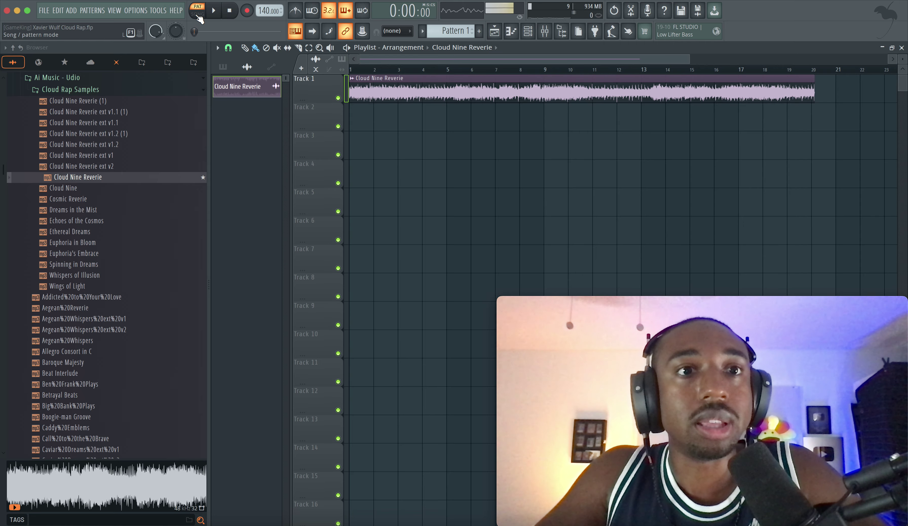
Switch playback to song mode and audition the opening of the Cloud Nine Reverie clip
key("l")
scroll(541, 98, "up", 6)
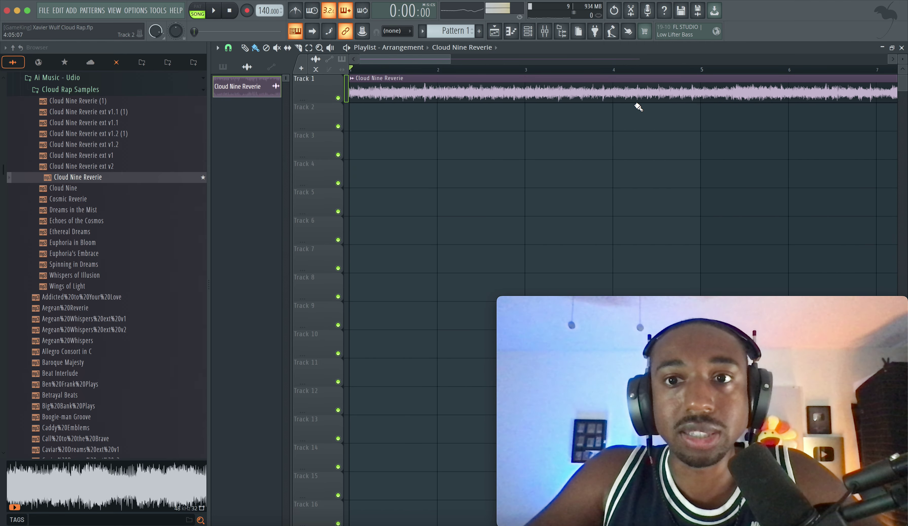
key("space")
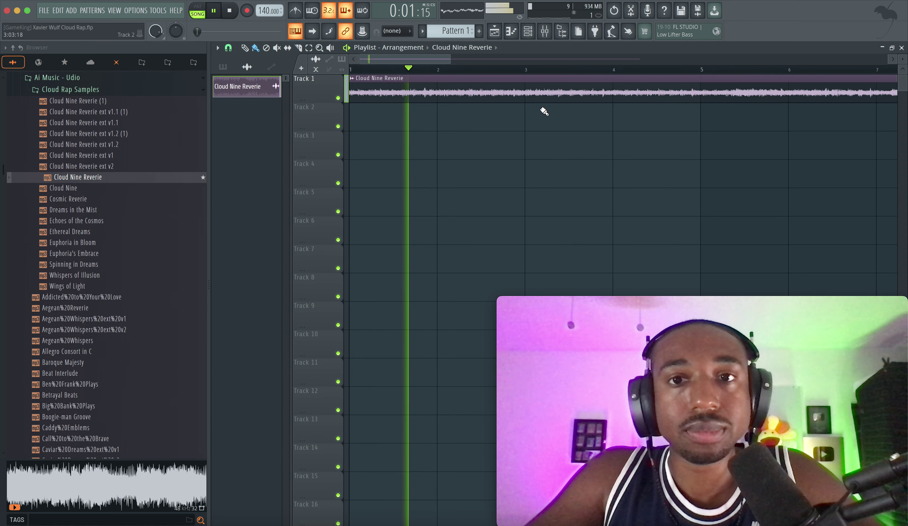
key("space")
Activate the Slice tool and enlarge Track 1's height while playing the clip past bar 5
left_click(297, 48)
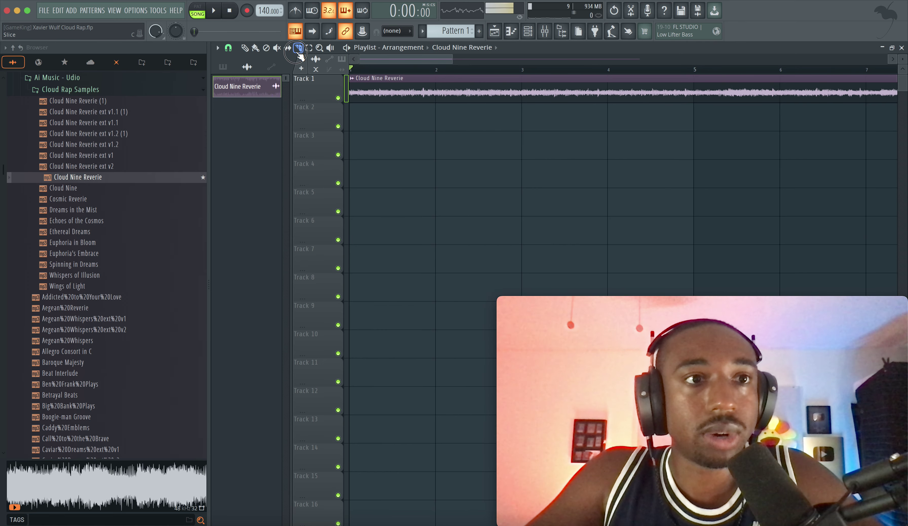
key("space")
scroll(476, 134, "right", 2)
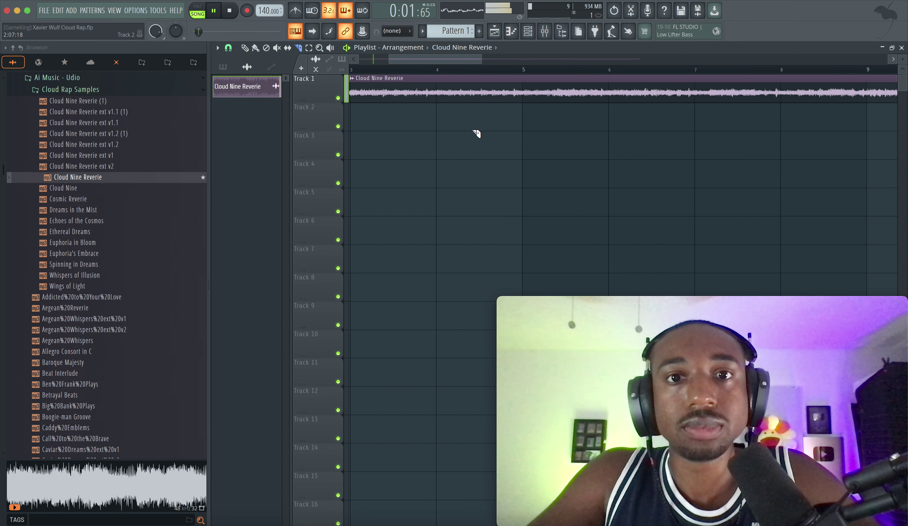
scroll(475, 133, "left", 2)
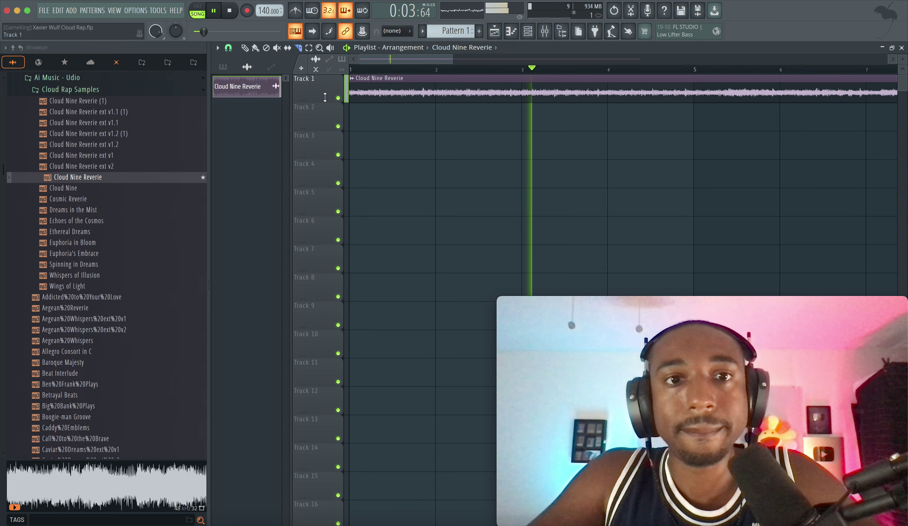
left_click_drag(324, 97, 325, 136)
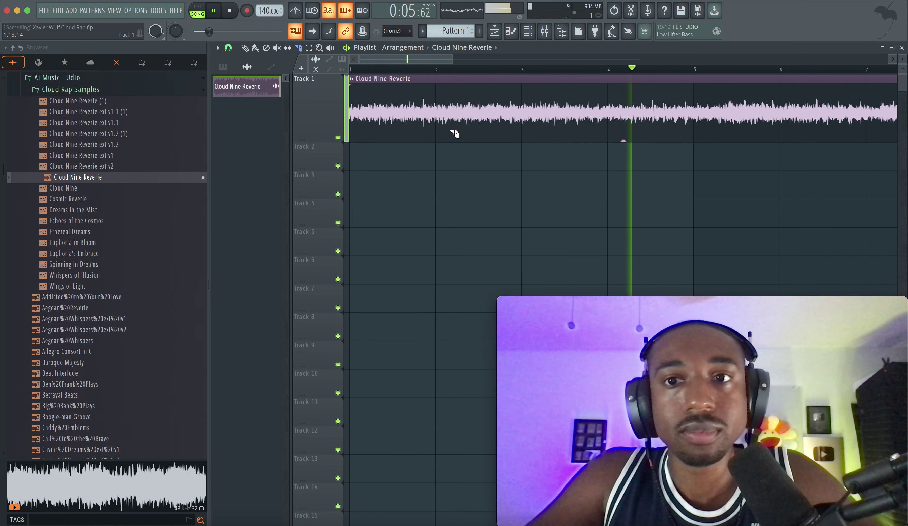
scroll(467, 132, "right", 4)
scroll(466, 132, "down", 3)
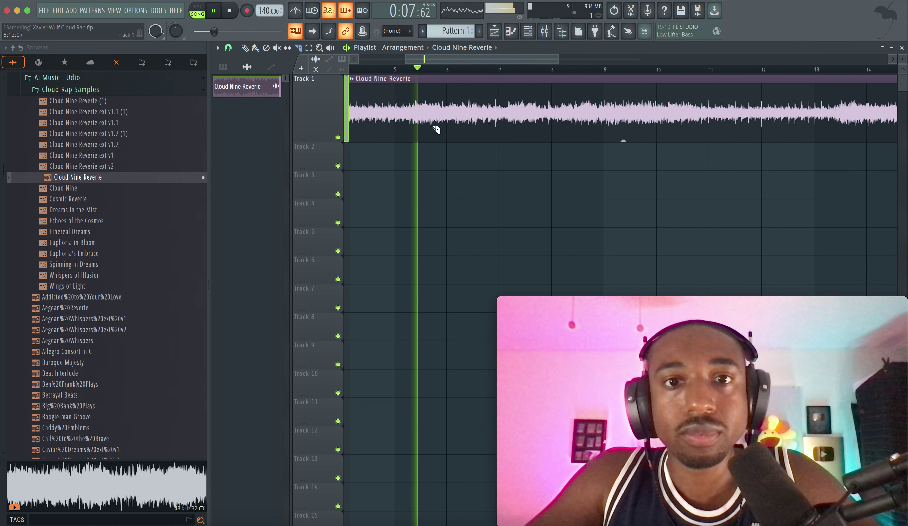
key("space")
Replay the passage just after bar 5 repeatedly to locate the sample's starting downbeat
scroll(435, 129, "up", 2)
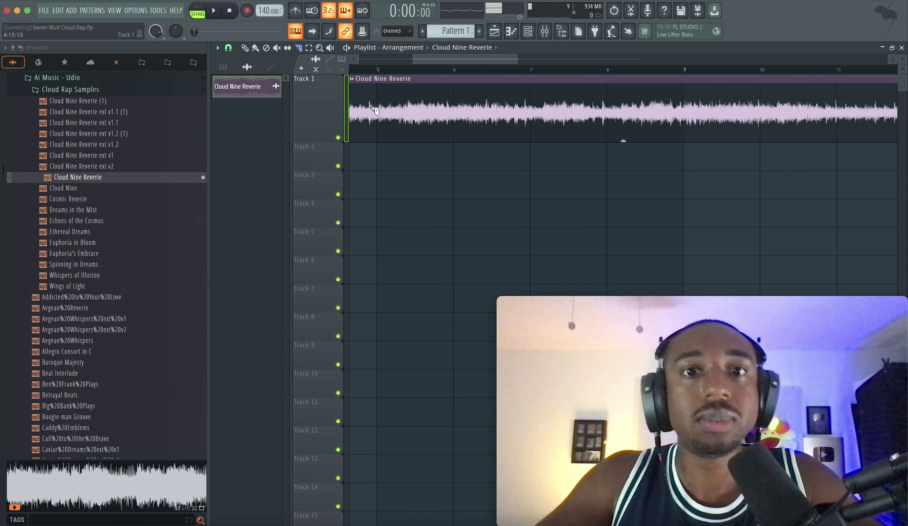
scroll(390, 83, "up", 1)
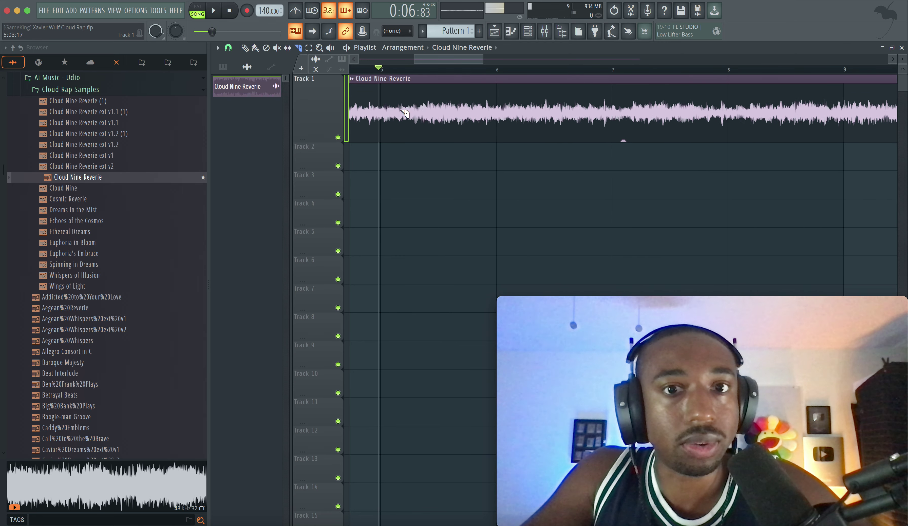
scroll(418, 124, "up", 1)
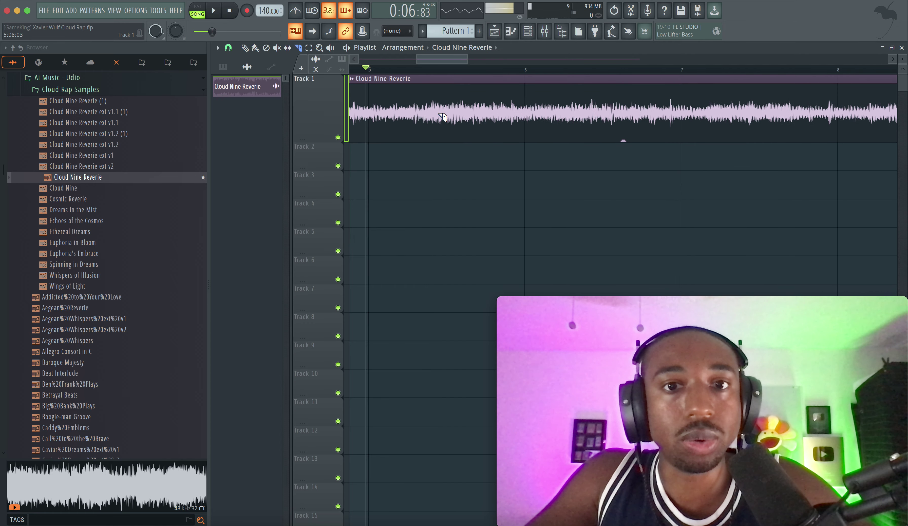
key("space")
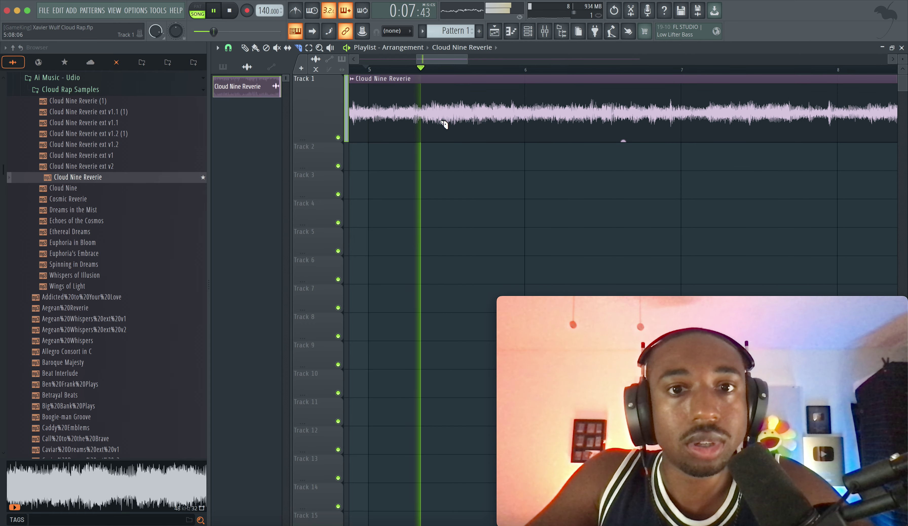
key("space")
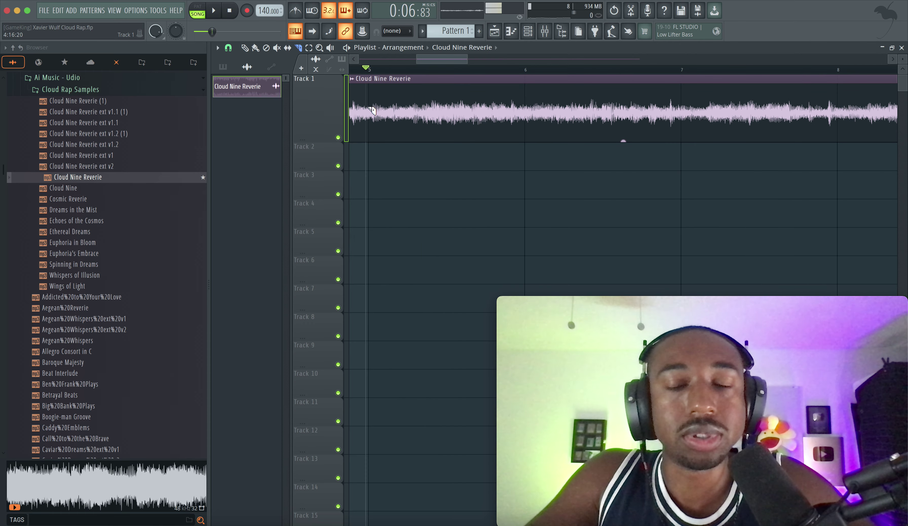
key("space")
key("space")
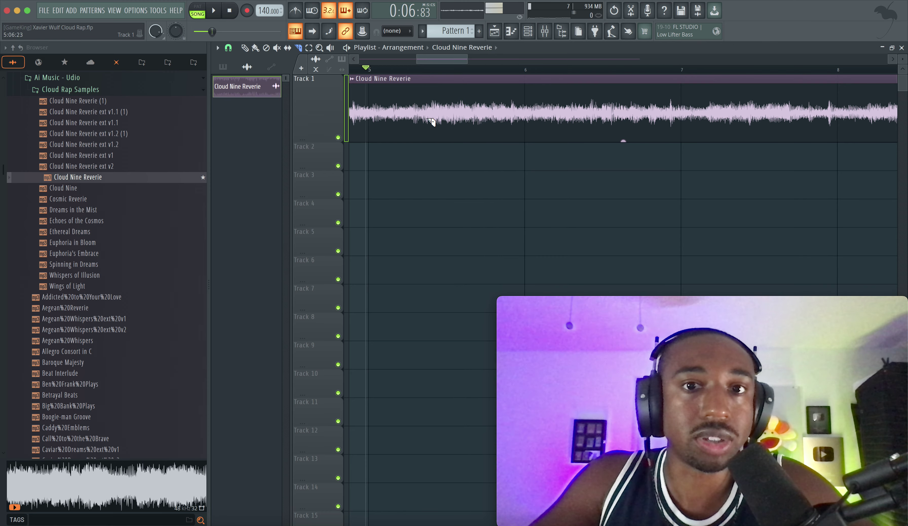
key("space")
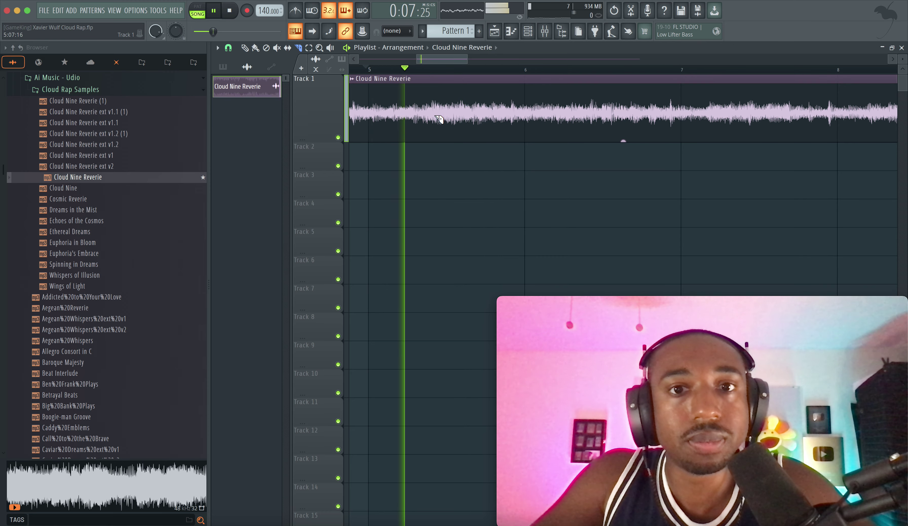
key("space")
Cut away everything before about bar 5, step 7 of the Cloud Nine Reverie clip and move the remainder to bar 1
left_click(435, 121)
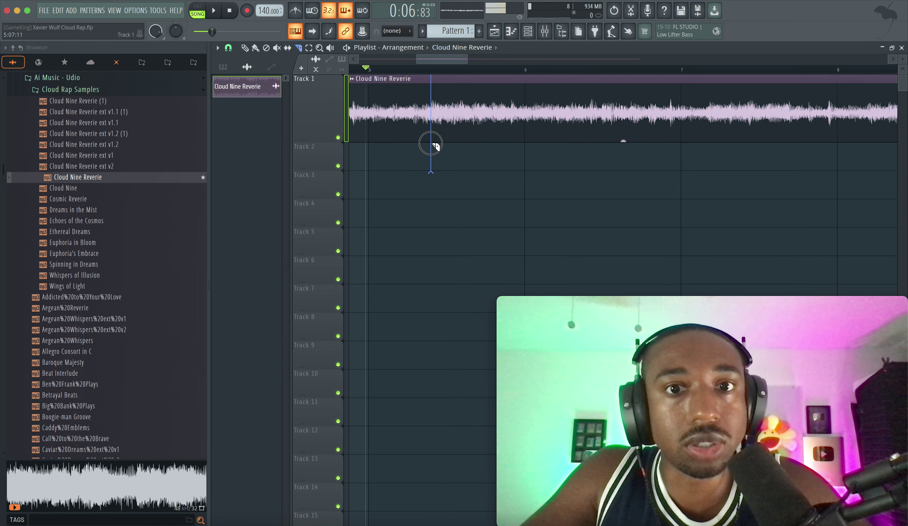
left_click(414, 110, "super")
scroll(414, 109, "down", 3)
key("Delete")
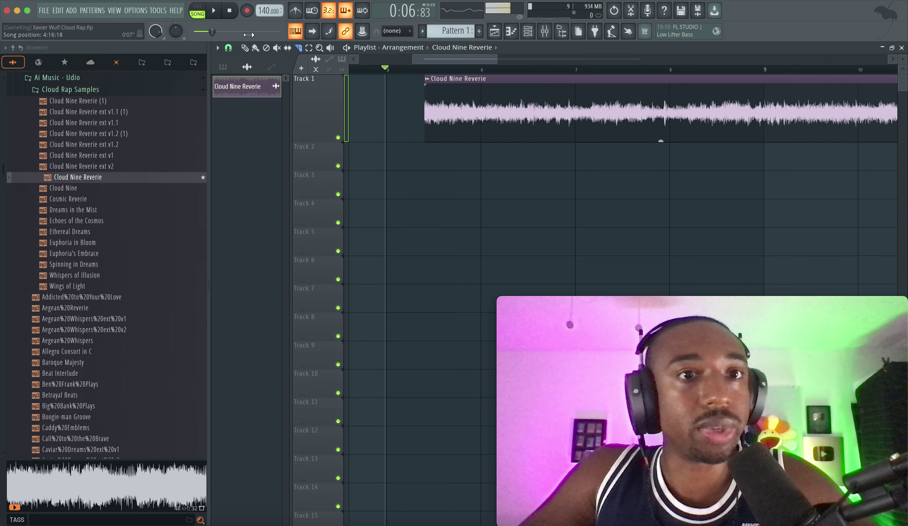
scroll(482, 91, "down", 3)
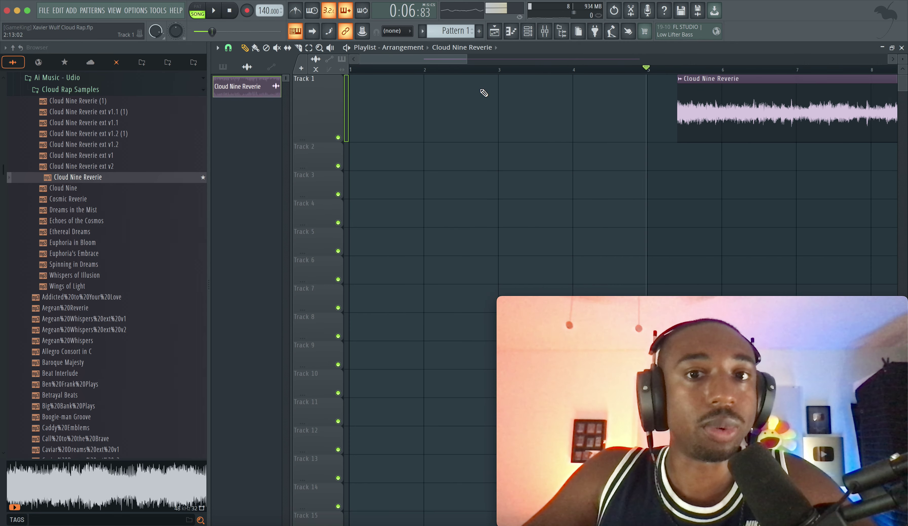
left_click_drag(660, 90, 331, 94)
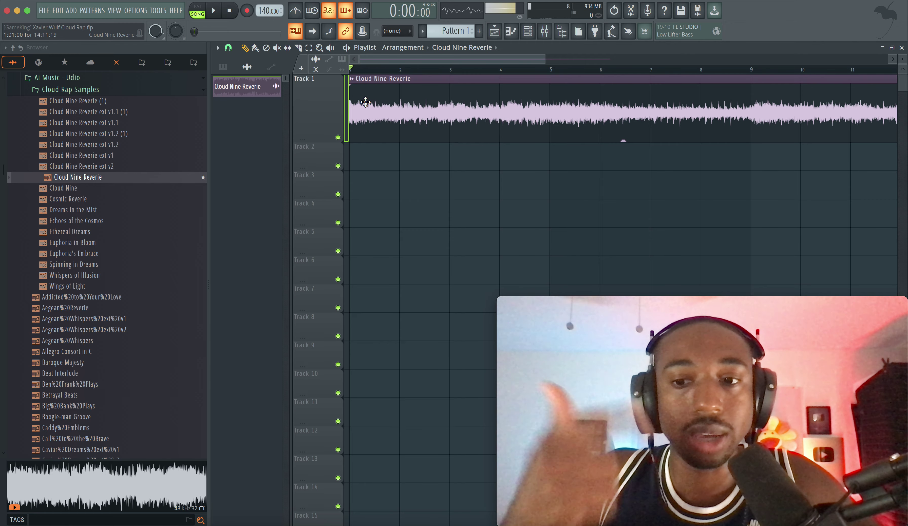
Play the trimmed clip from the start and slice it at the downbeat just after bar 5, about step 2
key("space")
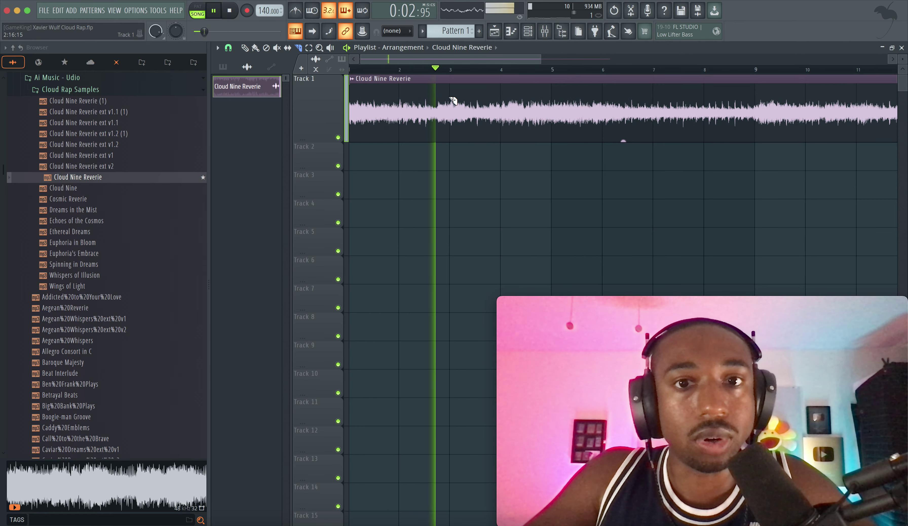
scroll(533, 107, "up", 3)
scroll(623, 113, "up", 2)
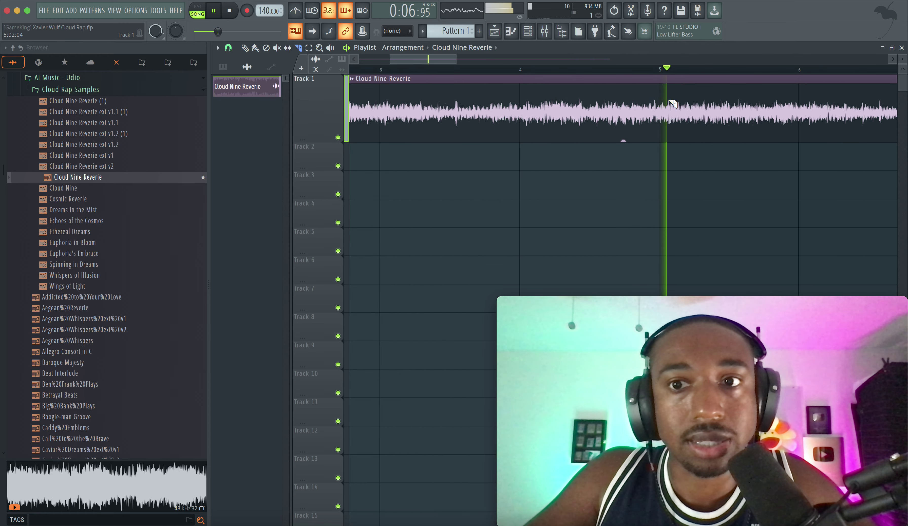
left_click(665, 120)
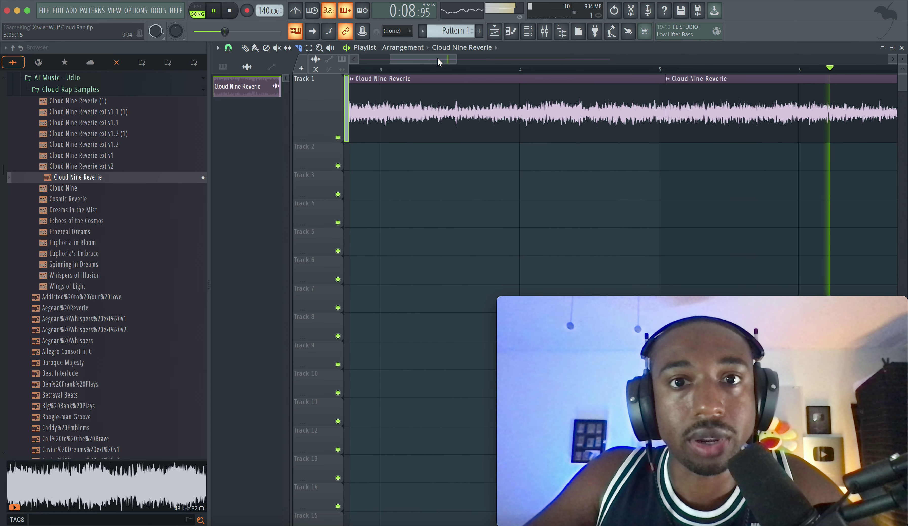
Slice the clip at the next downbeat, about bar 9, step 2, and select the section after the cut
left_click_drag(441, 60, 513, 61)
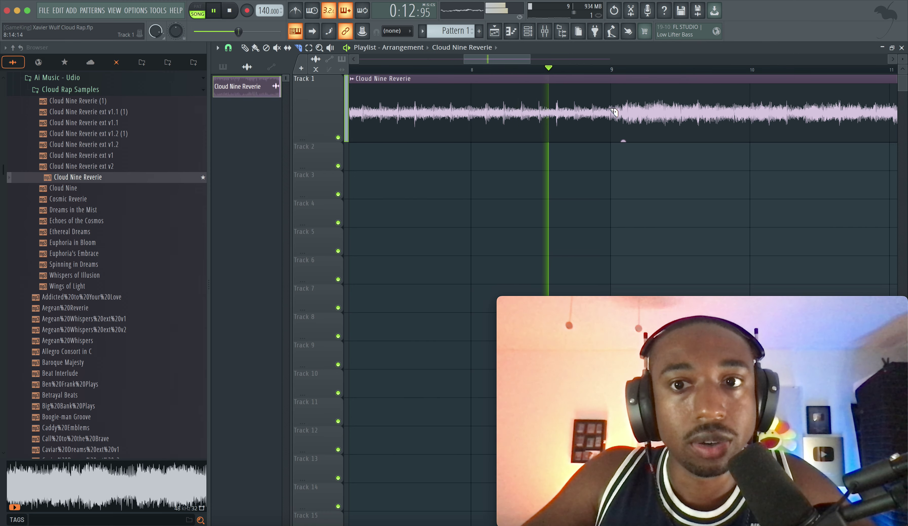
left_click(623, 115)
left_click_drag(624, 114, 623, 120)
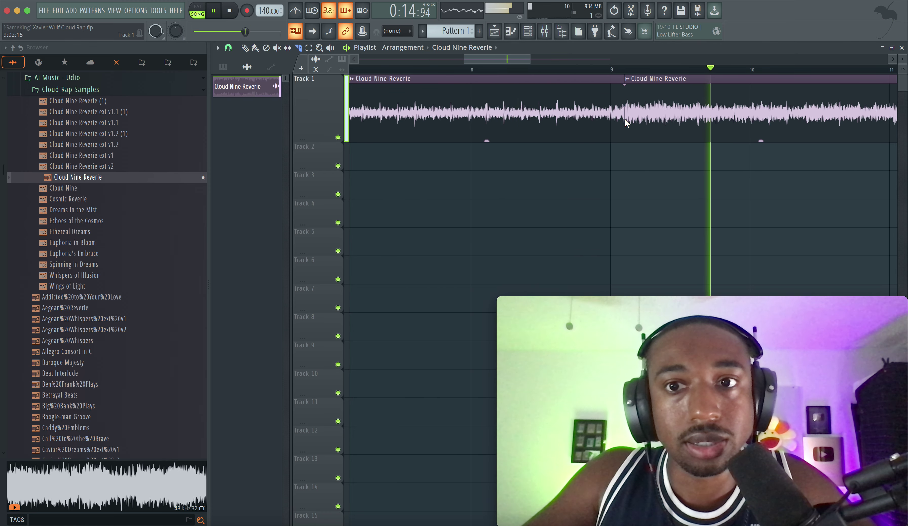
key("space")
left_click(624, 119, "super")
left_click(624, 117, "super")
scroll(624, 117, "down", 3)
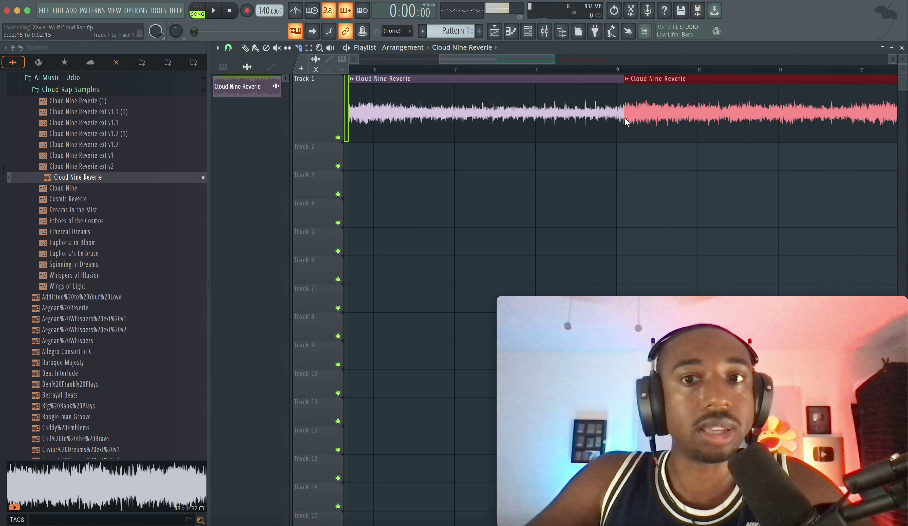
scroll(624, 117, "down", 4)
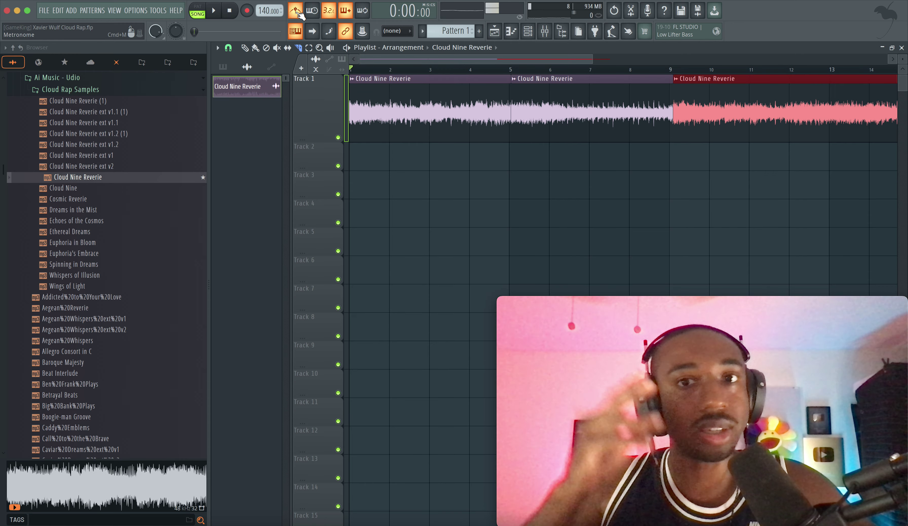
Play the arrangement from bar 1 and slice the last section at about bar 13, step 3
left_click(385, 98)
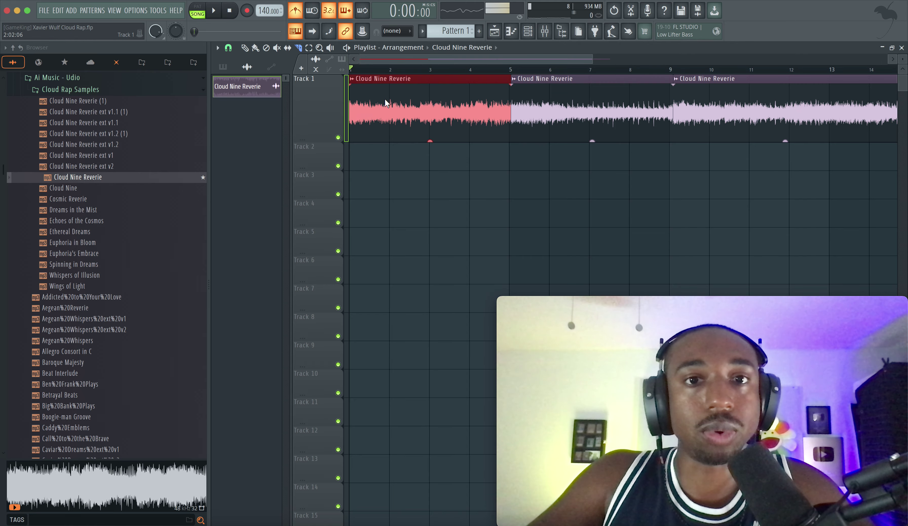
key("space")
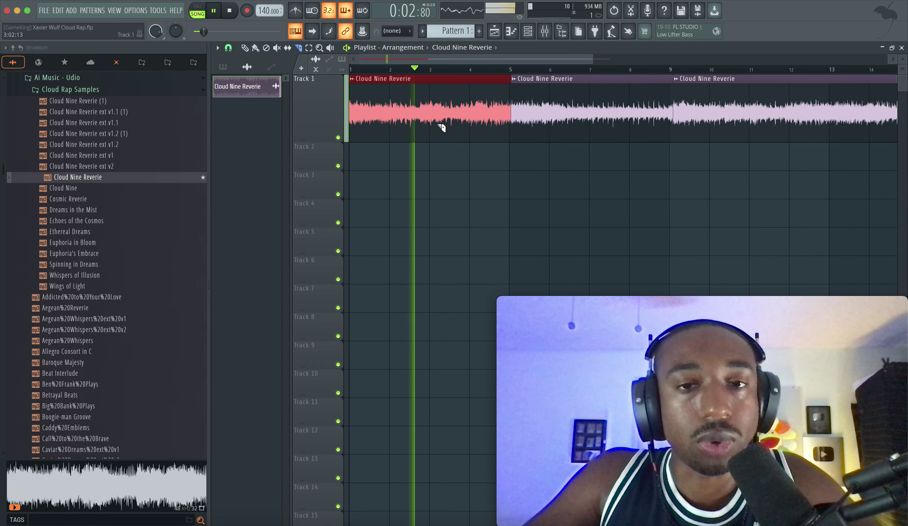
scroll(451, 128, "up", 3)
scroll(469, 129, "up", 1)
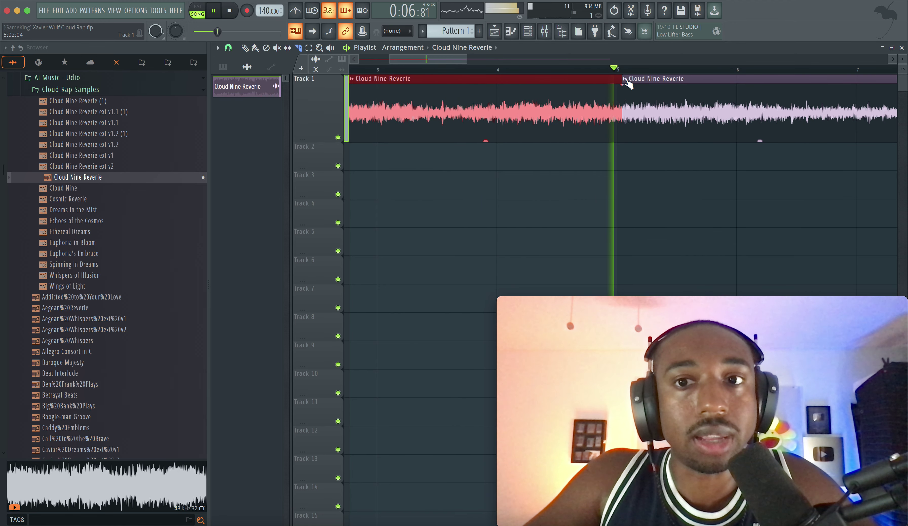
left_click_drag(453, 59, 570, 61)
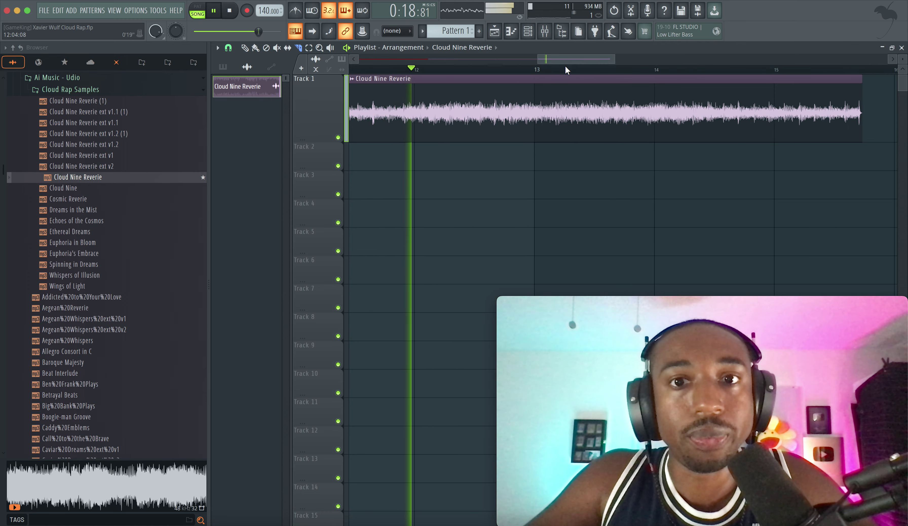
left_click(555, 119)
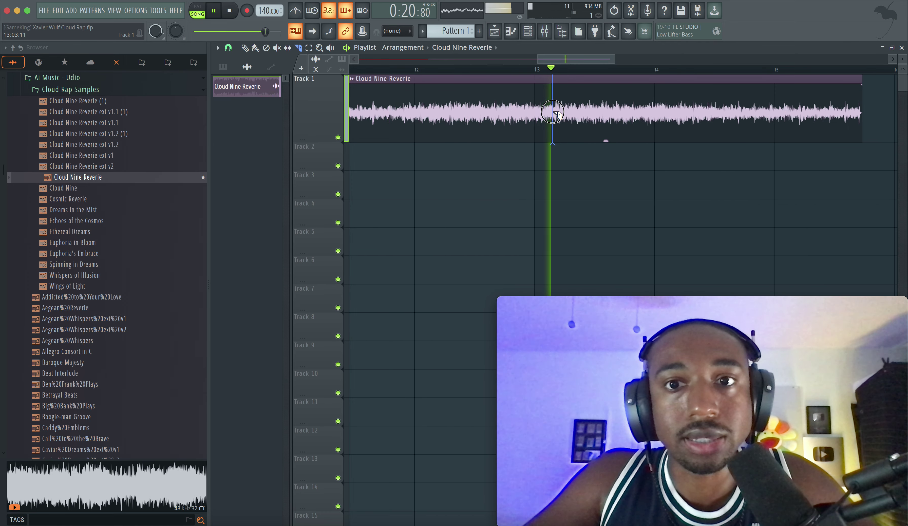
Play the leftover tail after the bar 13 cut to its end, stop playback and delete that tail
left_click_drag(569, 61, 612, 61)
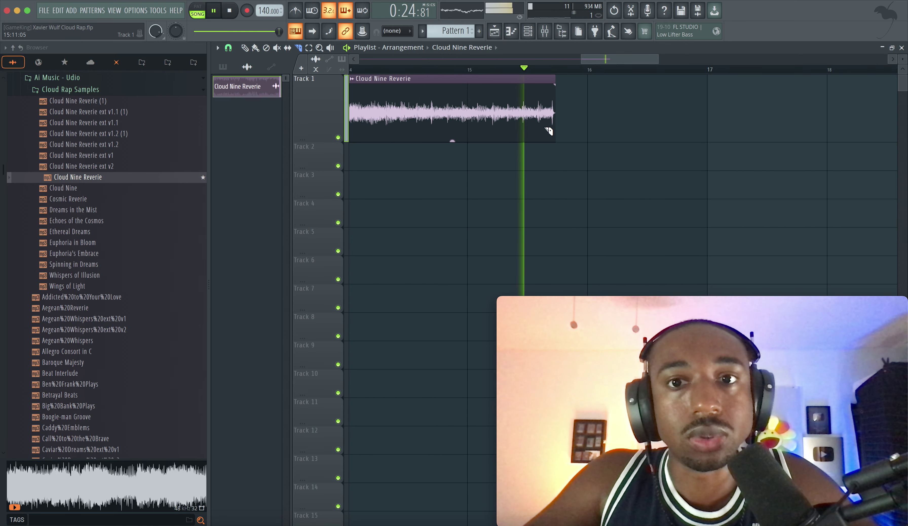
key("space")
scroll(549, 131, "down", 5)
left_click(504, 99, "super")
key("Delete")
scroll(504, 99, "down", 2)
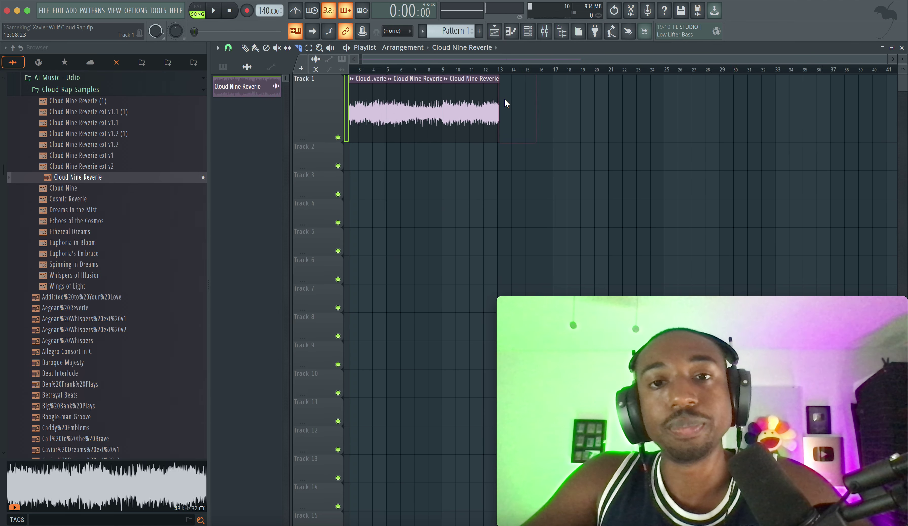
Select the first slice on Track 1, switch to the Draw tool and clear the selection
scroll(504, 98, "down", 2)
left_click(397, 89, "super")
left_click(247, 47)
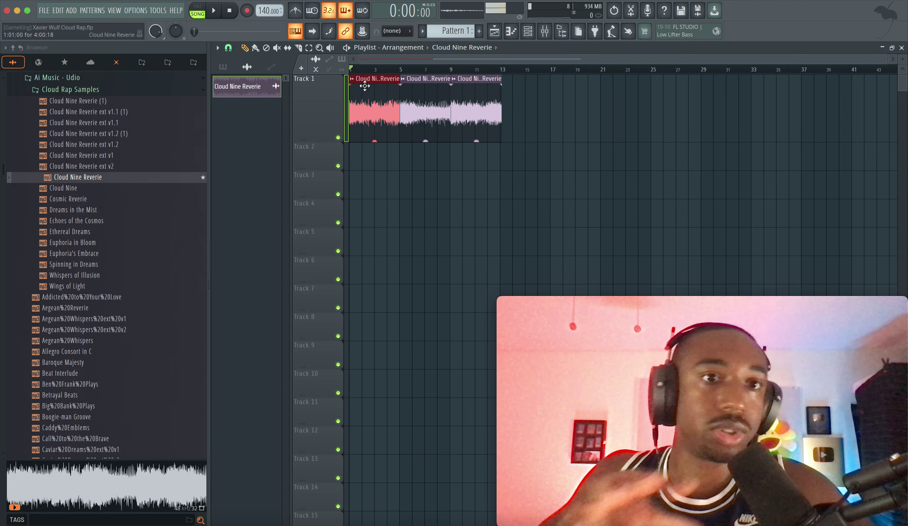
right_click(414, 188)
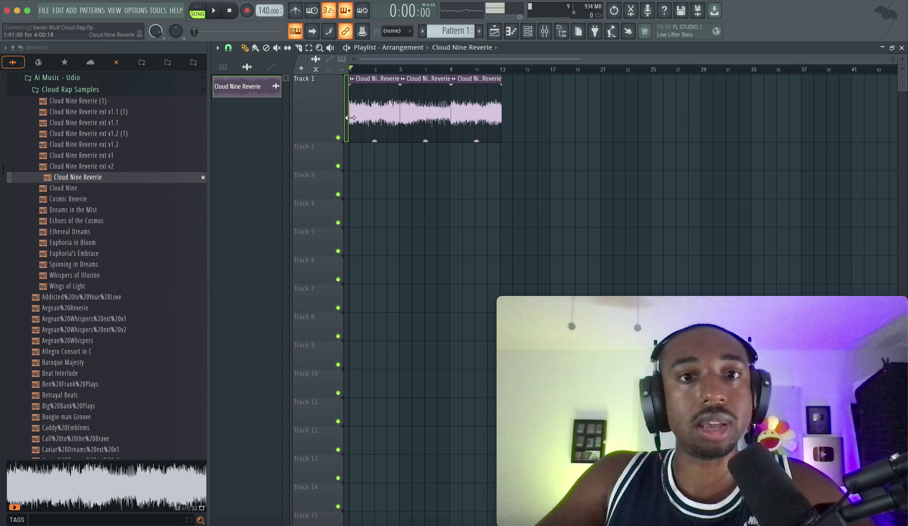
scroll(351, 117, "up", 4, "ctrl")
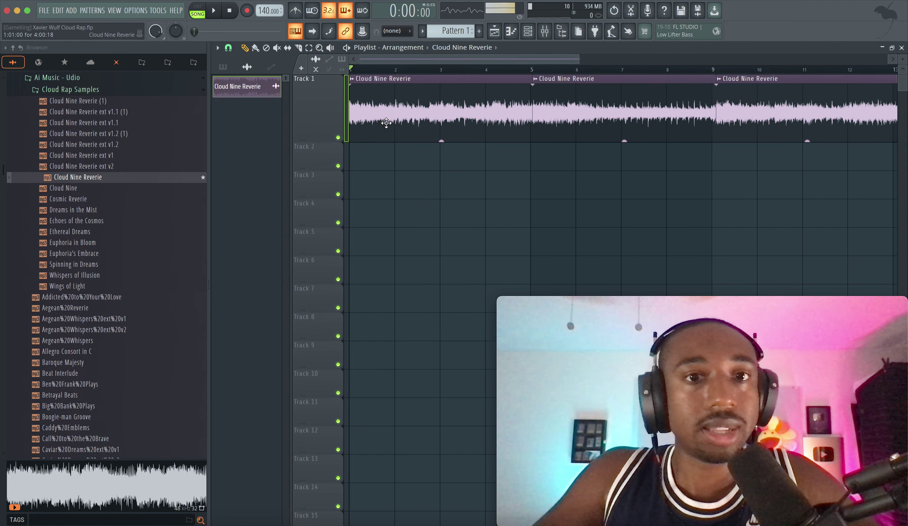
Make each of the three Cloud Nine Reverie slices on Track 1 unique as its own sample, accepting the confirmation for the third
scroll(386, 123, "down", 1)
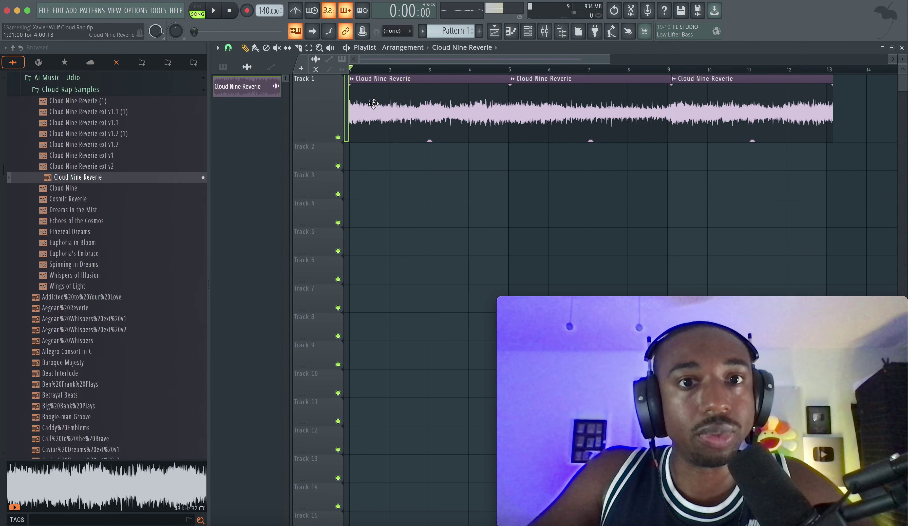
left_click(356, 83)
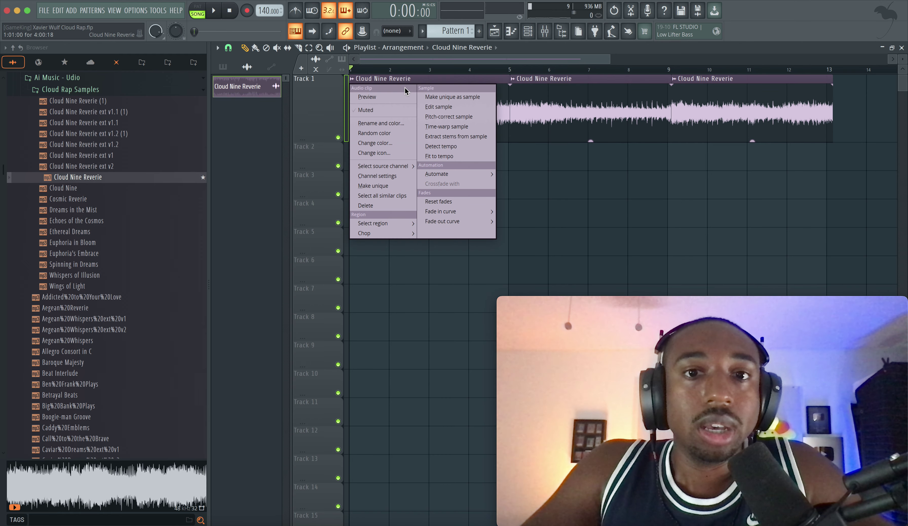
left_click(458, 97)
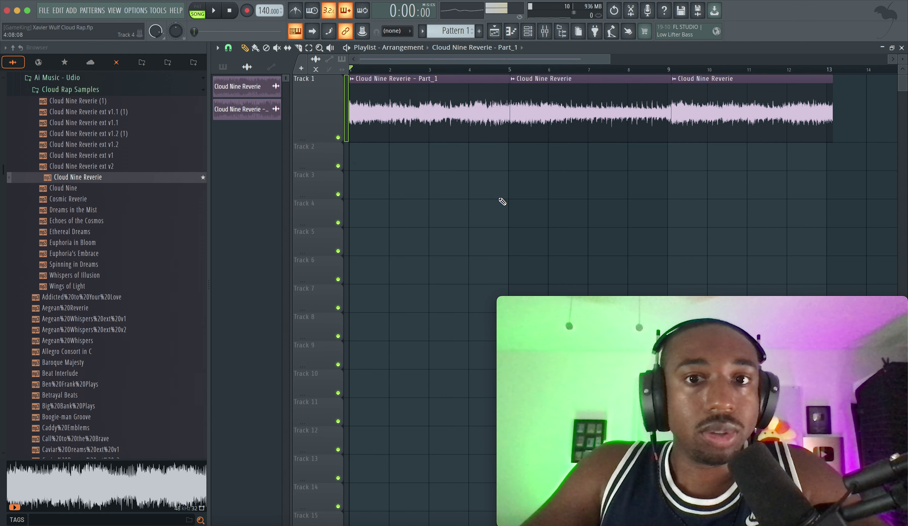
left_click(517, 79)
left_click(598, 97)
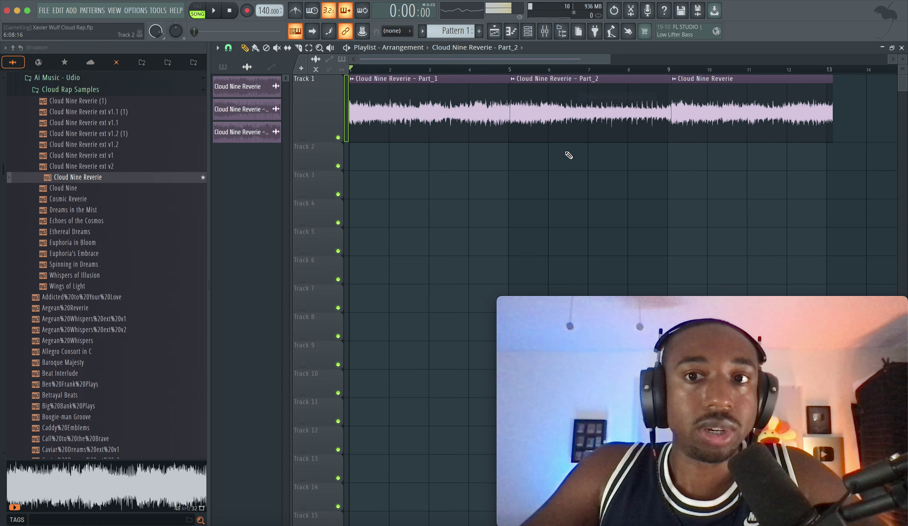
left_click(674, 83)
left_click(756, 98)
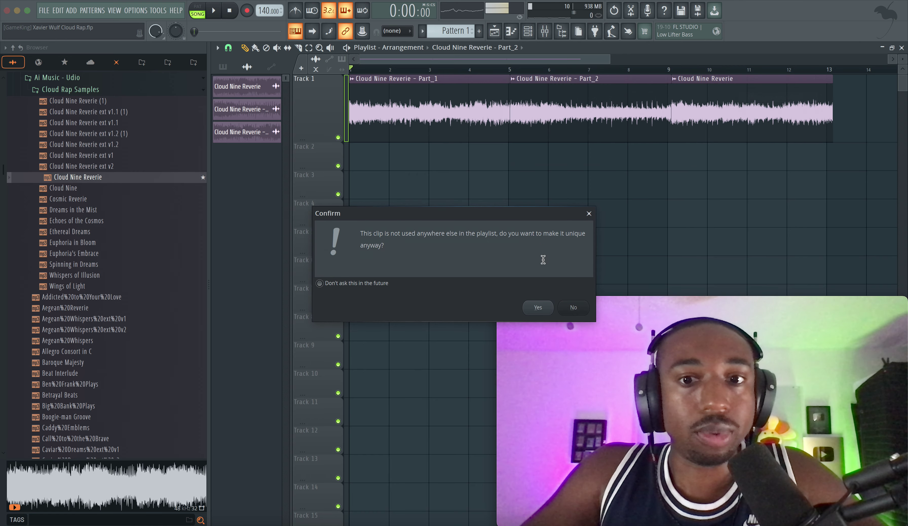
left_click(537, 308)
left_click(549, 92)
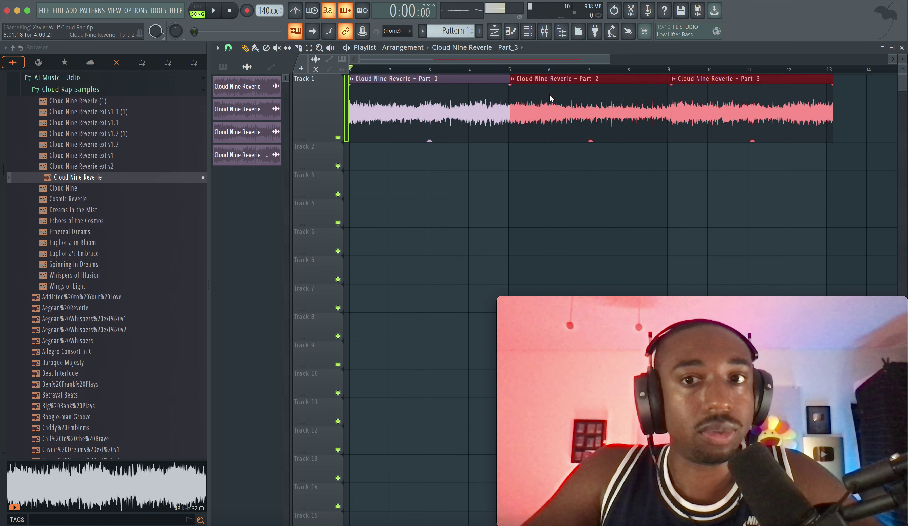
left_click(409, 88)
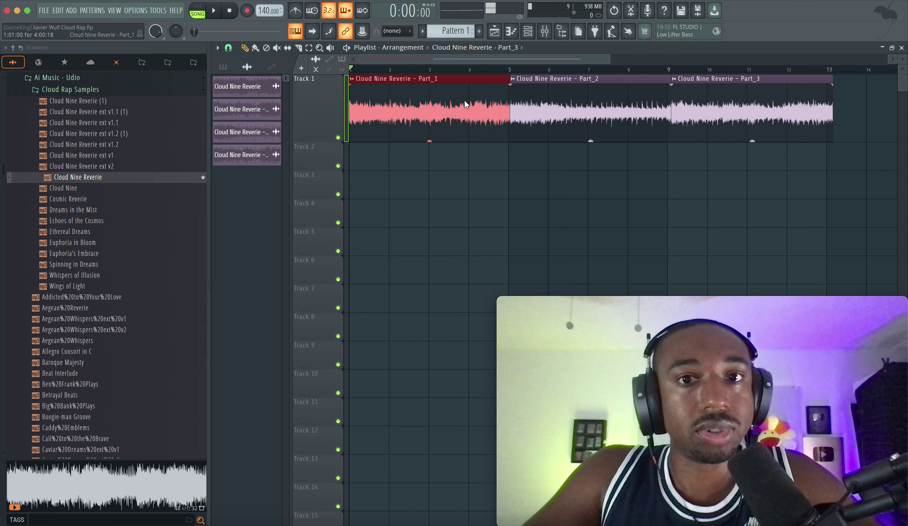
left_click_drag(464, 103, 454, 85)
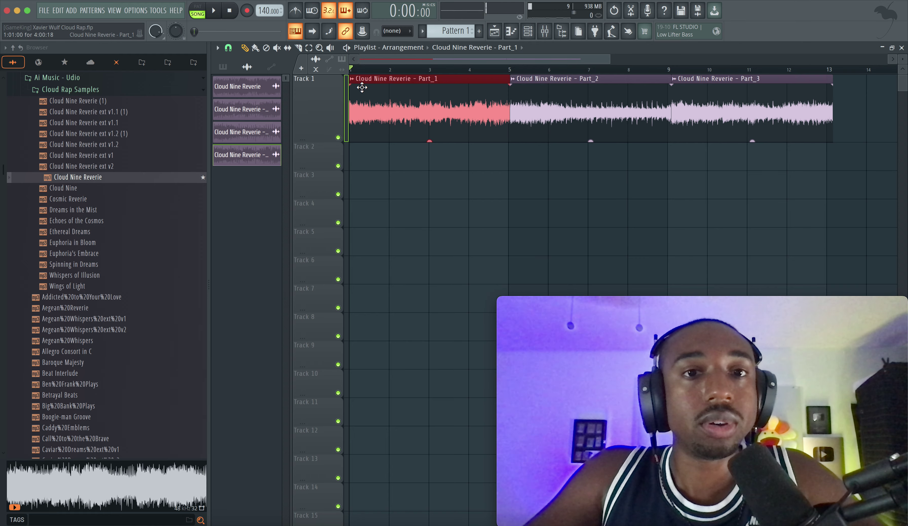
left_click(370, 195)
scroll(368, 107, "up", 2)
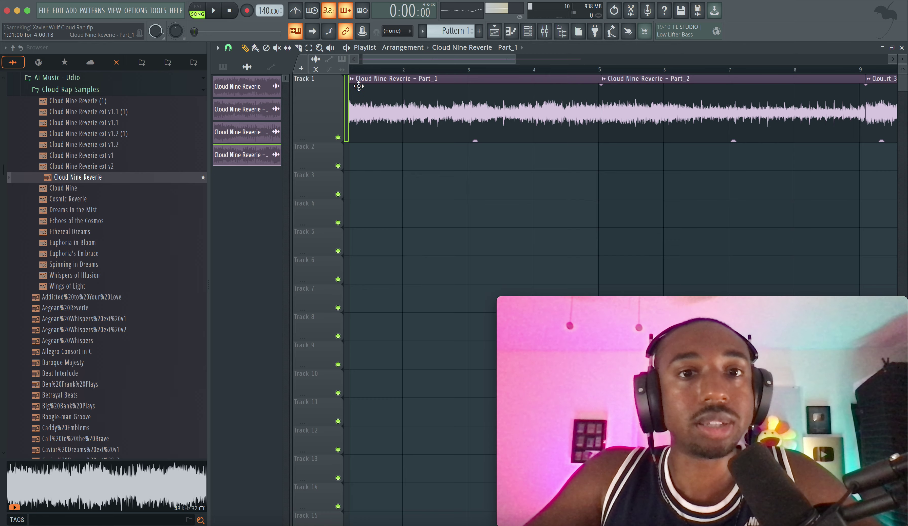
right_click(356, 84)
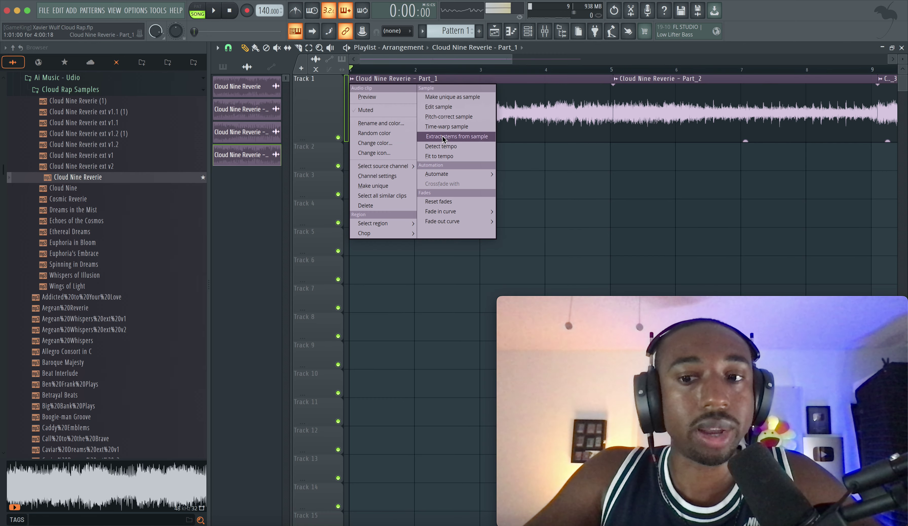
left_click(560, 182)
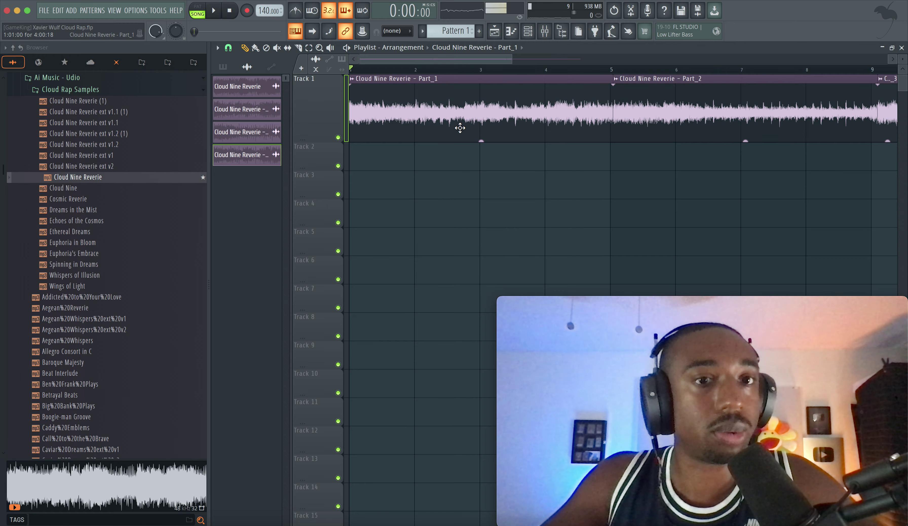
Set the Part_1 clip's time stretching mode to Stretch and its stretch time to 4:00:00
left_click(422, 116, "super")
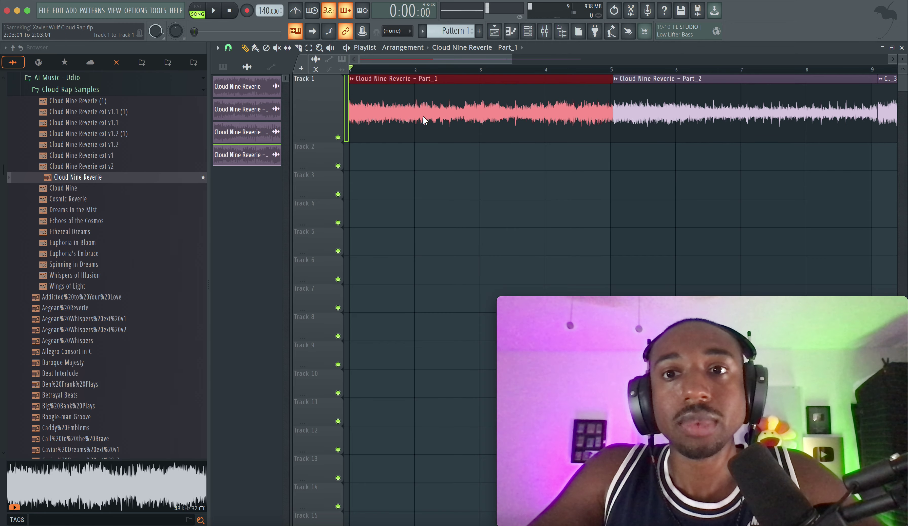
scroll(423, 116, "up", 3)
scroll(423, 116, "down", 5)
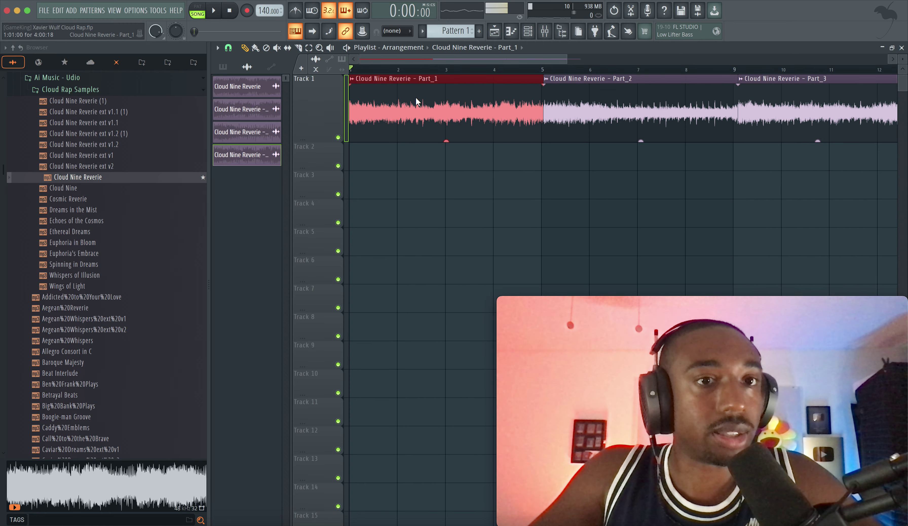
scroll(572, 95, "up", 6)
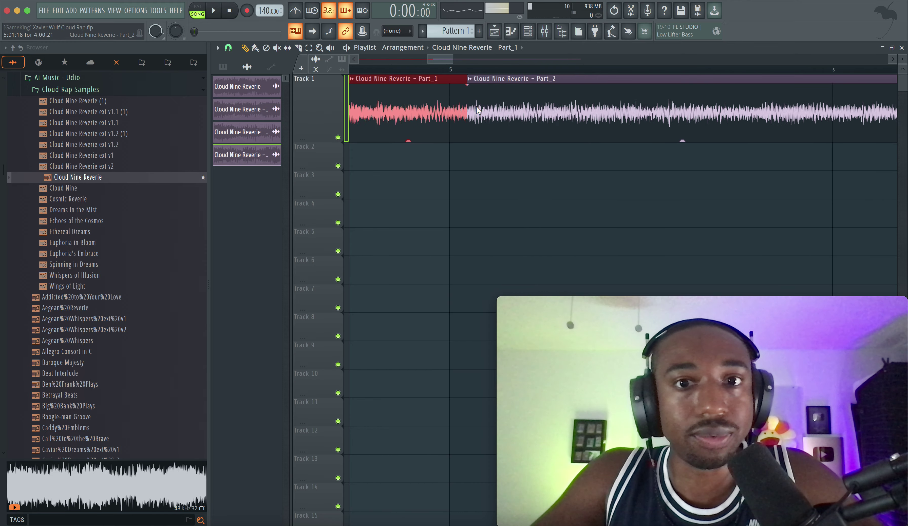
scroll(448, 118, "down", 6)
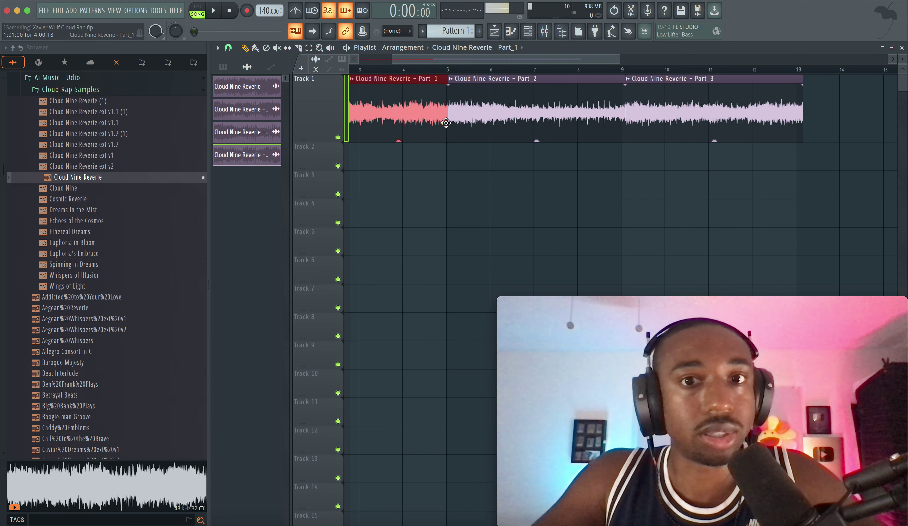
double_click(416, 95)
left_click(540, 199)
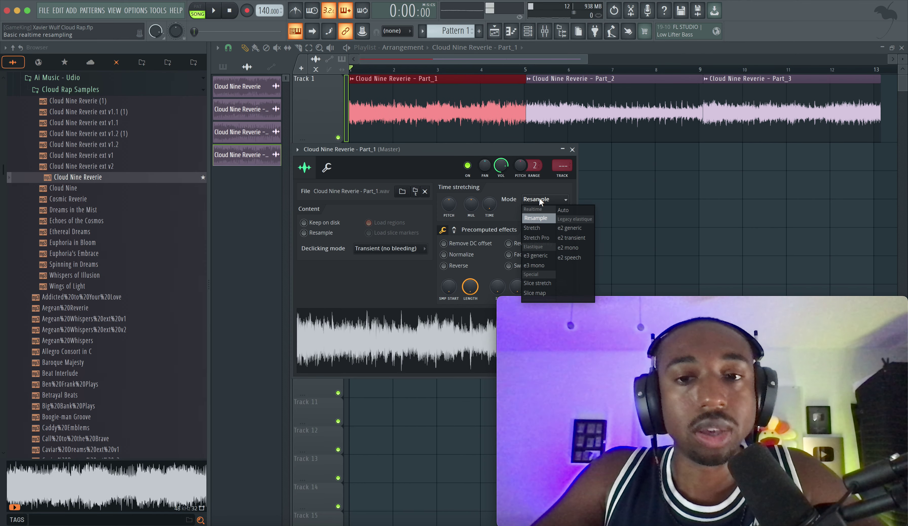
left_click(538, 229)
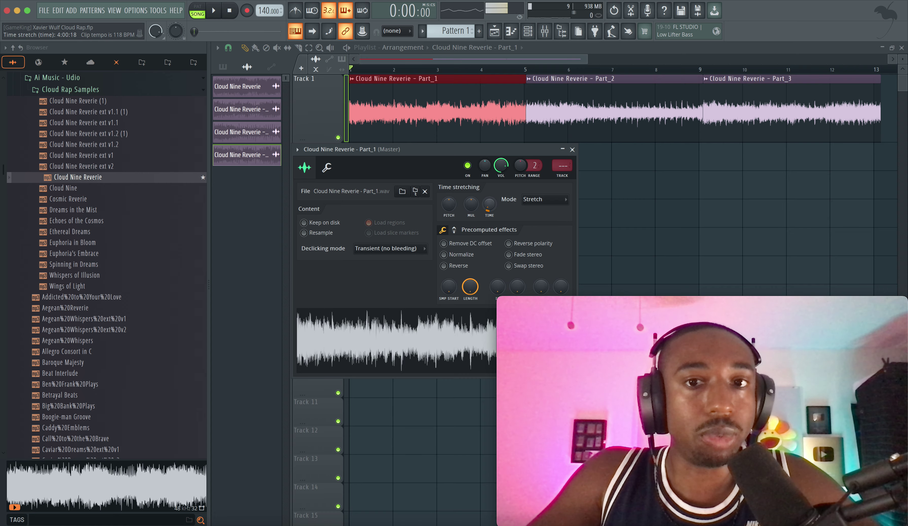
mouse_move(489, 205)
left_mouse_down()
mouse_move(489, 212)
mouse_move(488, 203)
left_mouse_up()
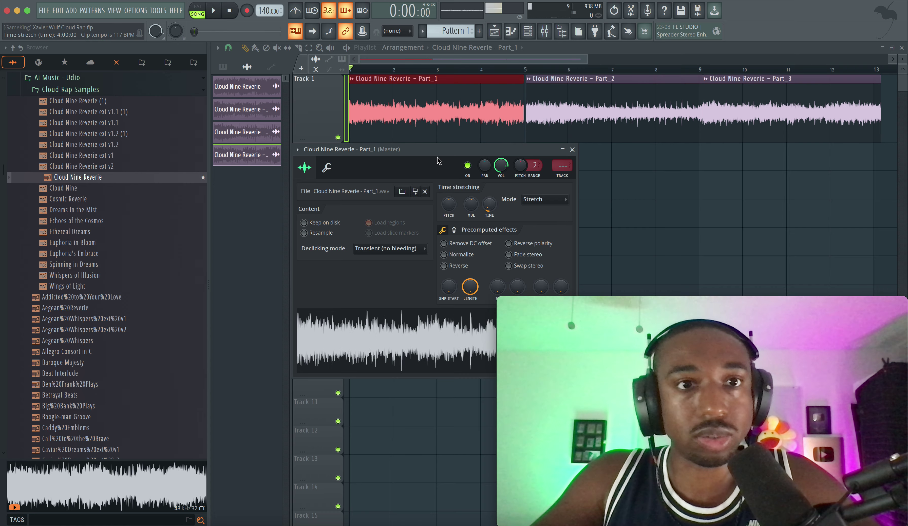
Enable the metronome, close the Part_1 sample settings and briefly play the arrangement to check the stretched clip's timing
left_click(295, 11)
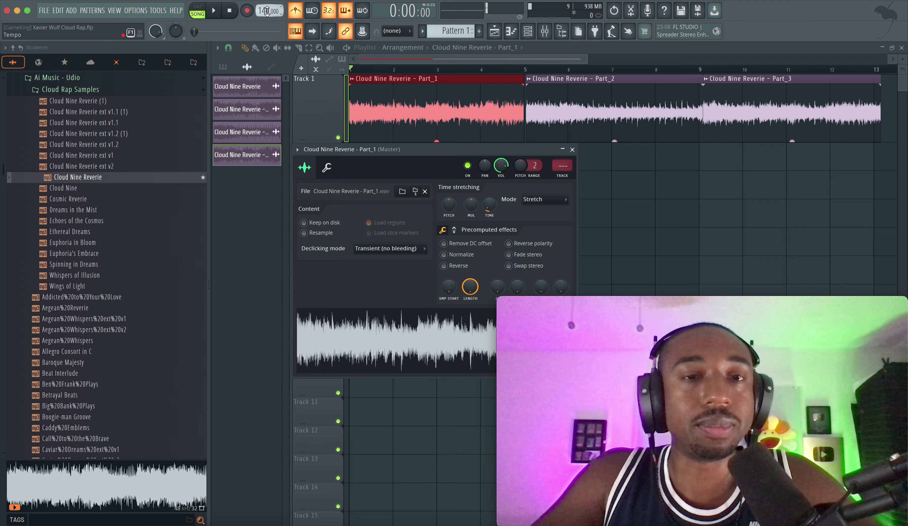
left_click(572, 149)
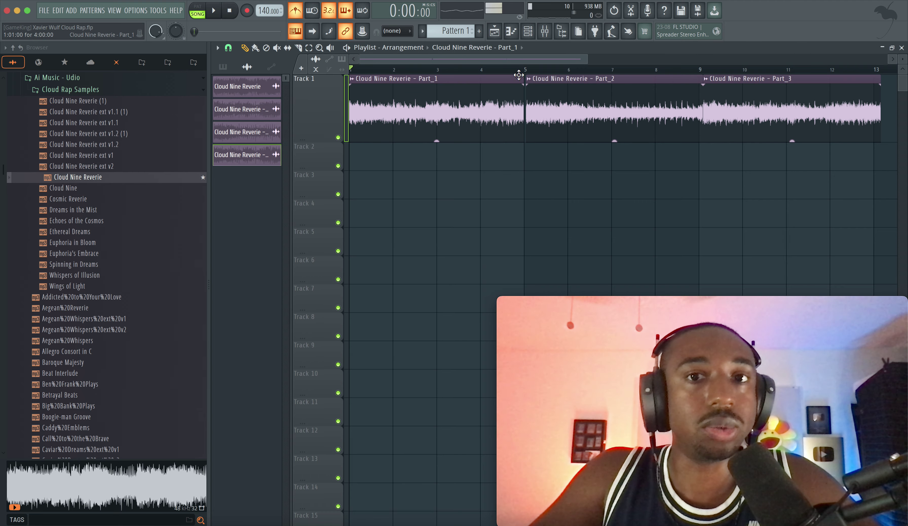
left_click_drag(520, 70, 354, 70)
right_click(403, 71)
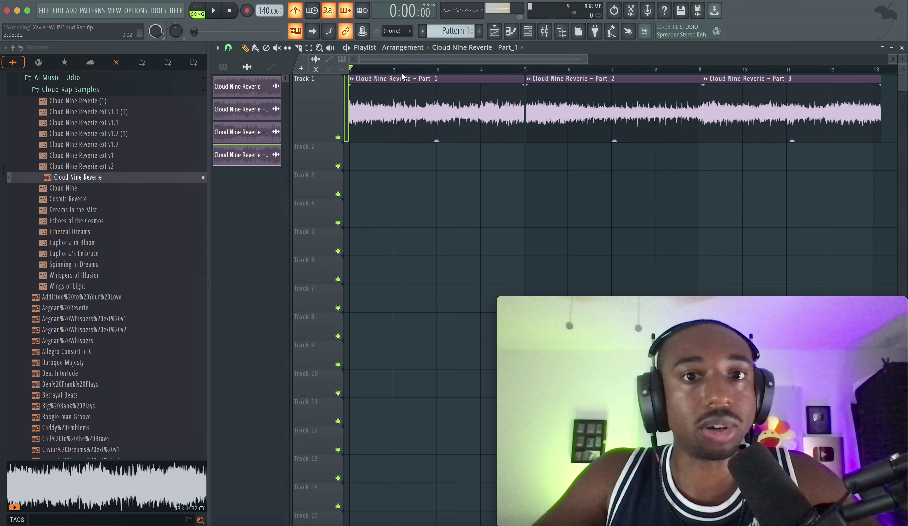
left_click_drag(435, 68, 350, 70)
scroll(384, 68, "up", 10)
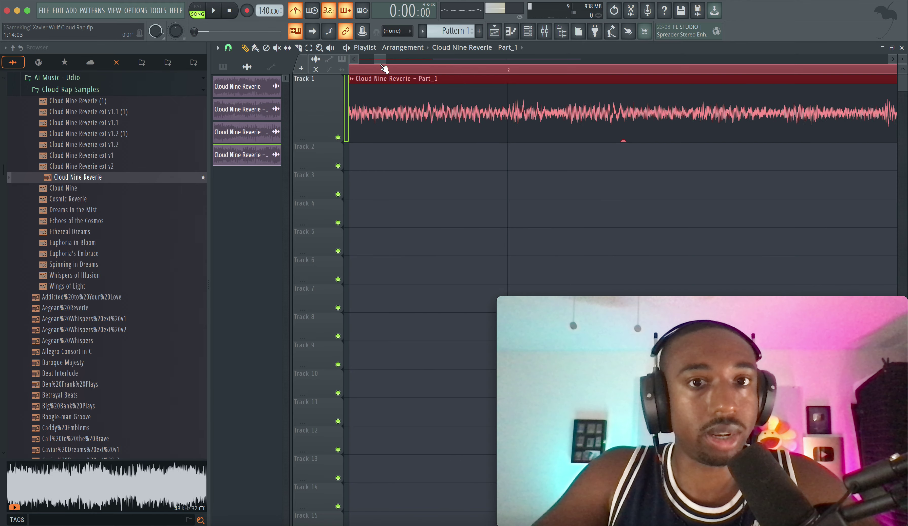
right_click(504, 69)
scroll(501, 68, "down", 10)
scroll(405, 72, "up", 3)
key("space")
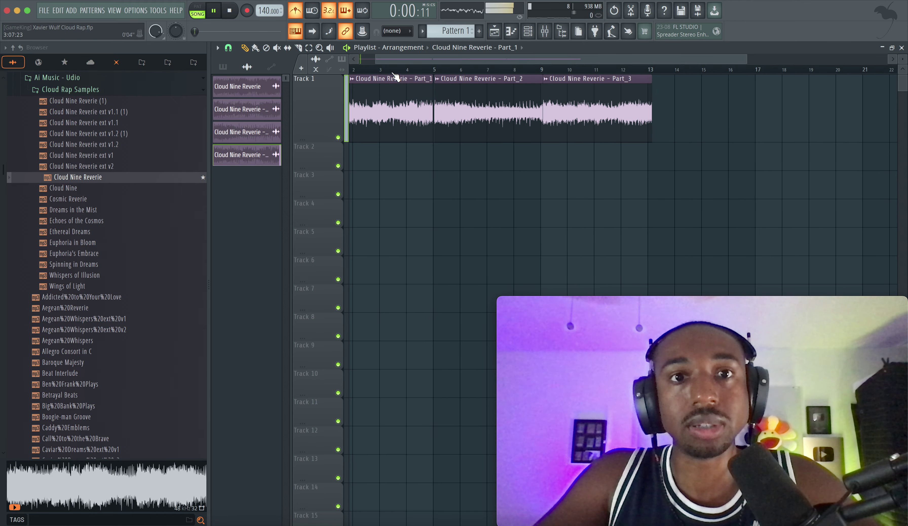
scroll(444, 108, "up", 5)
key("space")
scroll(598, 109, "down", 3)
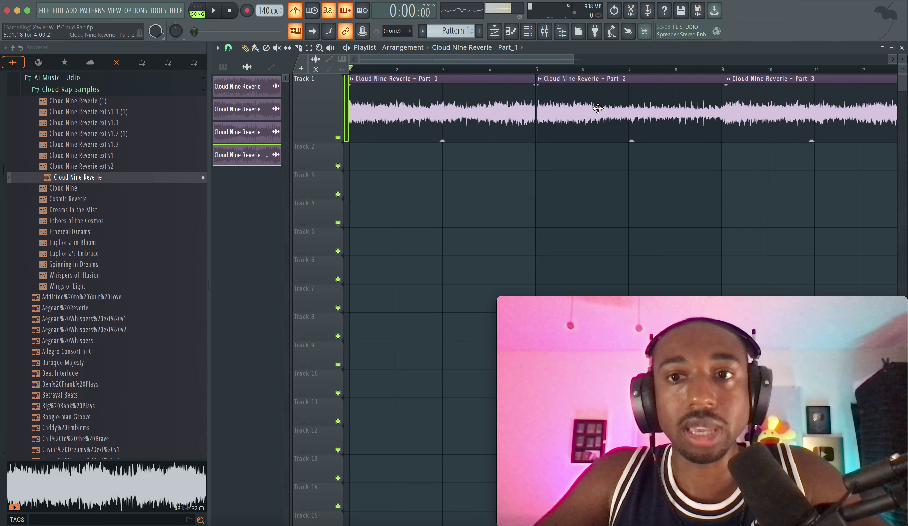
Move the Part_2 clip on Track 1 to start exactly at bar 5 (5:01:00)
scroll(597, 108, "up", 4)
left_click(457, 103)
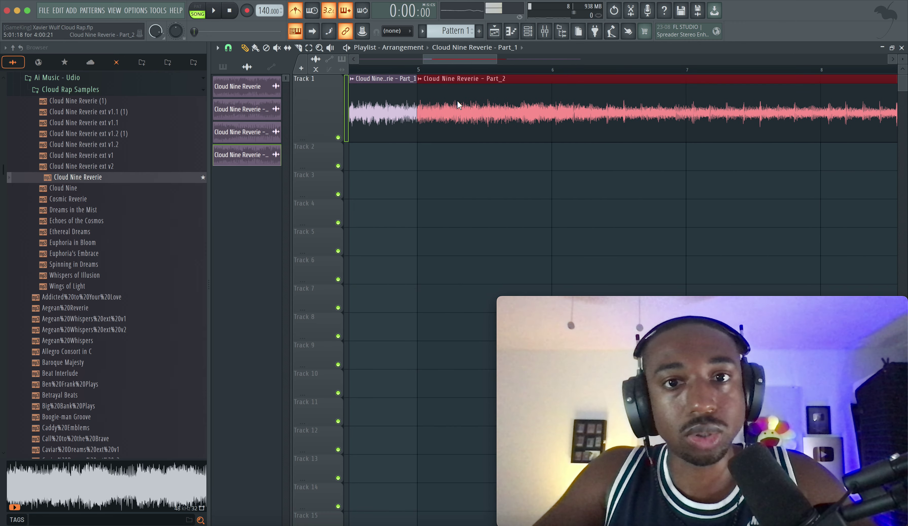
scroll(452, 104, "down", 3)
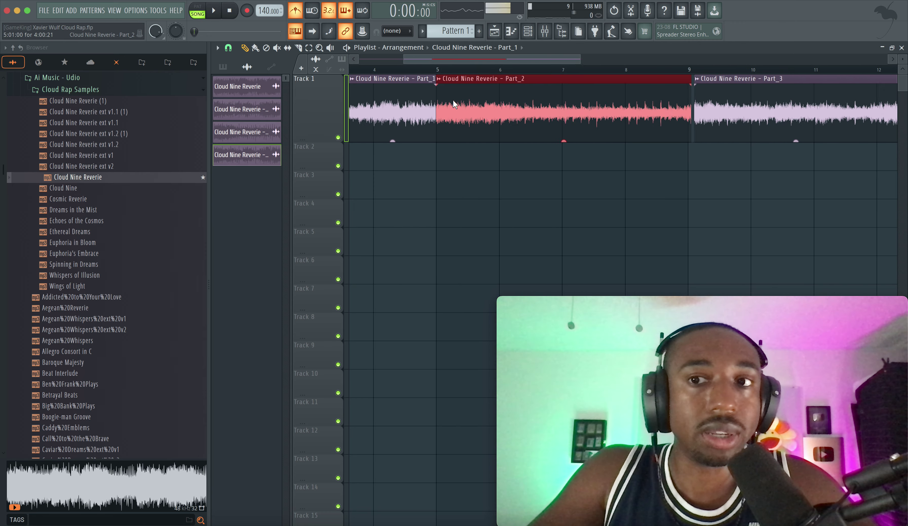
scroll(452, 99, "down", 1)
Set the Part_2 clip's time stretching mode to Stretch and its stretch time to 4:00:00, closing its sample settings
double_click(546, 90)
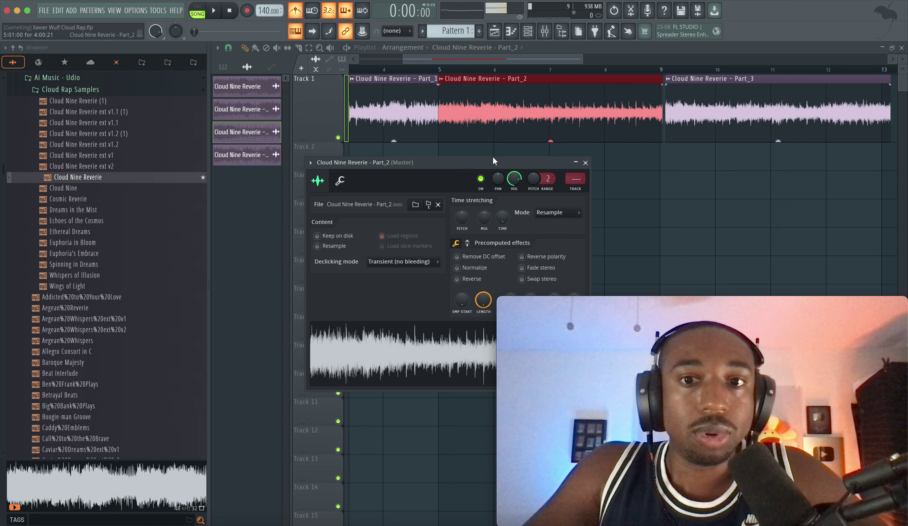
left_click(549, 212)
left_click(550, 242)
left_click_drag(502, 217, 502, 217)
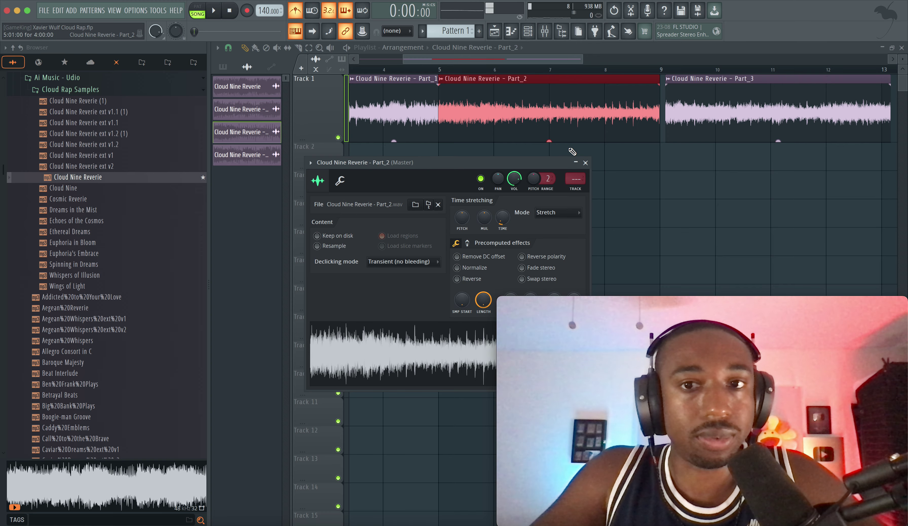
left_click(584, 163)
Play the arrangement from bar 5 to check the stretched Part_2 clip against the metronome
left_click(443, 69)
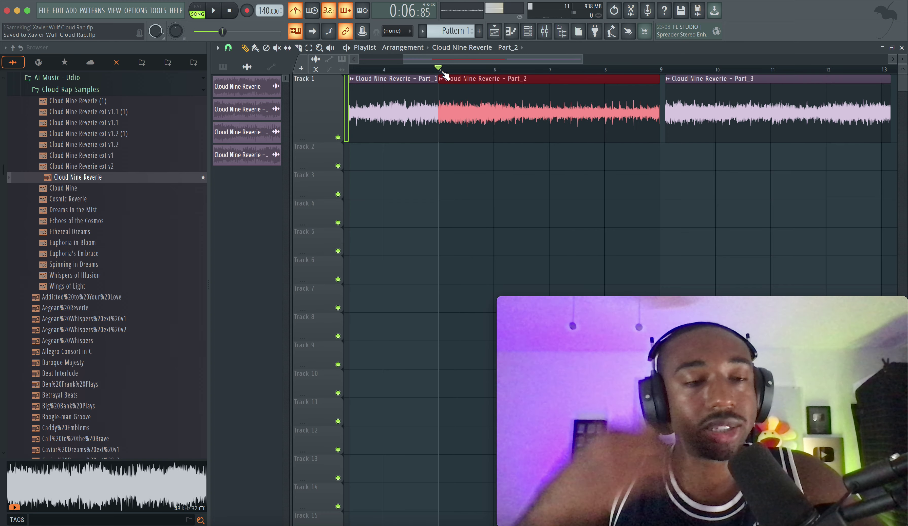
key("space")
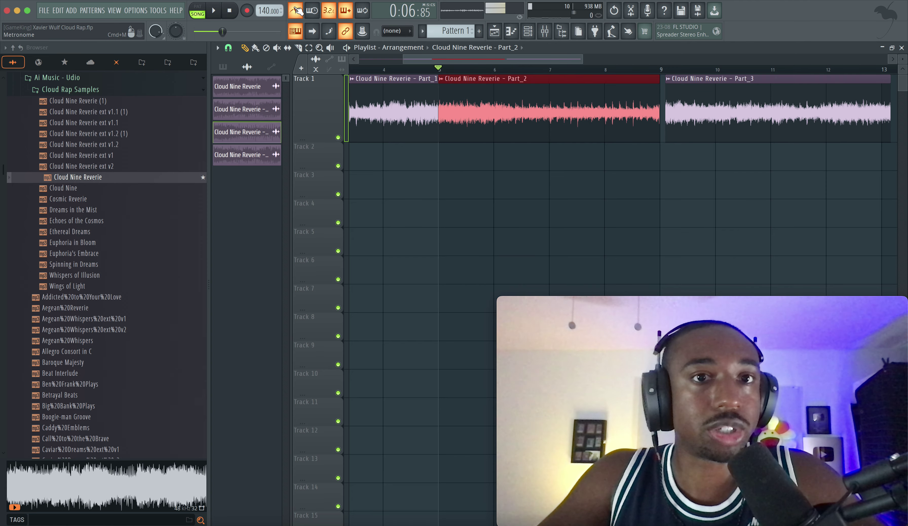
key("space")
left_click_drag(479, 59, 537, 67)
key("space")
Move the Part_3 clip on Track 1 to start exactly at bar 9 (9:01:00)
left_click(500, 100)
scroll(499, 99, "up", 4)
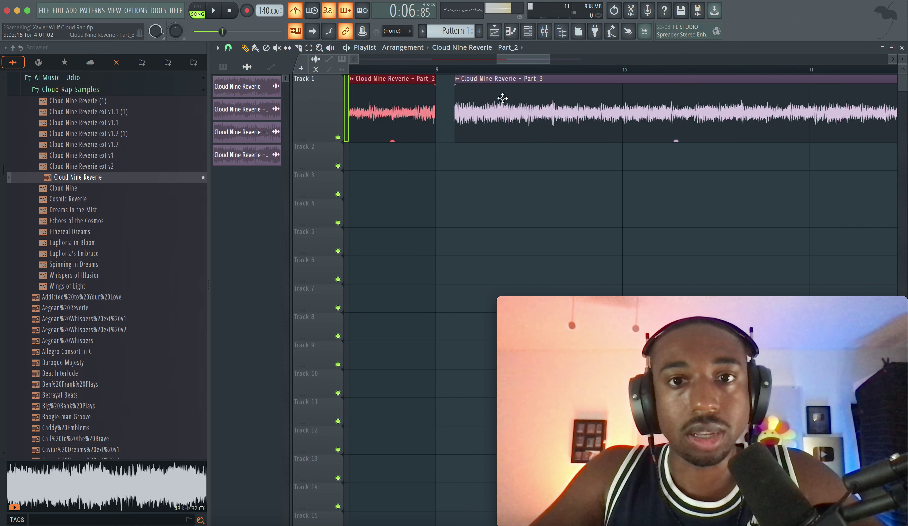
left_click_drag(485, 104, 460, 104)
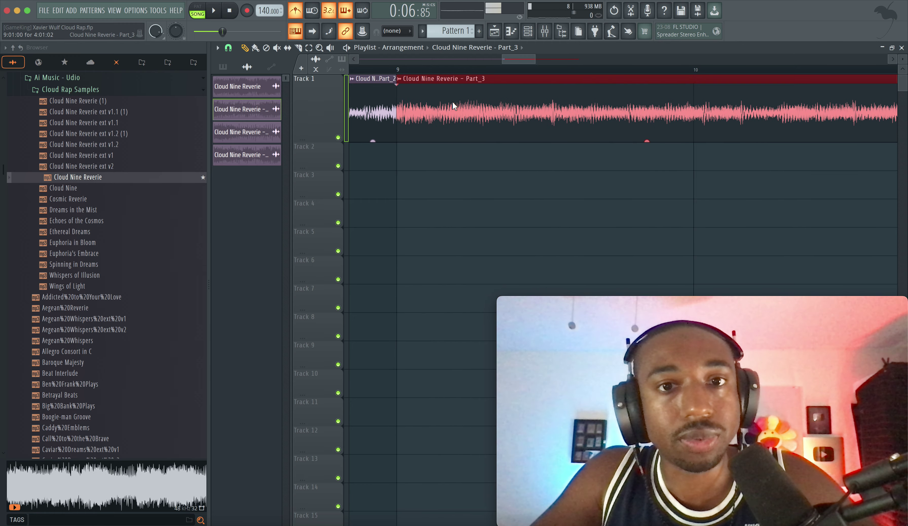
Set the Part_3 clip's time stretching mode to Stretch and its stretch time to 4:00:00
scroll(457, 103, "down", 3)
double_click(492, 105)
left_click(465, 120)
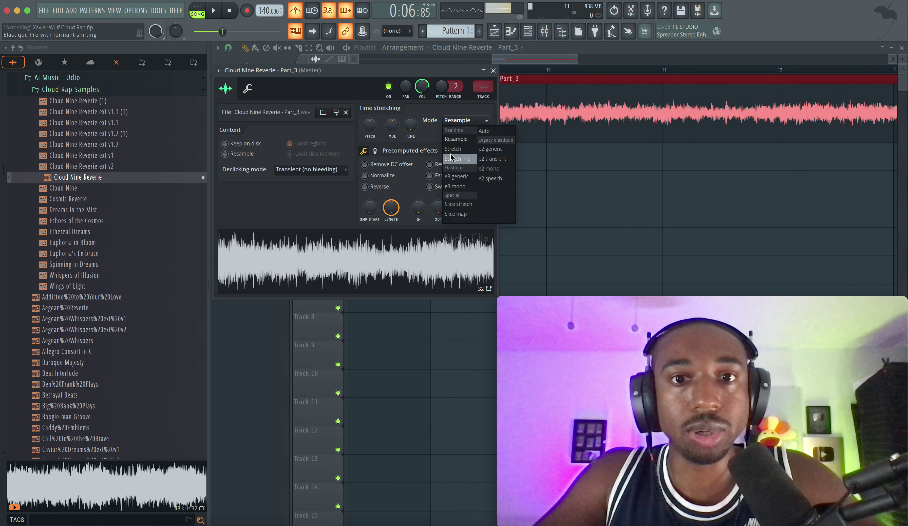
left_click(492, 150)
left_click_drag(445, 72, 444, 160)
scroll(514, 109, "down", 2)
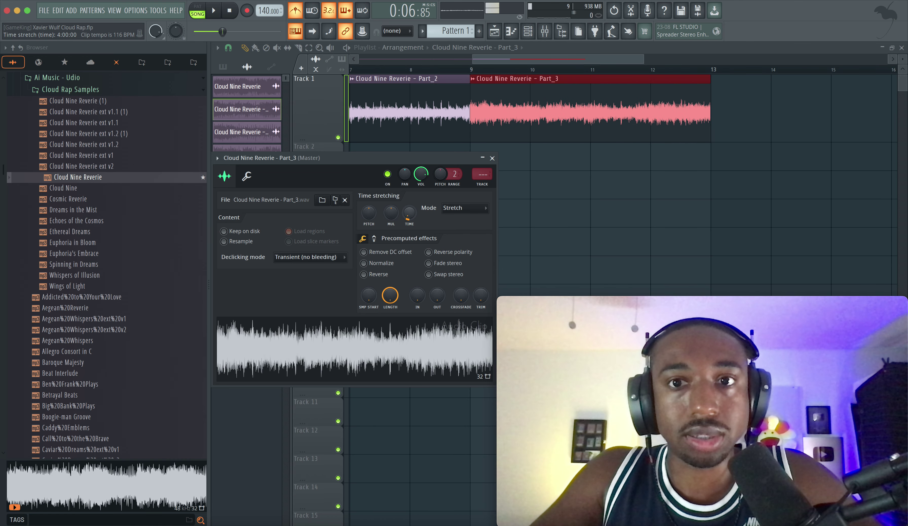
left_click_drag(408, 214, 408, 216)
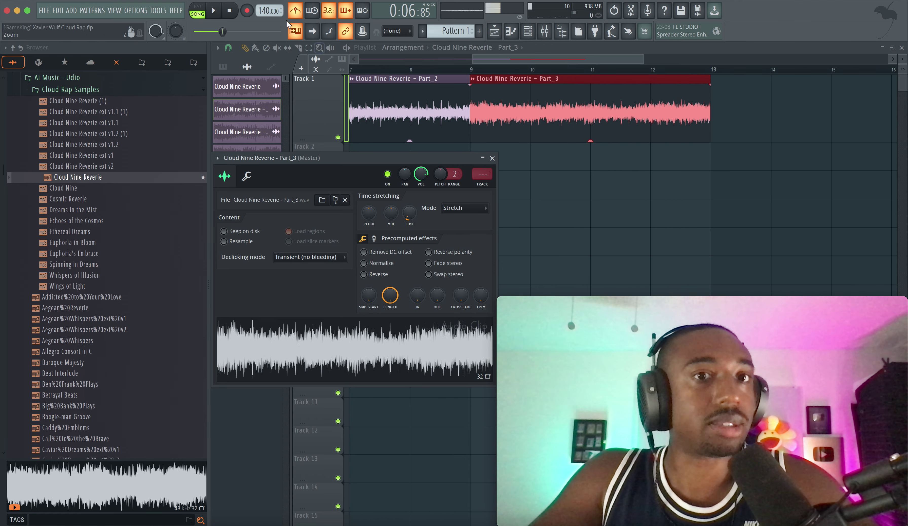
Close the Part_3 clip's sample settings and play the arrangement from the beginning
left_click(234, 15)
left_click(492, 158)
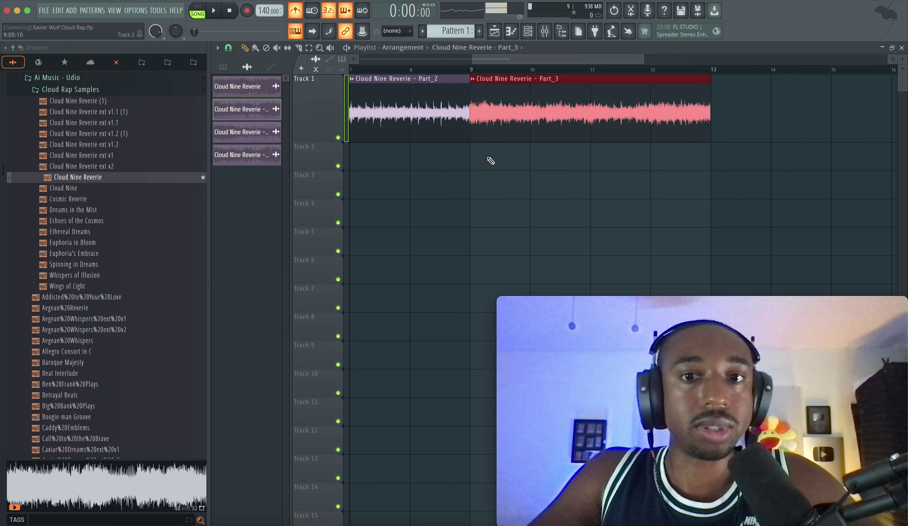
scroll(464, 168, "left", 3)
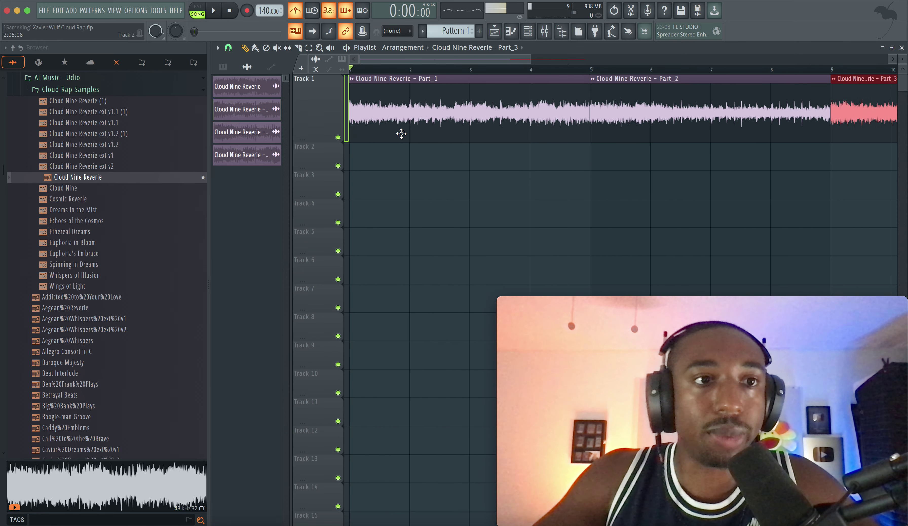
key("space")
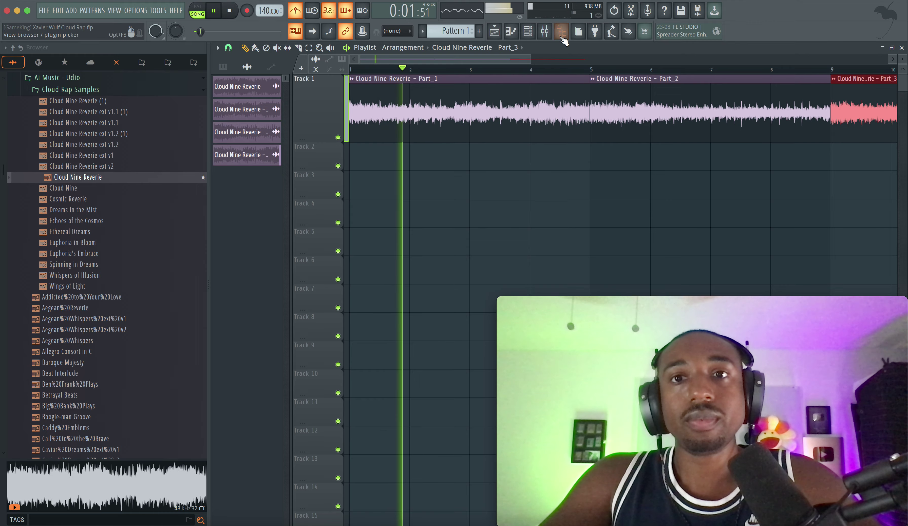
Hide the browser to widen the playlist and save the project during playback, stopping it after the check
key("alt+F8")
scroll(354, 114, "down", 4)
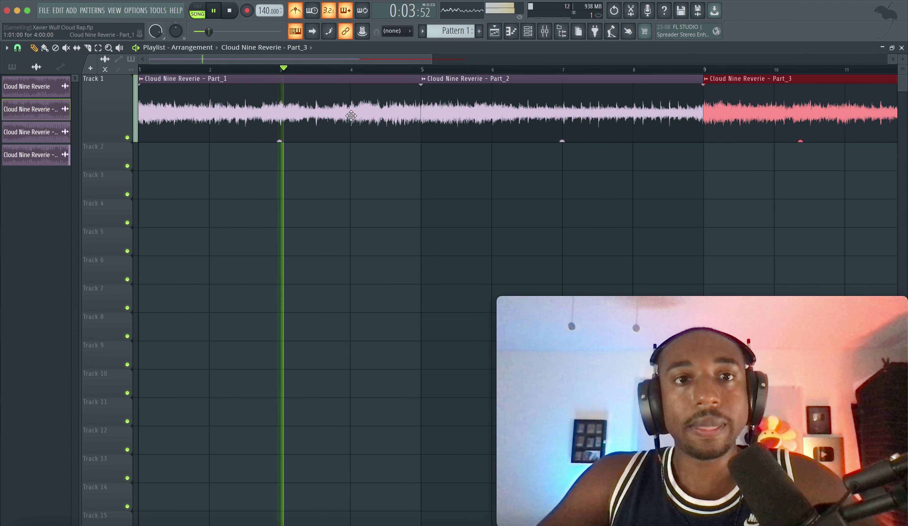
key("ctrl+s")
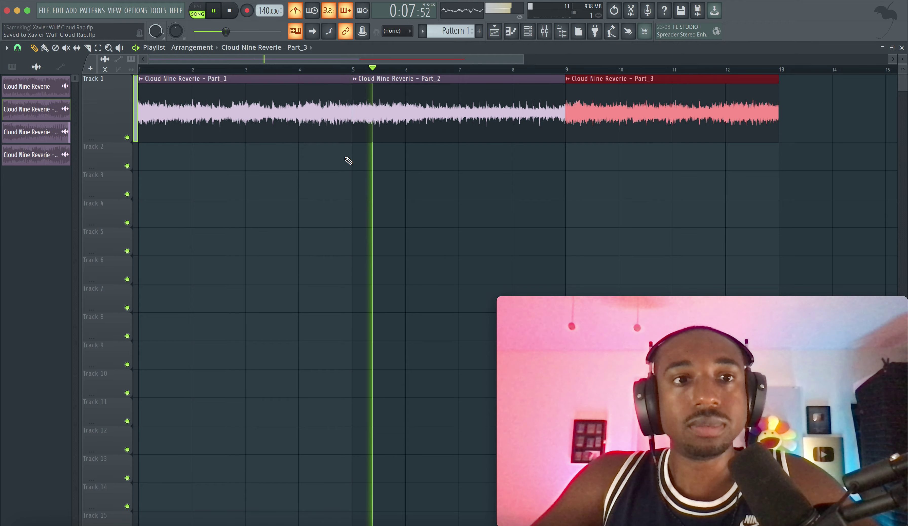
key("space")
Slip the audio inside the Part_2 clip slightly earlier so its start lines up with bar 5
scroll(365, 119, "up", 3)
scroll(352, 91, "up", 2)
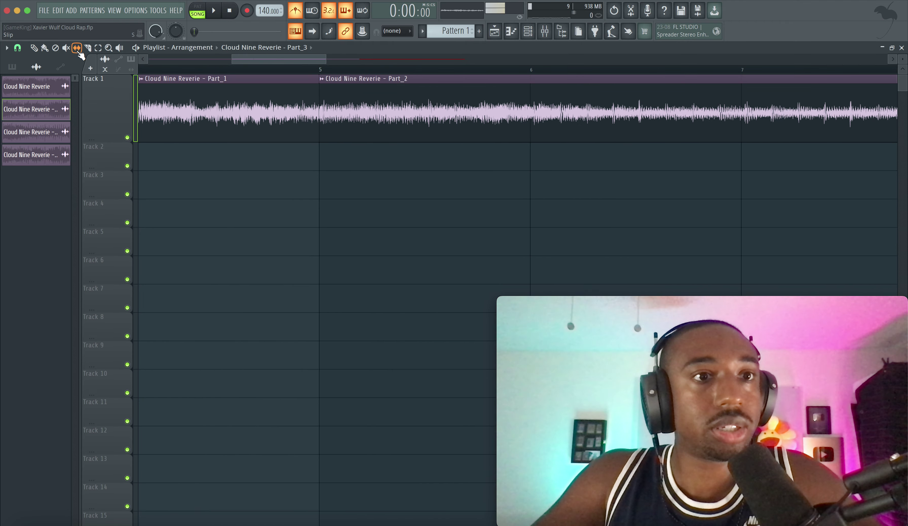
scroll(248, 93, "up", 3)
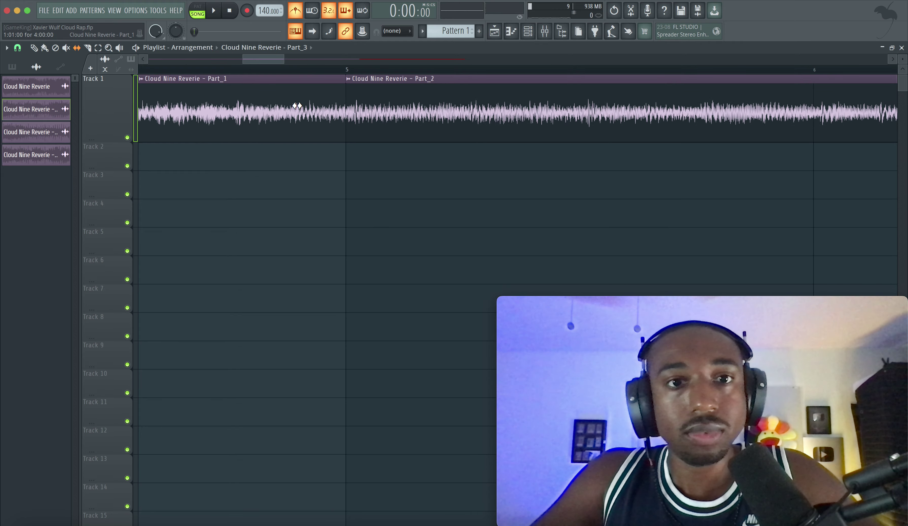
scroll(387, 103, "down", 1)
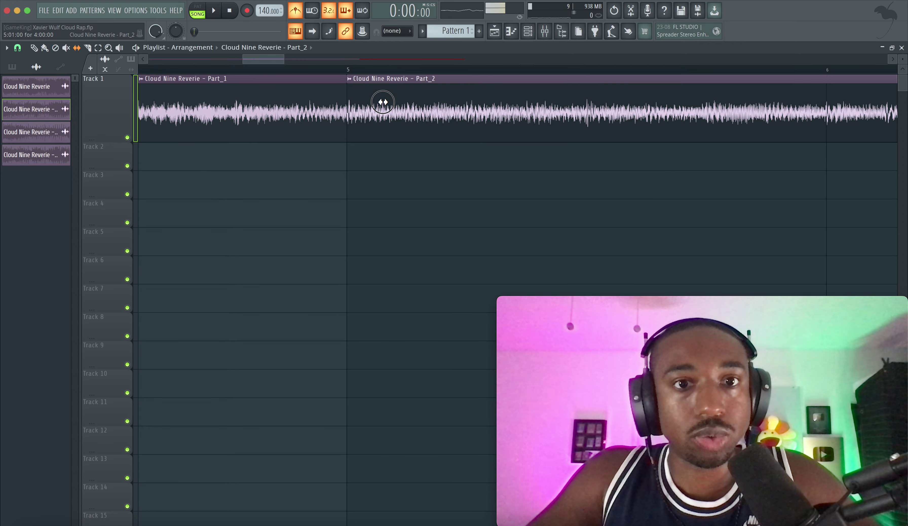
scroll(383, 103, "down", 4)
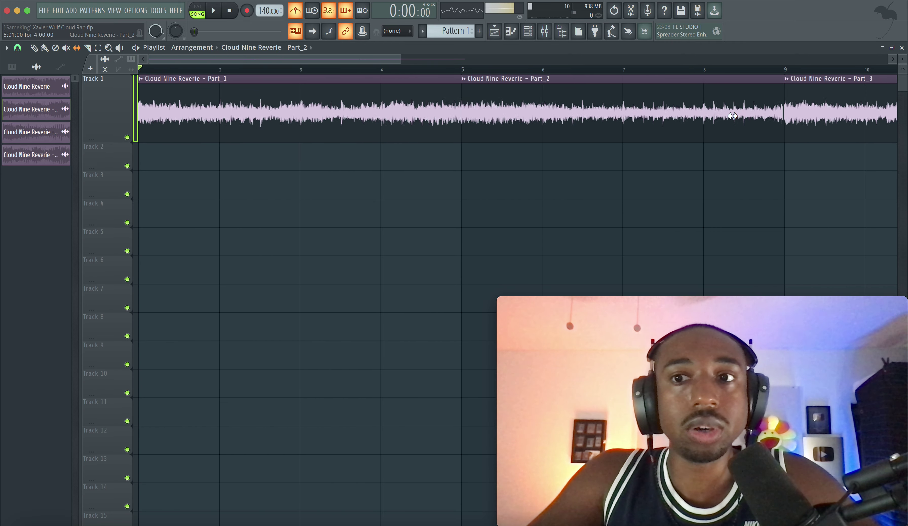
scroll(794, 96, "up", 3)
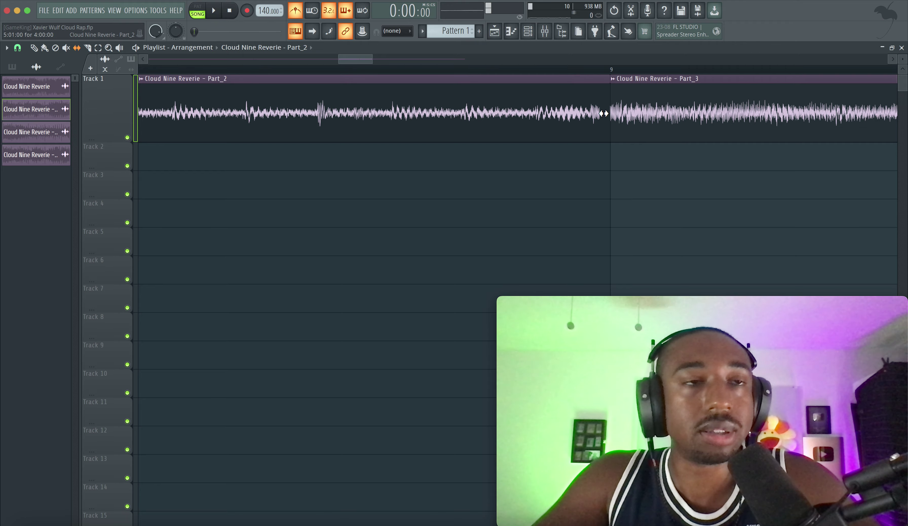
scroll(603, 113, "down", 4)
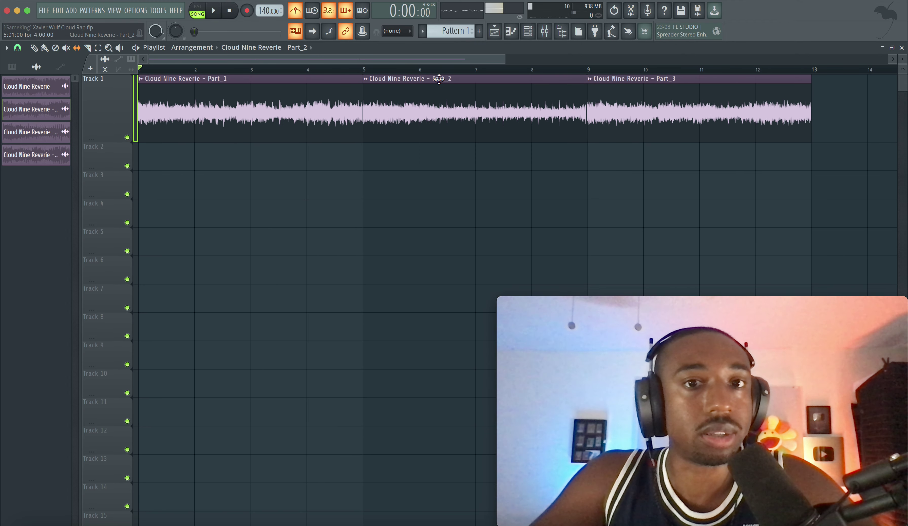
Play the arrangement from bar 5 to check the slipped Part_2 clip and its transition into Part_3 at bar 9
left_click(368, 69)
key("space")
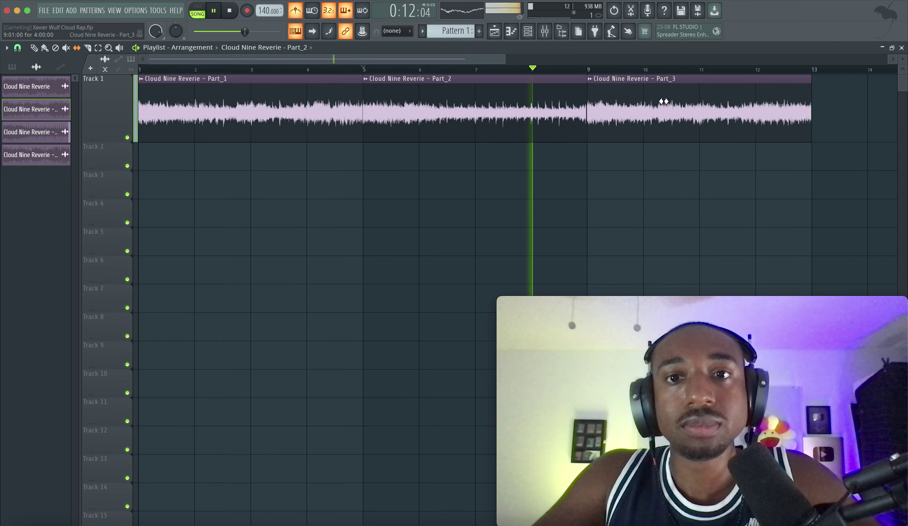
scroll(663, 101, "up", 4)
key("space")
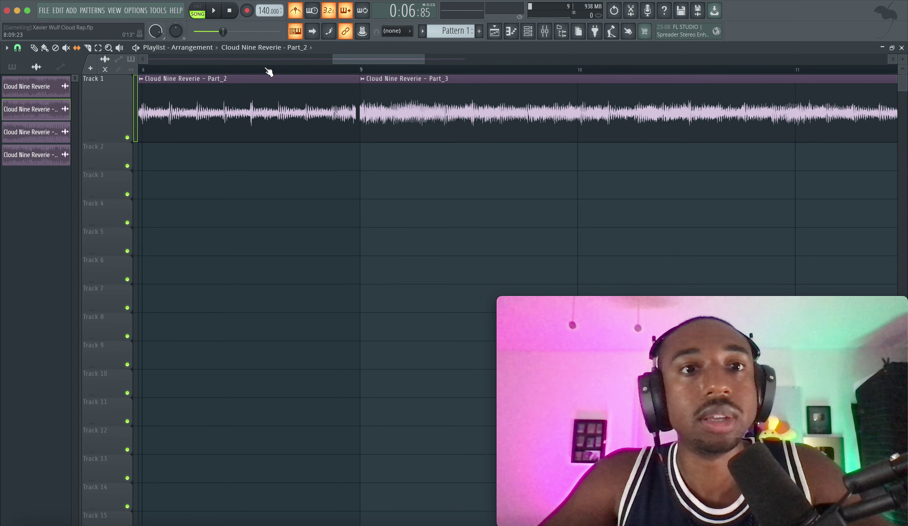
key("space")
scroll(268, 72, "down", 5)
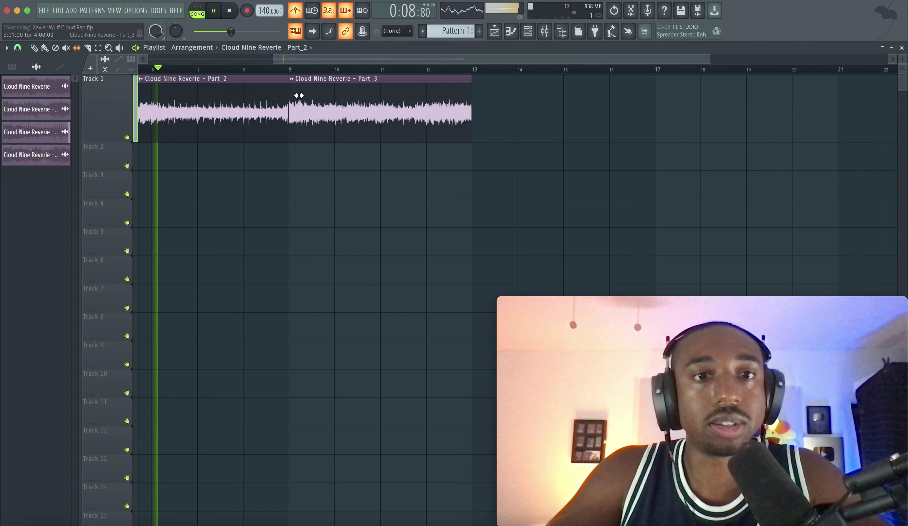
scroll(298, 96, "up", 2)
scroll(281, 105, "up", 3)
key("space")
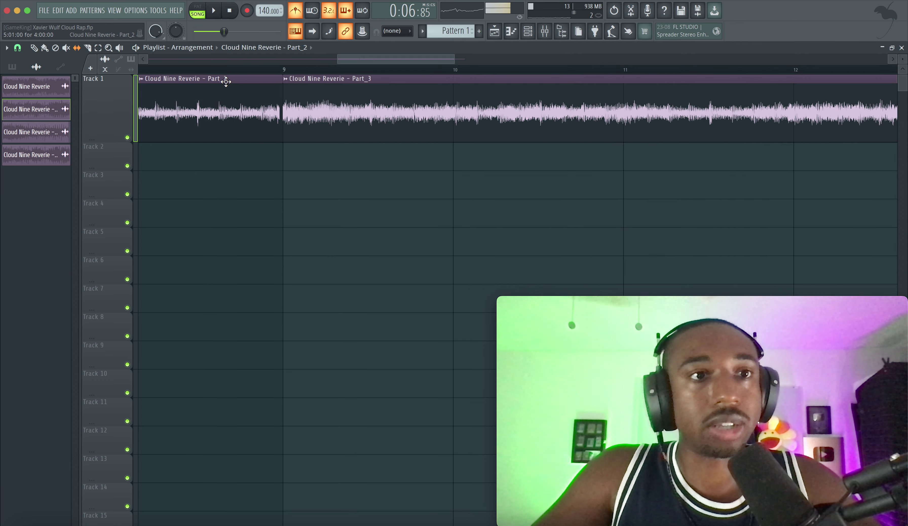
Replay the Part_2 section up to bar 9 and save the project
key("space")
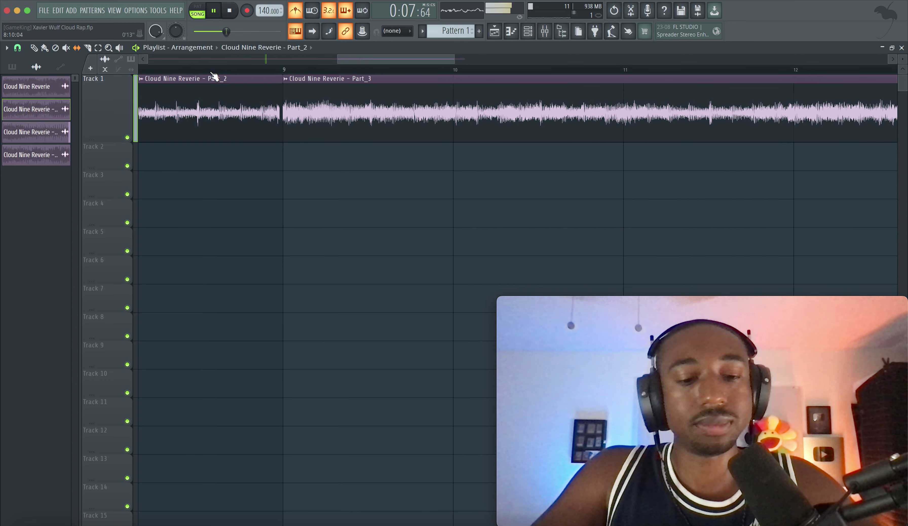
key("ctrl+s")
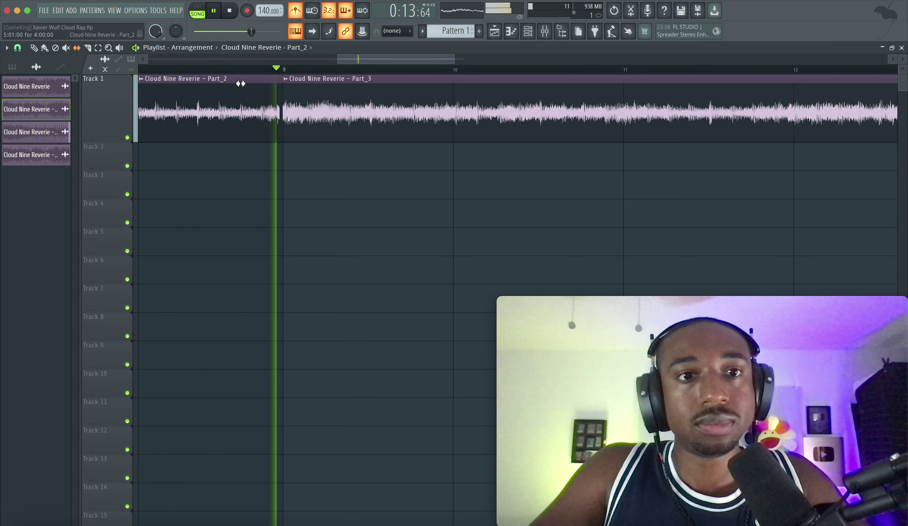
key("space")
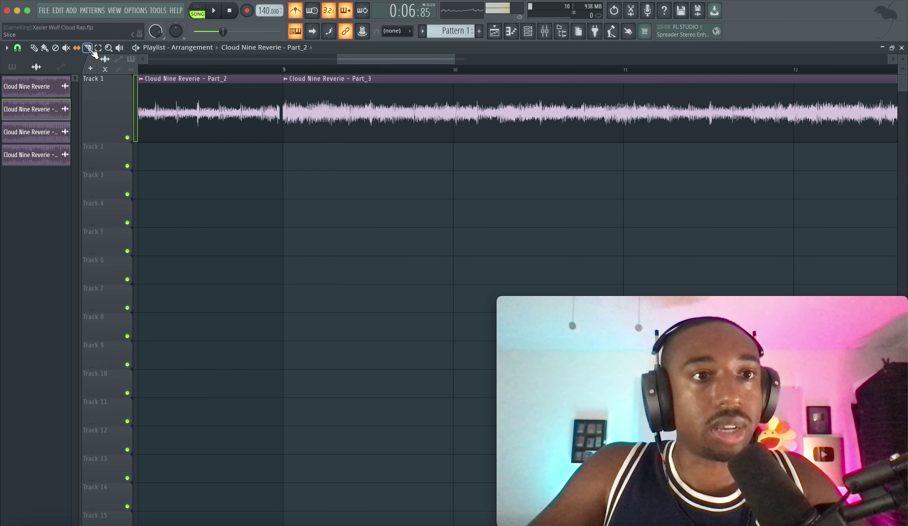
Slice the Part_2 clip at about 8:12:23 and make the short end piece before bar 9 a unique sample
scroll(219, 123, "up", 3)
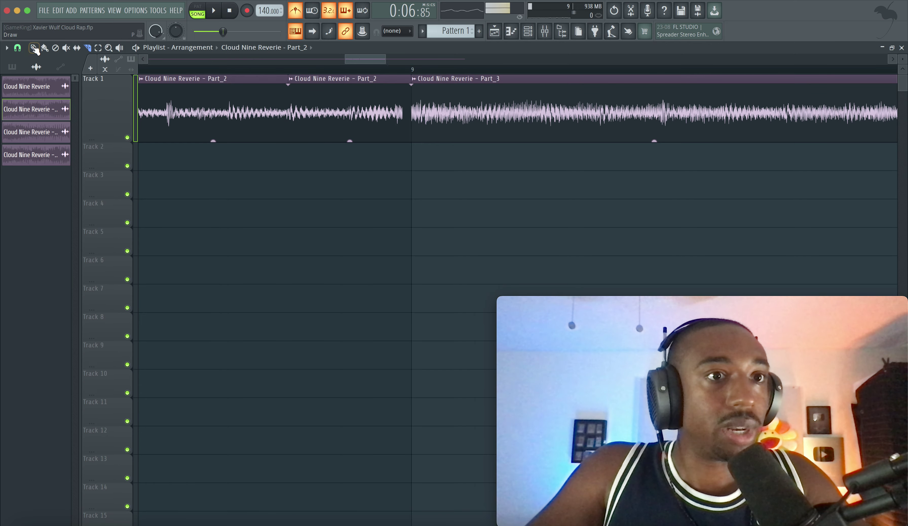
left_click(340, 98)
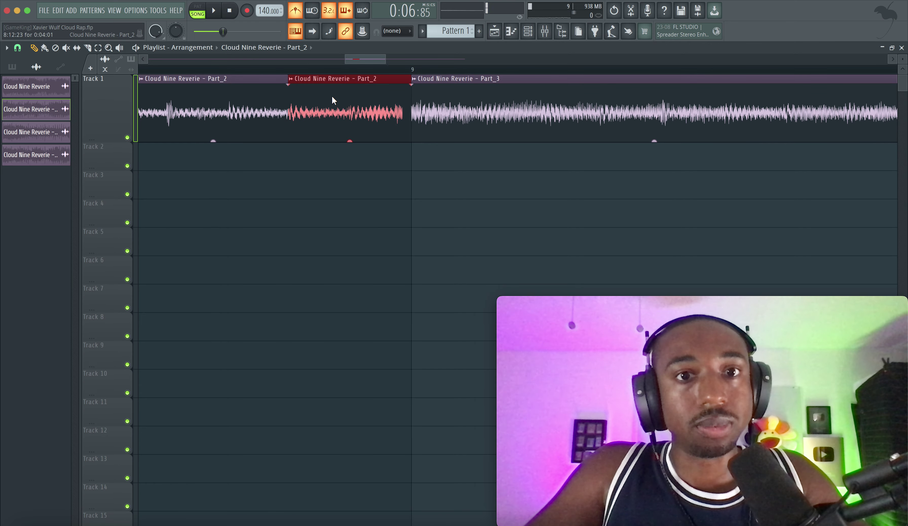
right_click(292, 79)
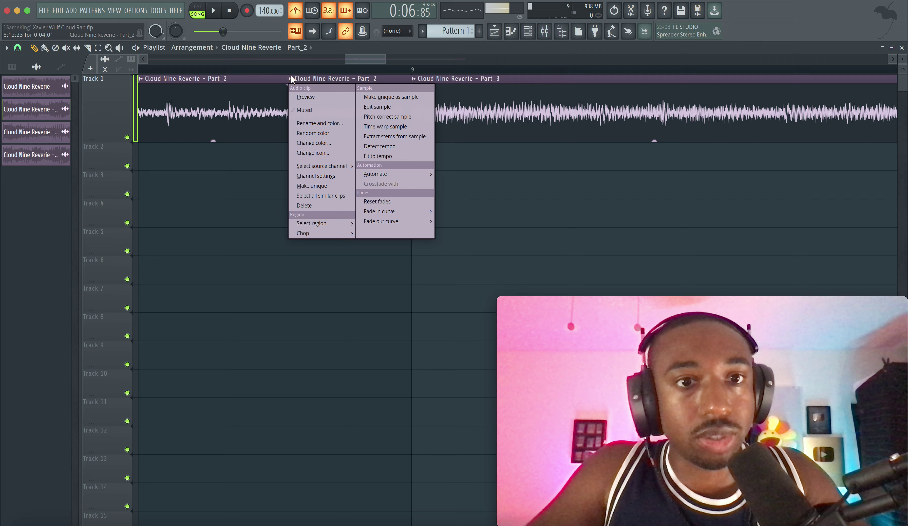
left_click(369, 96)
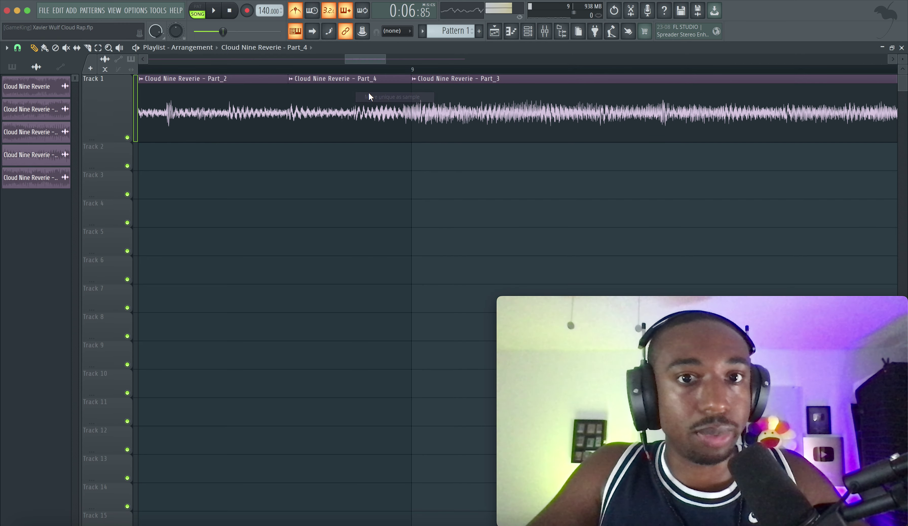
left_click_drag(349, 106, 365, 160)
left_click_drag(361, 112, 360, 95)
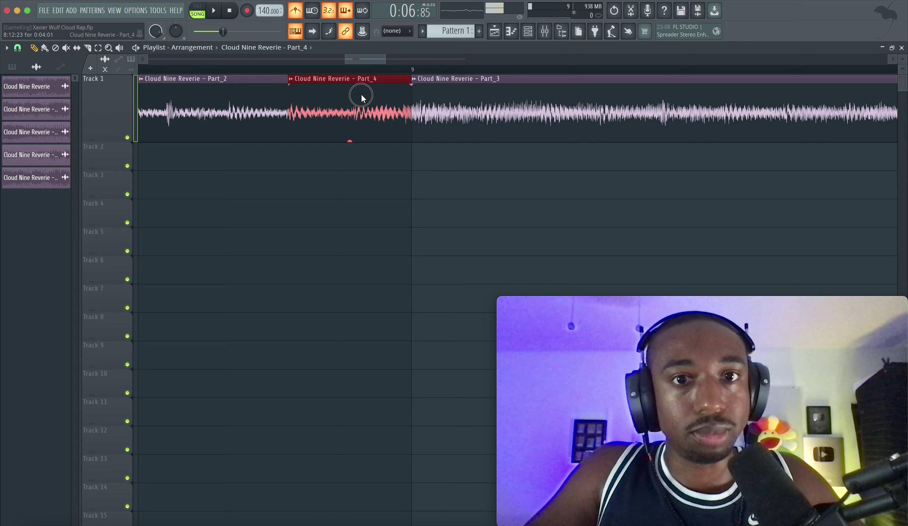
Set the Part_4 clip's stretch time to 1 beat and close its sample settings
double_click(362, 95)
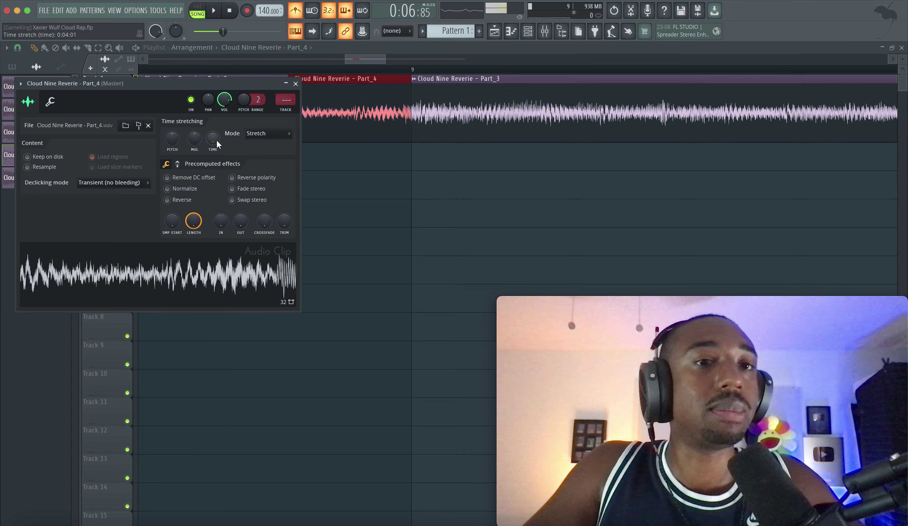
left_click(295, 83)
double_click(319, 103)
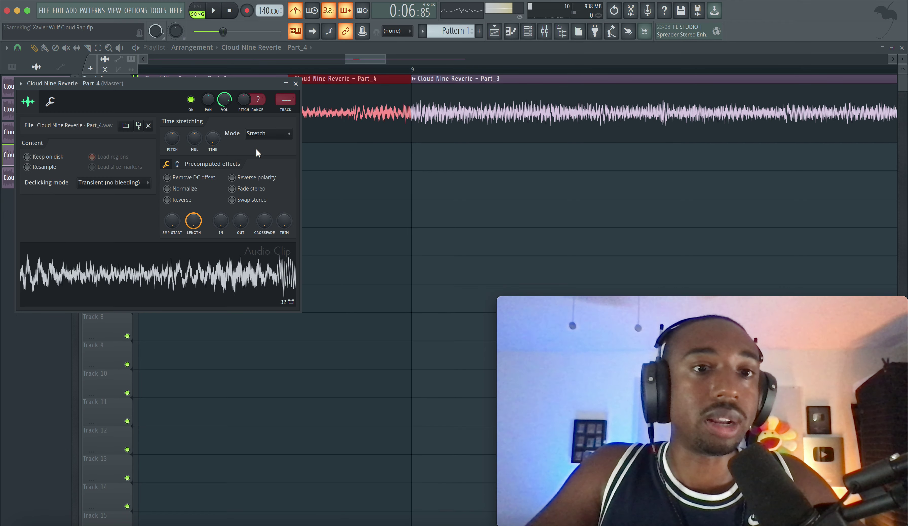
right_click(213, 138)
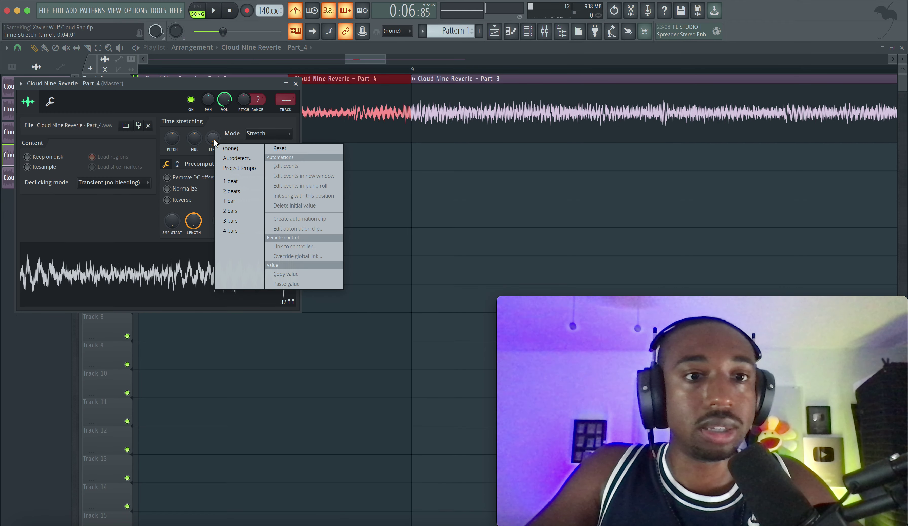
left_click(232, 181)
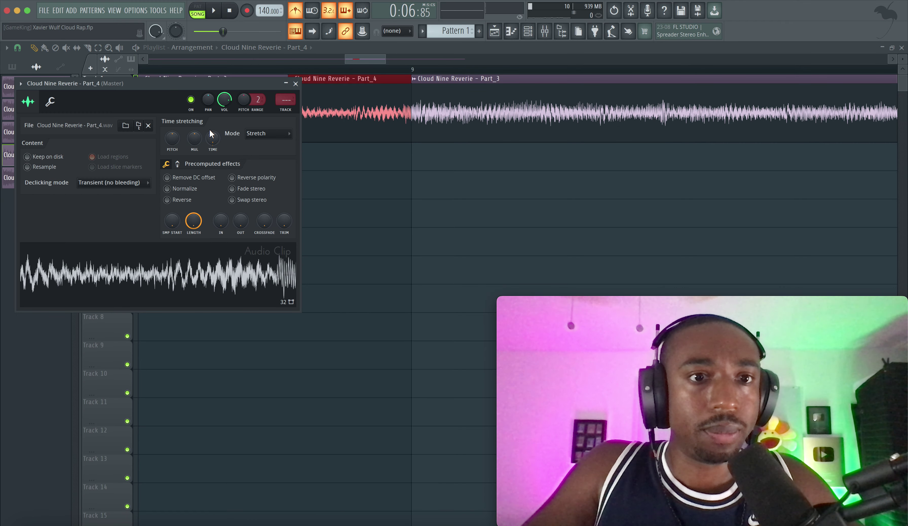
left_click(295, 84)
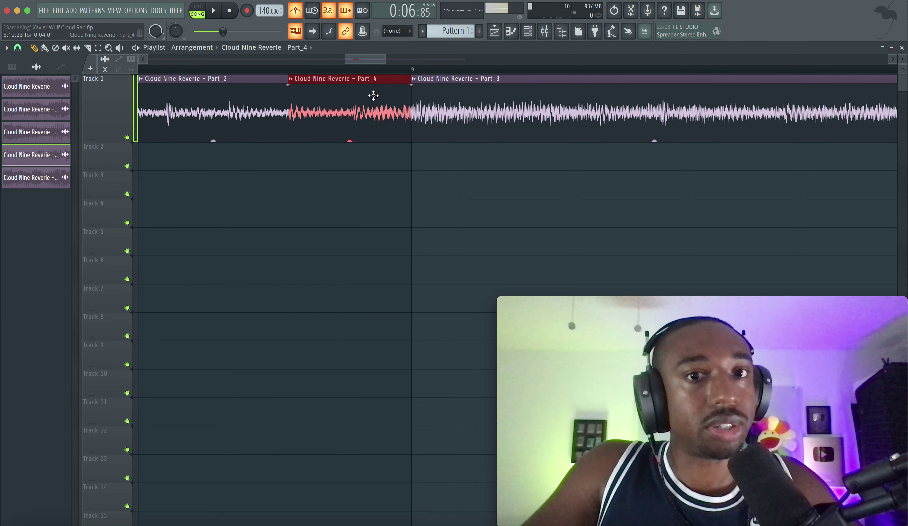
double_click(339, 119)
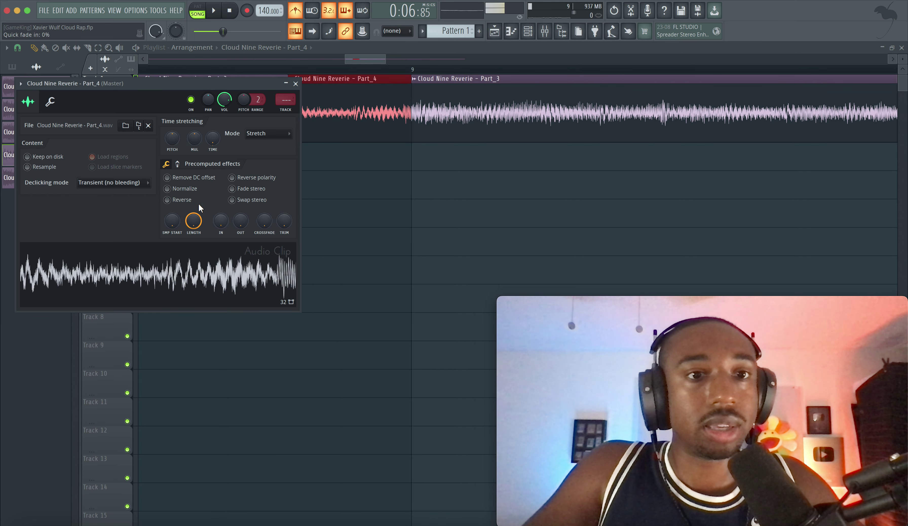
left_click(295, 83)
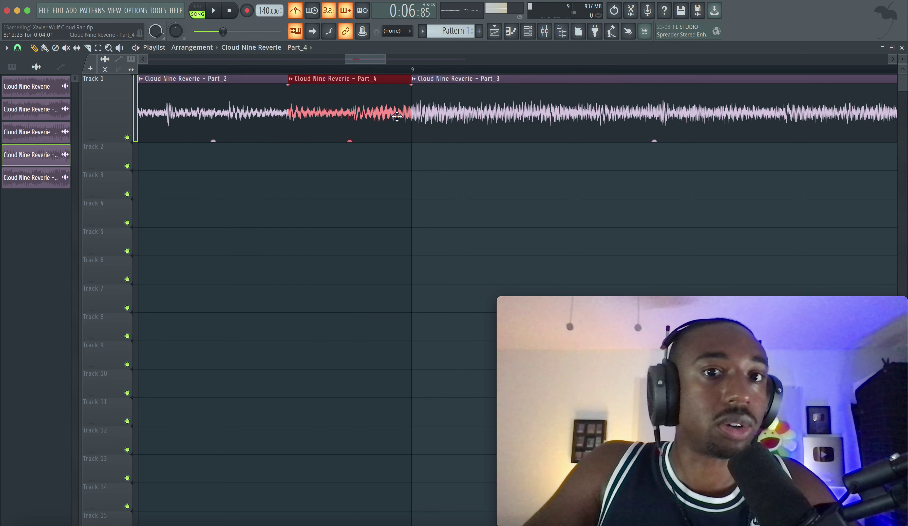
Move the Part_4 clip to Track 2 and try extending its end past bar 9, undoing the extension
left_click_drag(399, 119, 403, 180)
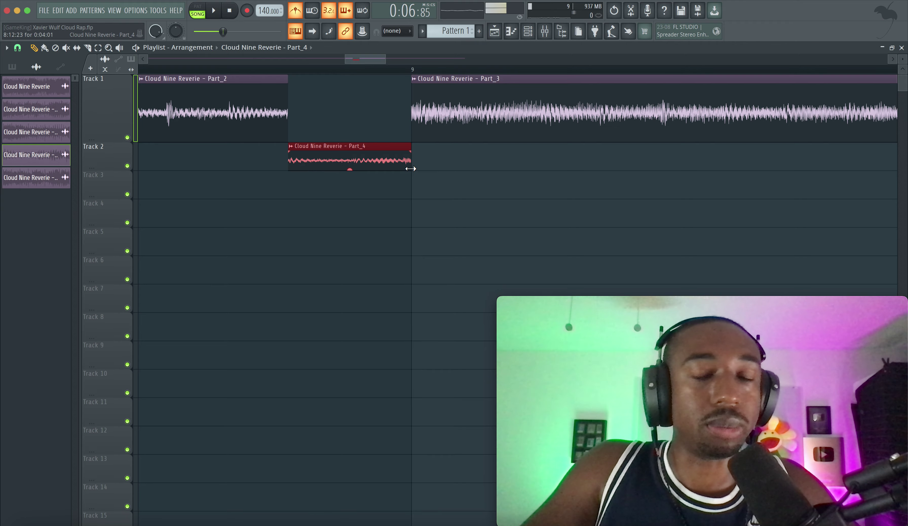
scroll(411, 169, "up", 2)
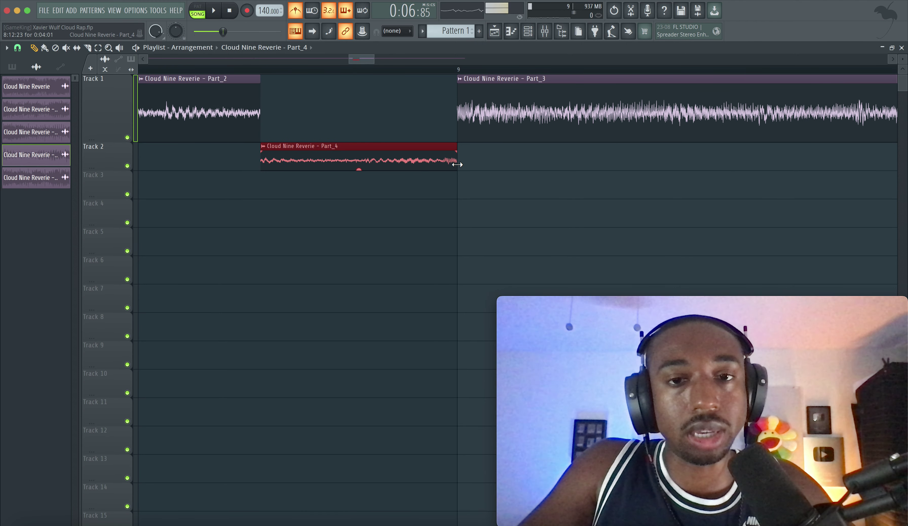
left_click_drag(457, 164, 641, 163)
key("ctrl+z")
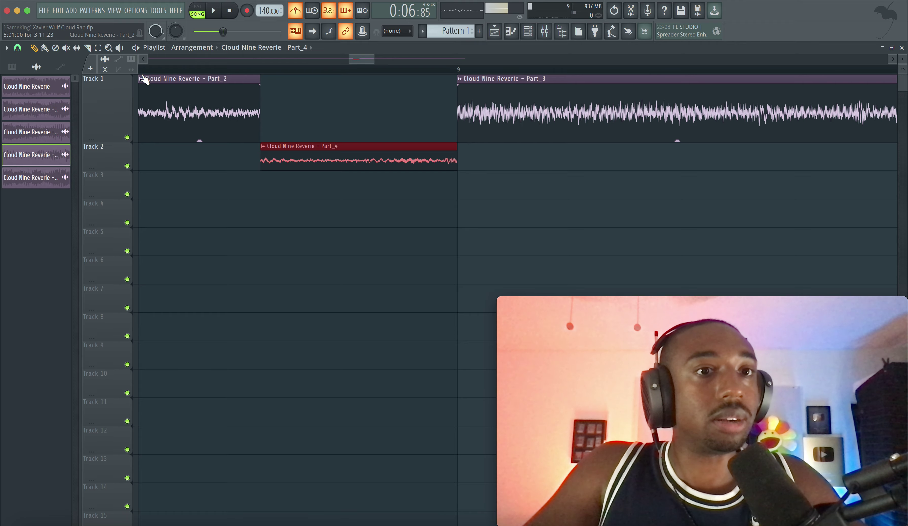
Move the Part_4 clip back to Track 1 between Part_2 and Part_3, and place the playhead shortly before it for playback
left_click(185, 70)
key("space")
left_click_drag(367, 150, 365, 103)
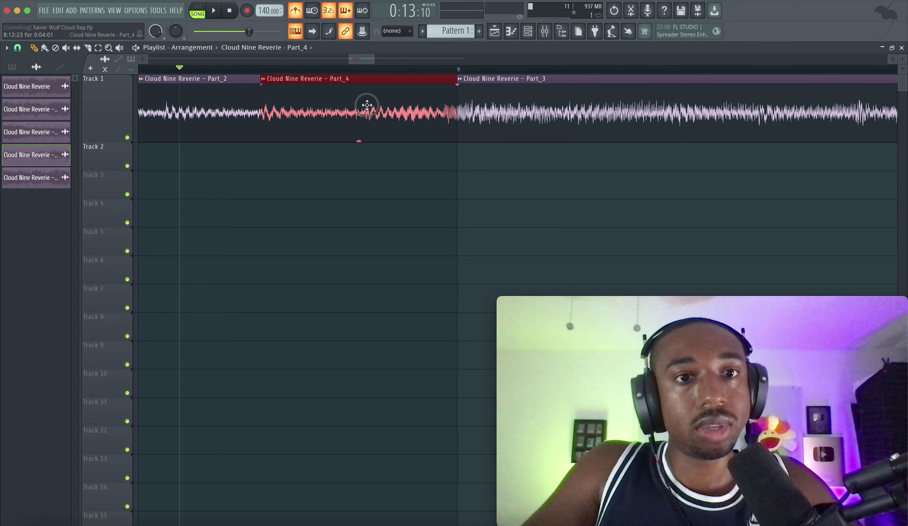
scroll(366, 104, "down", 2)
key("space")
scroll(366, 103, "down", 2)
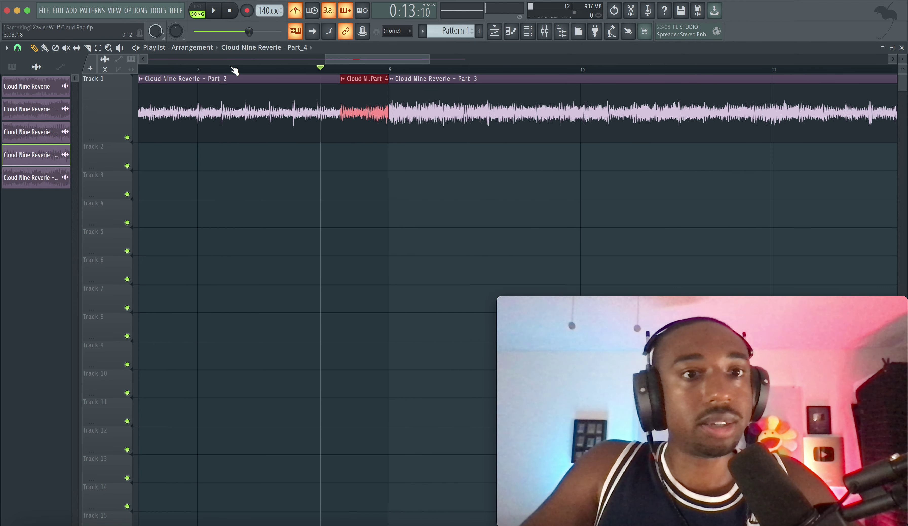
Play back the transition from Part_2 through Part_4 into Part_3 around bar 9
key("space")
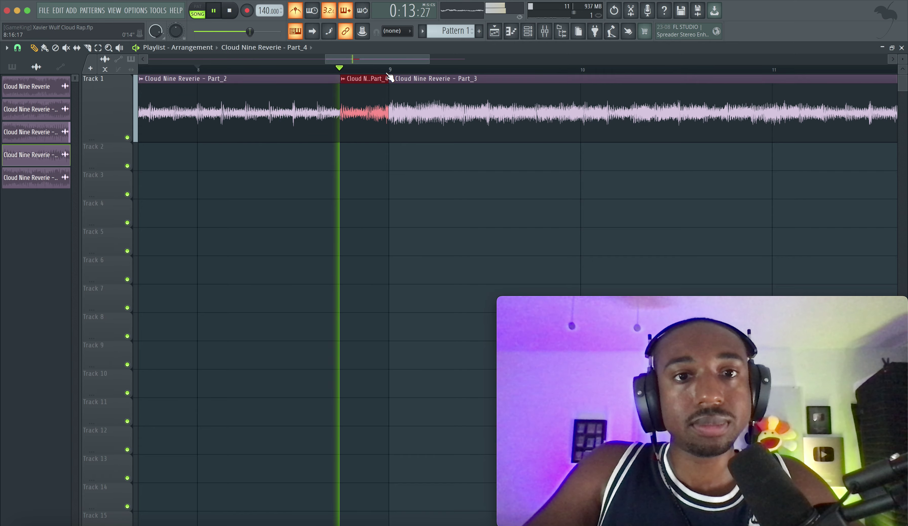
left_click_drag(391, 60, 415, 63)
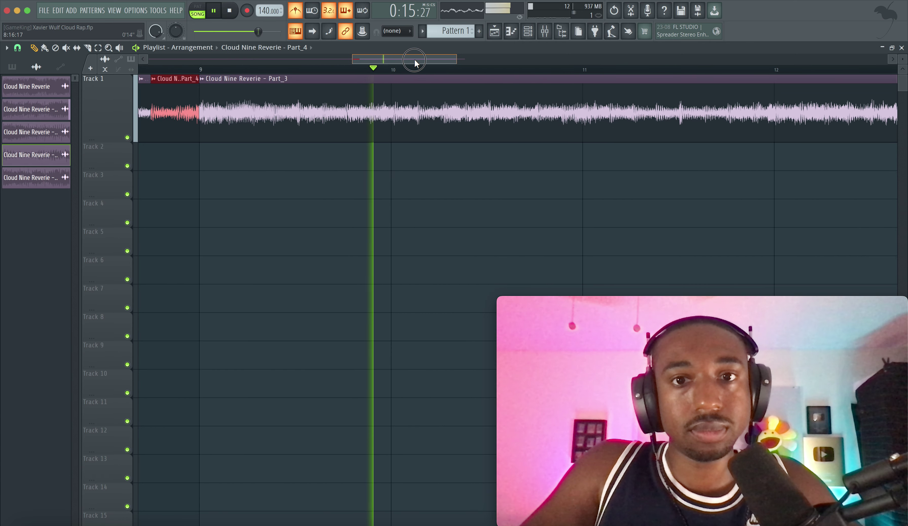
key("space")
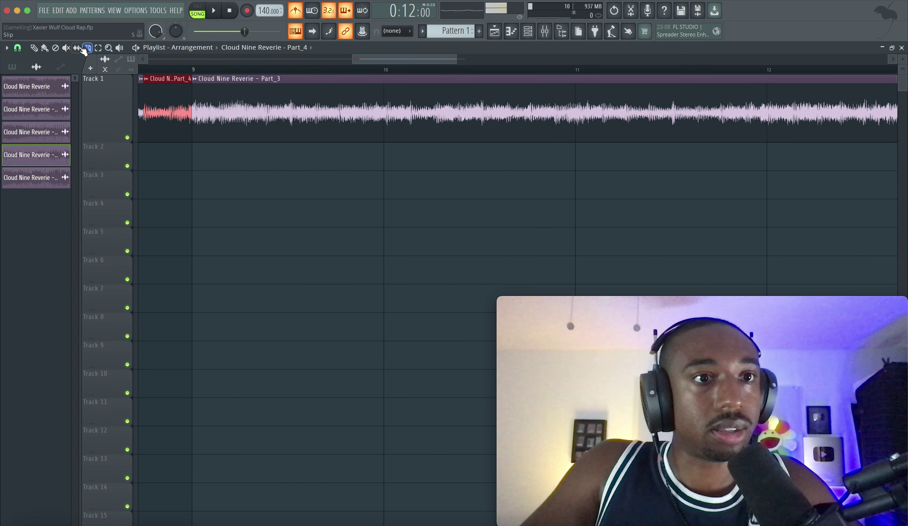
Slip the Part_3 clip's audio slightly earlier at bar 9 and play back the transition into it
scroll(170, 106, "up", 5, "ctrl")
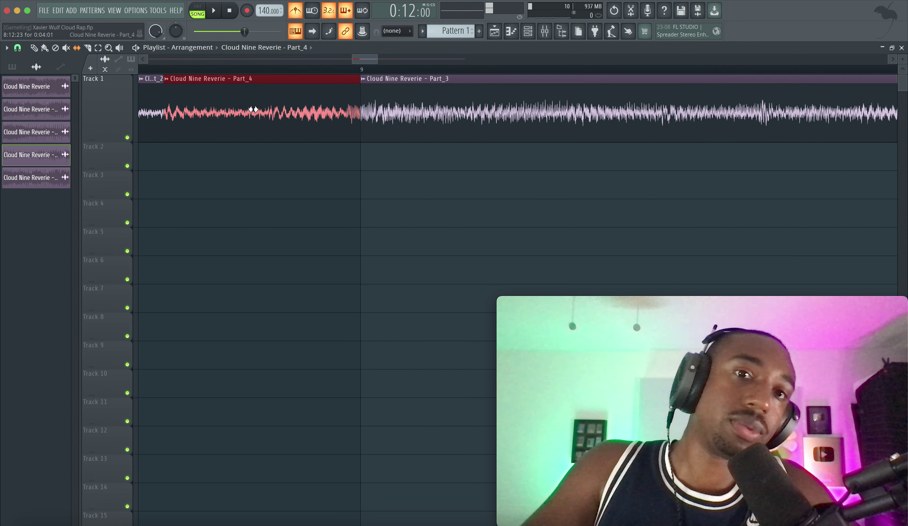
left_click_drag(388, 103, 378, 102)
scroll(378, 102, "down", 4)
key("space")
scroll(378, 102, "down", 2)
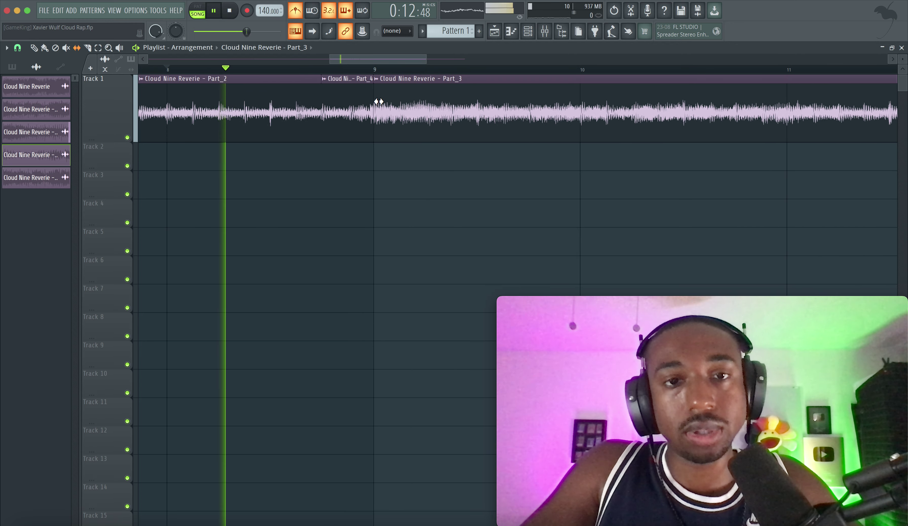
left_click_drag(386, 63, 462, 67)
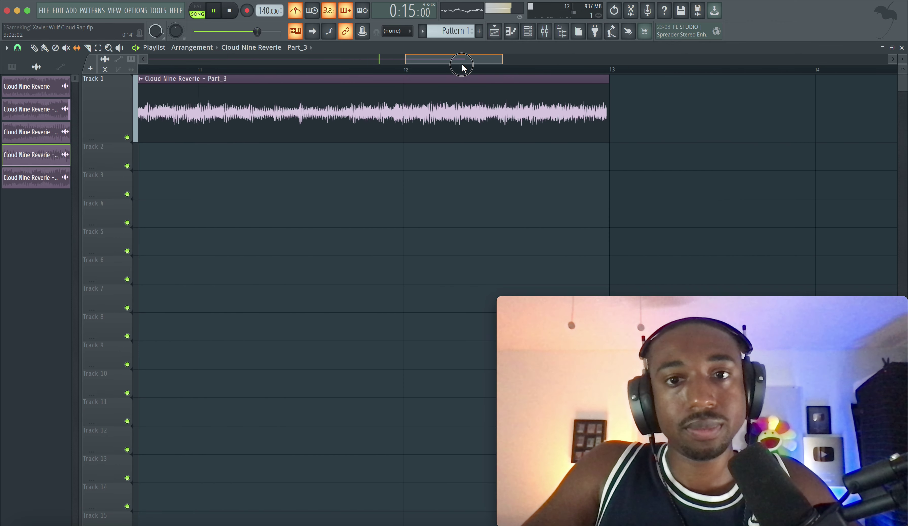
Slice the Part_3 clip at about 12:12:21 and make the short end piece before bar 13 a unique sample
left_click(87, 48)
scroll(610, 117, "up", 2)
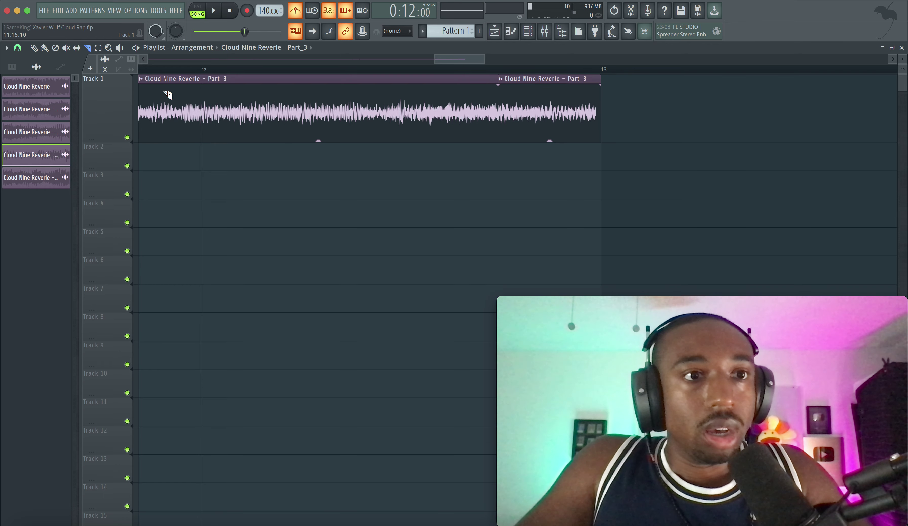
left_click(501, 79)
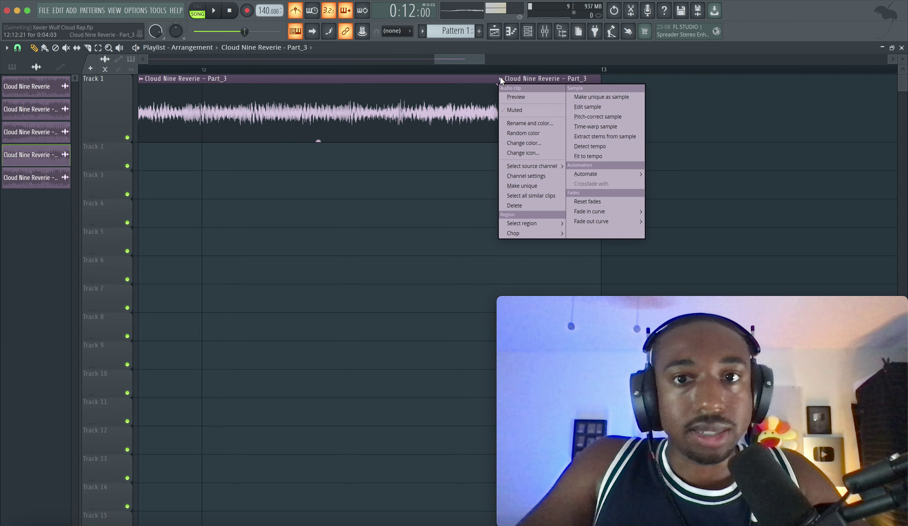
left_click(610, 96)
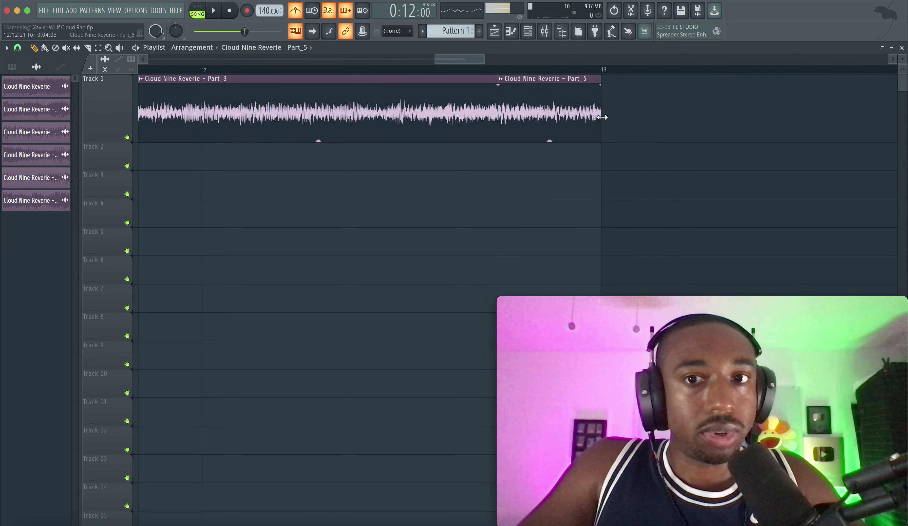
Check the Part_5 clip's sample settings, close them and save the project
scroll(541, 110, "up", 2)
double_click(420, 112)
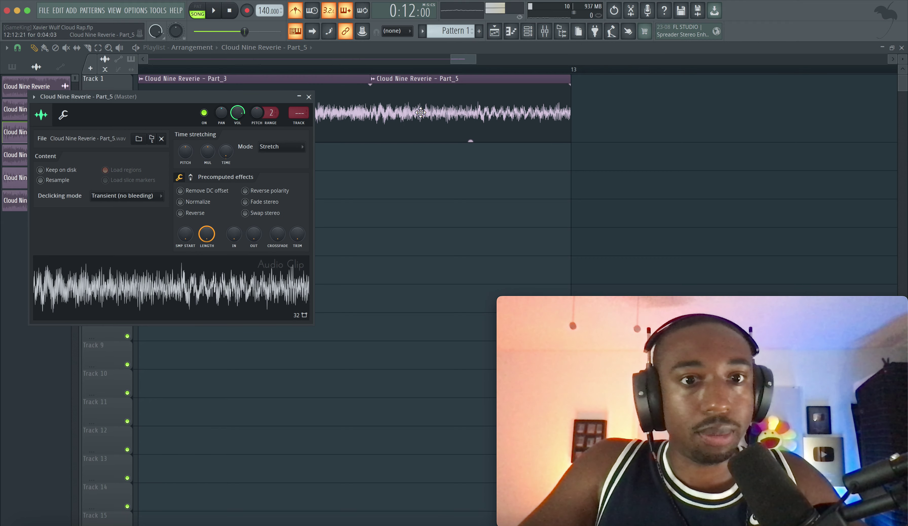
key("ctrl+s")
left_click(309, 96)
scroll(326, 156, "down", 1)
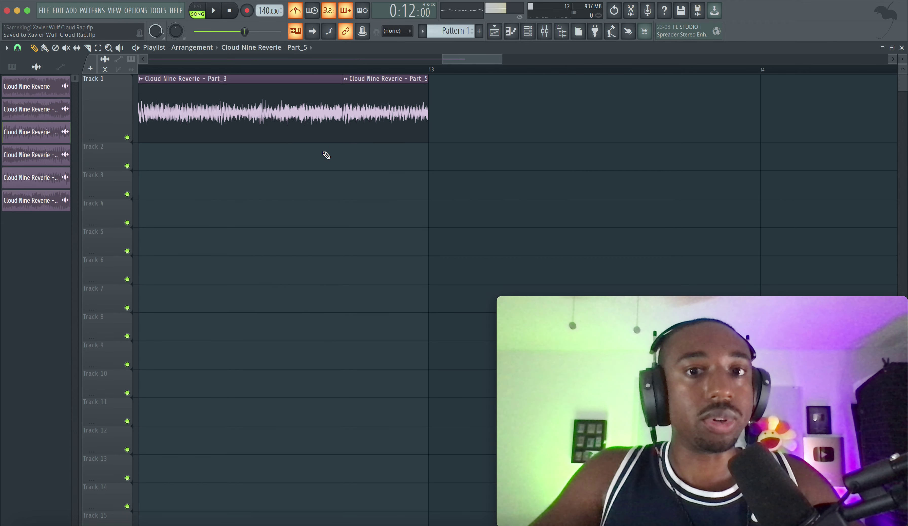
scroll(325, 154, "down", 4)
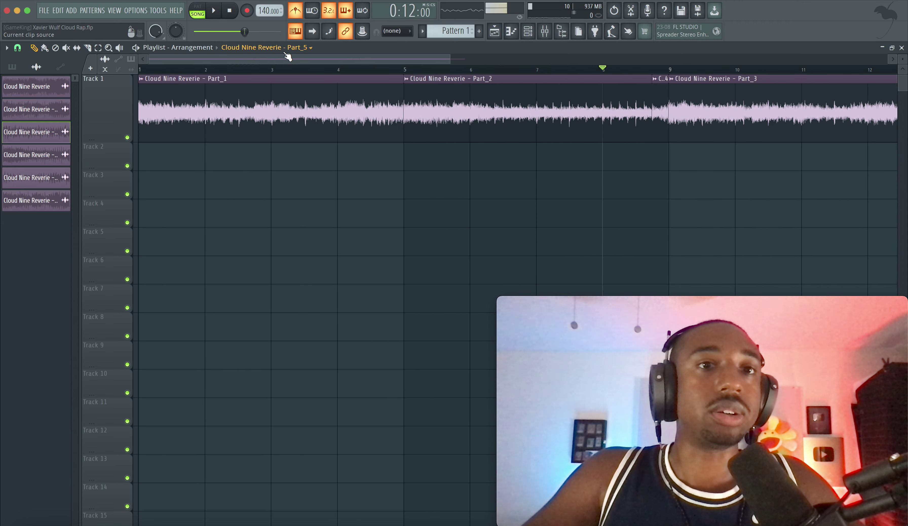
Return the playhead to the start and assign all six Cloud Nine Reverie channels to separate mixer tracks from insert 2
left_click(230, 11)
scroll(264, 202, "down", 2)
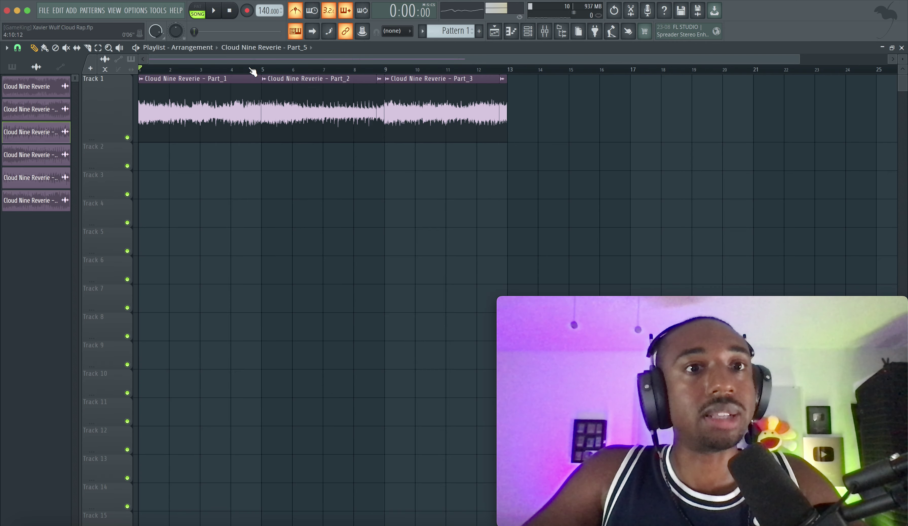
double_click(192, 104)
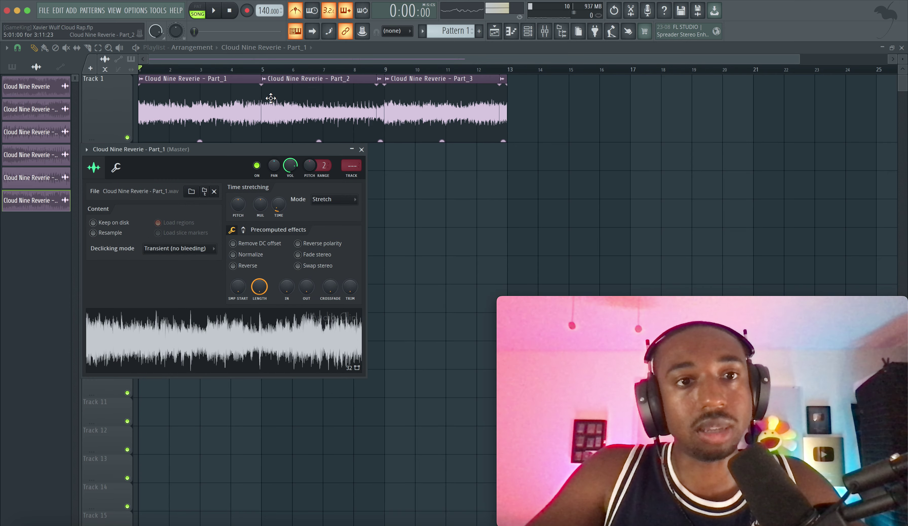
left_click(532, 31)
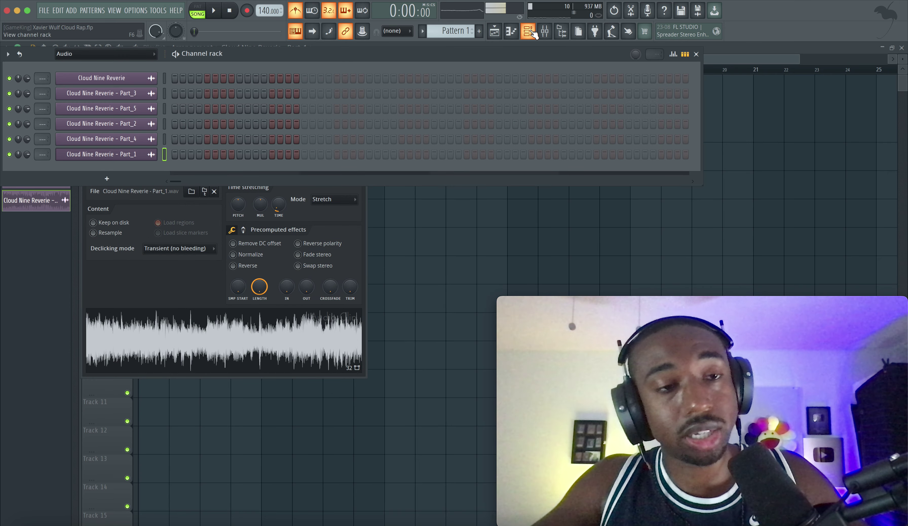
right_click(164, 90)
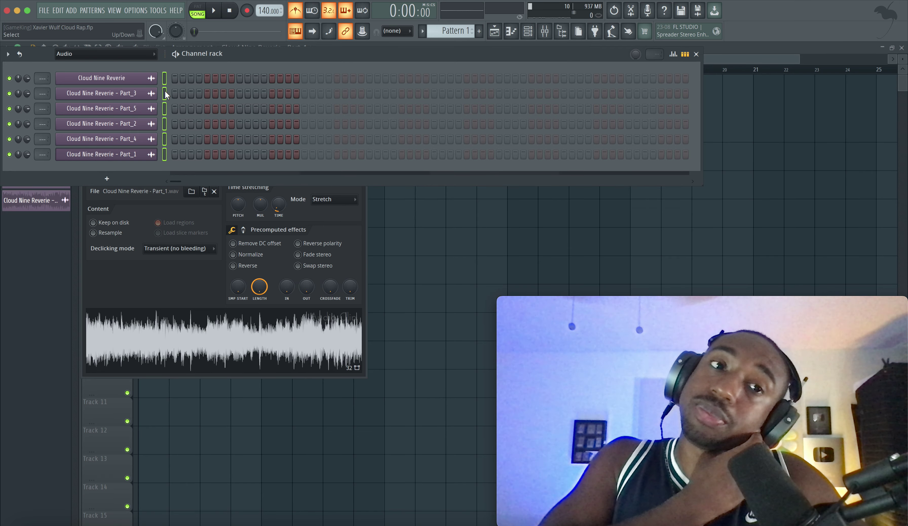
key("ctrl+l")
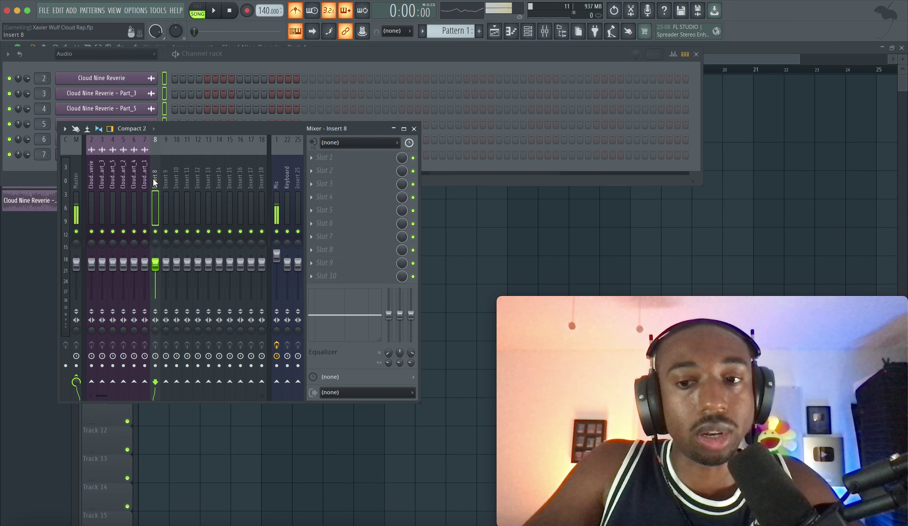
Name mixer insert 8 SAMPLE and route the six Cloud Nine Reverie mixer tracks to it only
right_click(154, 181)
key("F2")
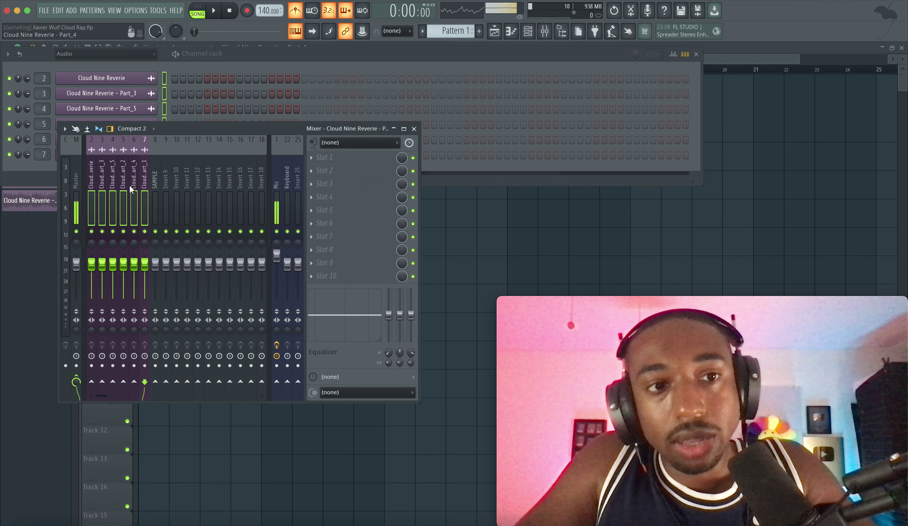
right_click(157, 382)
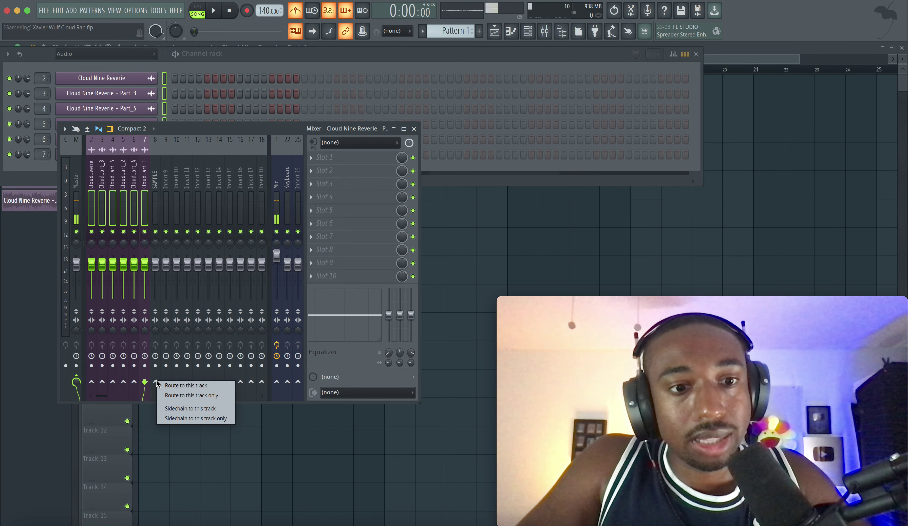
left_click(169, 395)
left_click(151, 200)
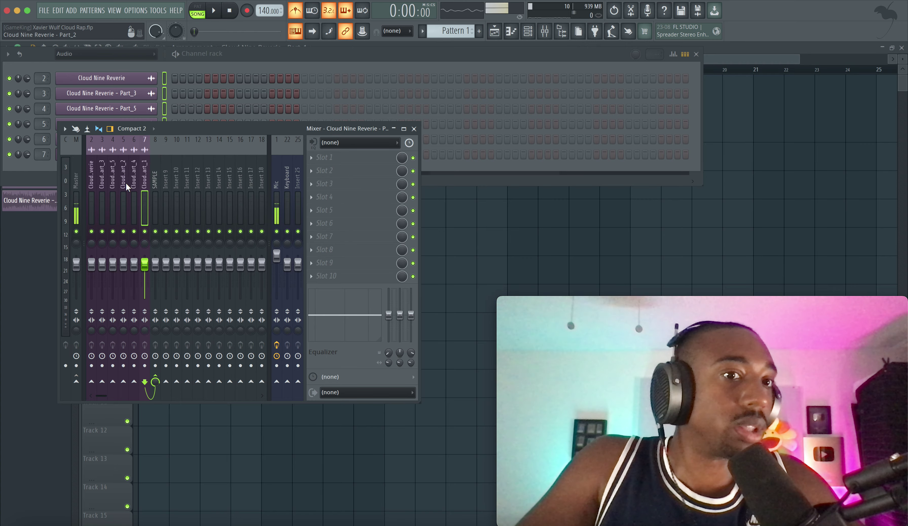
Add Fruity Parametric EQ 2 to the SAMPLE track's first slot and pull band 1 down to -18 dB at about 148 Hz
left_click(155, 178)
key("space")
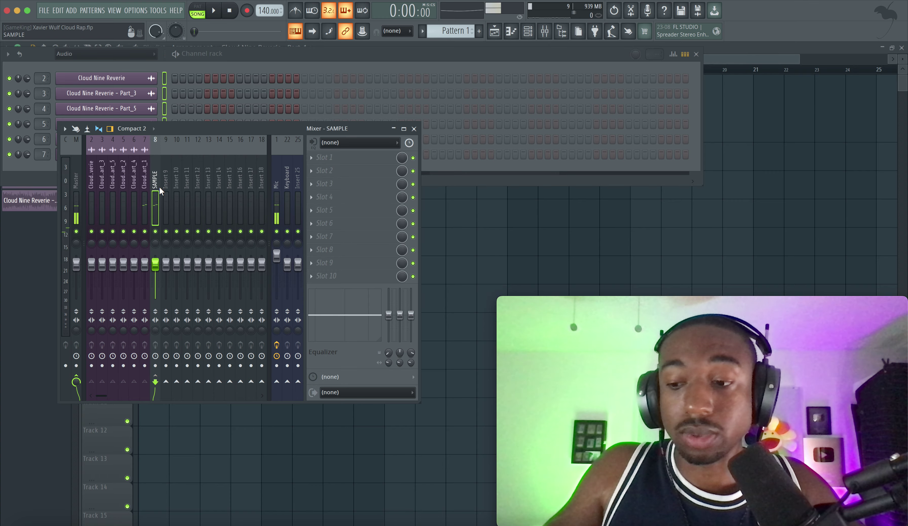
key("space")
left_click(311, 168)
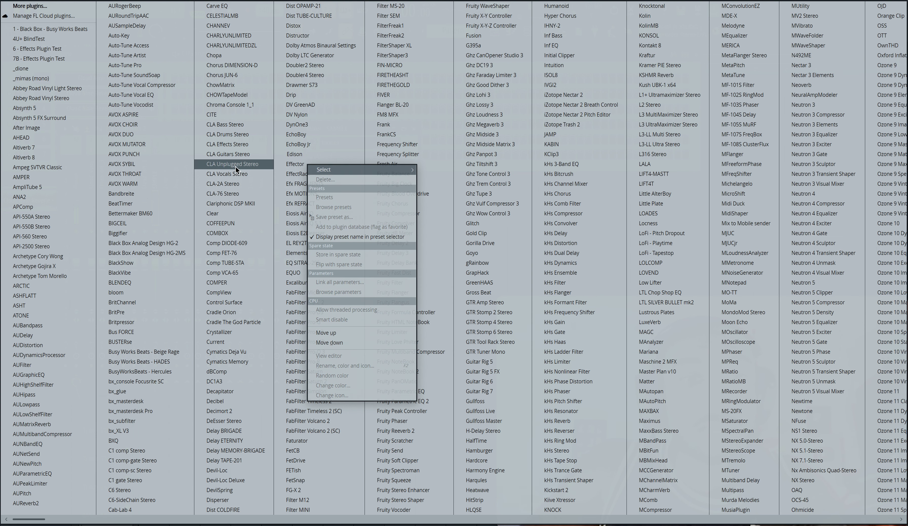
left_click(264, 394)
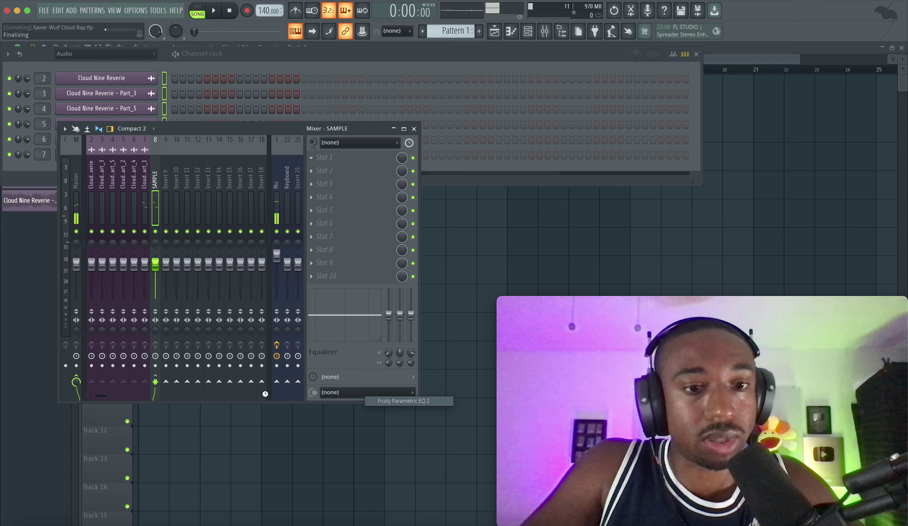
left_click_drag(76, 182, 107, 242)
key("space")
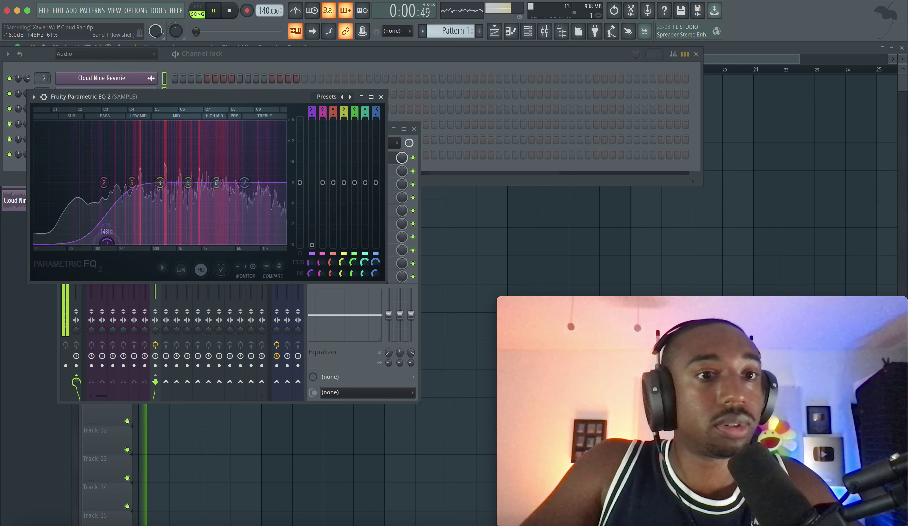
left_click(380, 97)
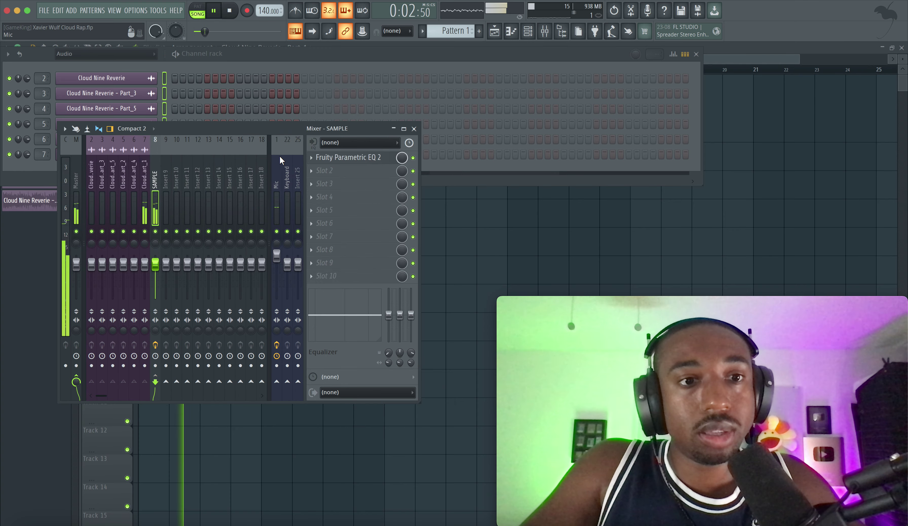
Add L2 Stereo to the SAMPLE track's second slot and lower its threshold and out ceiling together to -1.5 dB
left_click(339, 175)
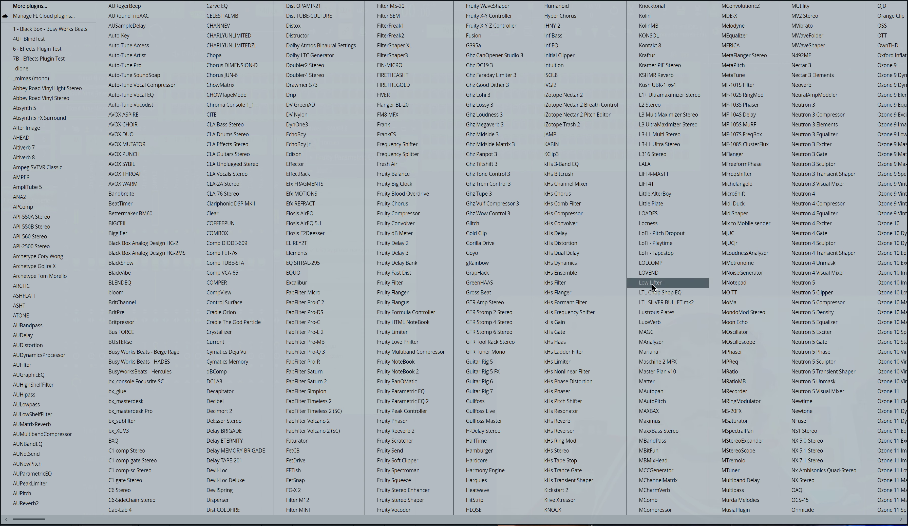
left_click(662, 105)
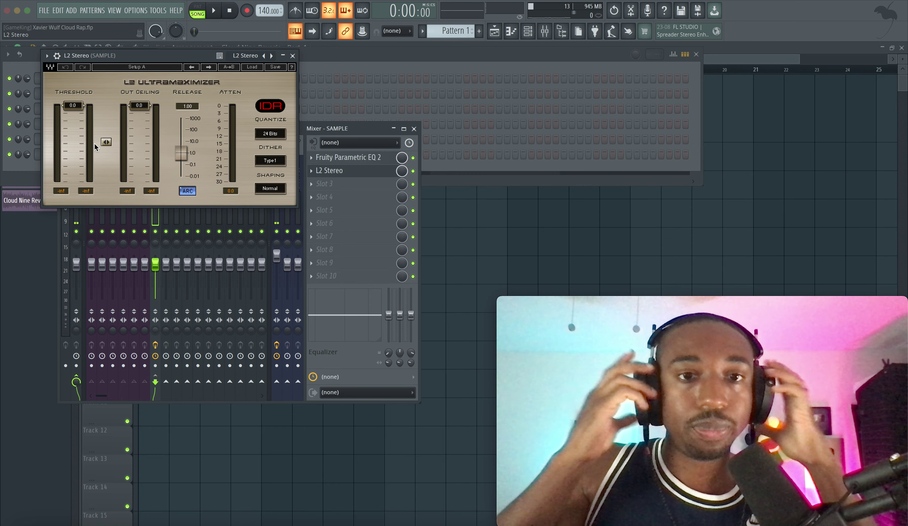
key("space")
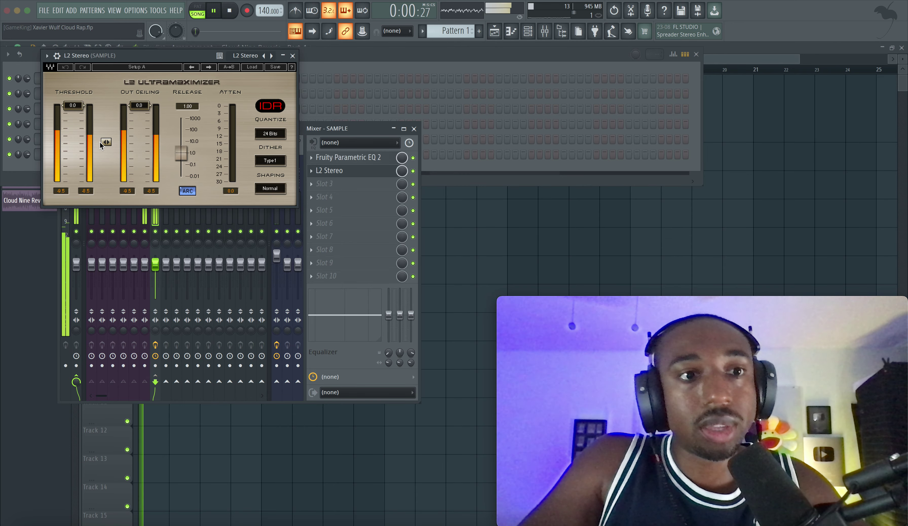
left_click_drag(101, 142, 105, 132)
key("space")
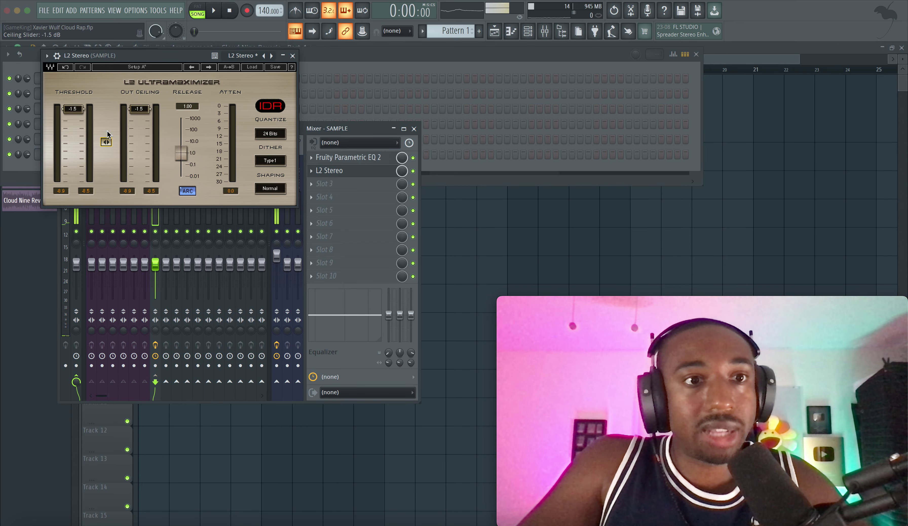
Lower the L2 threshold and out ceiling together to -12.4 dB while checking playback, and close the plugin
key("space")
left_click_drag(106, 142, 106, 162)
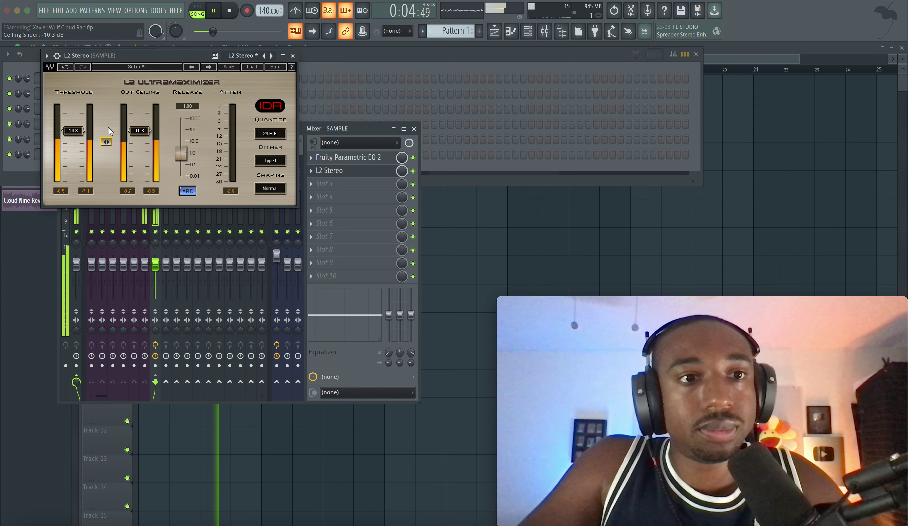
left_click_drag(106, 162, 110, 147)
key("space")
key("space")
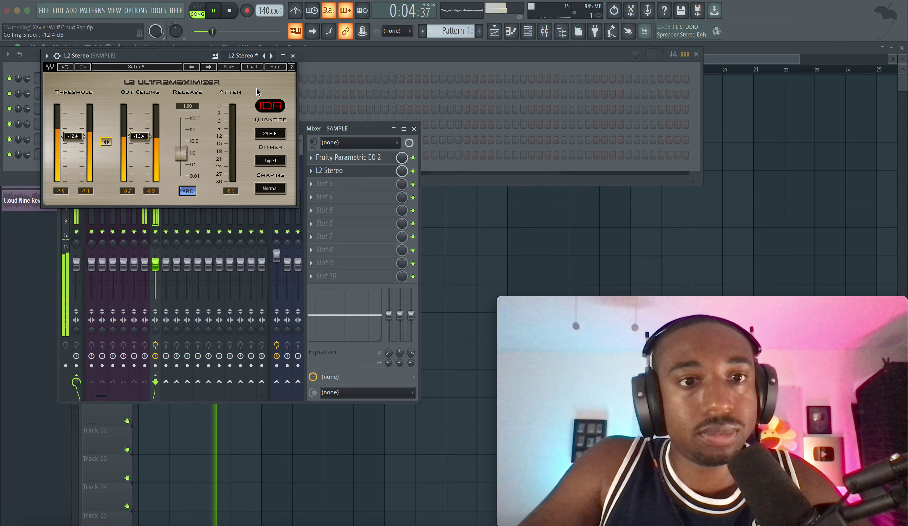
key("space")
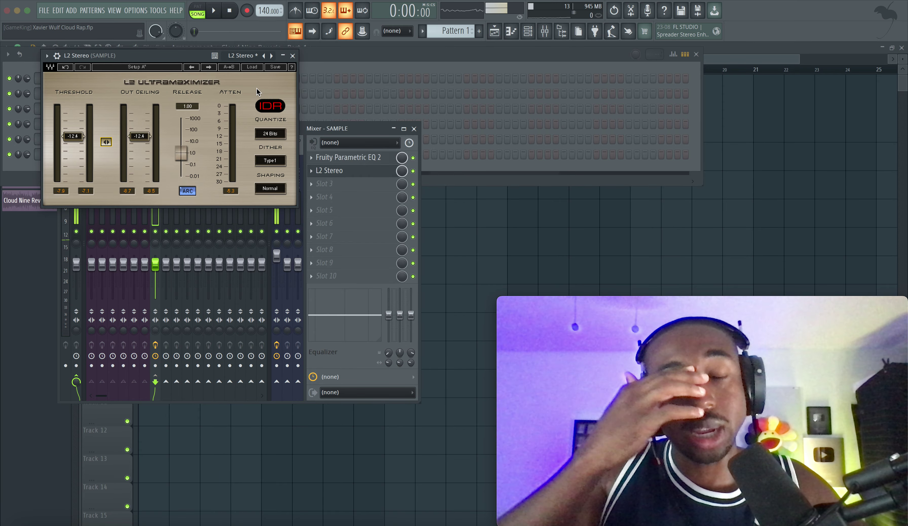
left_click(292, 56)
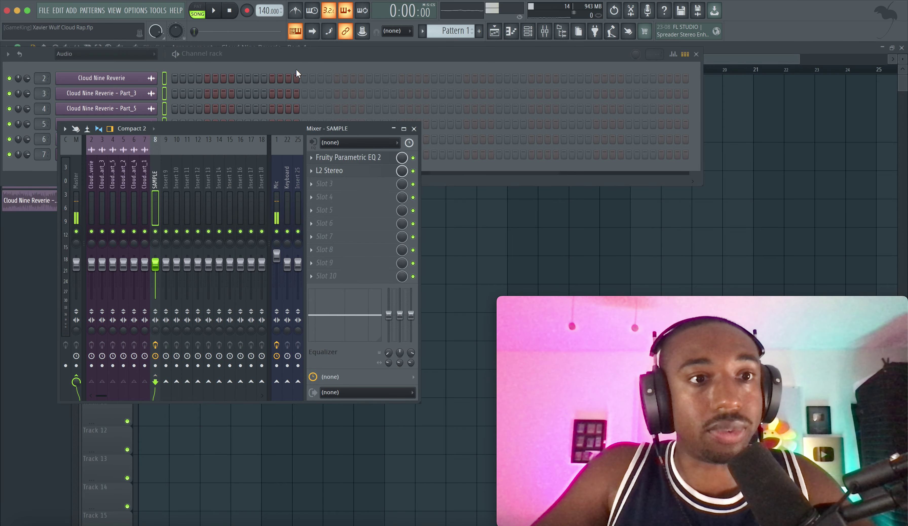
Play back the processed sample, return to the playlist and save the project
key("space")
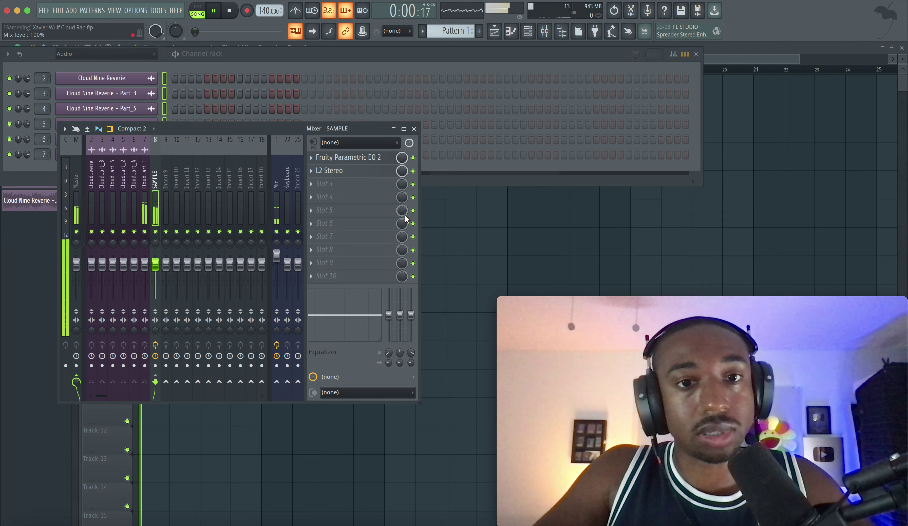
right_click(446, 227)
key("space")
key("super+s")
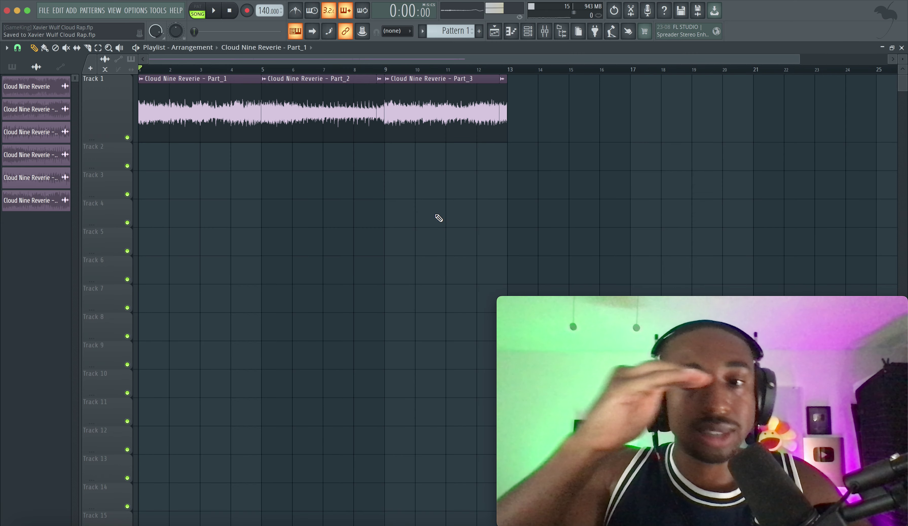
Play back the sample briefly, then add LuxeVerb to the SAMPLE track's third effect slot
key("space")
left_click(545, 31)
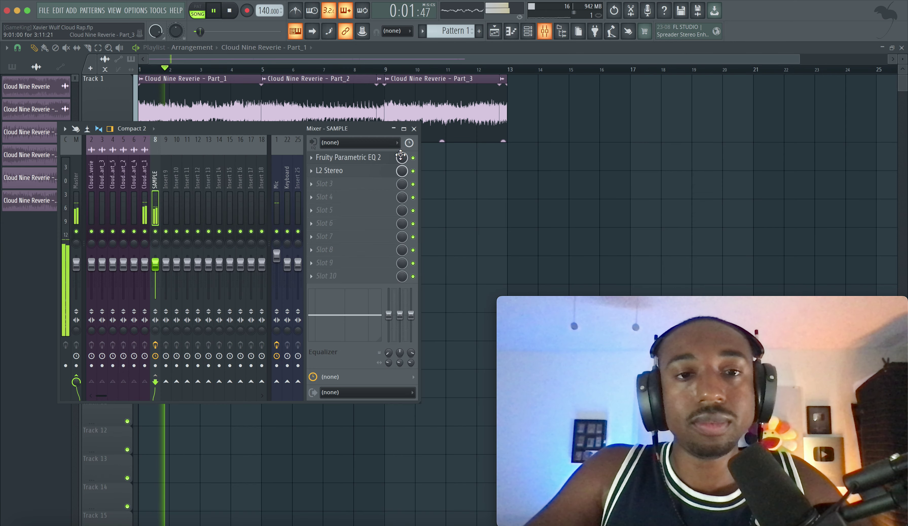
key("space")
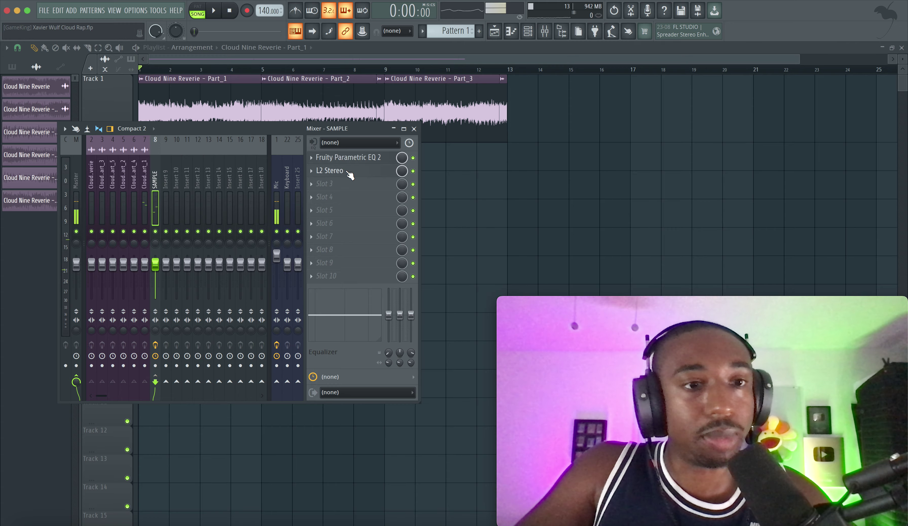
right_click(454, 192)
left_click(544, 31)
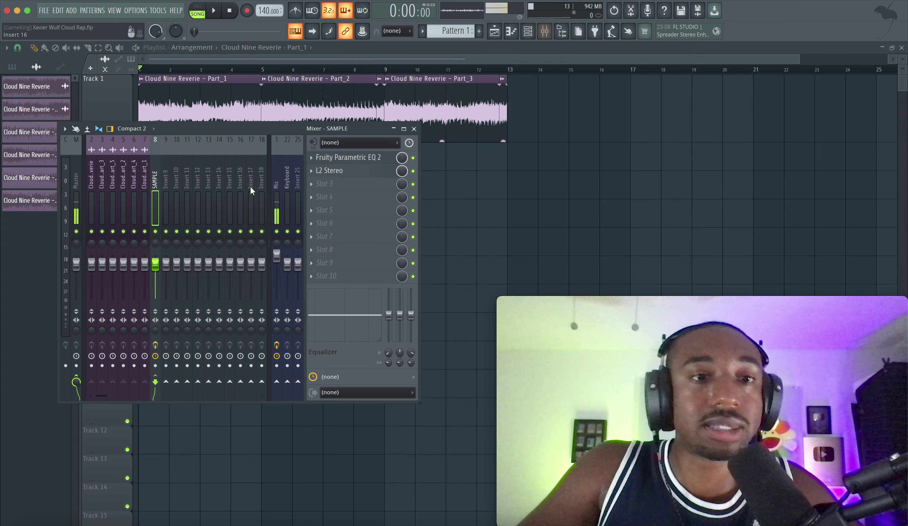
left_click(327, 184)
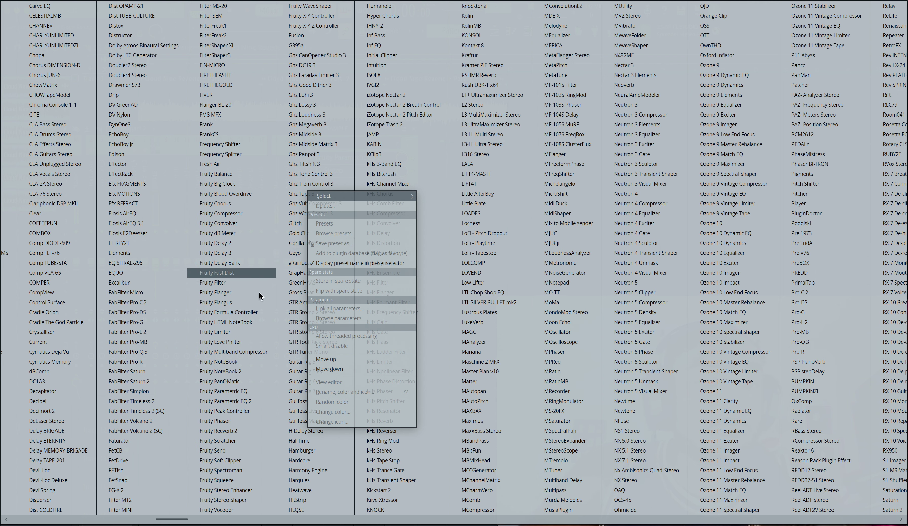
scroll(236, 420, "down", 1)
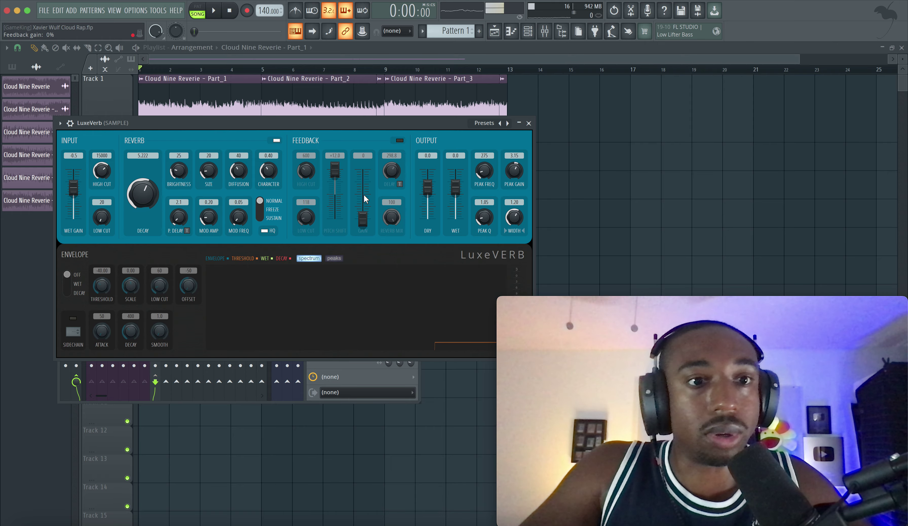
Set LuxeVerb's input high cut to 9111 Hz and low cut to 681 Hz while checking playback
key("space")
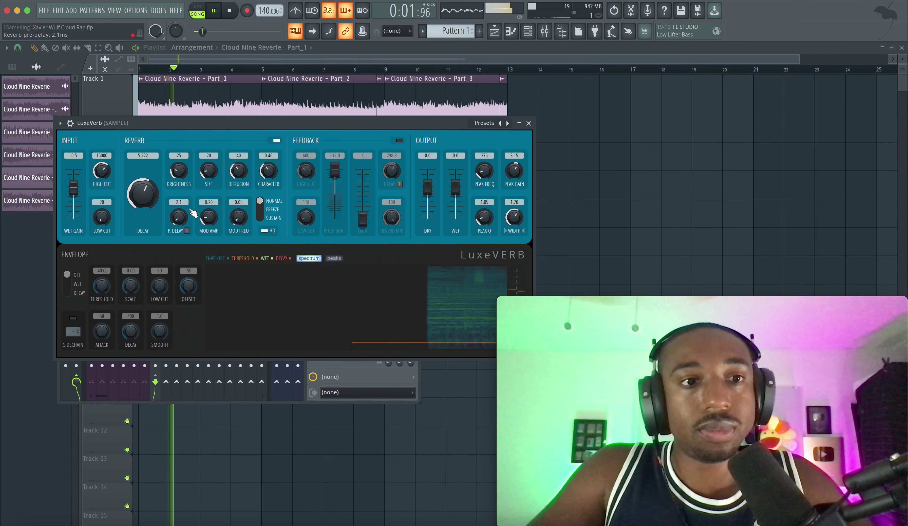
key("space")
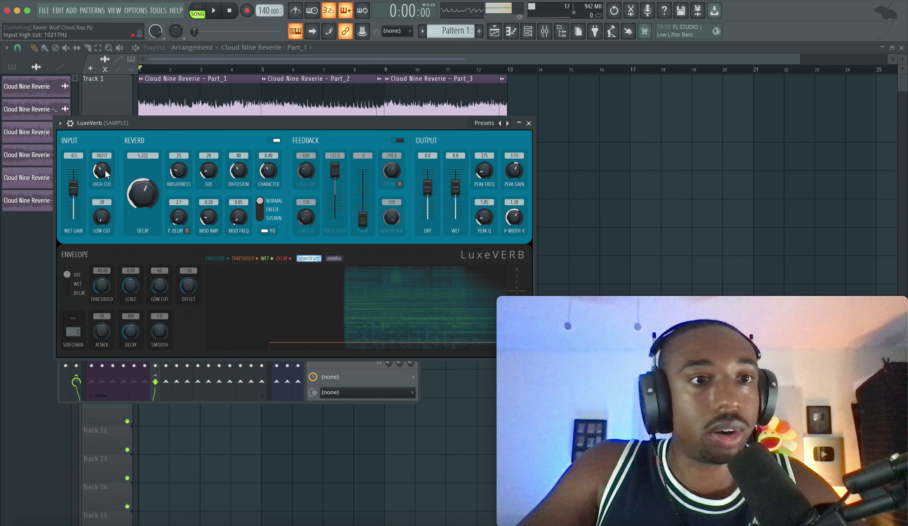
left_click_drag(105, 173, 101, 195)
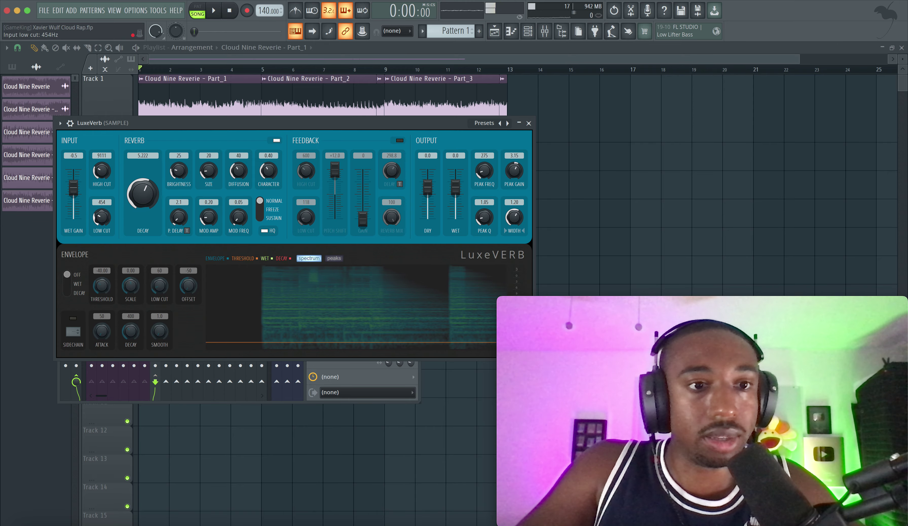
key("space")
key("space")
key("space")
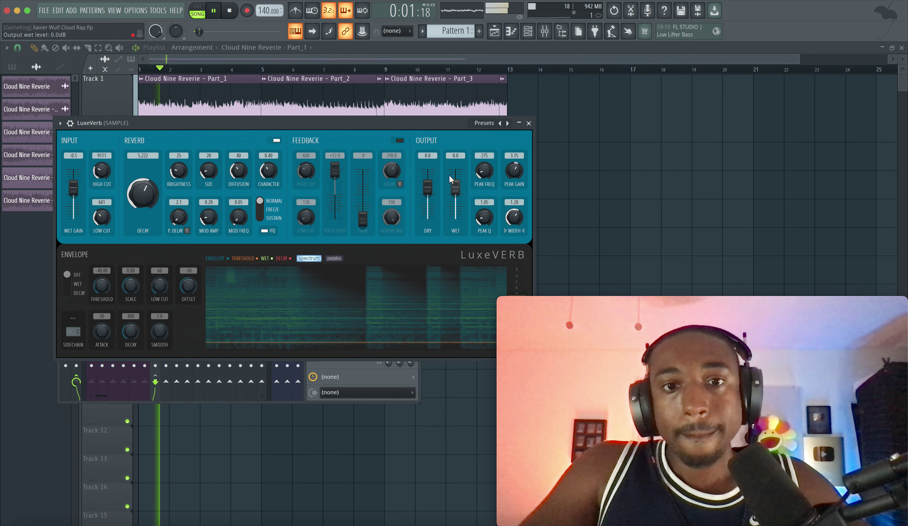
Lower LuxeVerb's dry output level to -13.8 dB and raise the input high cut to 14361 Hz
left_click_drag(427, 187, 427, 202)
key("space")
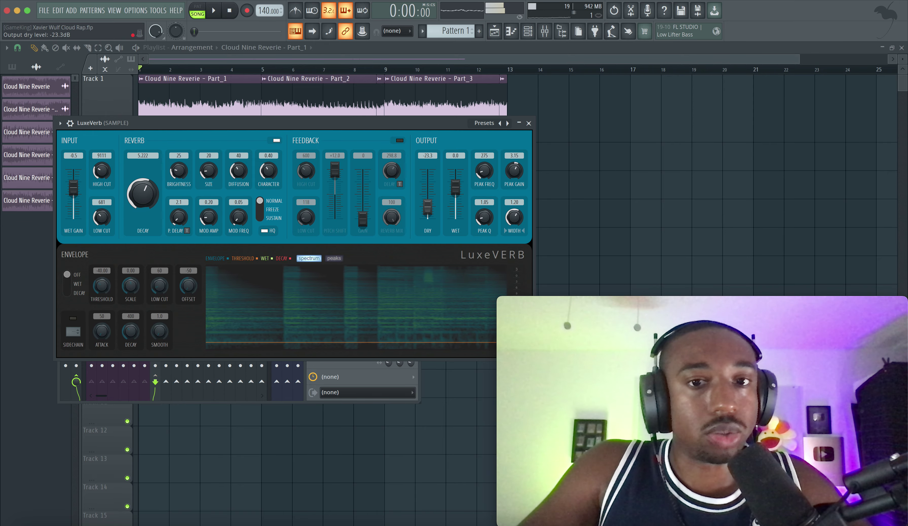
key("space")
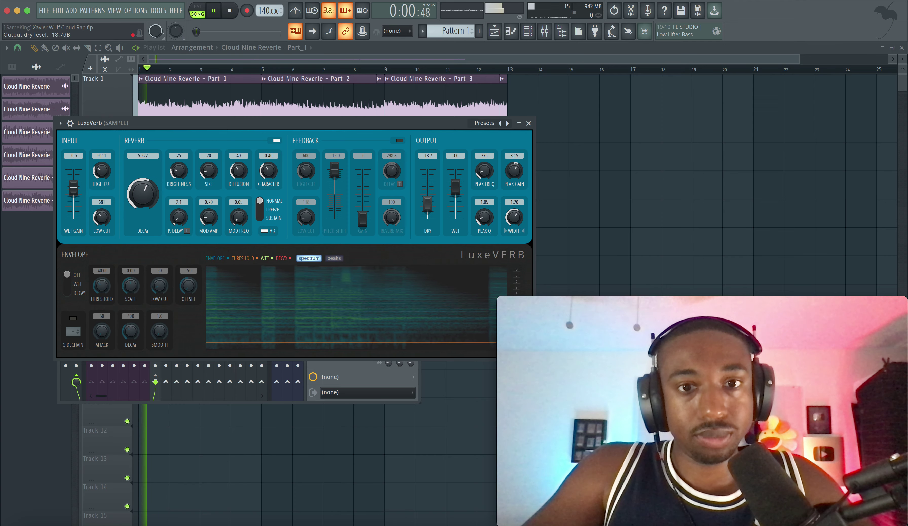
left_click_drag(427, 205, 428, 201)
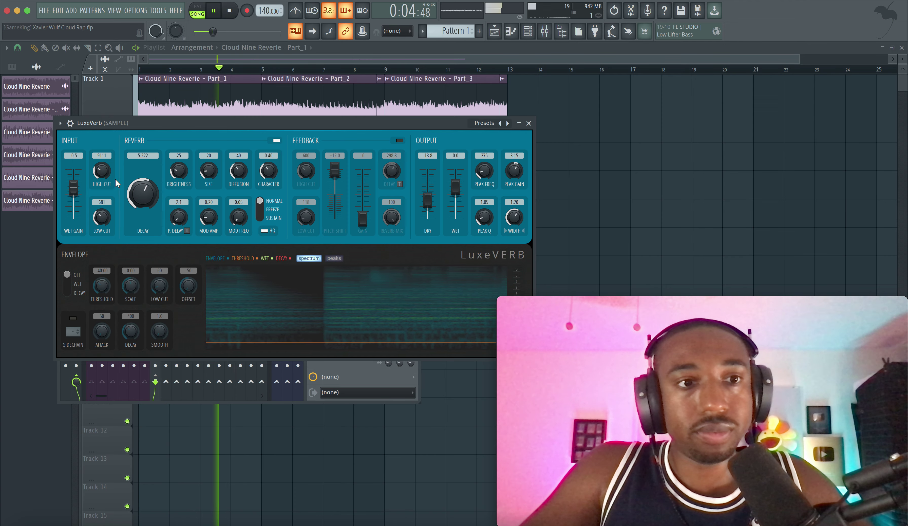
left_click_drag(104, 172, 105, 154)
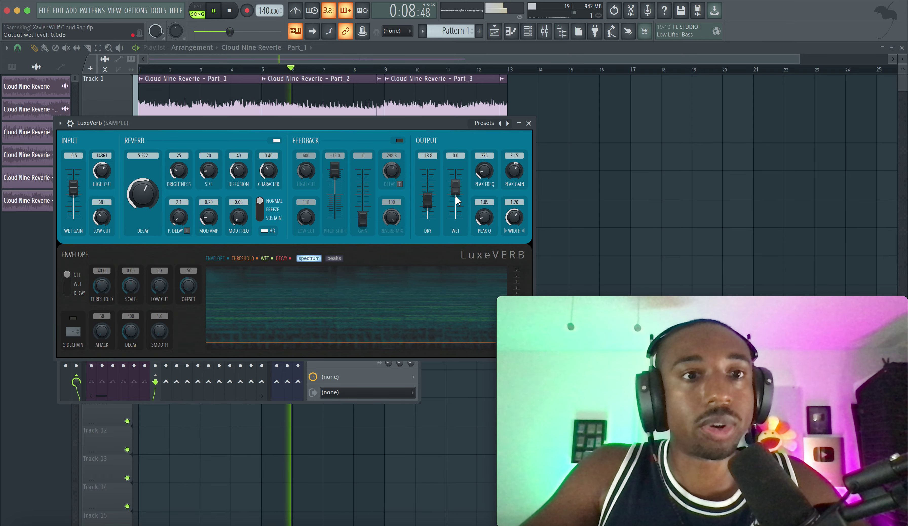
Set the reverb decay to 8.051 s and the reverb size to 30 m during playback
key("space")
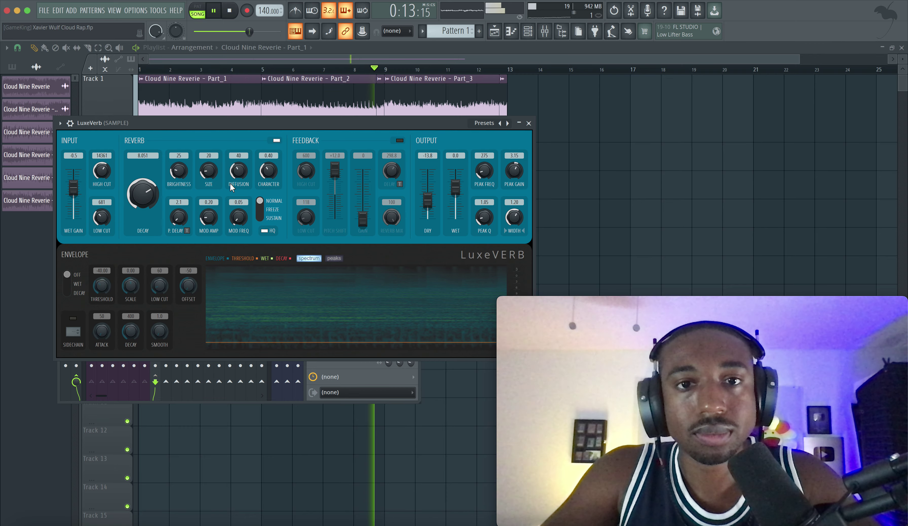
key("space")
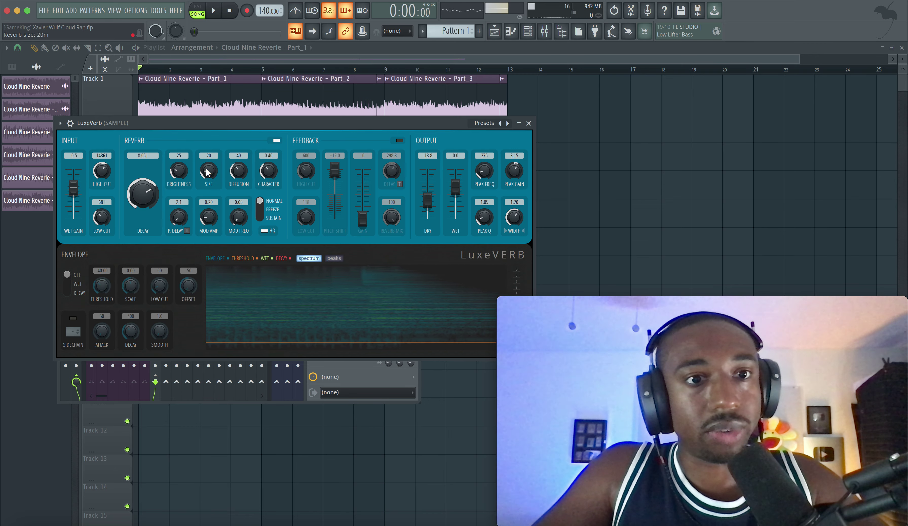
key("space")
scroll(207, 171, "up", 5)
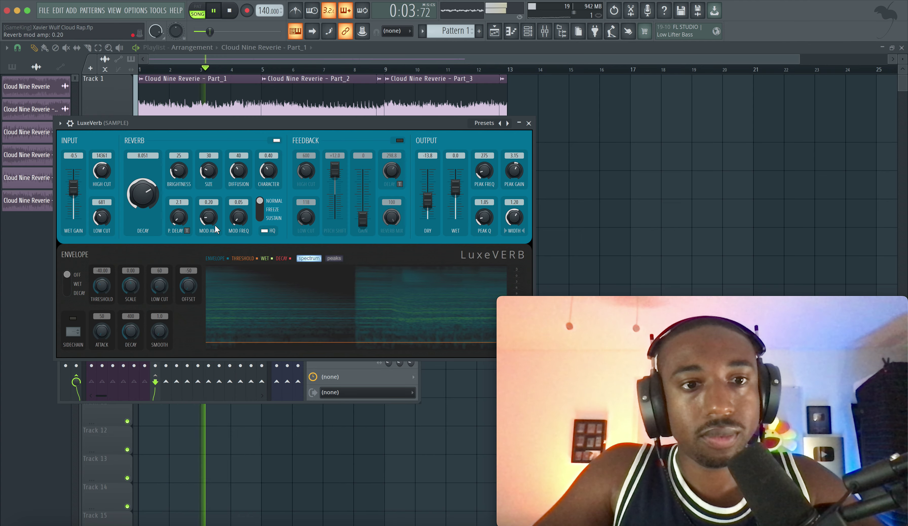
Set the reverb's modulation amplitude to 0.32 and its modulation frequency to 0.44 Hz while listening to the sample
key("space")
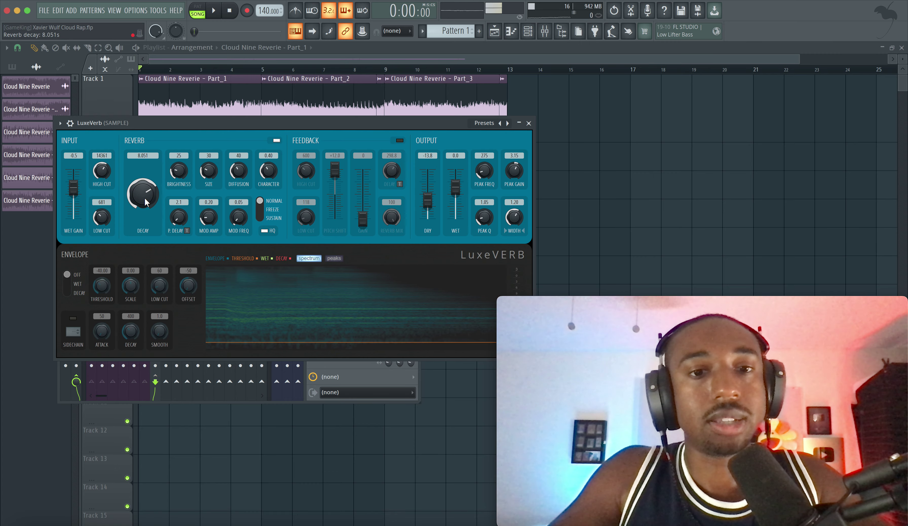
key("space")
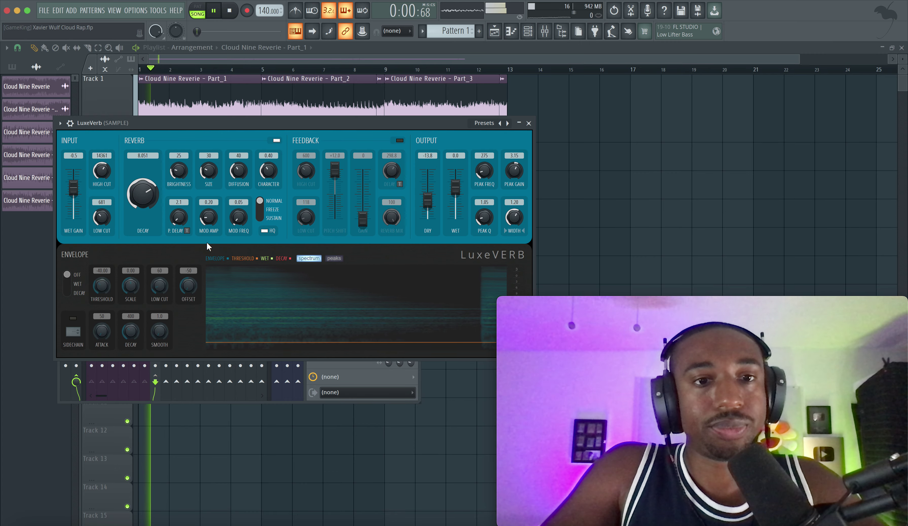
key("space")
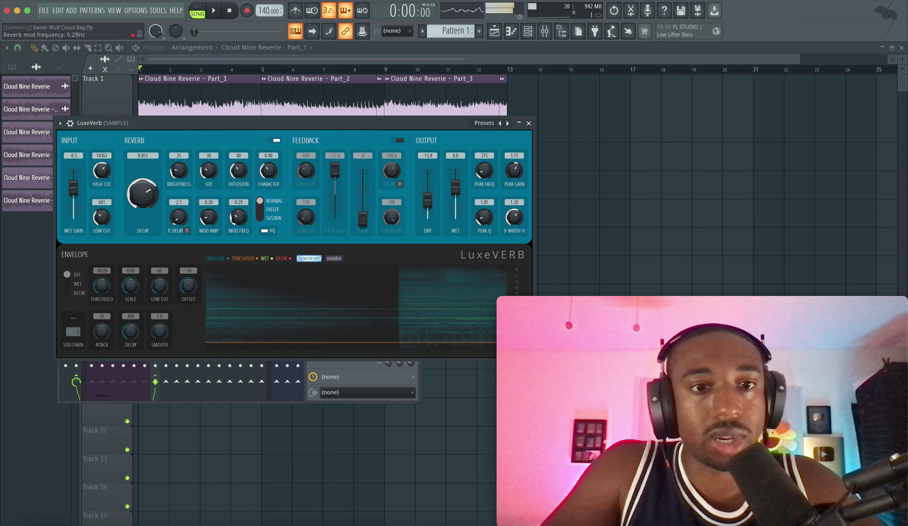
left_click_drag(209, 217, 209, 210)
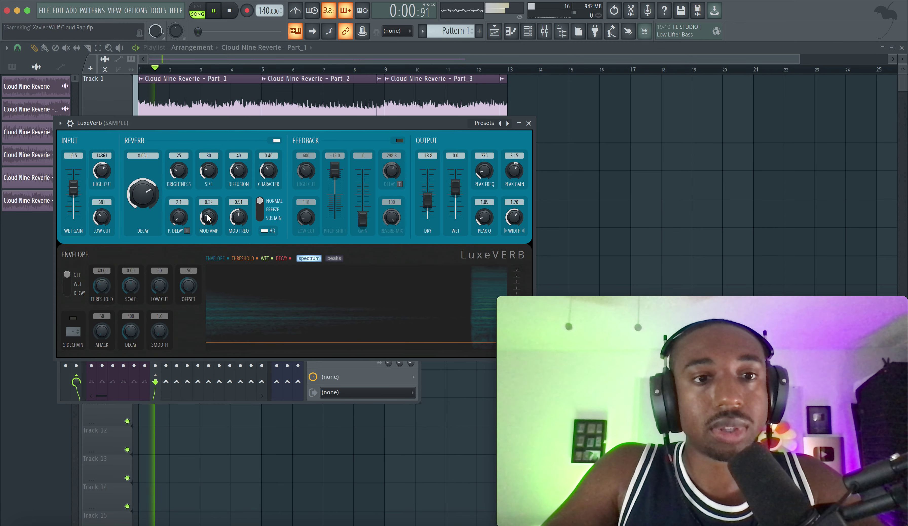
left_click_drag(240, 217, 240, 223)
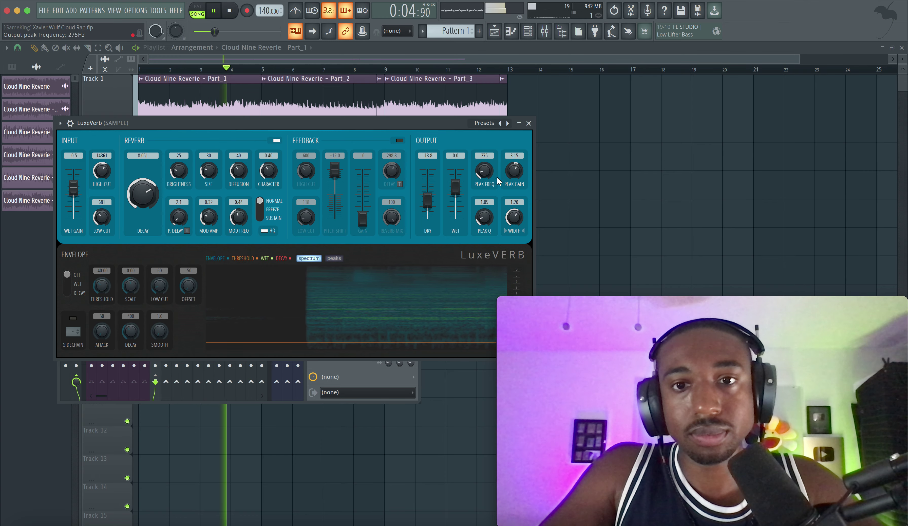
Set LuxeVerb's output peak gain to 0.00, width to 1.25, peak Q to 2.00 and peak frequency to 5971 Hz
left_click_drag(512, 173, 513, 188)
left_click_drag(514, 221, 513, 218)
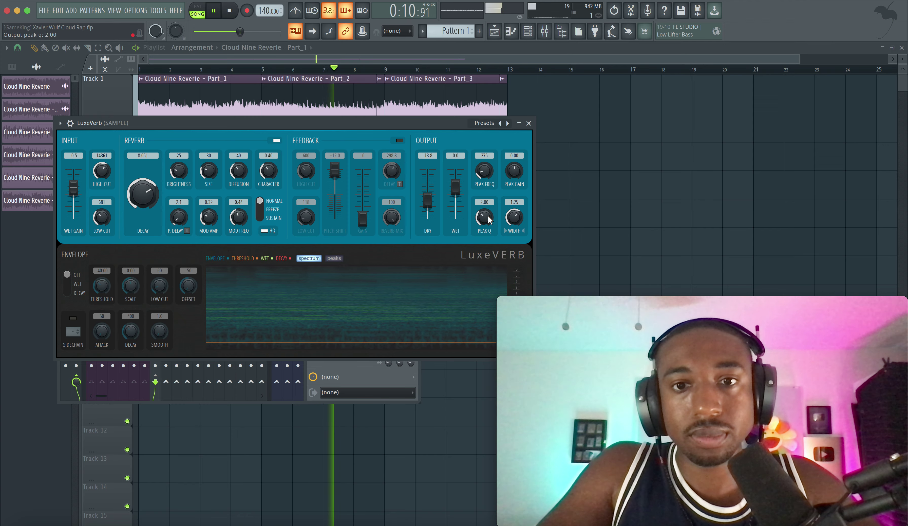
left_click_drag(485, 171, 485, 140)
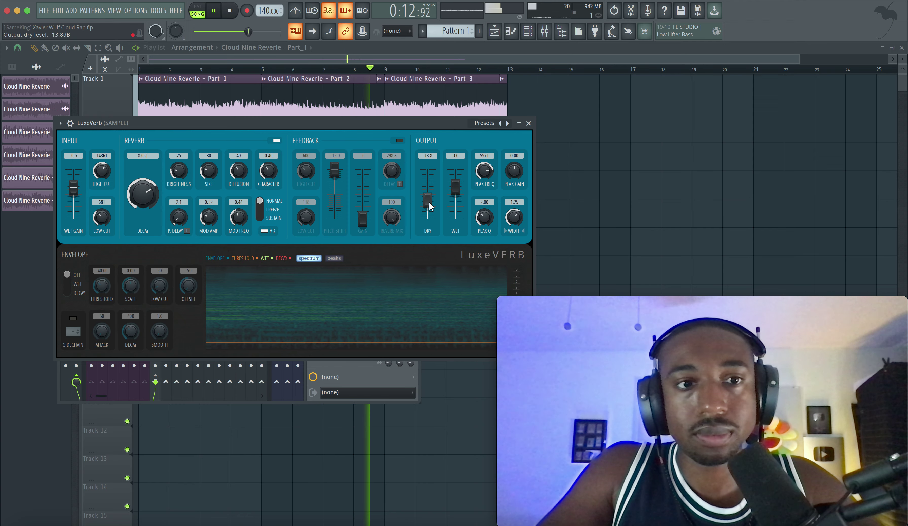
Set the reverb brightness to 53% and the input high cut to 16740 Hz, and close LuxeVerb
left_click_drag(179, 169, 180, 173)
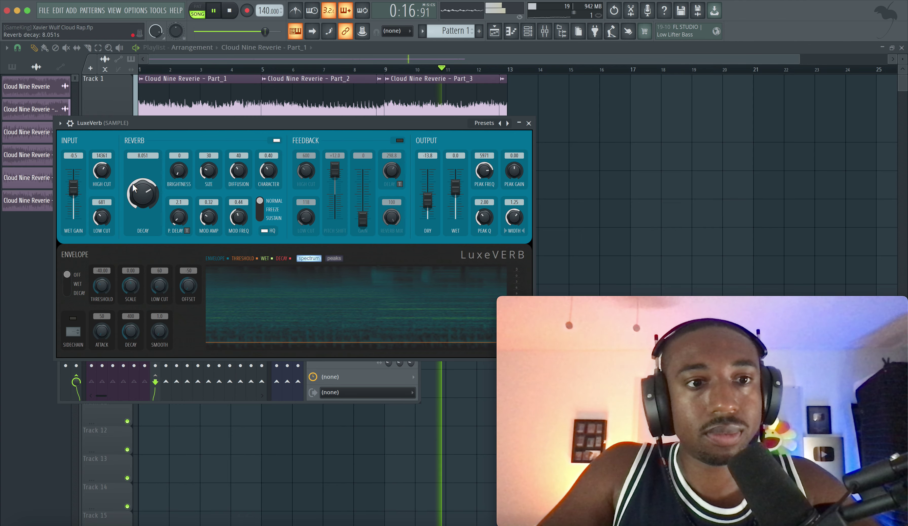
left_click_drag(102, 172, 103, 163)
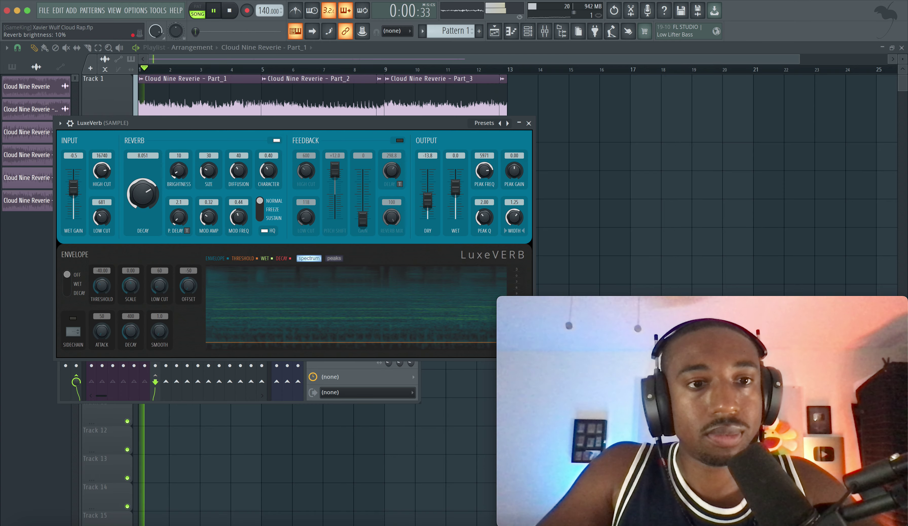
left_click_drag(178, 171, 179, 162)
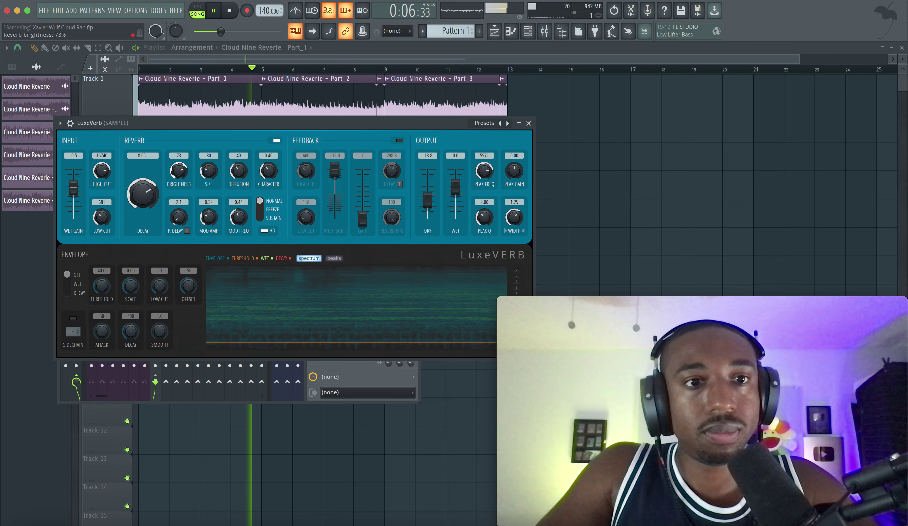
left_click_drag(180, 163, 180, 169)
key("space")
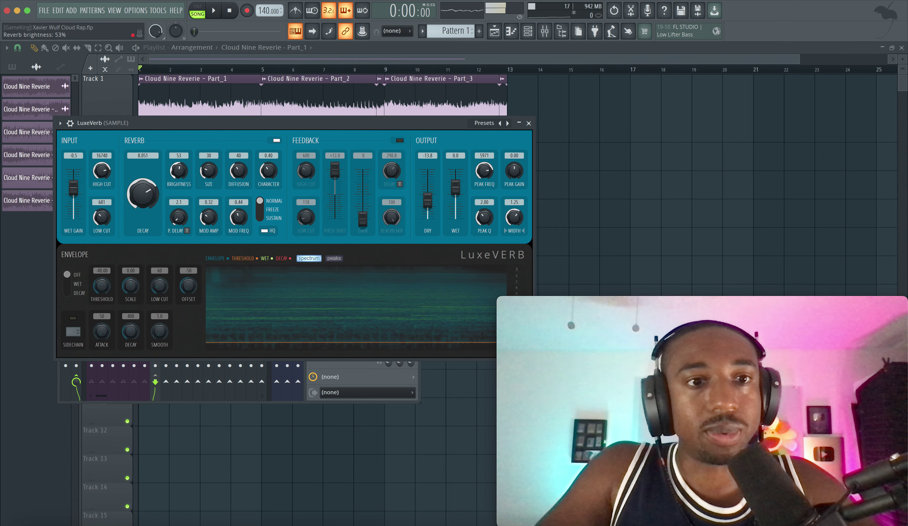
left_click(528, 123)
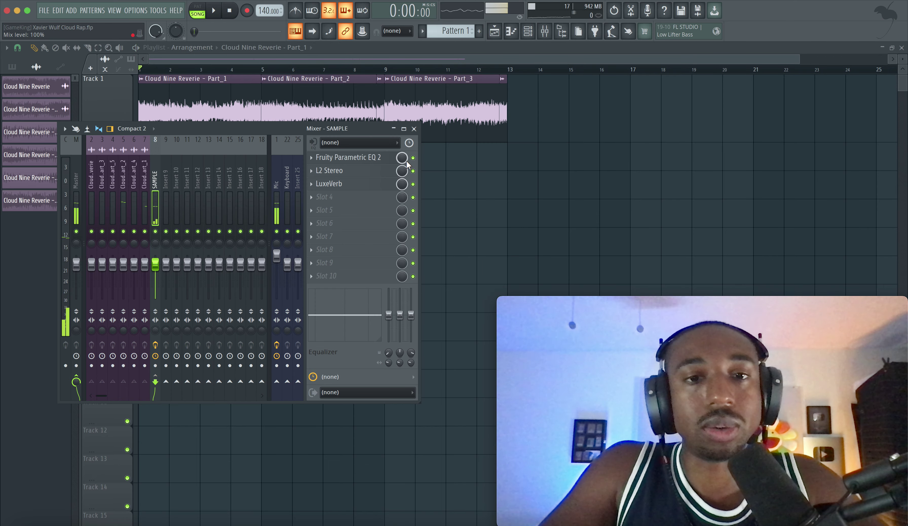
Compare the sample's playback with LuxeVerb bypassed and enabled on the SAMPLE track
left_click(412, 184)
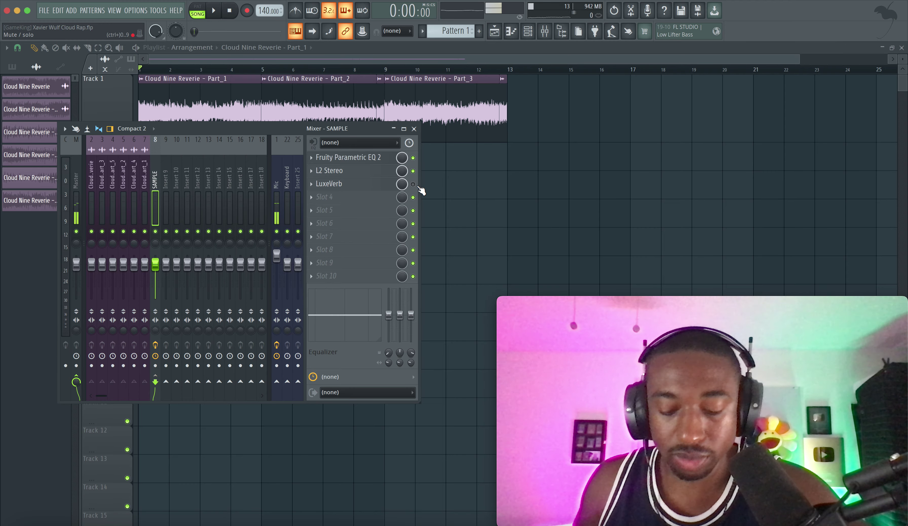
key("space")
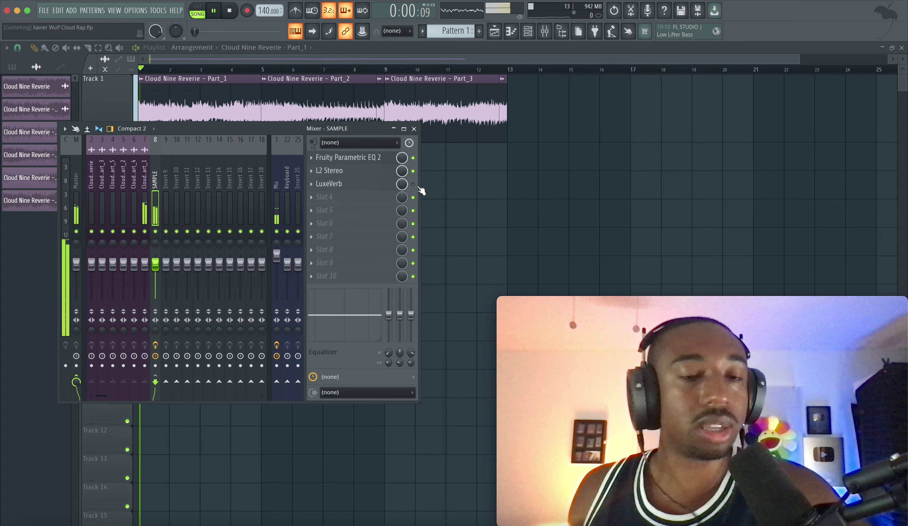
key("space")
key("space")
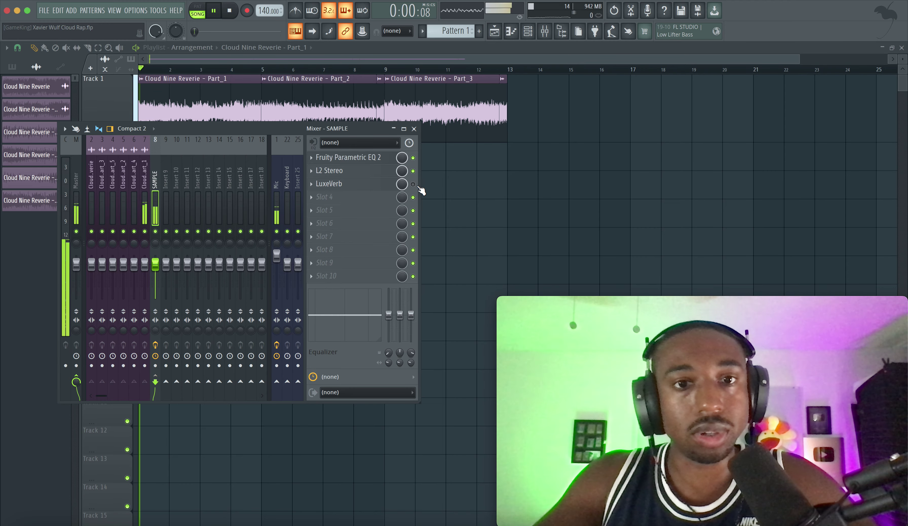
left_click(412, 184)
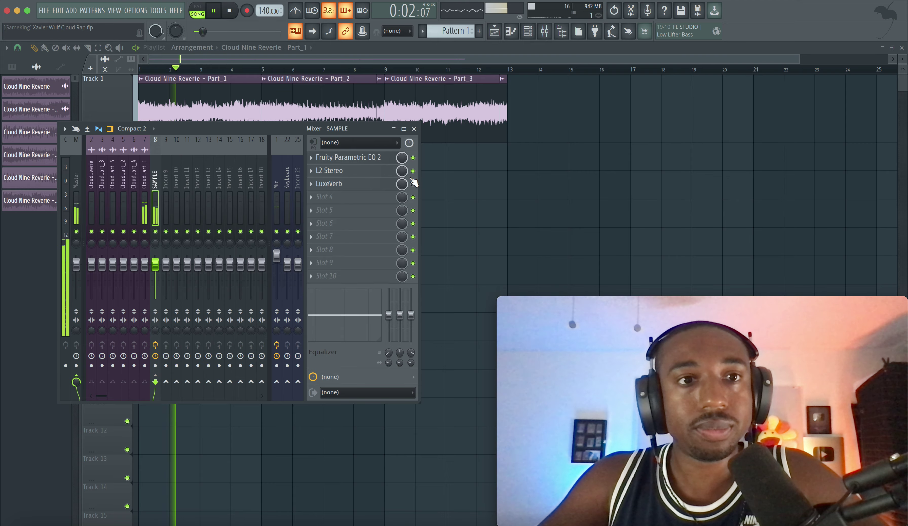
Stop playback, hide the mixer and save the project
key("space")
key("F9")
key("ctrl+s")
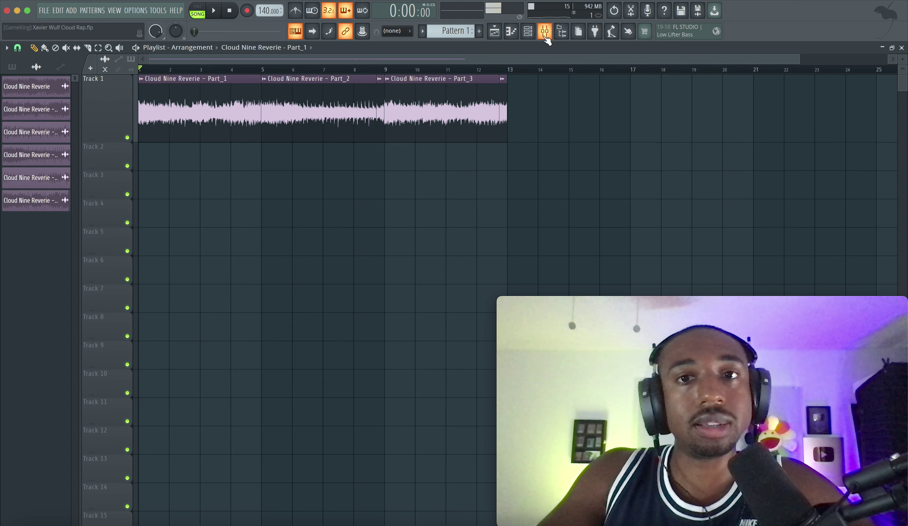
Play the sample once more, stop it, and show the file browser and channel rack
key("space")
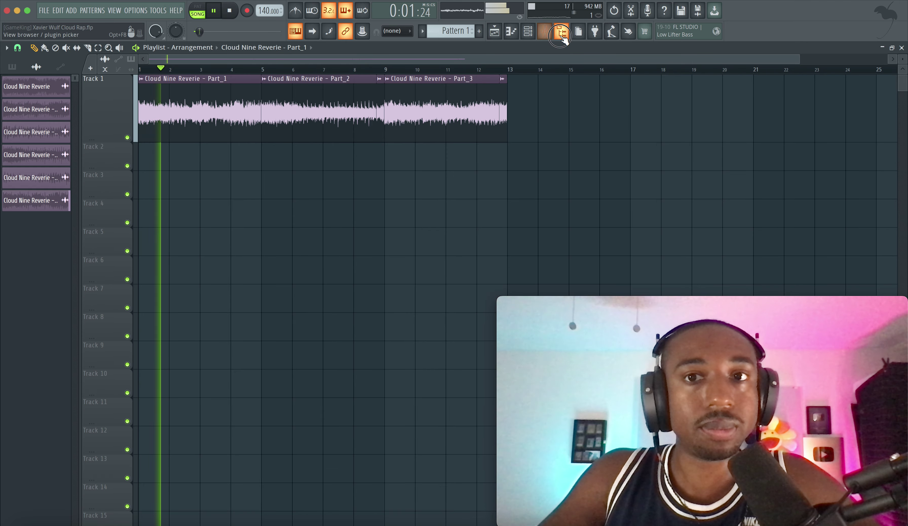
left_click(561, 32)
key("space")
left_click(527, 32)
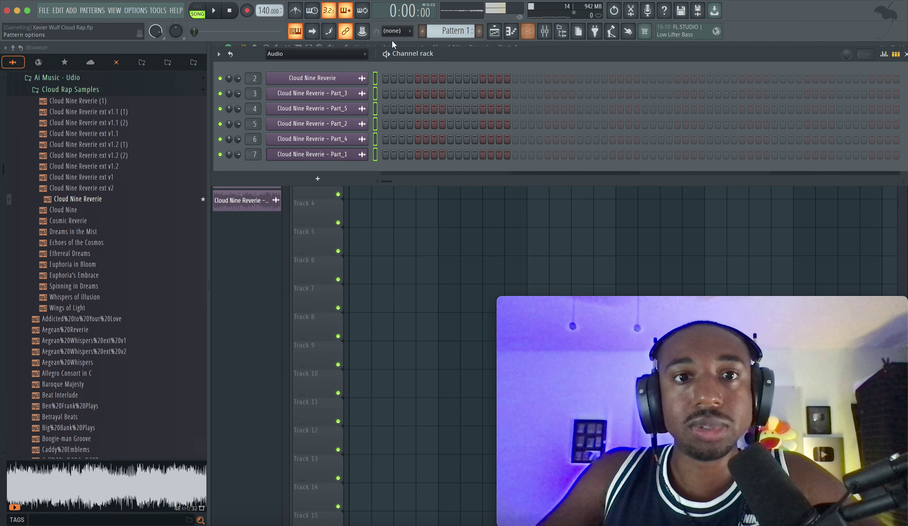
Filter the channel rack to Unsorted, collapse the browser folders, and route the clap, kick and hat channels to mixer tracks 9–11
left_click(337, 54)
left_click(321, 68)
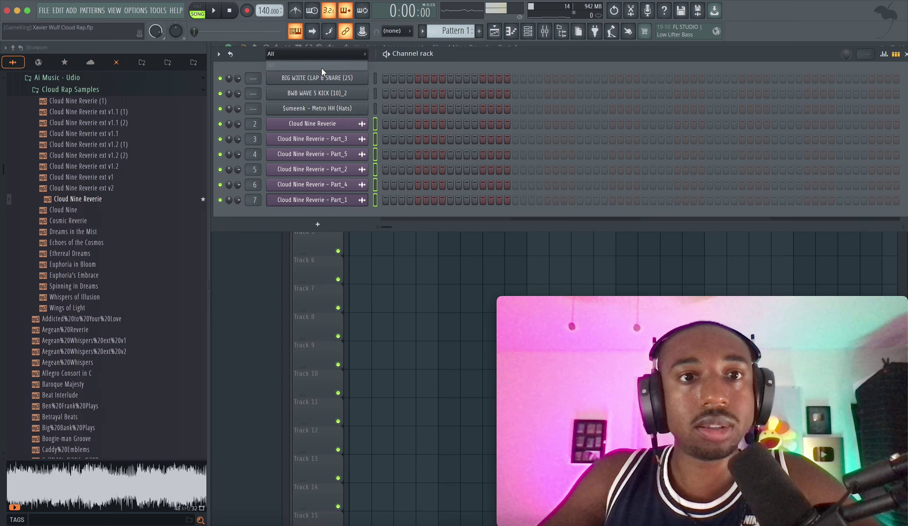
left_click(314, 88)
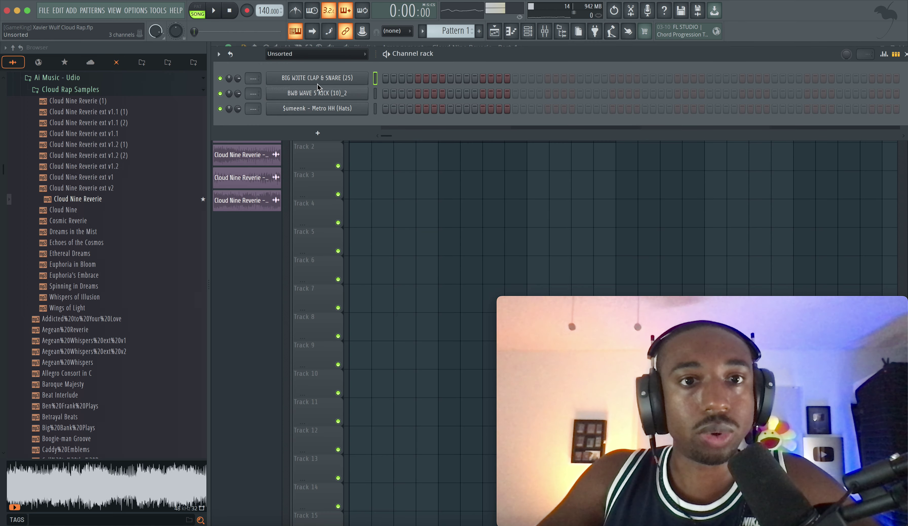
left_click(13, 47)
double_click(373, 90)
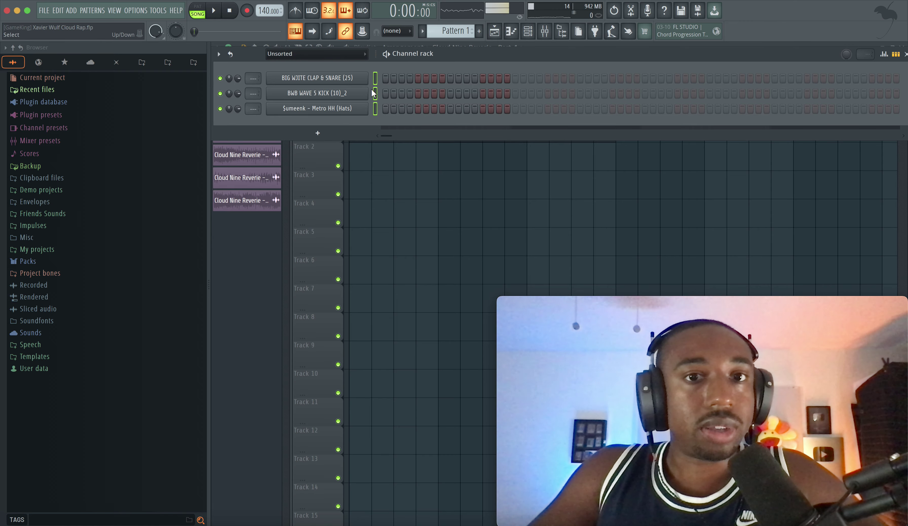
key("super+l")
Place the Pattern 1 clip at bar 1 on Track 2 of the playlist
left_click(681, 207)
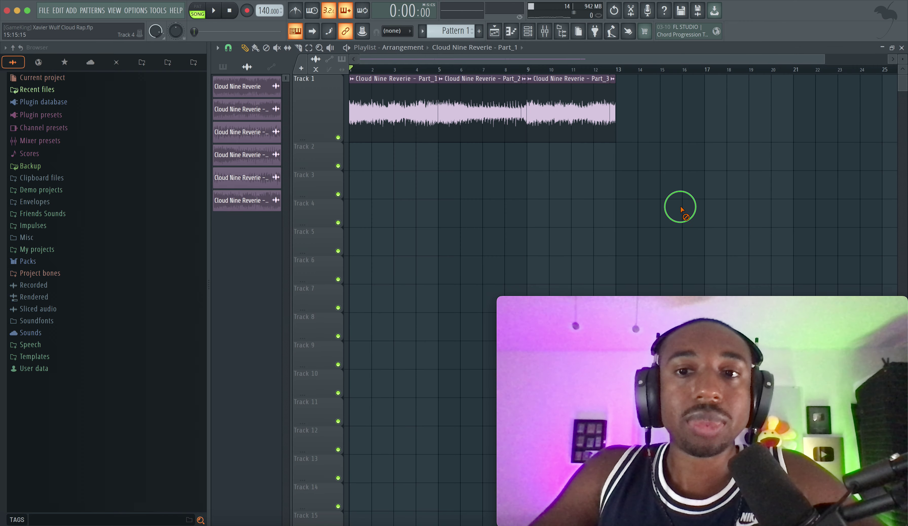
left_click(235, 67)
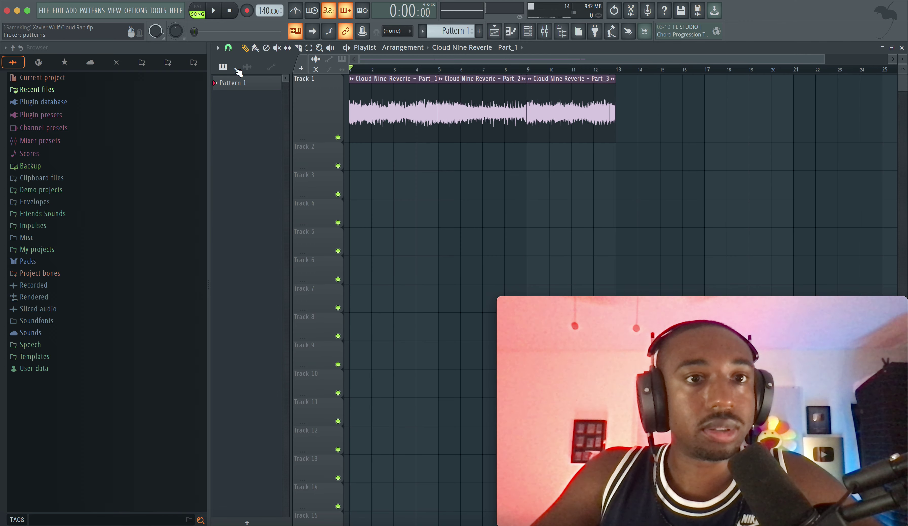
left_click_drag(232, 86, 356, 166)
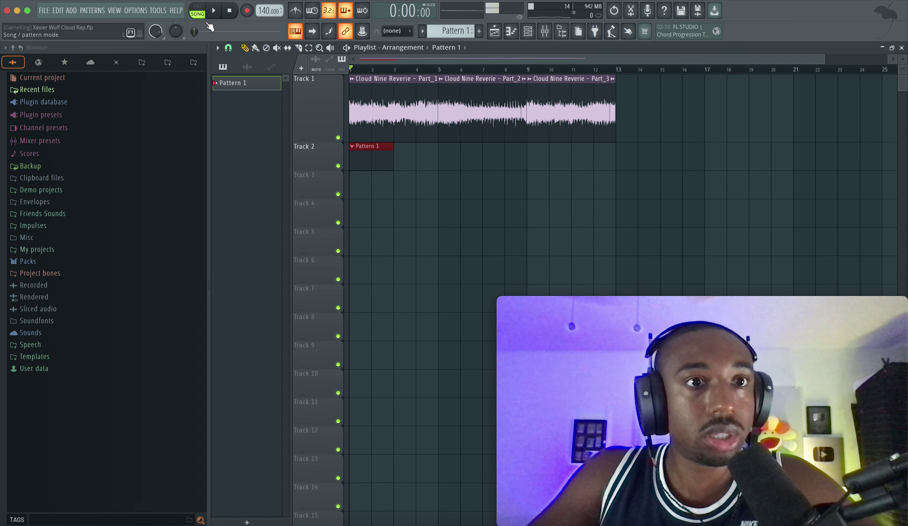
Program BIG WJITE CLAP & SNARE (25) hits on steps 9, 25, 41 and 57 of Pattern 1 during playback, and stop
left_click(528, 31)
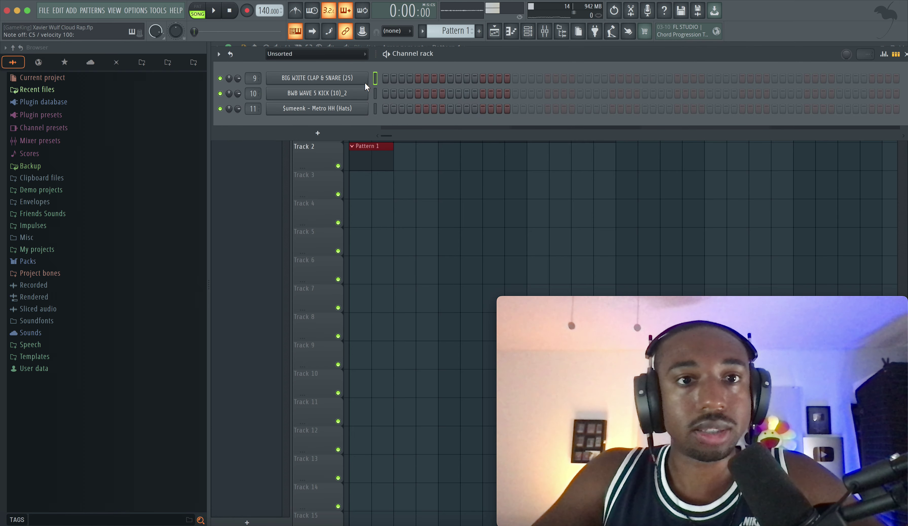
left_click(450, 78)
key("space")
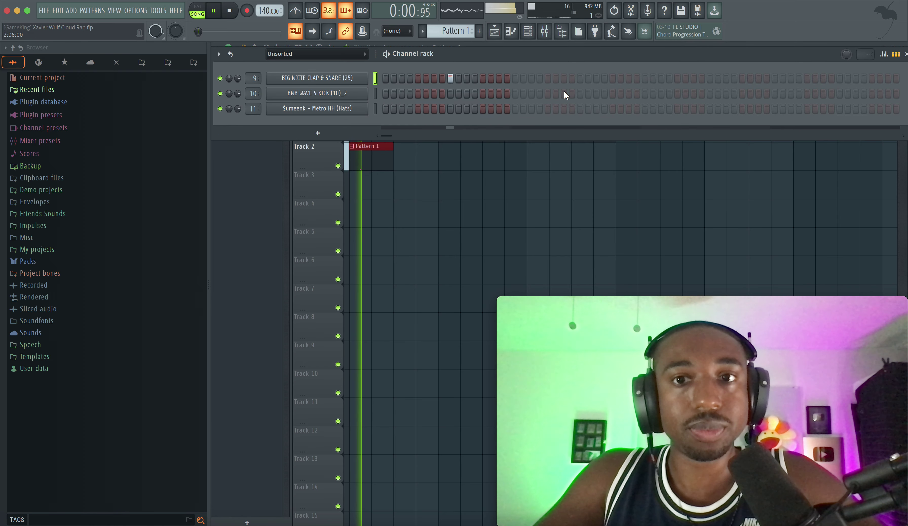
left_click(580, 78)
left_click(710, 78)
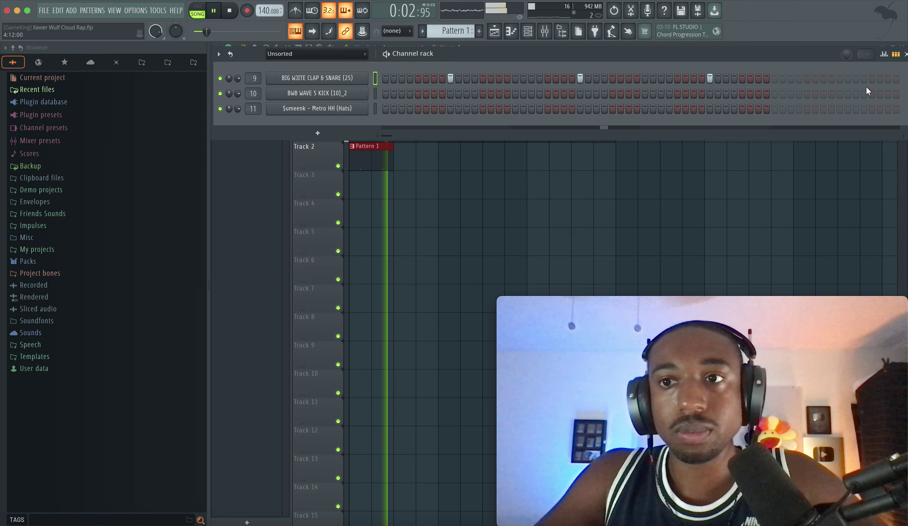
left_click(840, 78)
key("F6")
key("space")
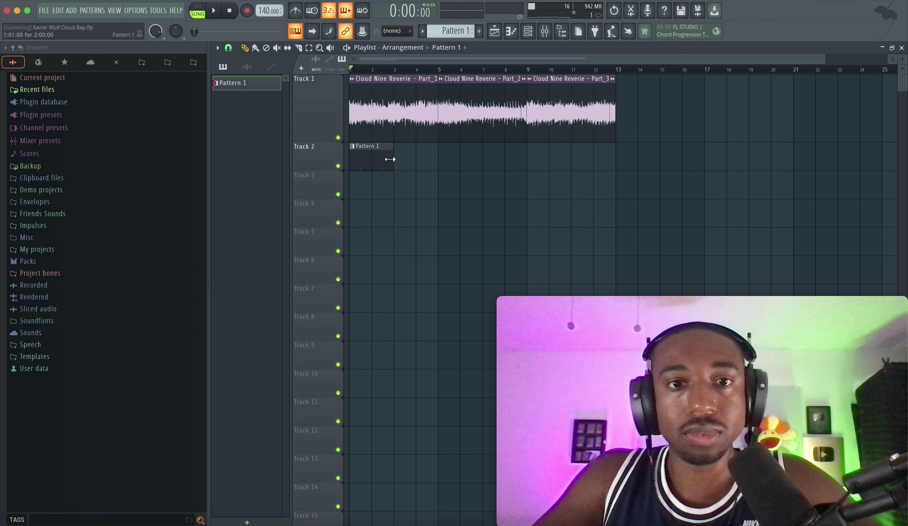
Extend the Pattern 1 clip to four bars, duplicate it twice along Track 2 up to bar 13, and start playback
left_click_drag(392, 159, 461, 159)
key("ctrl+b")
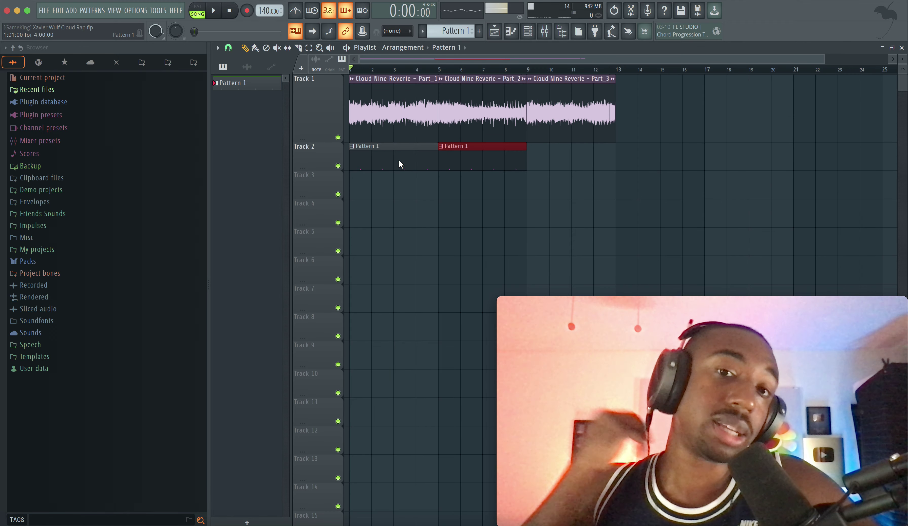
key("ctrl+b")
key("space")
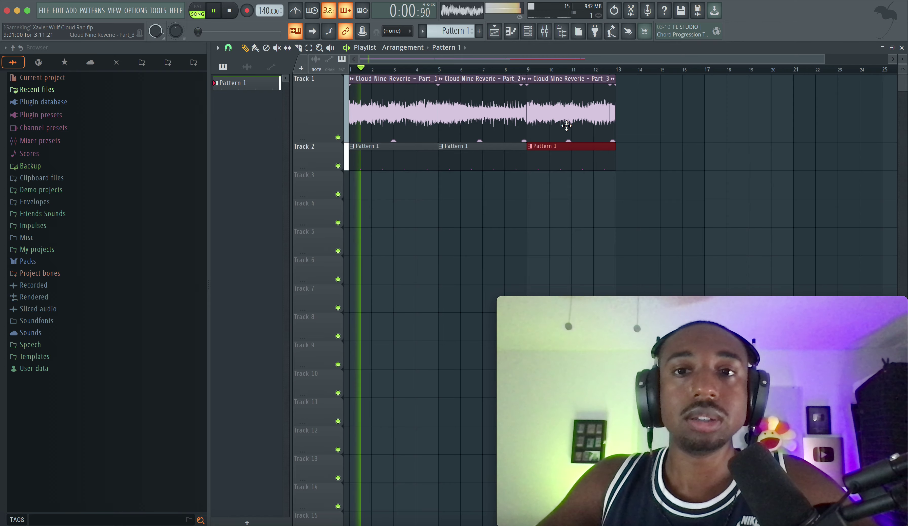
Copy the Cloud Nine Reverie – Part_1 clip to bar 13 on Track 1
left_click(401, 96, "ctrl")
left_click_drag(401, 96, 654, 97)
left_click(524, 235)
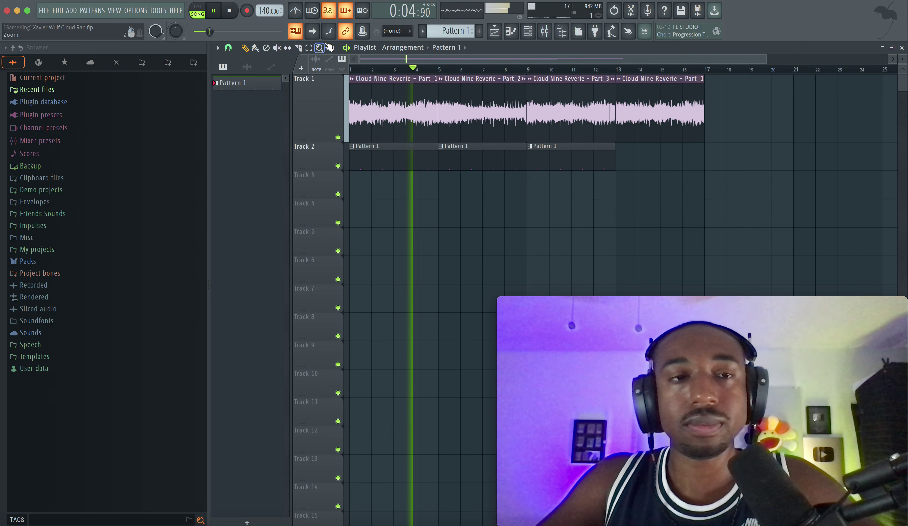
Fill every 4 steps of the $umeenk – Metro HH (Hats) channel and play the arrangement
key("F6")
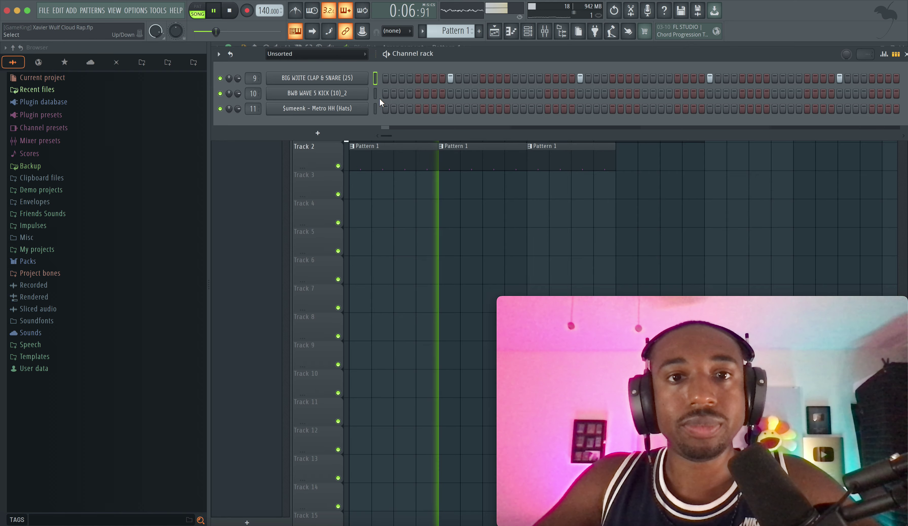
right_click(364, 108)
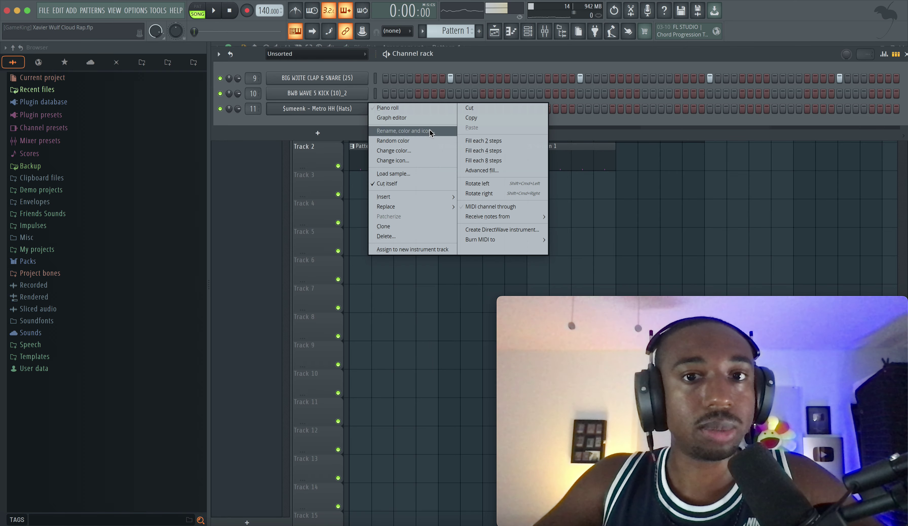
left_click(487, 148)
key("space")
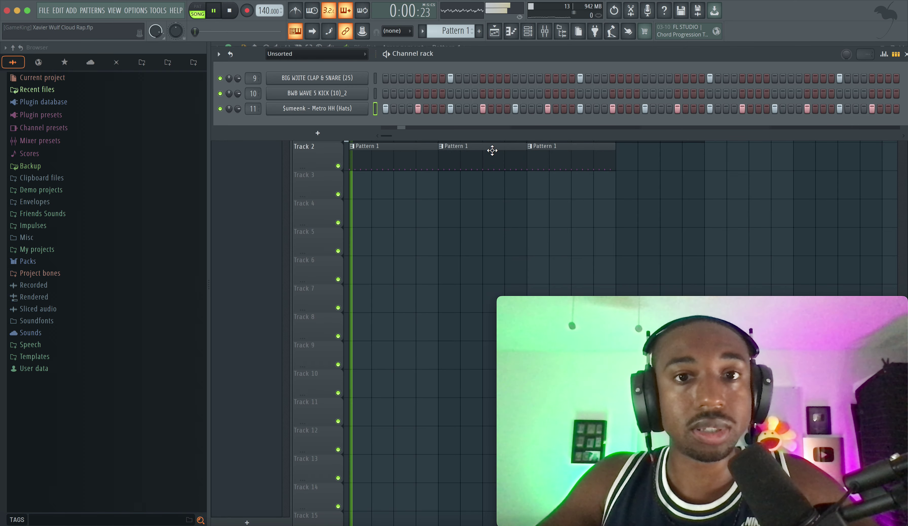
Hide the browser, add extra hat hits on steps 58, 59, 62 and 63 during playback, and stop
left_click(561, 32)
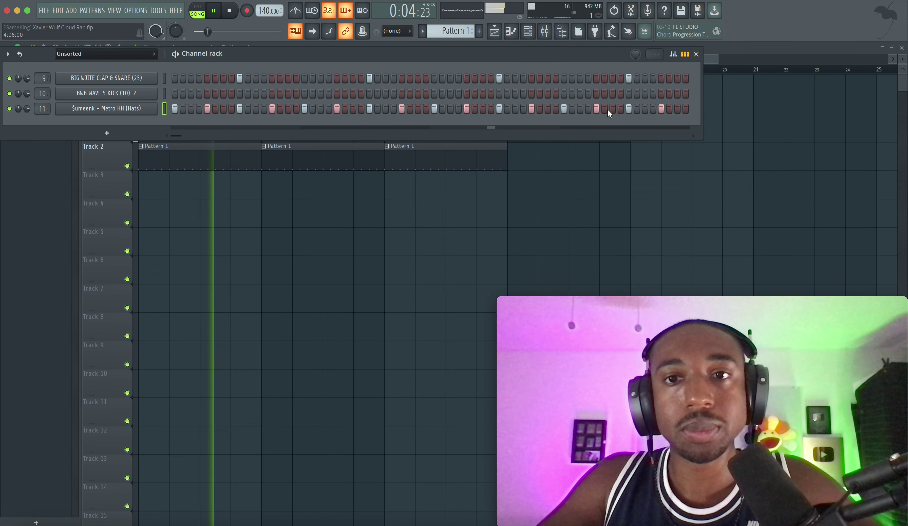
left_click(677, 108)
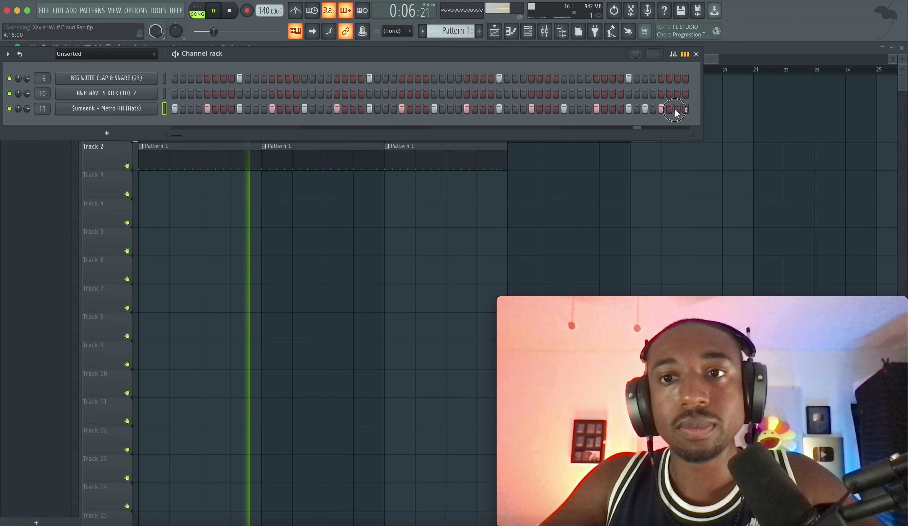
left_click(644, 109)
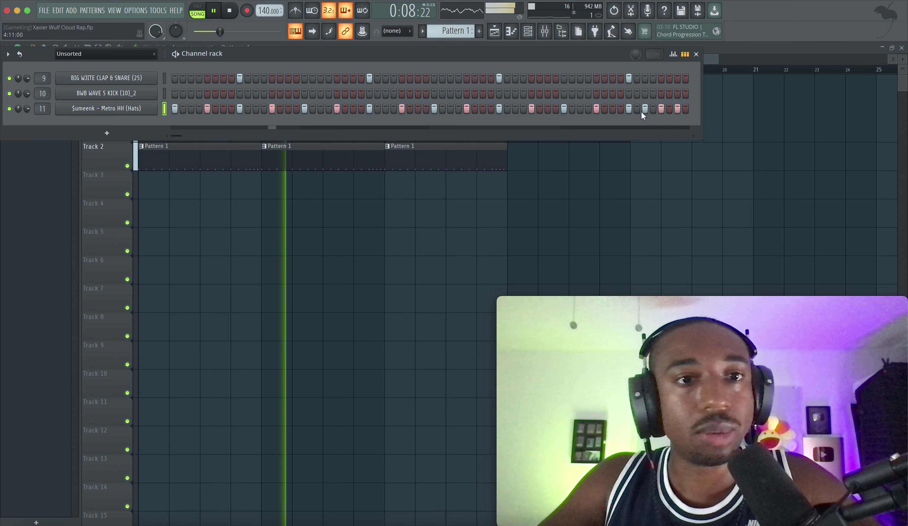
left_click(636, 109)
left_click(670, 109)
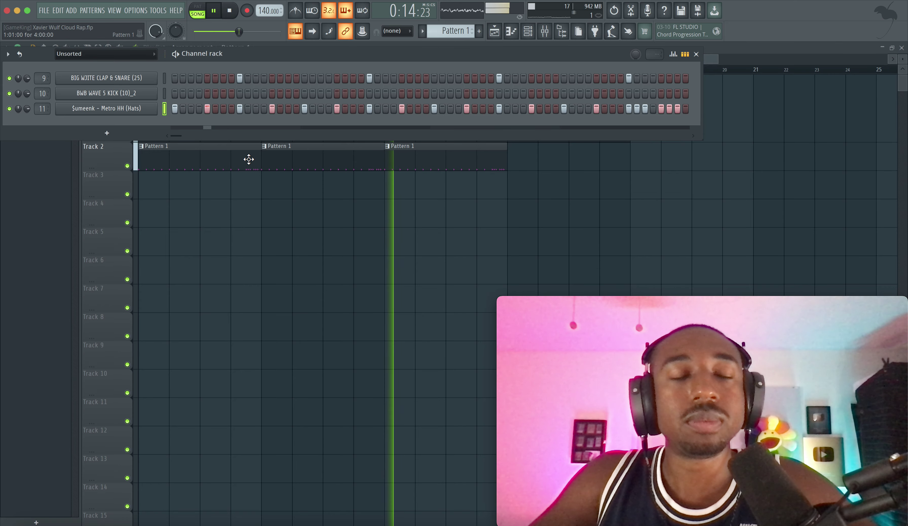
key("space")
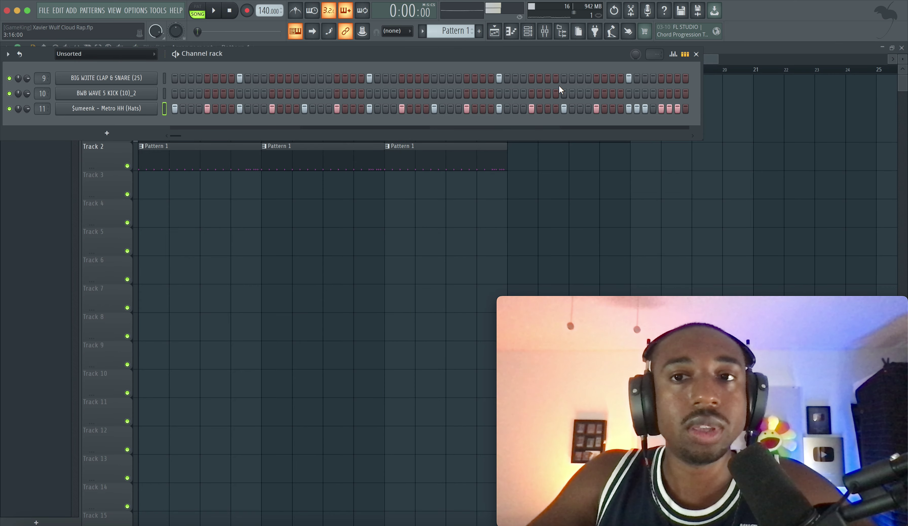
Add note repeats to the hats on steps 57 (1/32 triplet) and 61, play the result, and close the graph editor
left_click(673, 54)
left_click(399, 232)
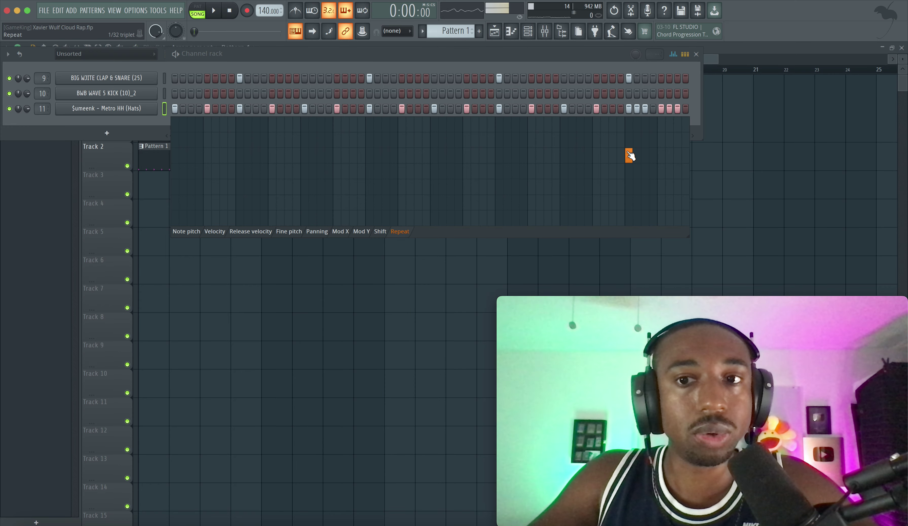
key("space")
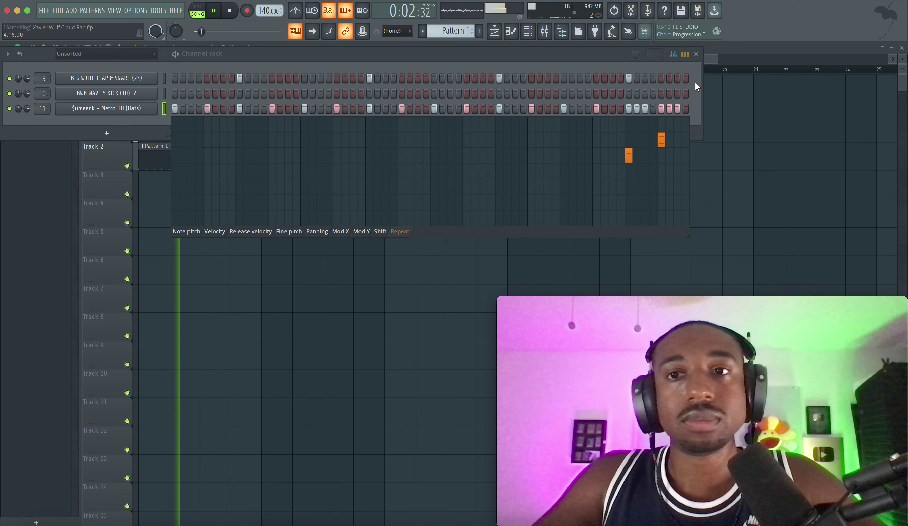
left_click(672, 54)
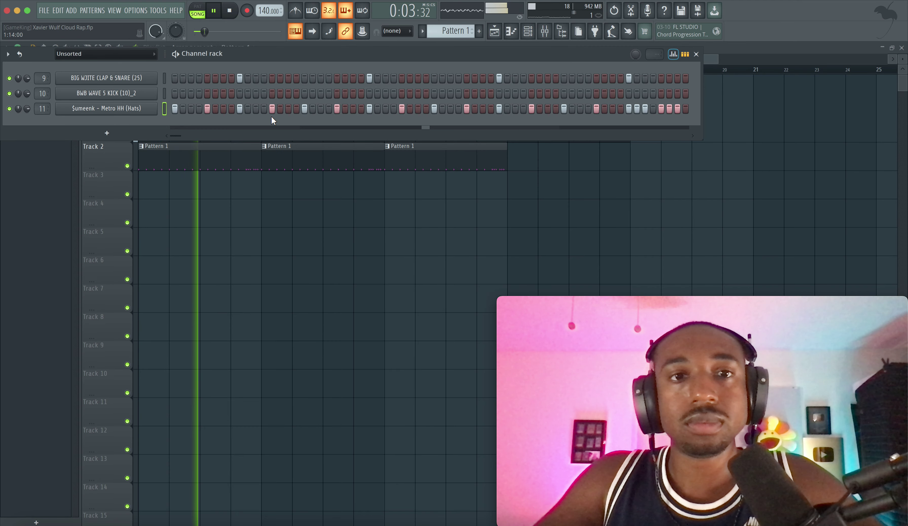
Stop playback and raise the time shift of the $umeenk – Metro HH (Hats) channel slightly to 0:01
left_click(163, 93)
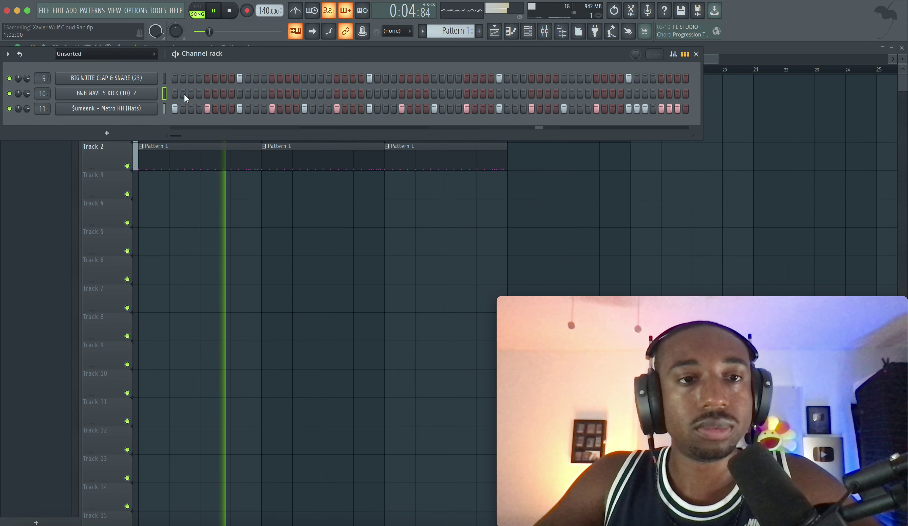
left_click(136, 110)
key("space")
left_click(111, 140)
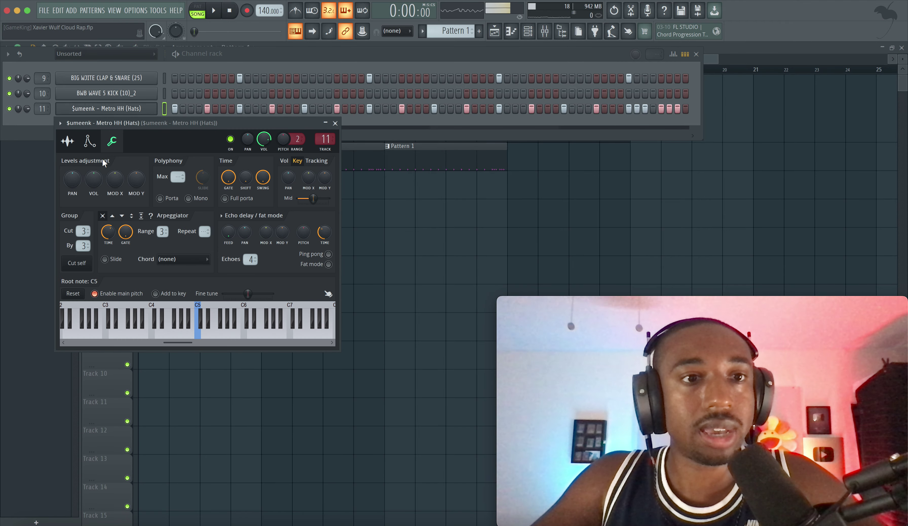
left_click_drag(246, 181, 246, 170)
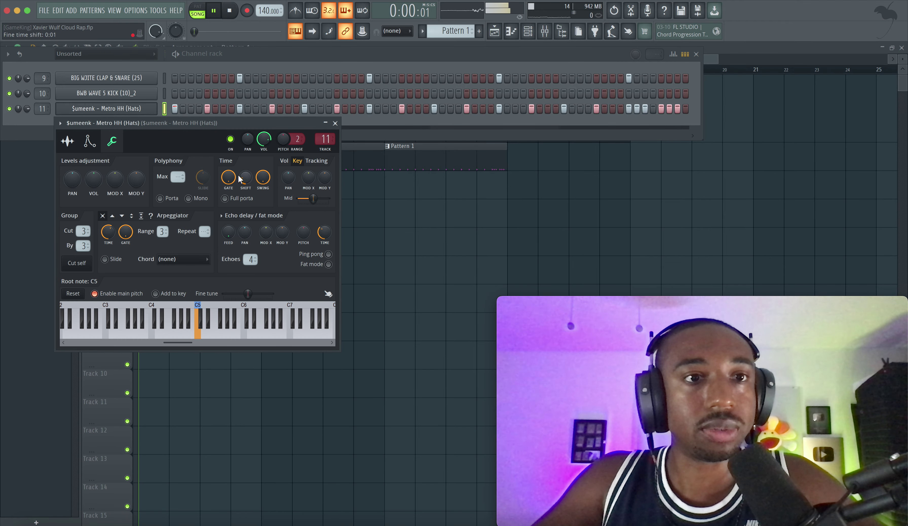
Increase the time shift of the BIG WJITE CLAP & SNARE (25) channel slightly during playback, and close its settings
left_click(148, 84)
key("space")
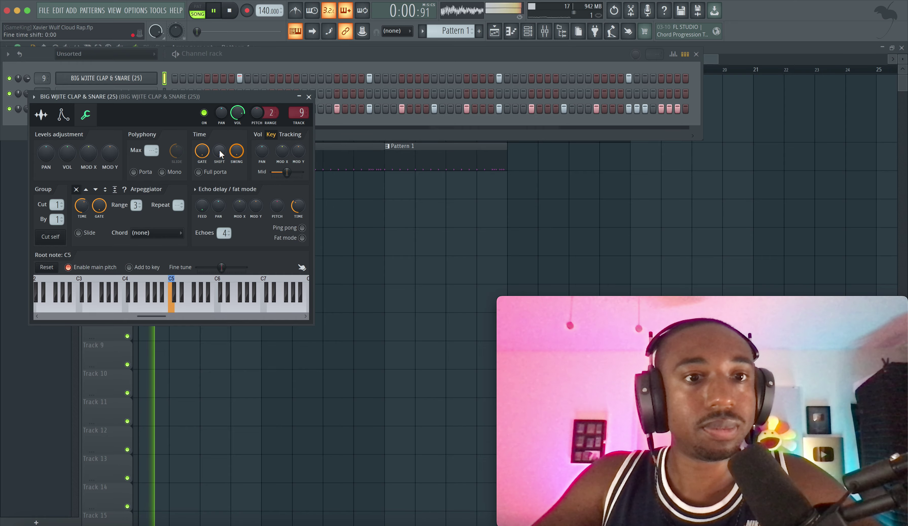
left_click(308, 96)
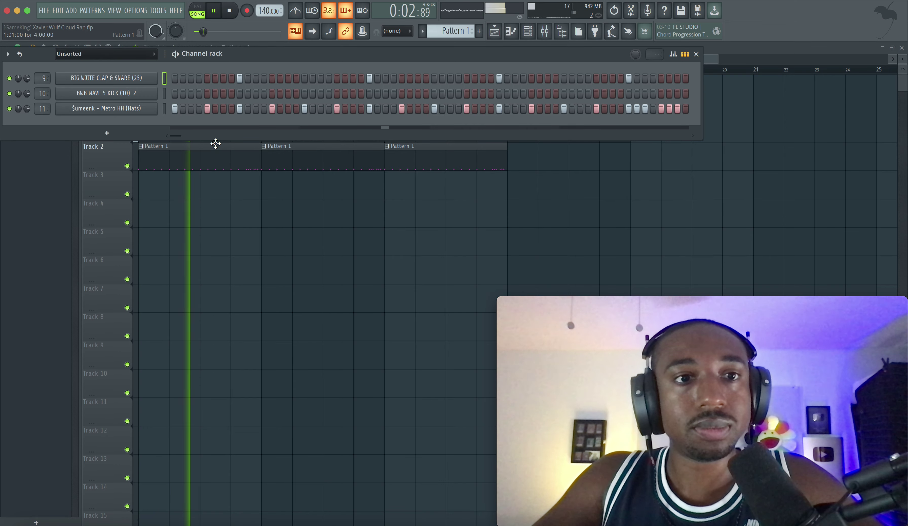
Duplicate the last Pattern 1 clip on Track 2 so that another copy starts at bar 13
right_click(222, 210)
left_click(472, 162, "super")
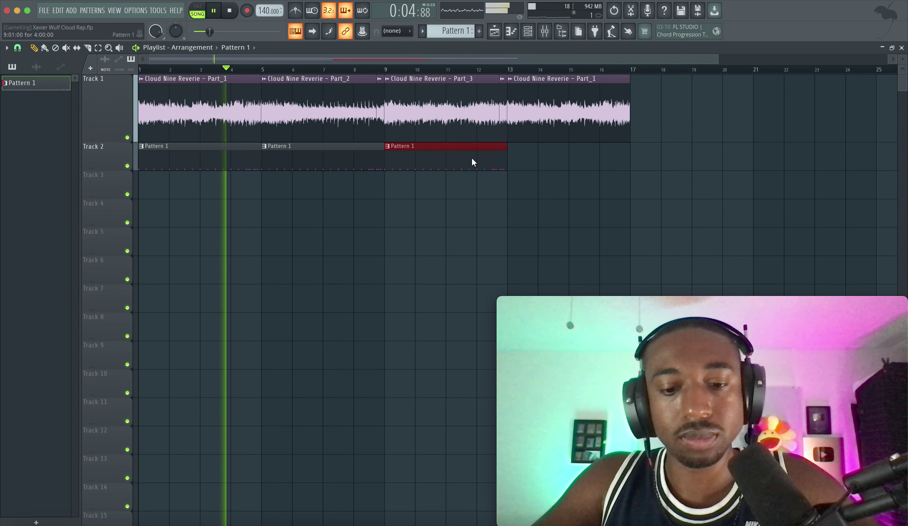
key("super+b")
Reopen the channel rack and the settings of the BIG WJITE CLAP & SNARE (25) channel
left_click(528, 31)
left_click(144, 78)
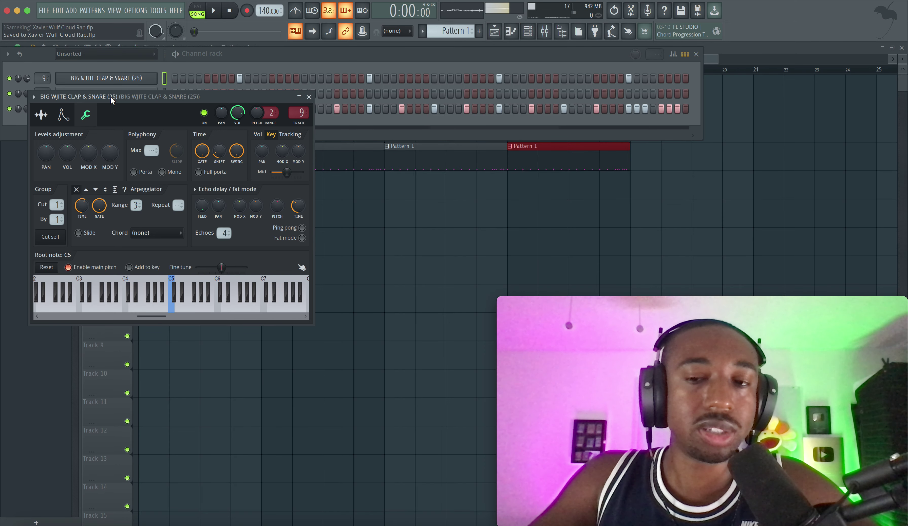
Play the song and lower the clap and snare channel's pitch to -64 cents
key("space")
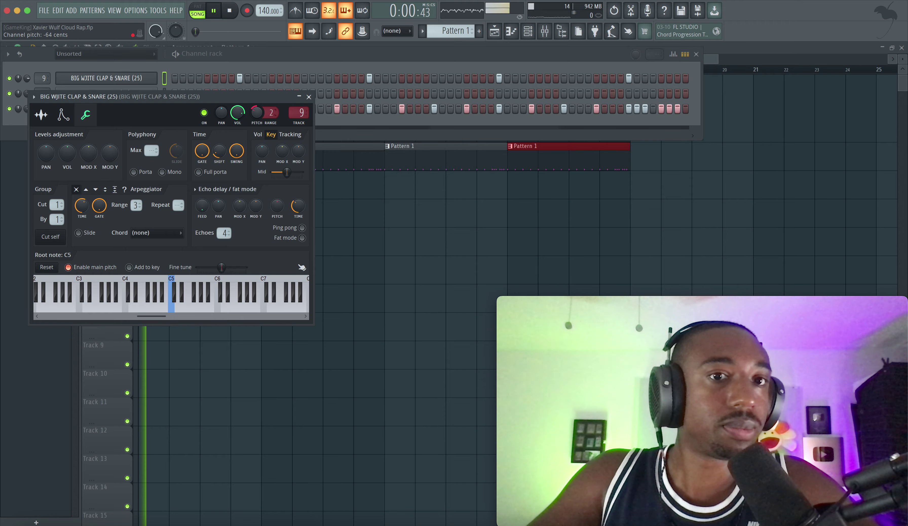
left_click(310, 100)
right_click(202, 227)
left_click(528, 32)
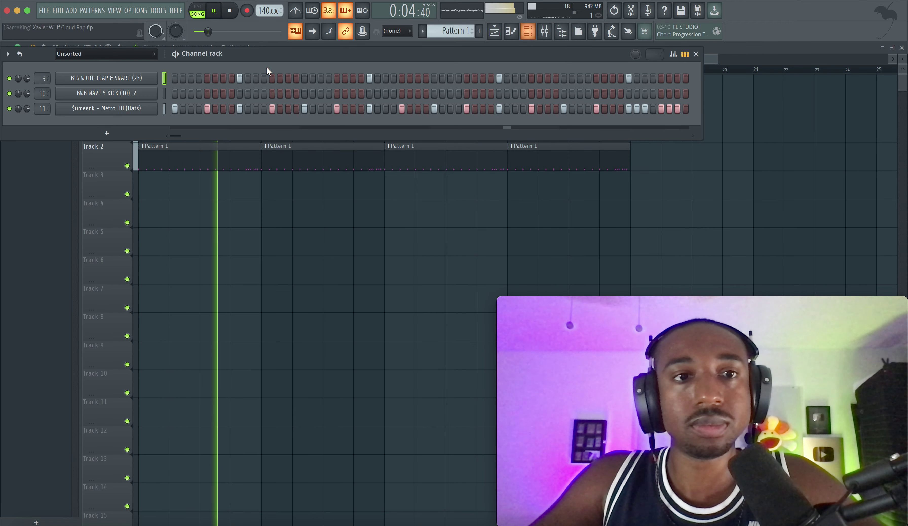
Try a different fine time shift on the clap and snare channel during playback and undo the tweak
left_click(106, 78)
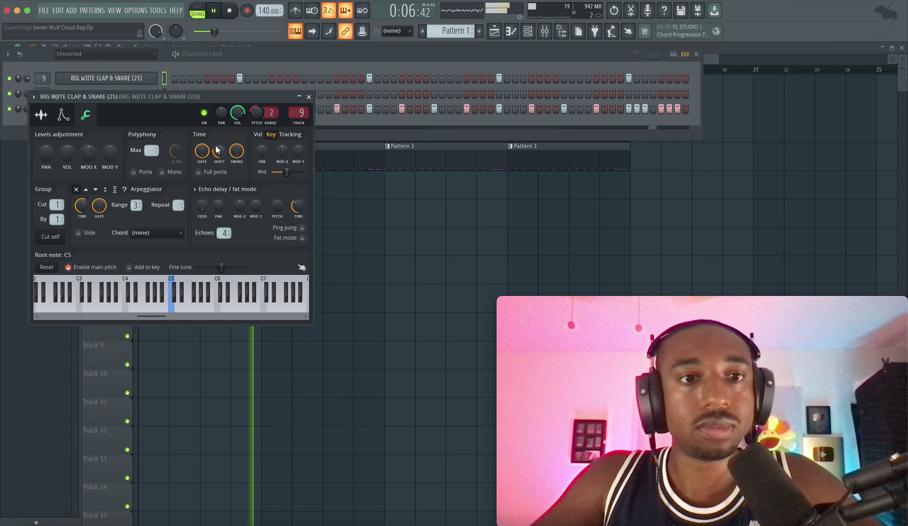
left_click(308, 97)
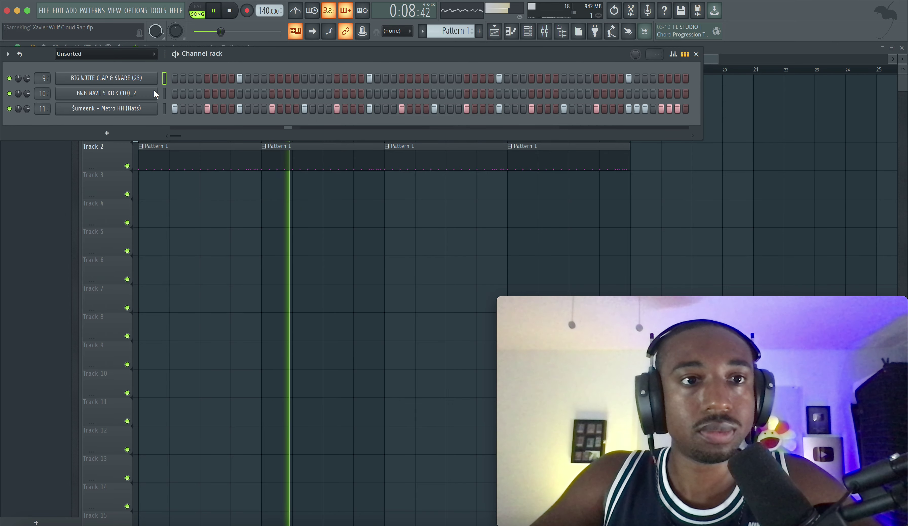
left_click(153, 79)
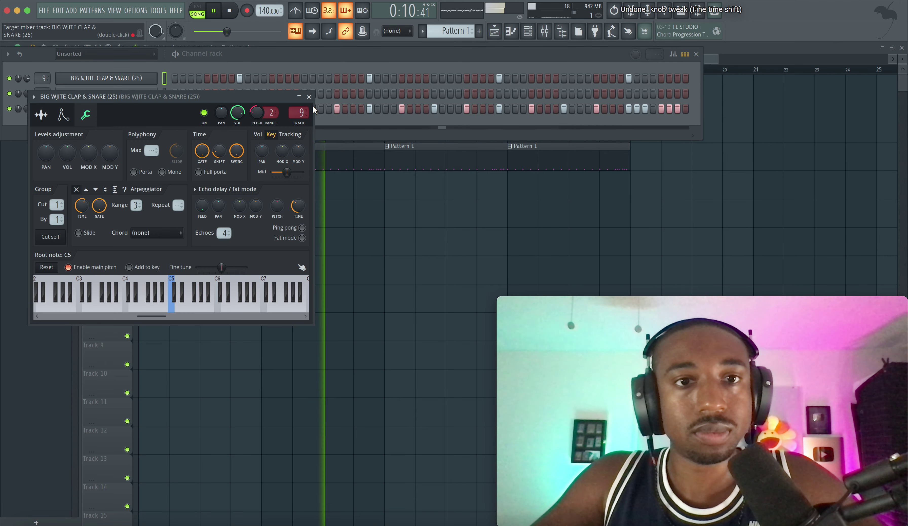
left_click(308, 97)
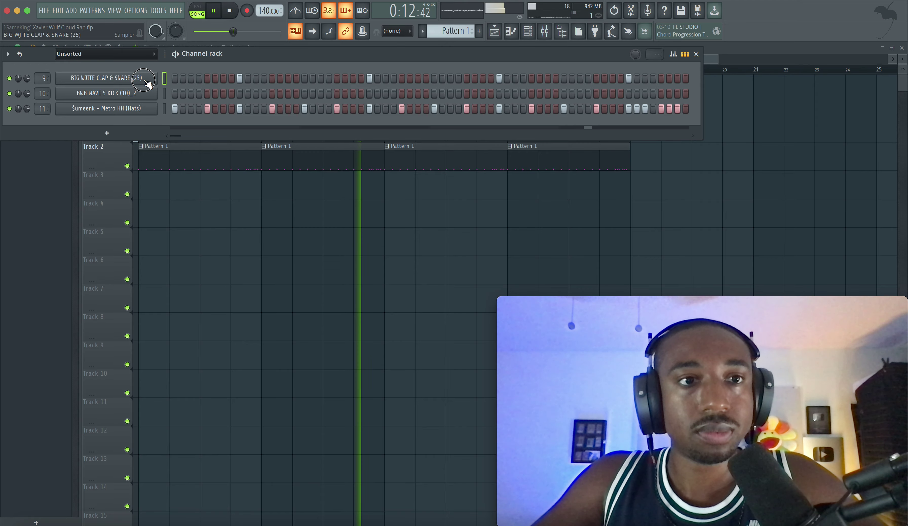
left_click(148, 78)
left_click(309, 97)
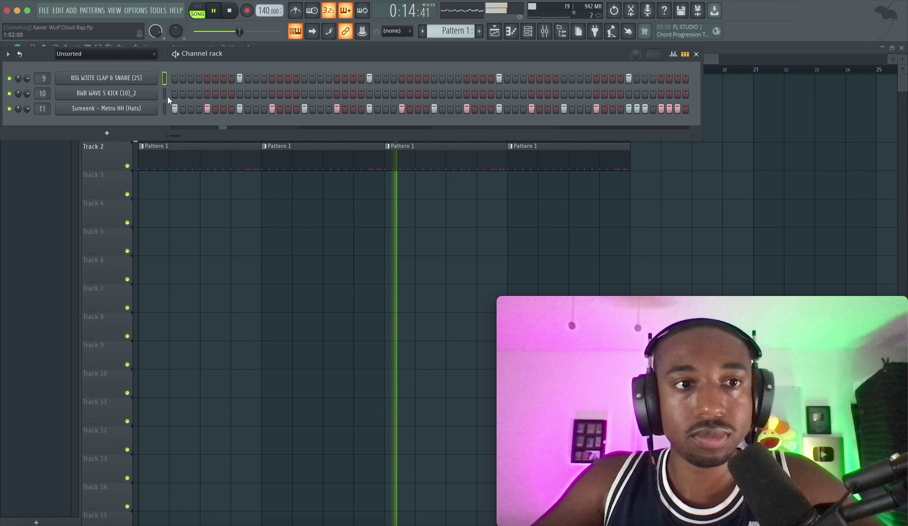
Program BWB WAVE 5 KICK hits on steps 1, 33, 39 and 45 of Pattern 1 while the song plays from the start
key("space")
key("space")
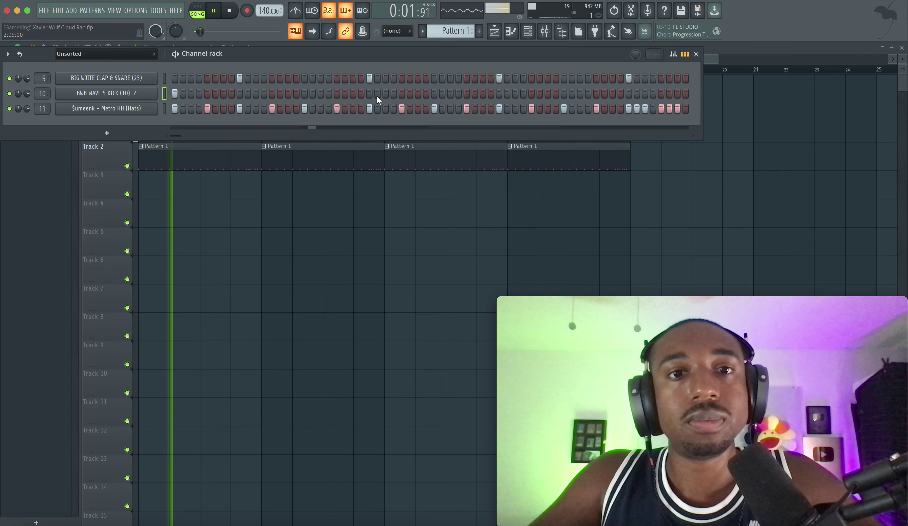
left_click(434, 94)
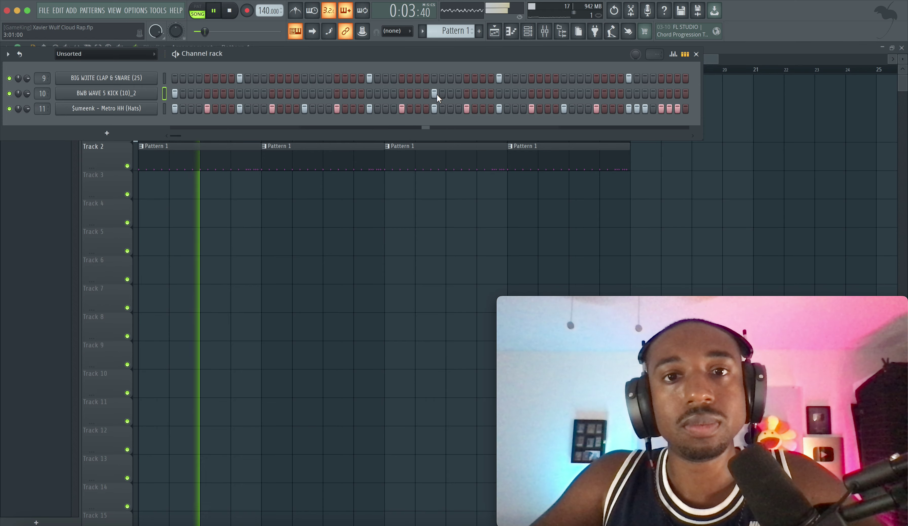
left_click(482, 93)
left_click(531, 93)
key("space")
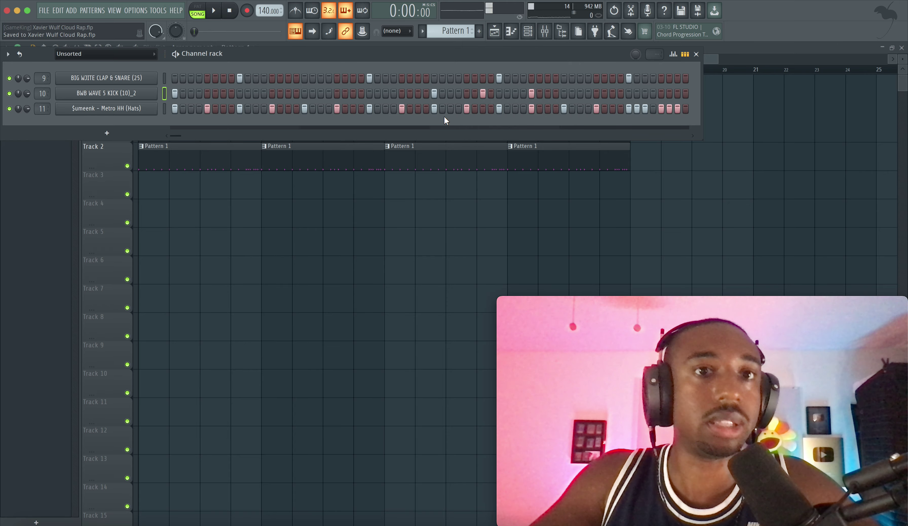
Play back the arrangement and inspect the kick channel's miscellaneous settings
key("space")
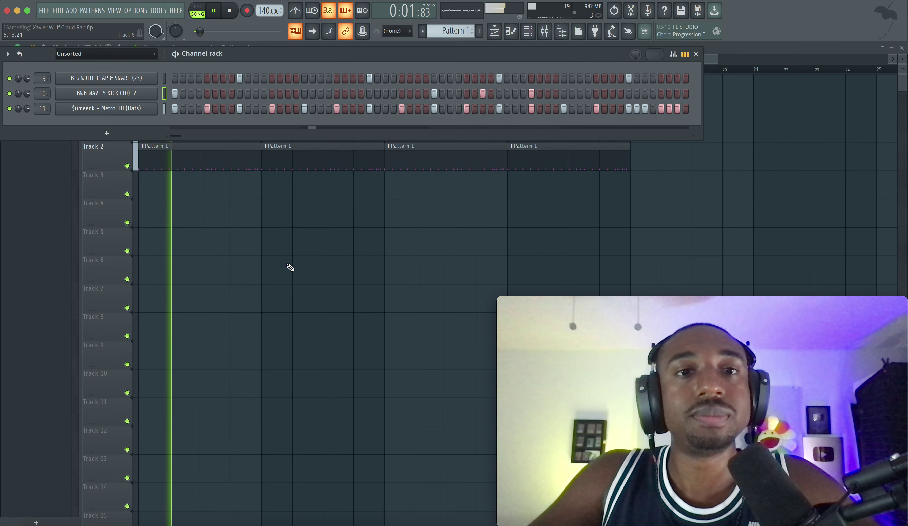
key("F6")
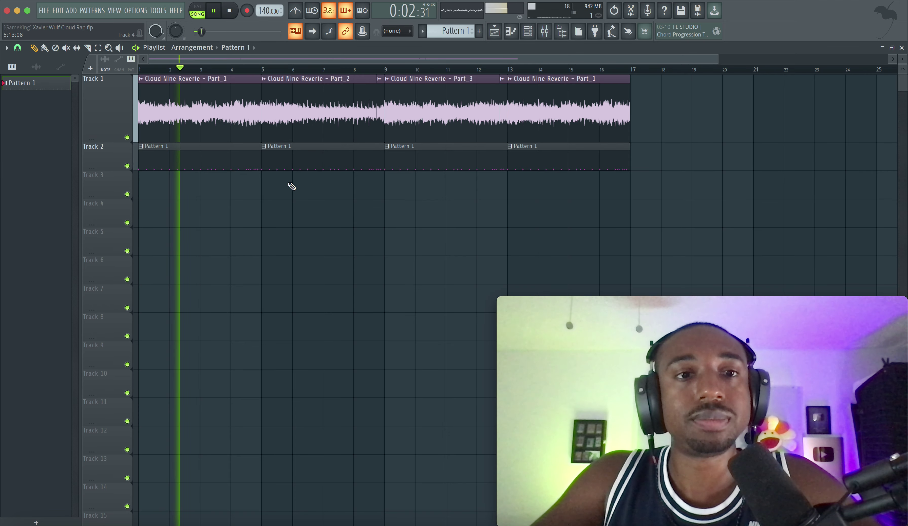
left_click(528, 31)
left_click(114, 94)
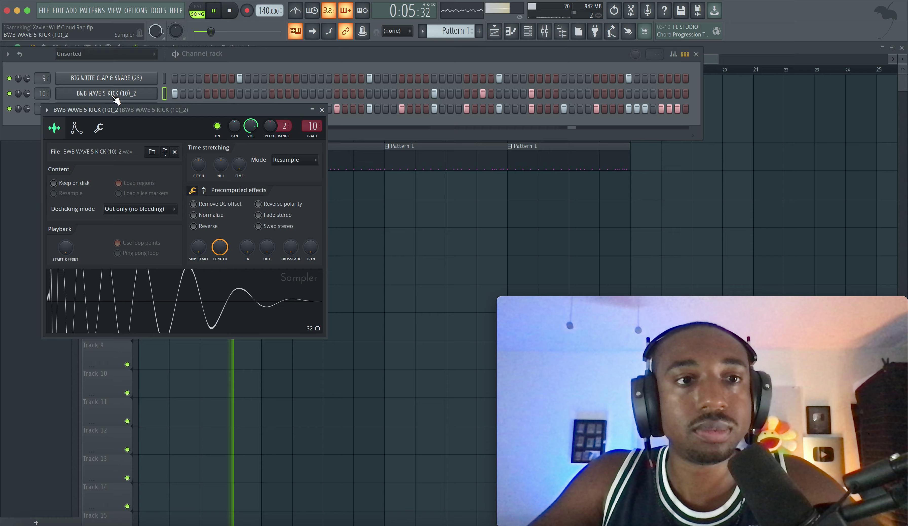
left_click(98, 128)
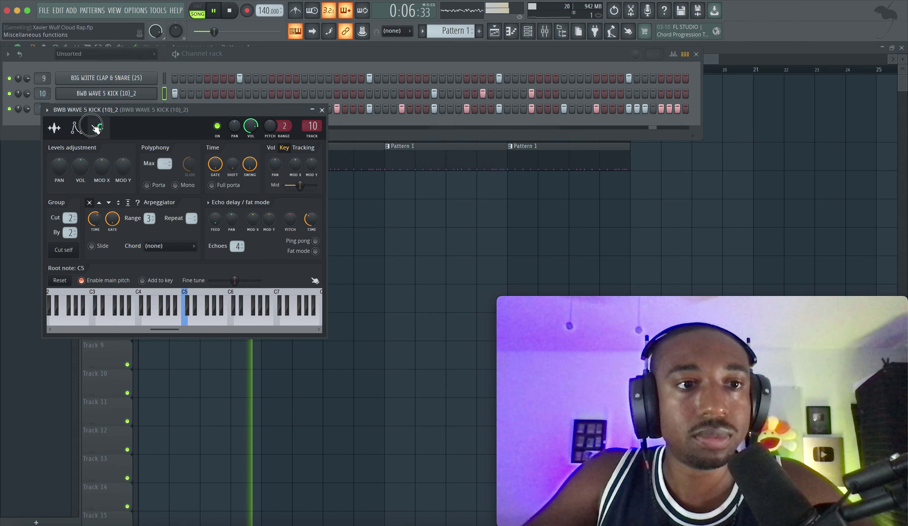
left_click(323, 109)
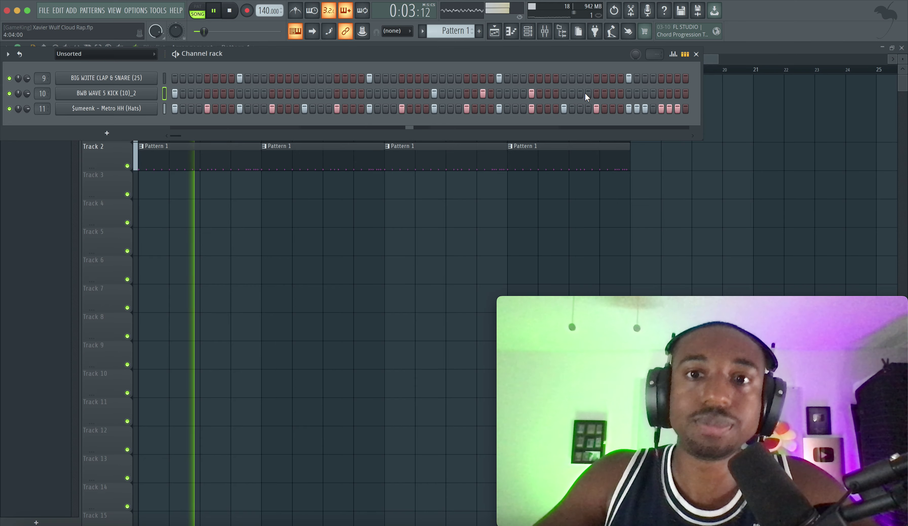
Add a kick hit on step 49 of Pattern 1 and replay the song from the start
left_click(563, 93)
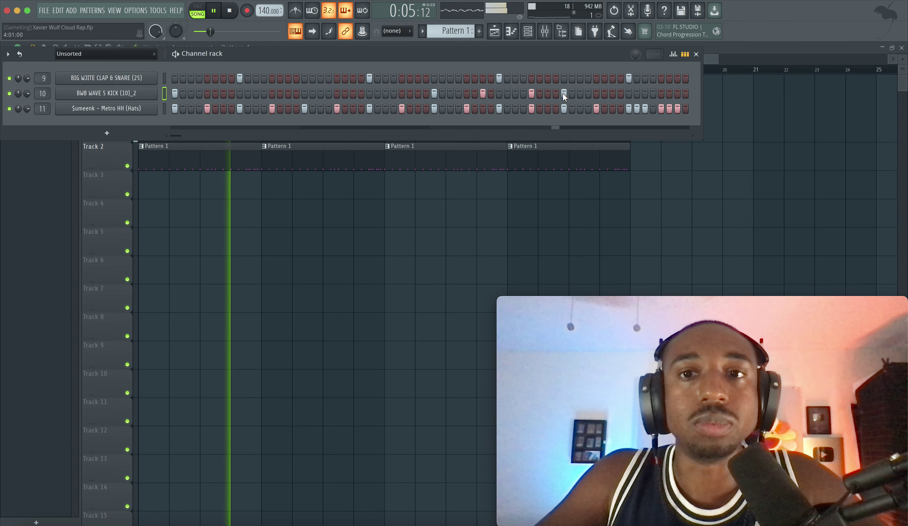
left_click(338, 247)
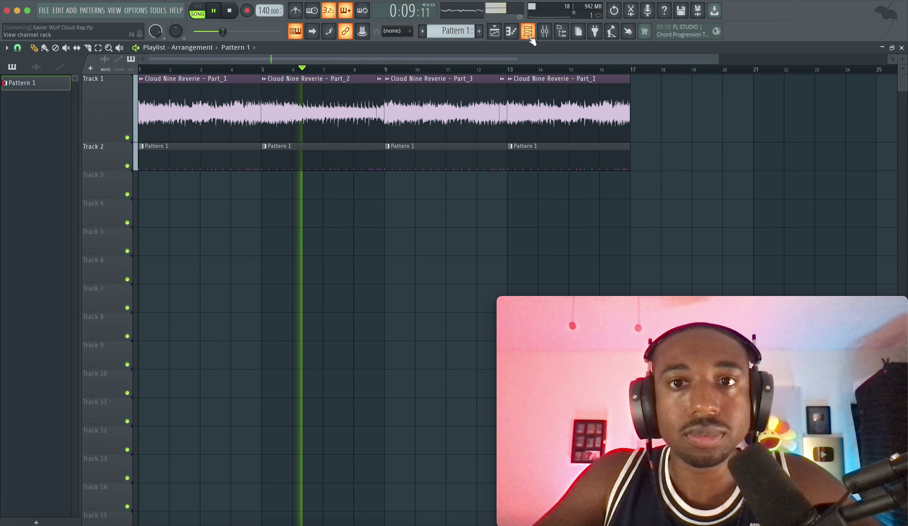
left_click(528, 31)
key("space")
key("space")
left_click(249, 238)
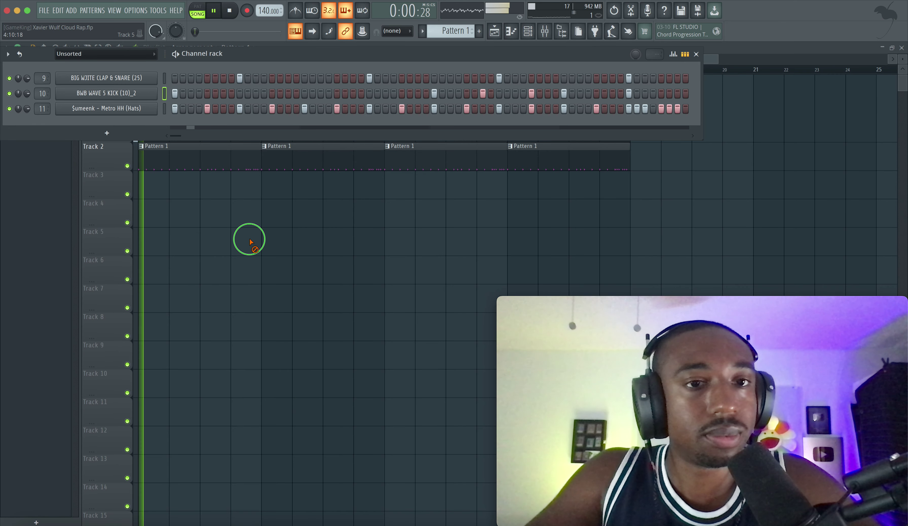
left_click(527, 36)
key("space")
Add kick hits on steps 7 and 13 of Pattern 1 and play the arrangement
left_click(228, 93)
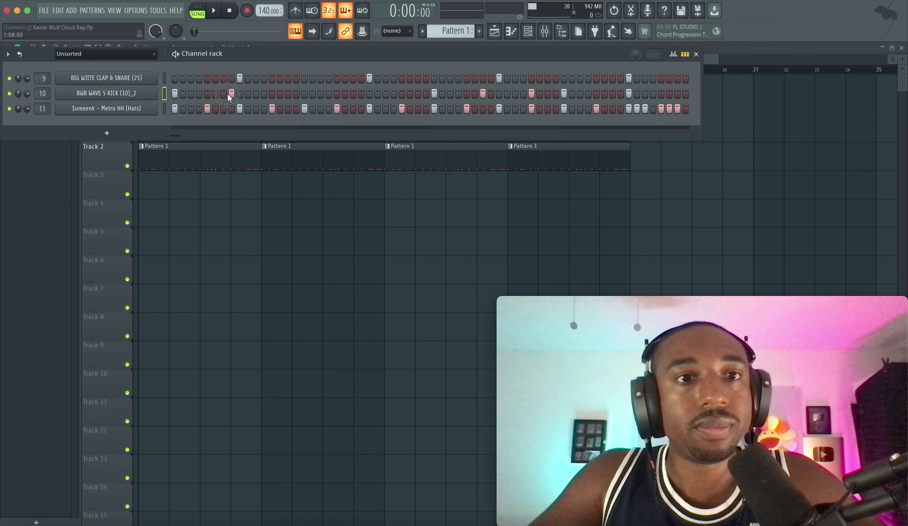
key("space")
key("space")
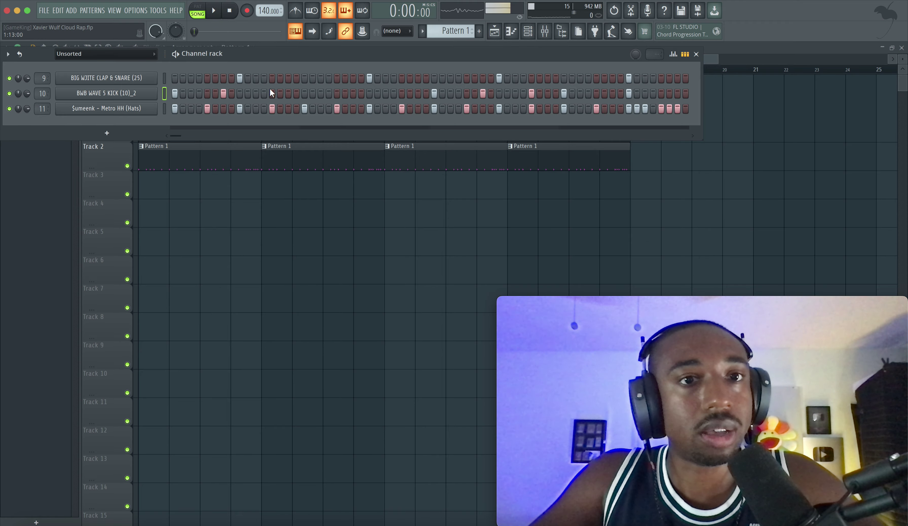
left_click(273, 223)
key("space")
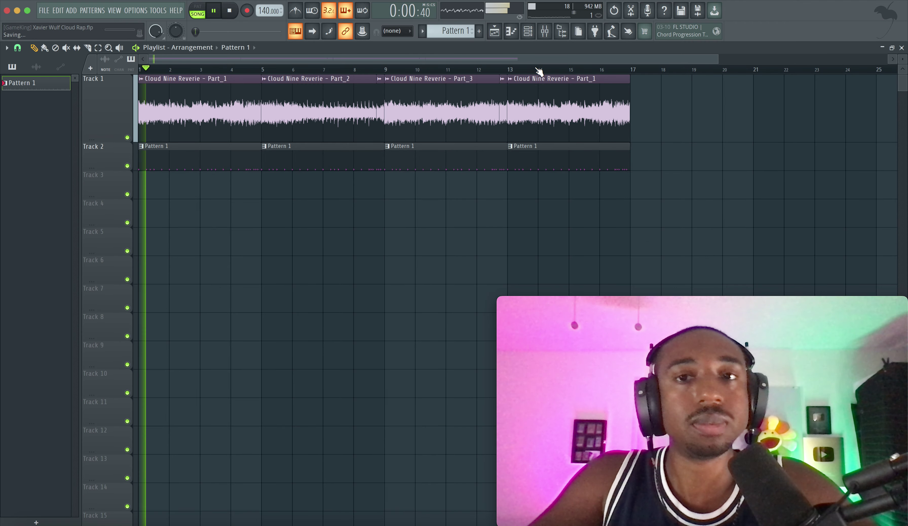
Set the kick channel's fine time shift to 0:01 and listen to the arrangement
left_click(528, 31)
left_click(154, 95)
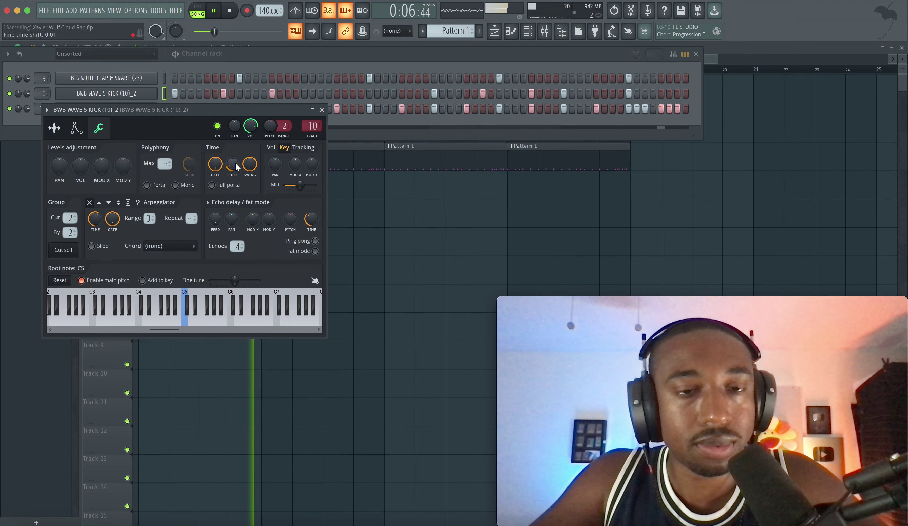
left_click(322, 110)
right_click(311, 197)
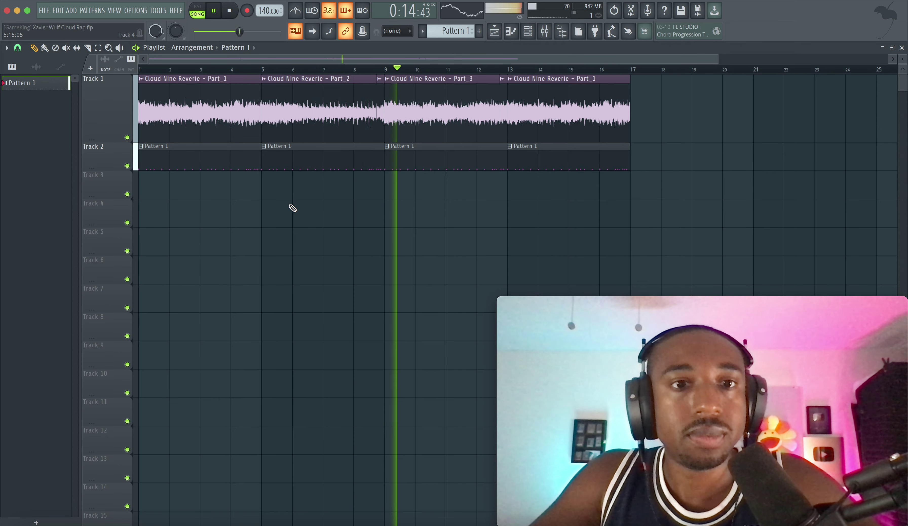
key("space")
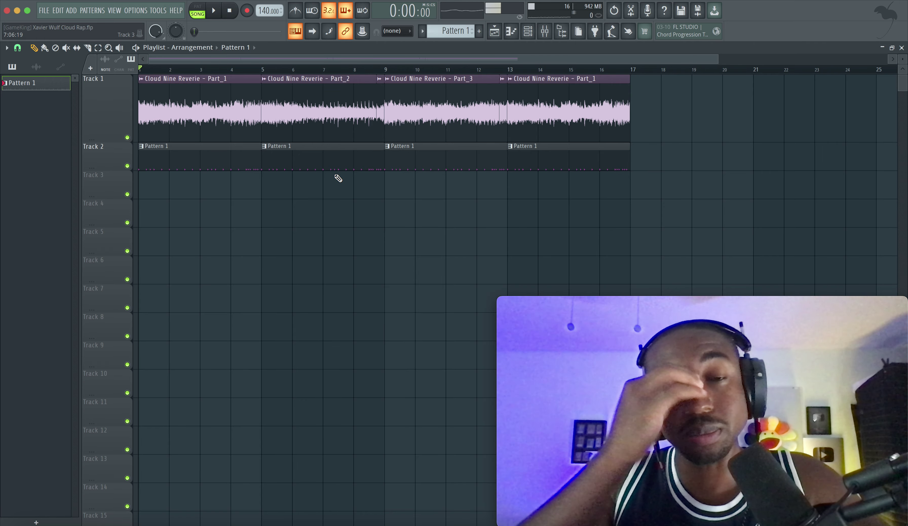
Make the pattern clip at bar 5 unique and replace the clip at bar 13 with the new pattern
right_click(266, 151)
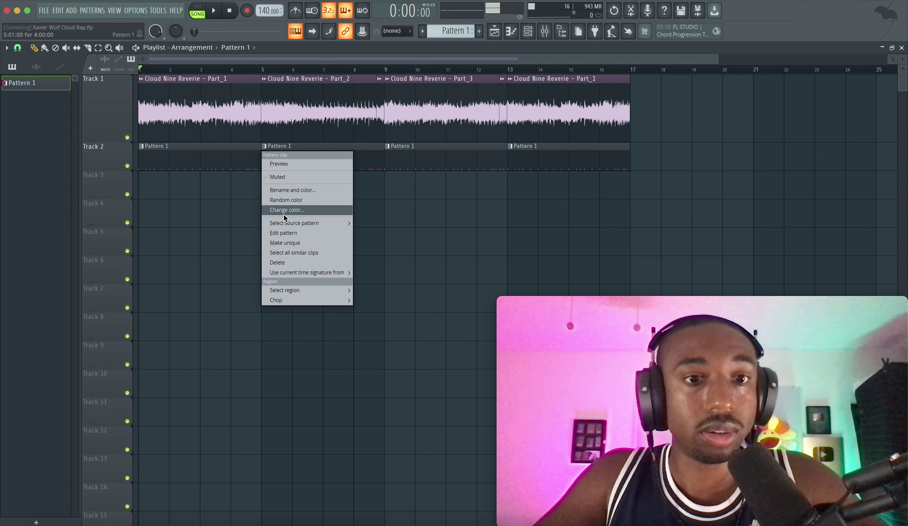
left_click(291, 242)
right_click(539, 160)
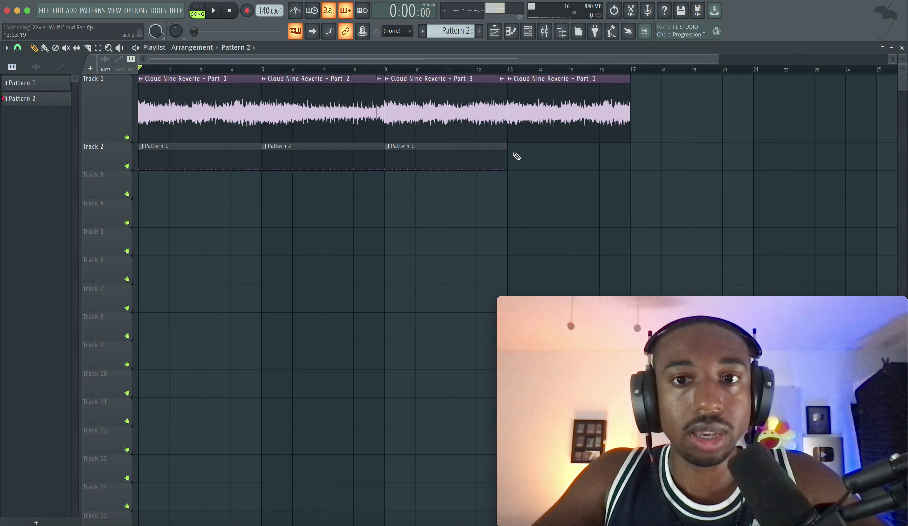
left_click(515, 154)
Loop bars 5 to 9 and, in Pattern 2, remove the kick on step 49 and add kicks on steps 50 and 51
left_click_drag(262, 64, 373, 65)
left_click(527, 32)
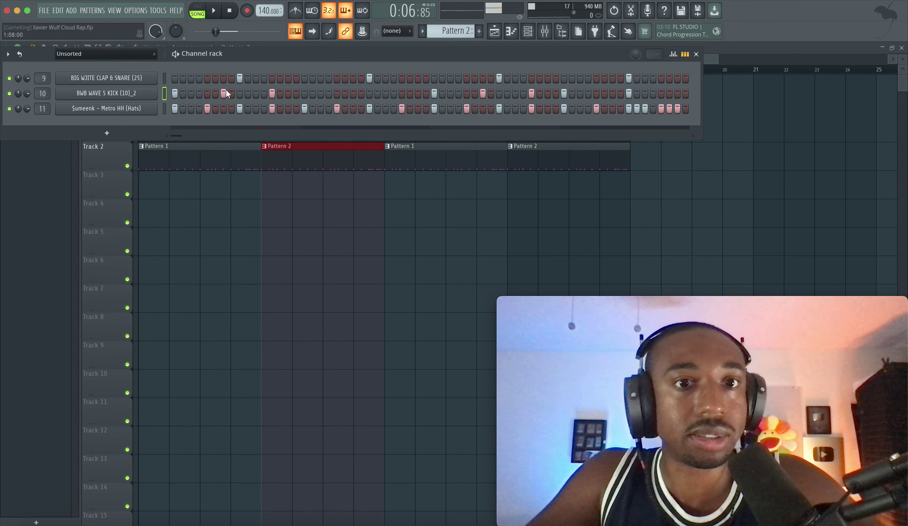
key("space")
key("space")
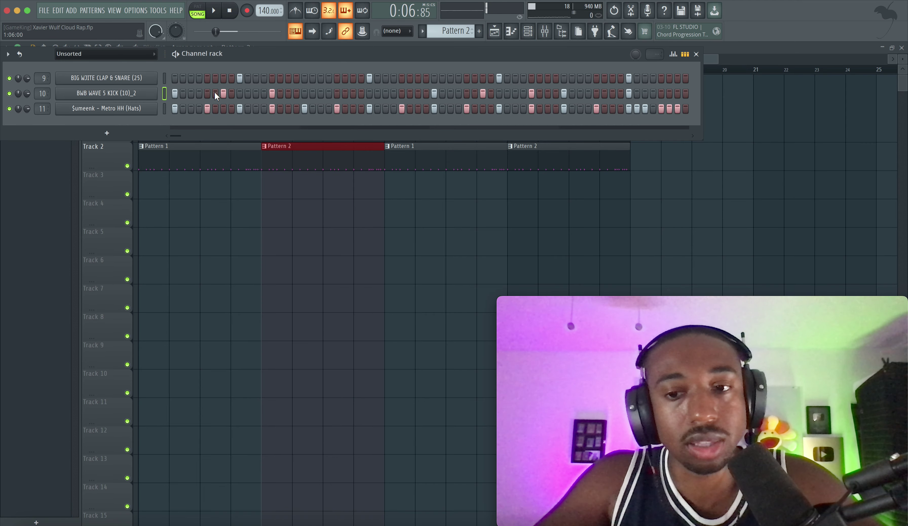
key("space")
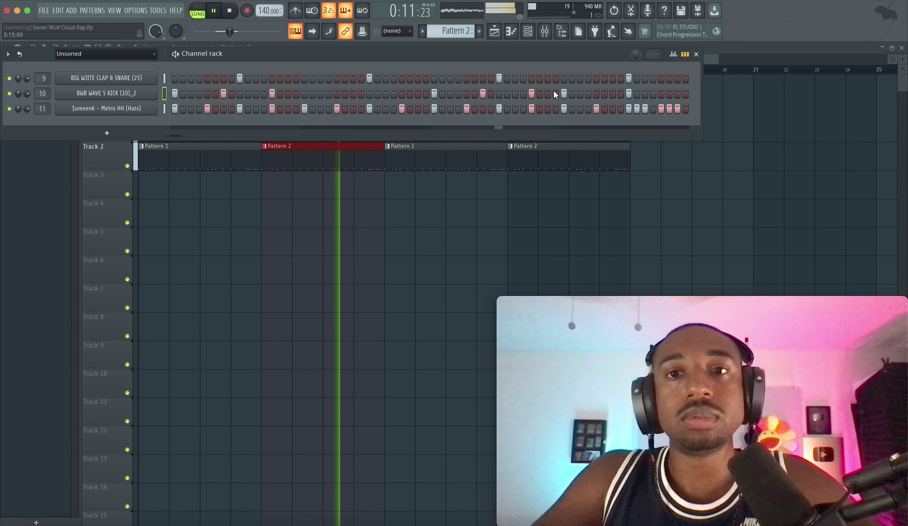
left_click(563, 93)
left_click(572, 93)
left_click(580, 93)
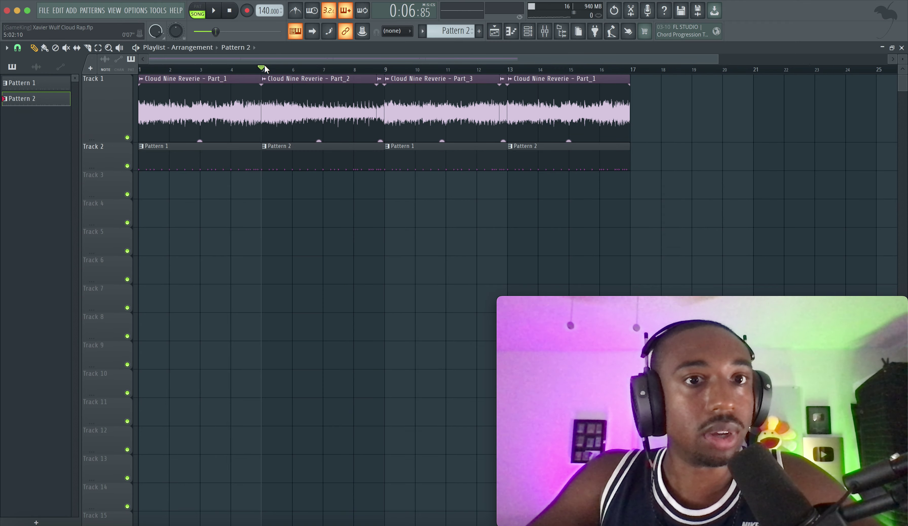
Play the arrangement from the start and check the drum channels' levels in the mixer
left_click(236, 17)
key("space")
left_click(528, 32)
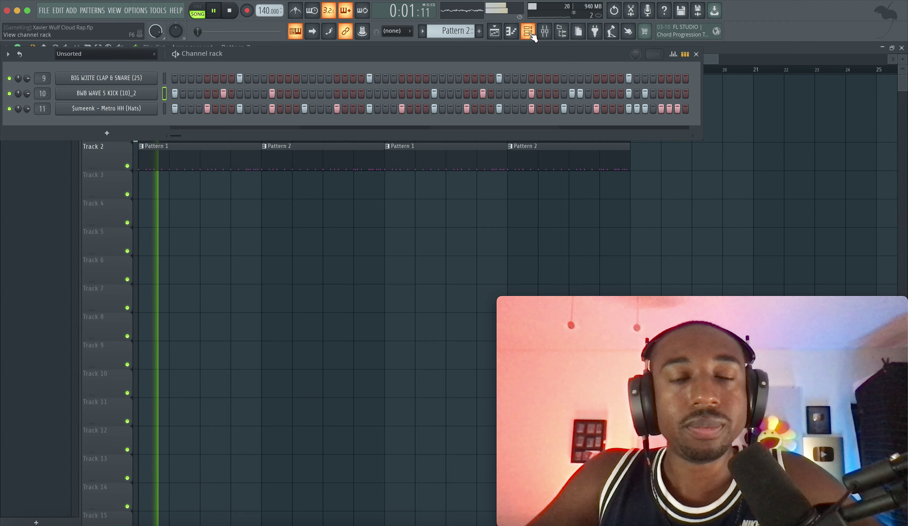
left_click(544, 31)
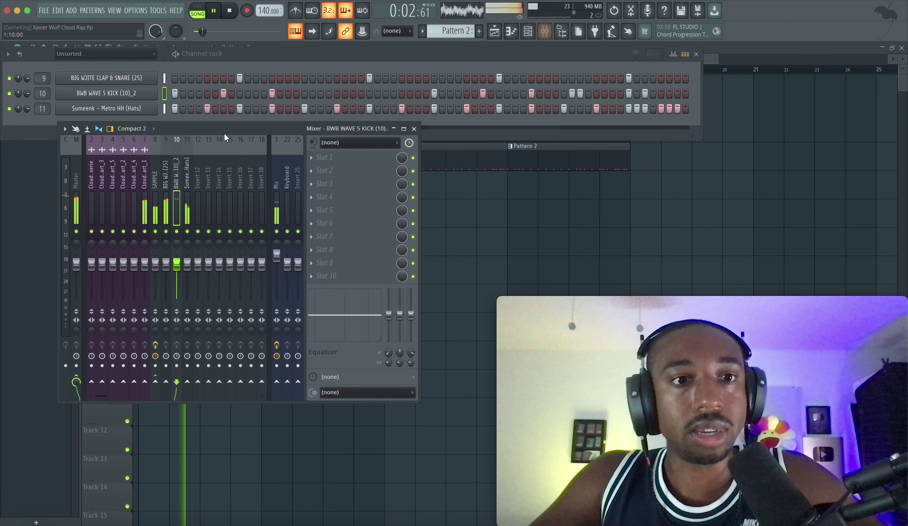
left_click(187, 168)
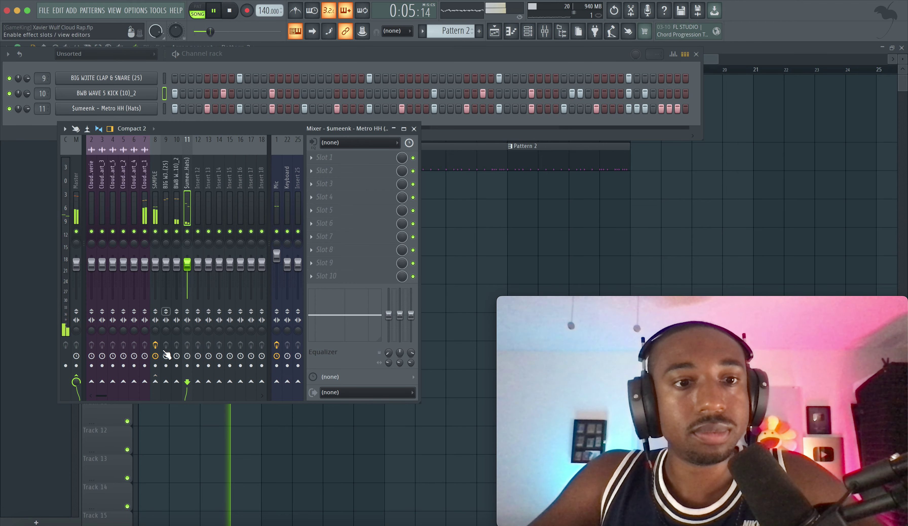
key("space")
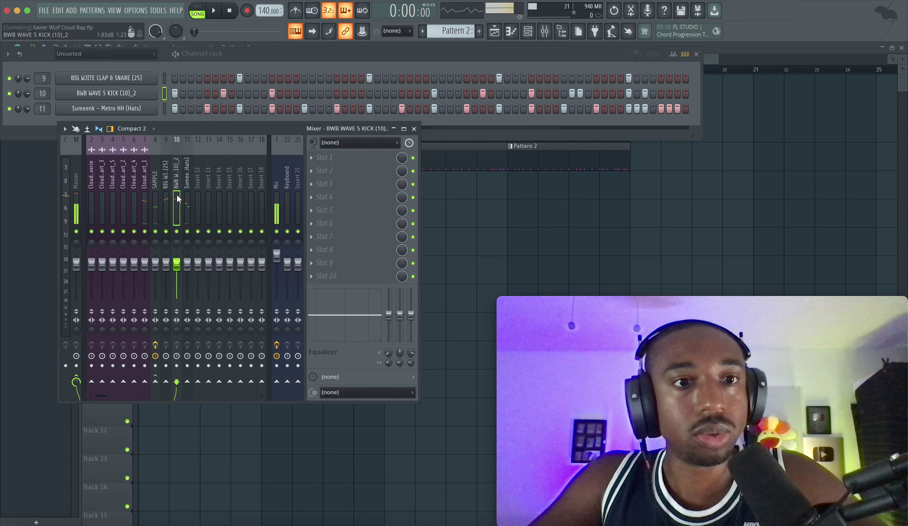
Try sending the clap and snare mixer track to the SAMPLE track at 64% and listen to the arrangement
left_click(158, 198)
left_click(162, 198)
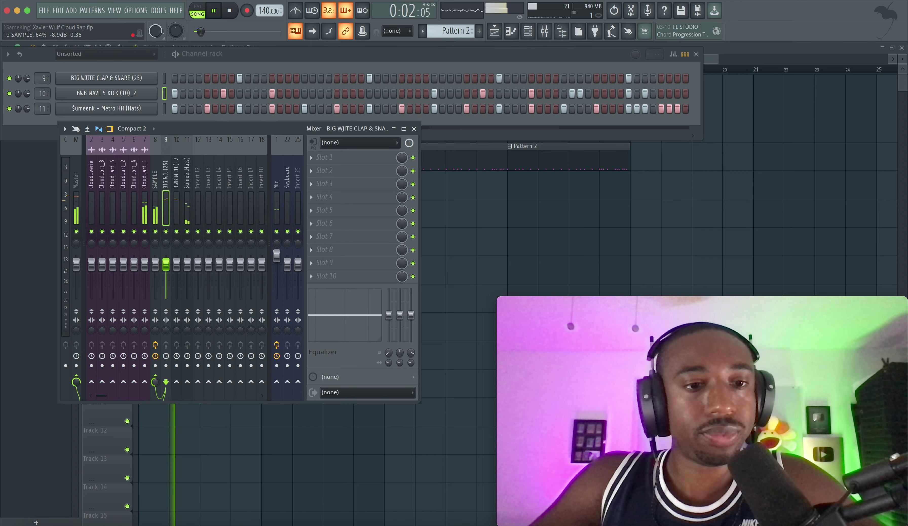
left_click(155, 199)
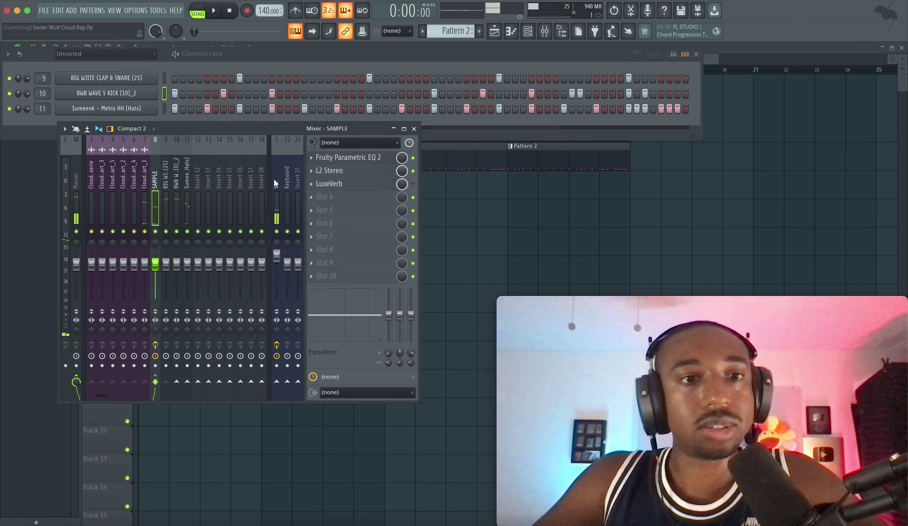
key("space")
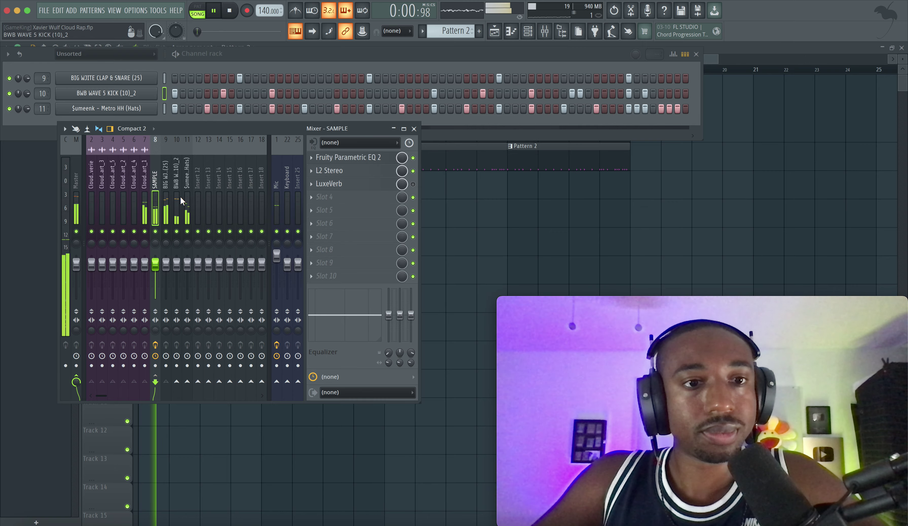
Name the empty mixer track 12 REVERB and move it beside the SAMPLE track as track 9
left_click(167, 205)
key("space")
left_click(198, 202)
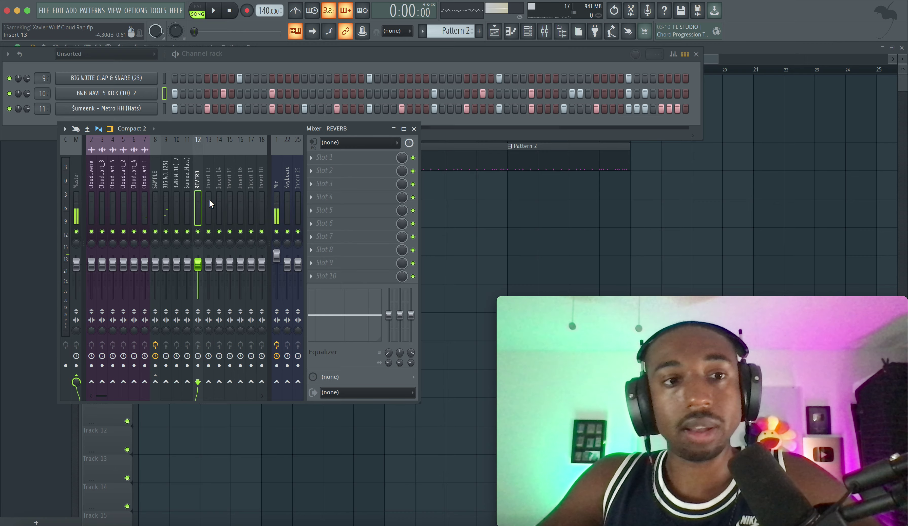
key("alt+Left")
key("alt+Left")
key("alt+Left")
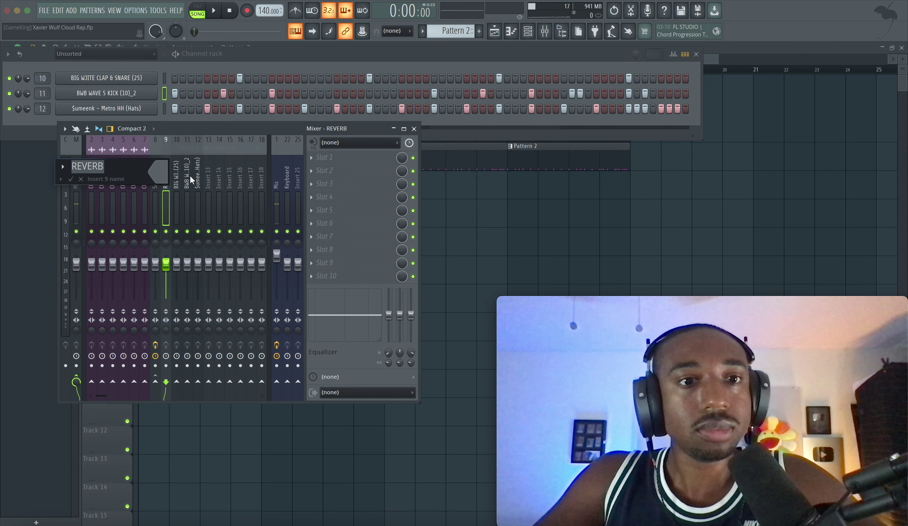
Color the REVERB mixer track blue
left_click(165, 174)
left_click(212, 299)
key("Return")
key("Return")
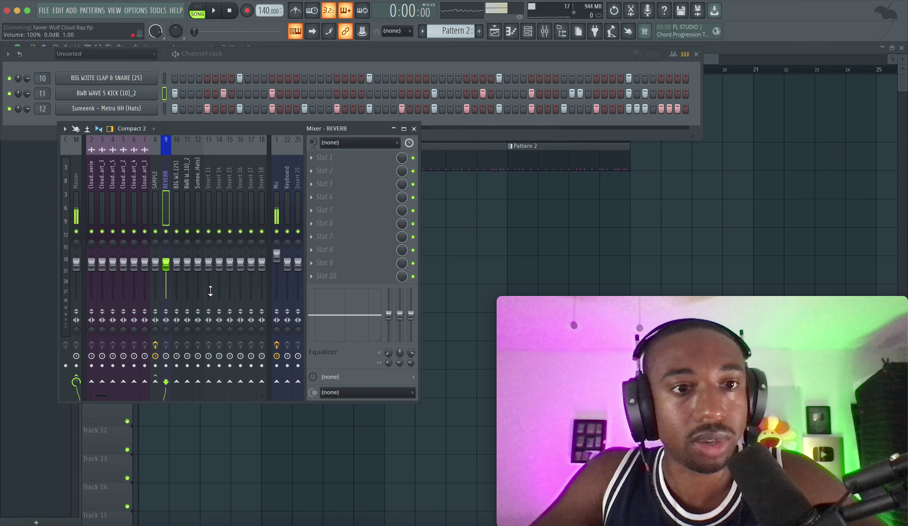
Delete the LuxeVerb effect from the SAMPLE mixer track while the arrangement plays
key("space")
left_click(155, 195)
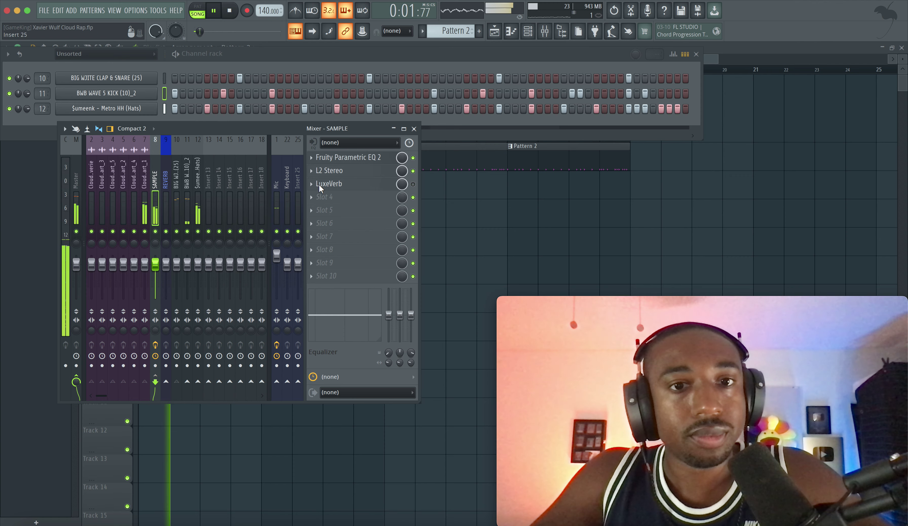
left_click(310, 184)
left_click(322, 206)
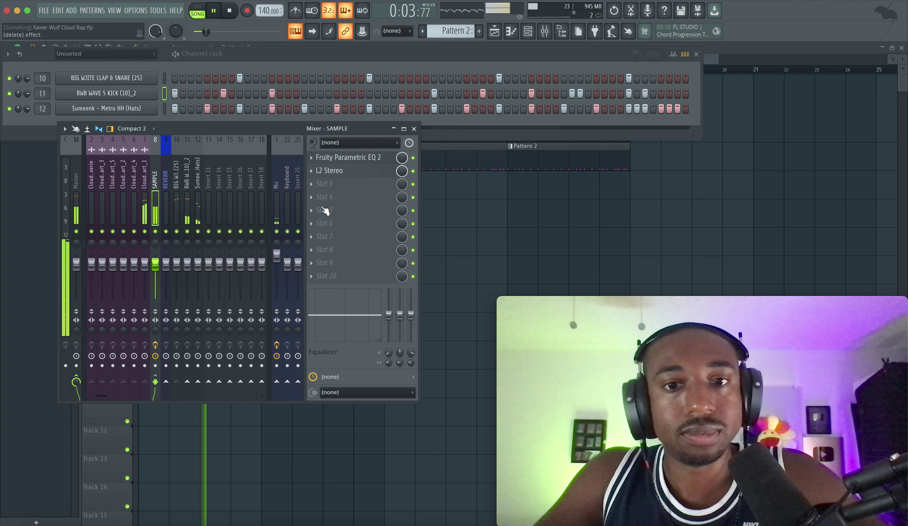
Load Fruity Reeverb 2 on the REVERB track, with its dry level all the way down and wet level raised
left_click(327, 172)
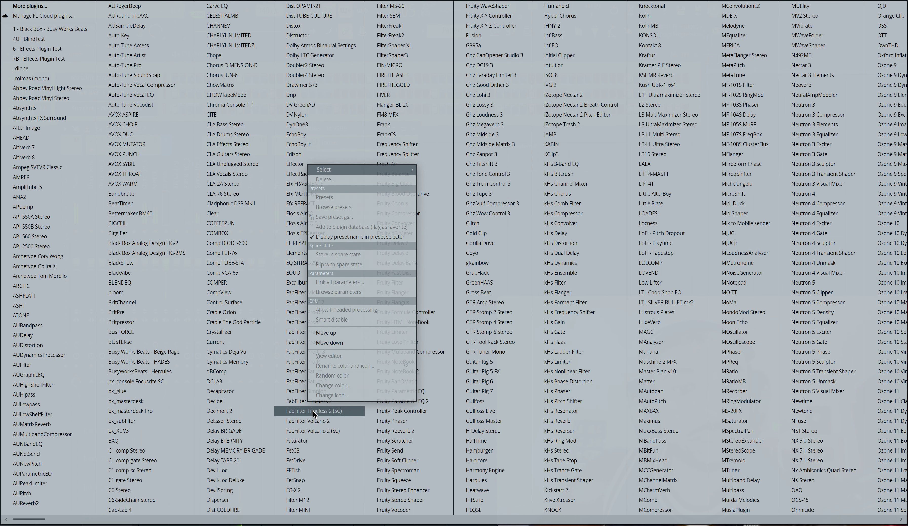
left_click(407, 432)
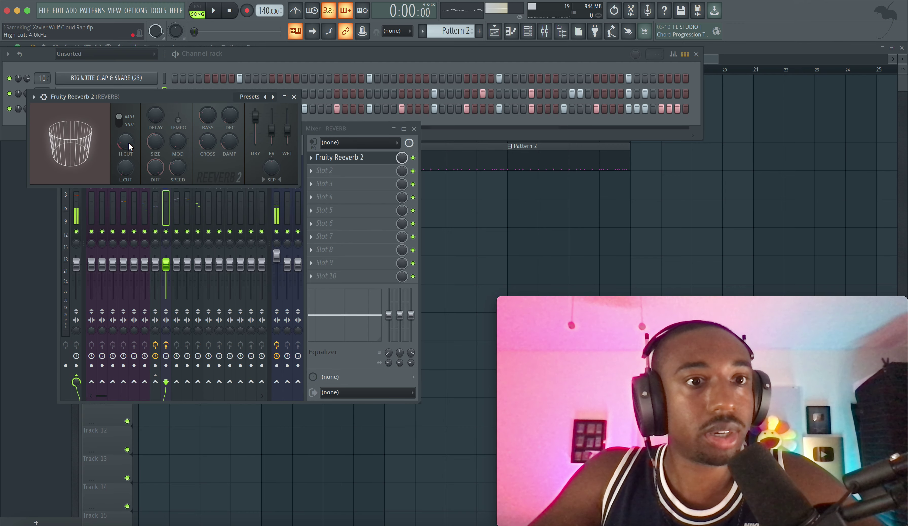
left_click_drag(230, 115, 230, 96)
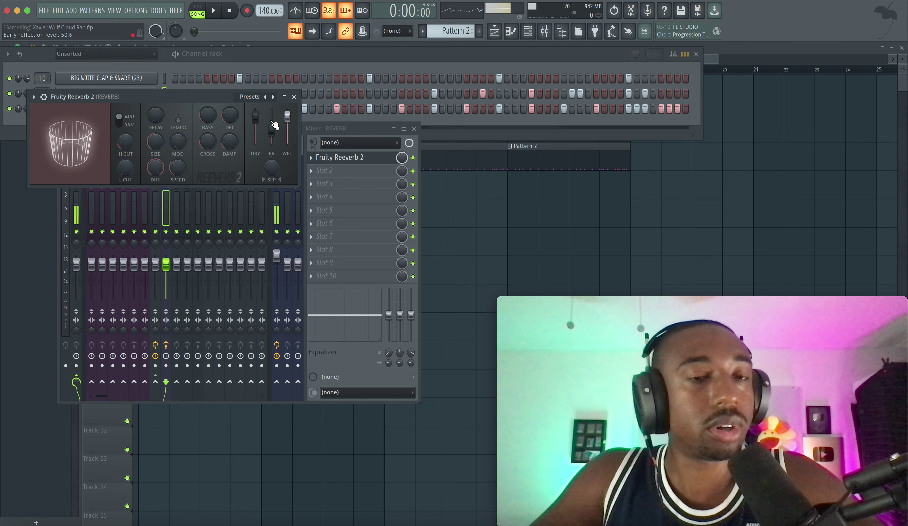
left_click_drag(274, 163, 271, 171)
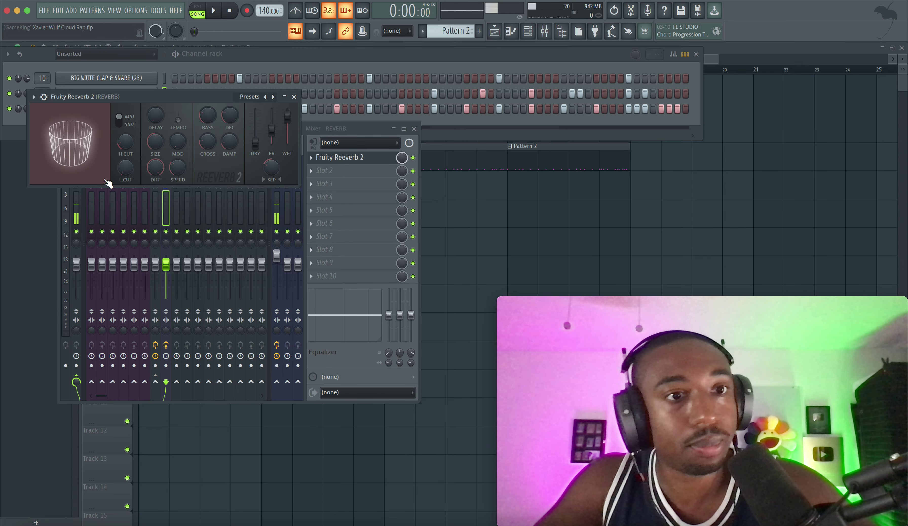
left_click(294, 97)
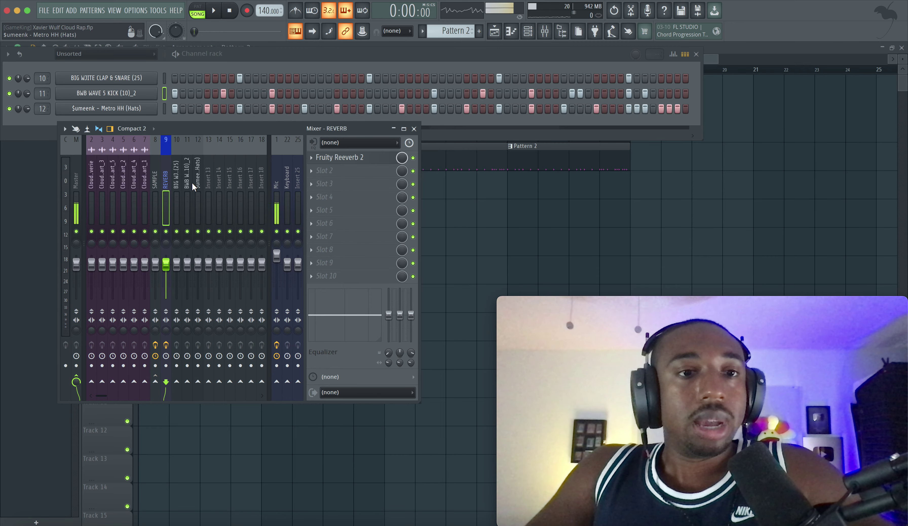
Send the clap and snare mixer track to the REVERB track at 68% and listen to the arrangement
left_click(177, 191)
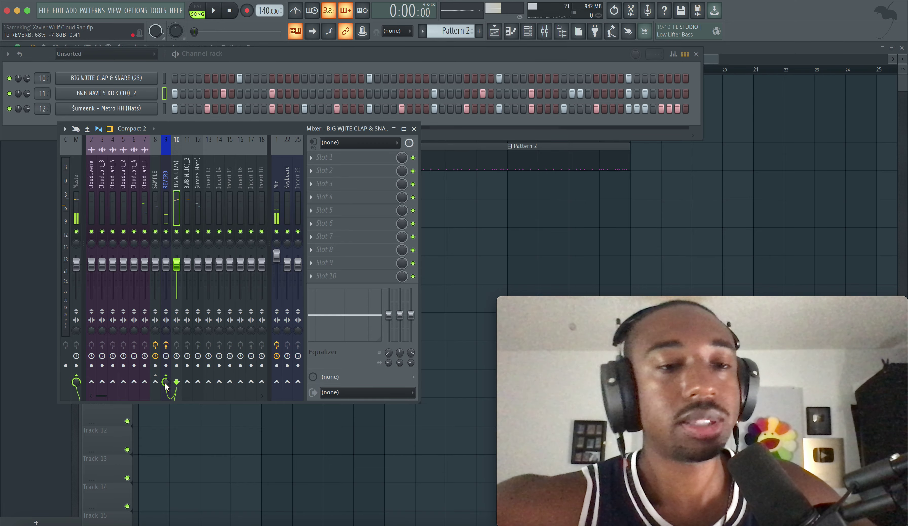
key("space")
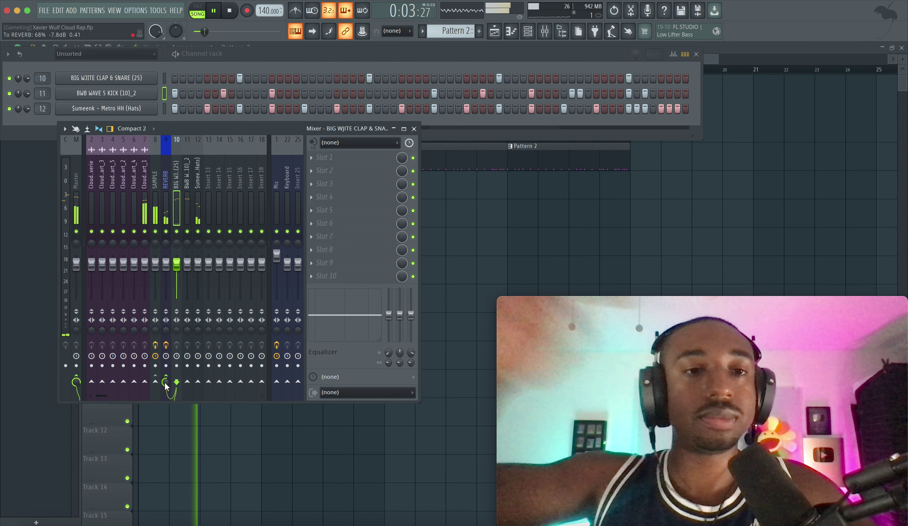
key("space")
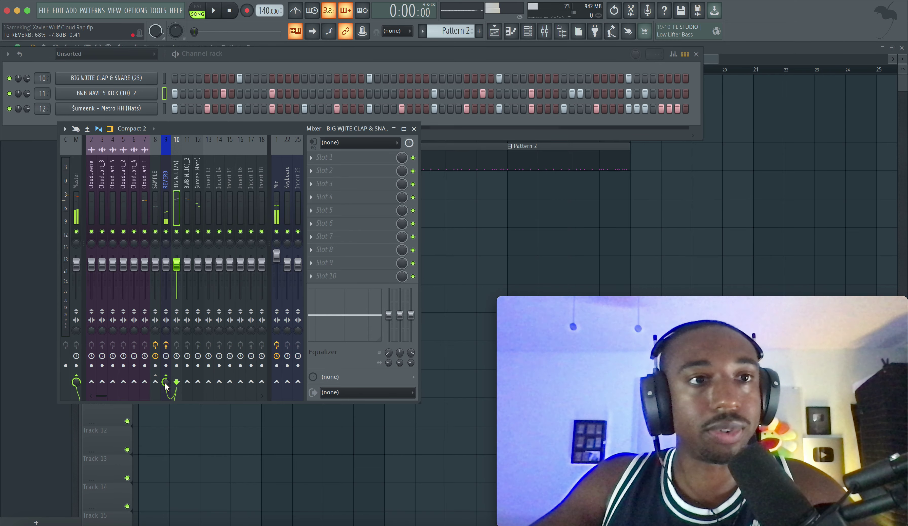
Set the clap and snare channel's modulation X offset to -8% and listen to the arrangement
right_click(440, 214)
key("space")
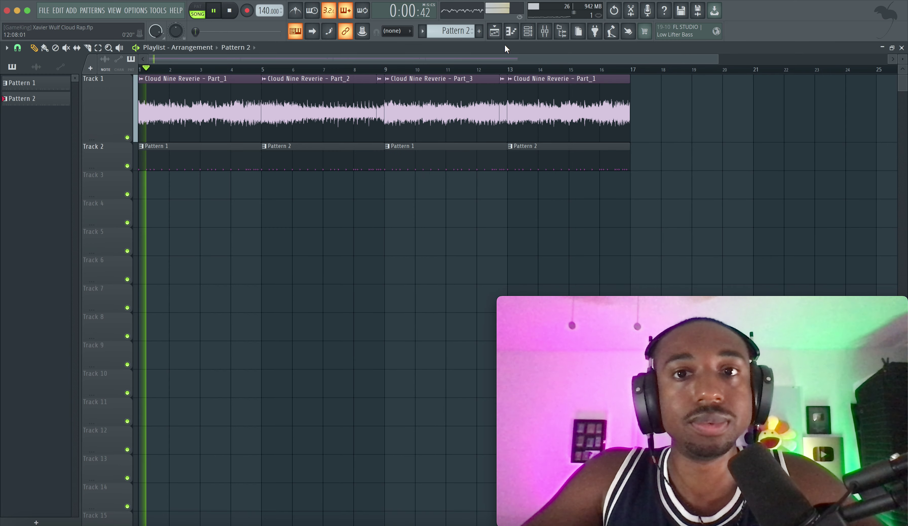
left_click(527, 32)
left_click(144, 79)
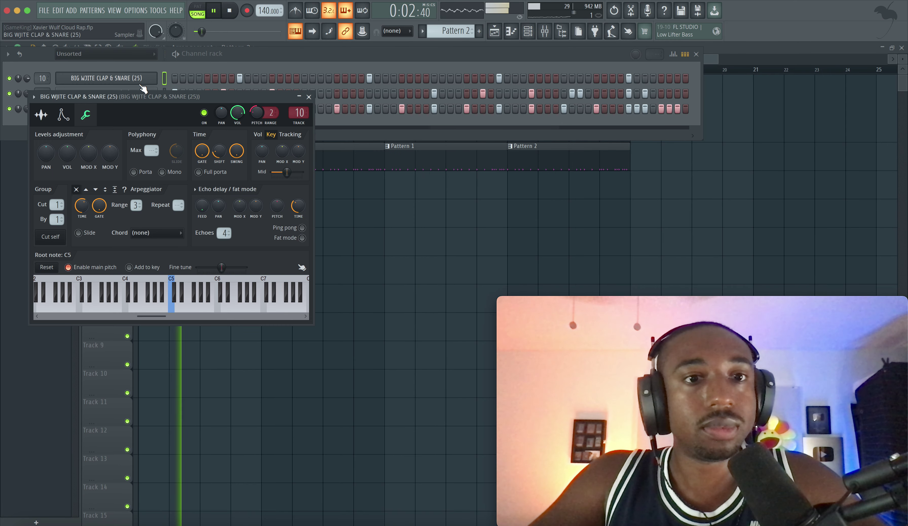
key("space")
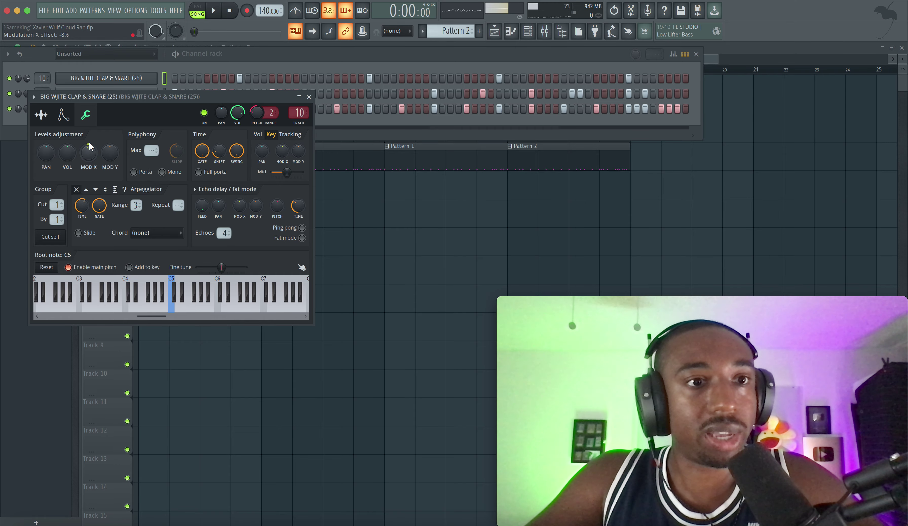
left_click(63, 115)
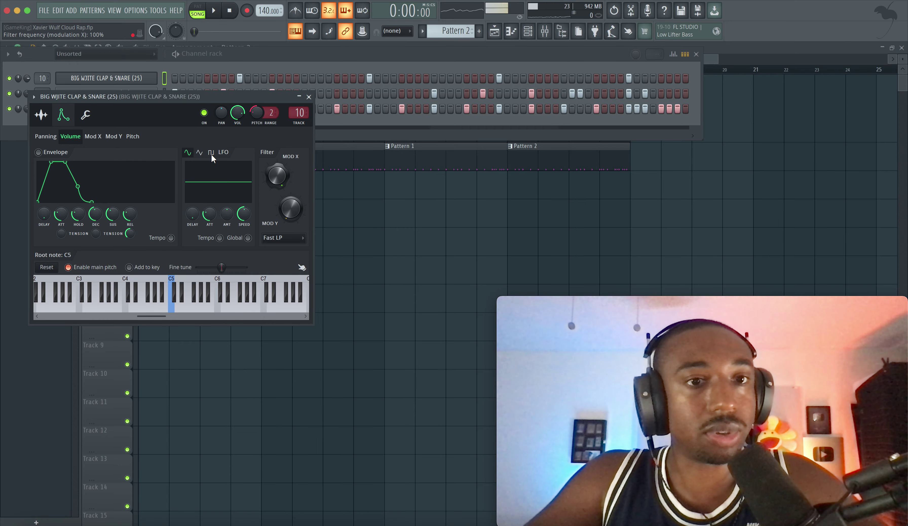
left_click(85, 114)
key("space")
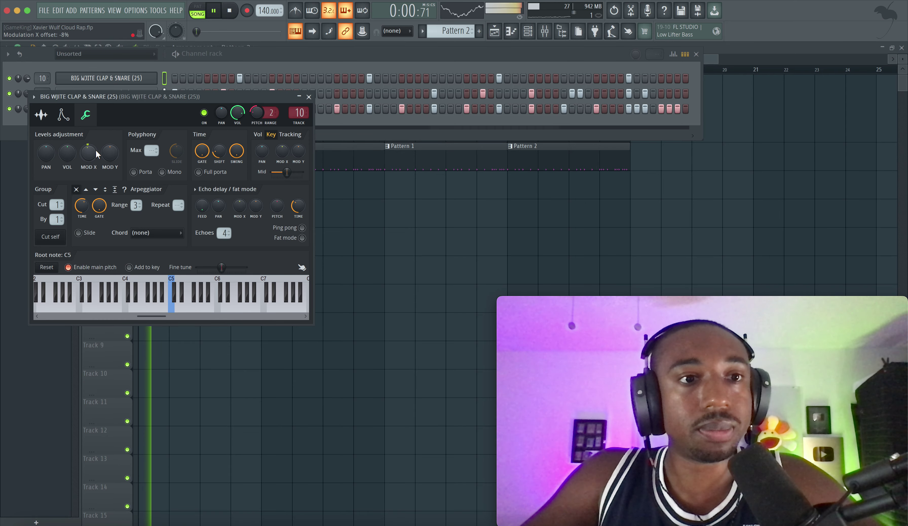
left_click(310, 97)
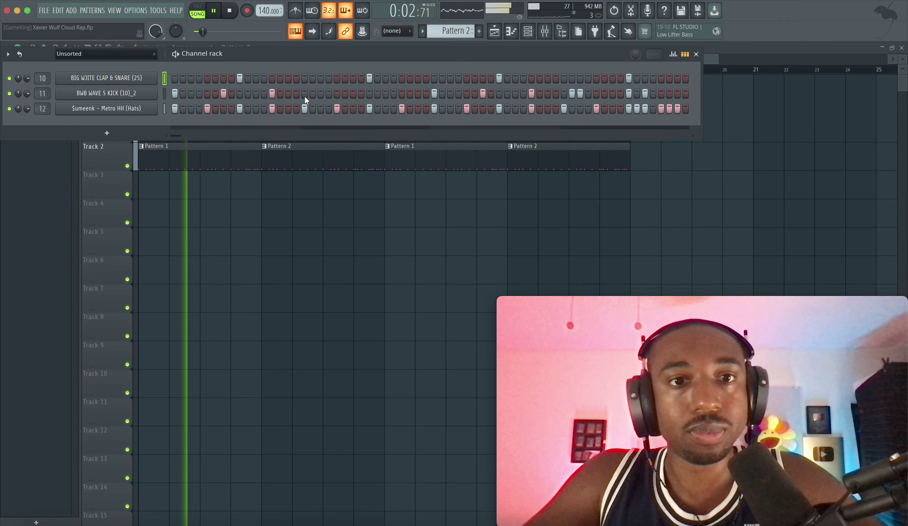
Open the hi-hat channel's settings, stop playback and check the buffer length in the audio settings
left_click(270, 196)
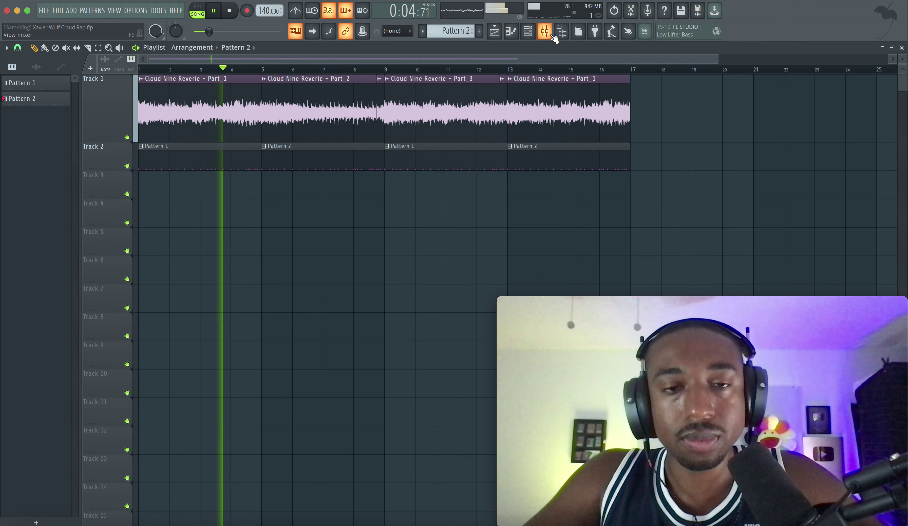
left_click(530, 33)
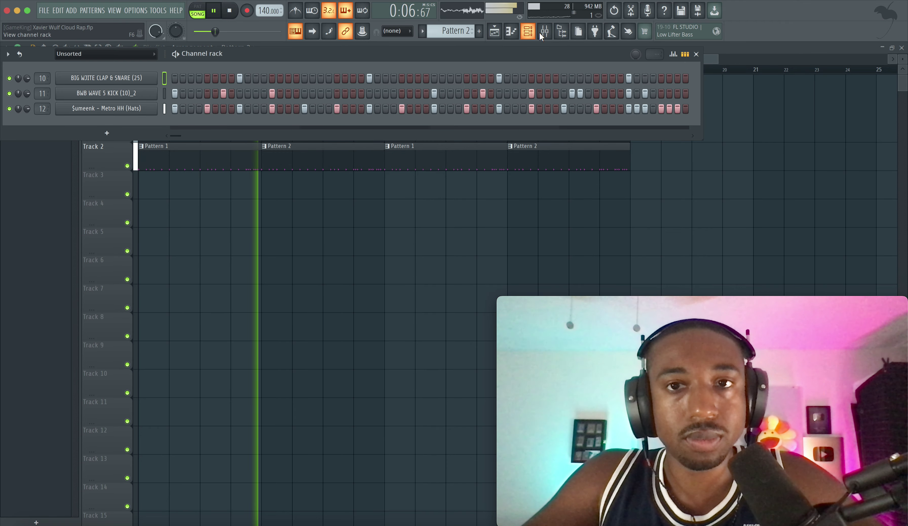
left_click(145, 109)
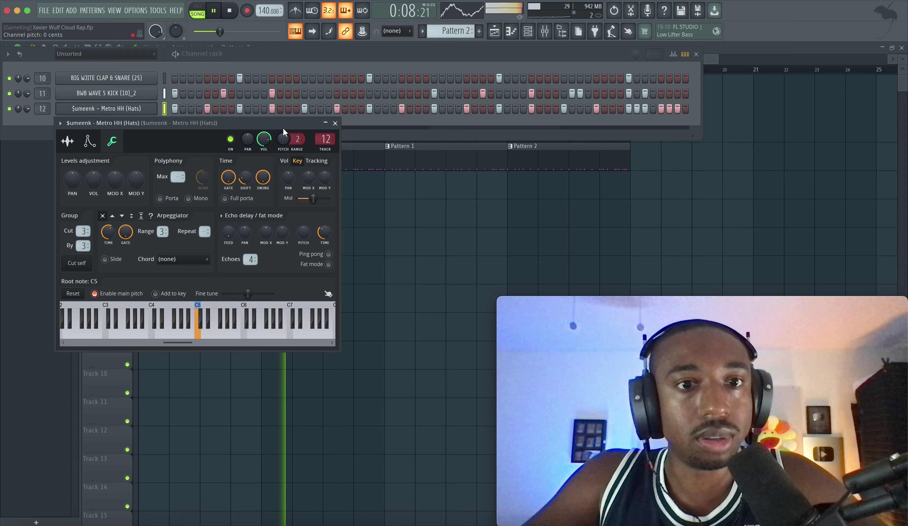
key("space")
left_click(139, 11)
left_click(146, 42)
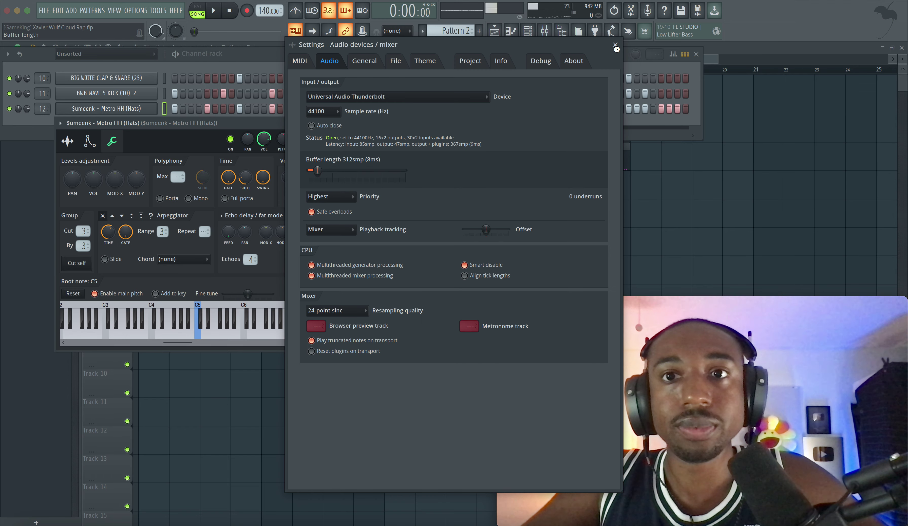
left_click(615, 46)
left_click(335, 123)
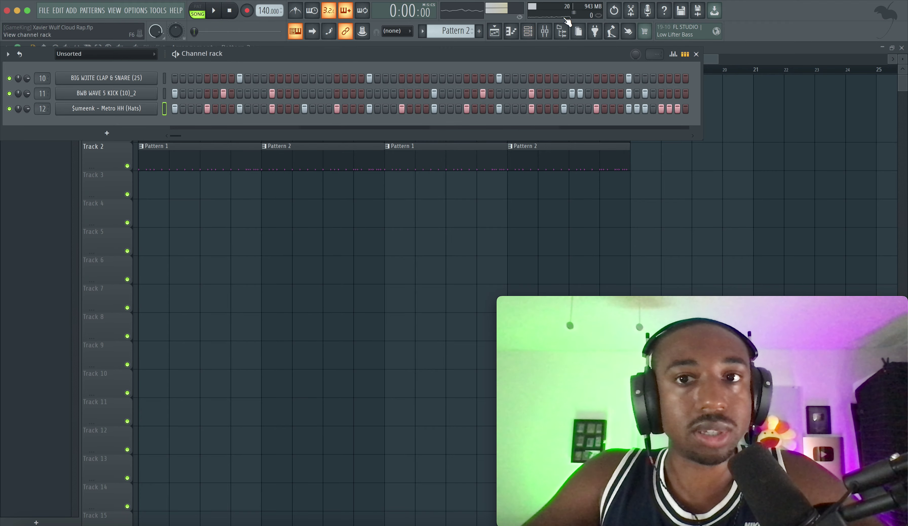
Lower the hi-hat channel's pitch while the arrangement plays
left_click(544, 31)
key("space")
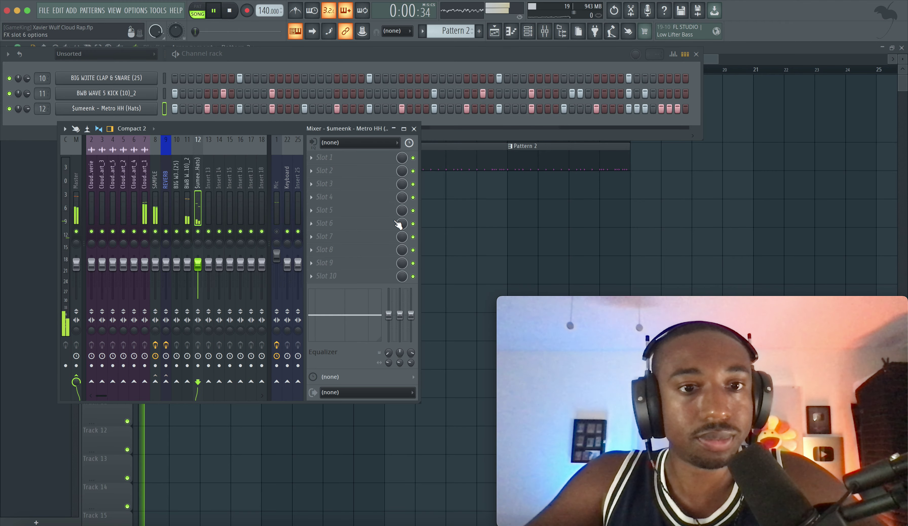
right_click(472, 200)
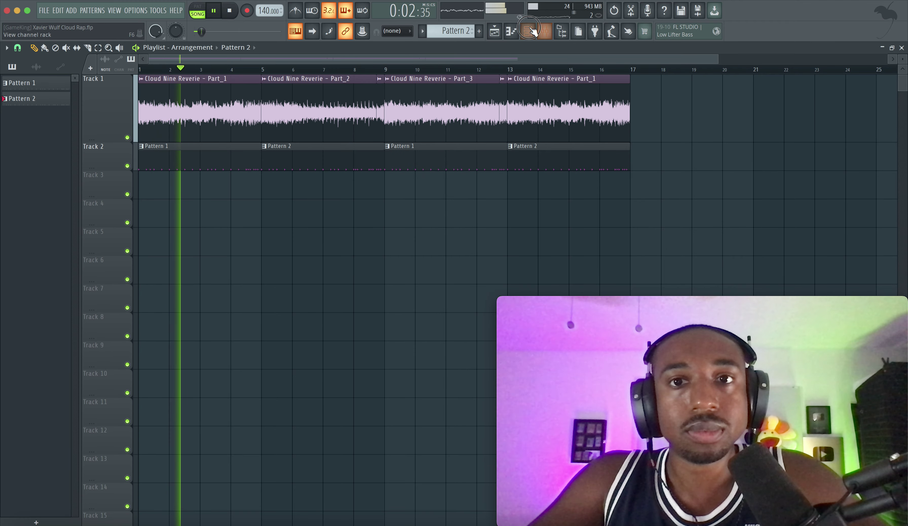
left_click(529, 31)
left_click(141, 108)
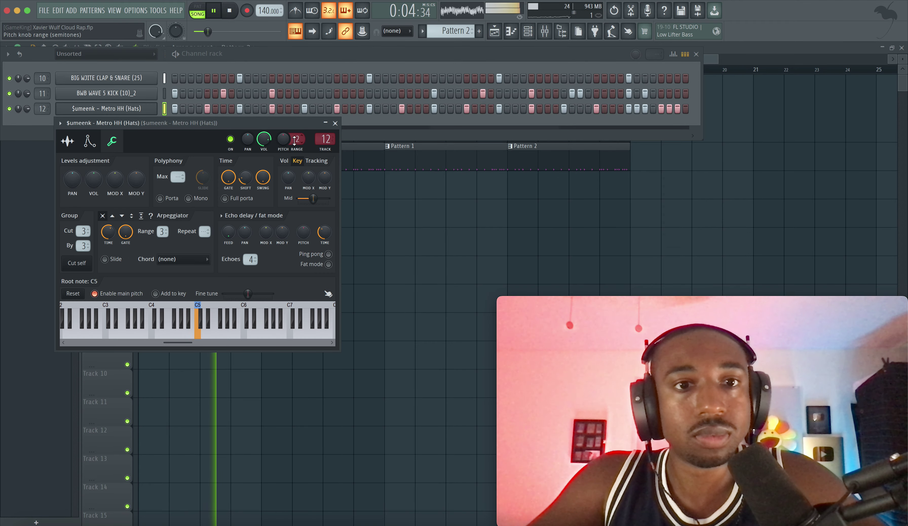
left_click_drag(283, 139, 282, 159)
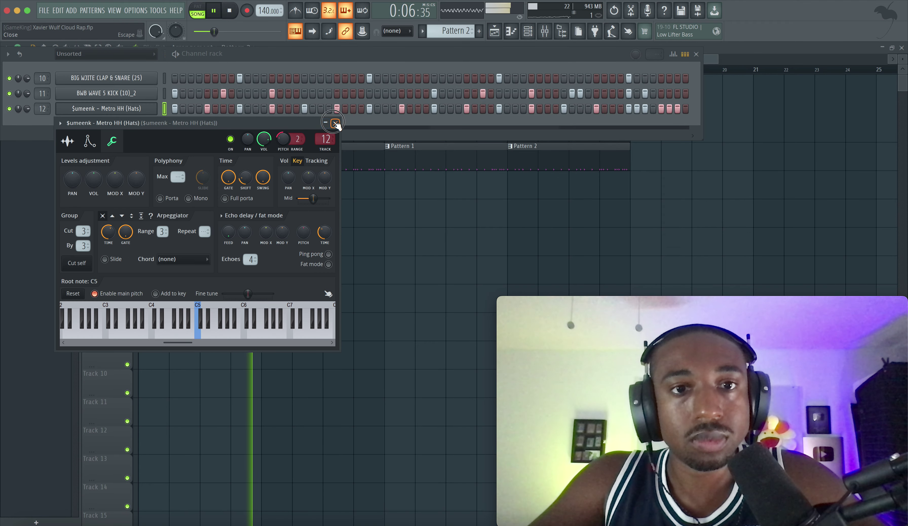
Nudge the hi-hat channel's modulation X offset, check its volume envelope settings and close the channel rack
left_click(335, 123)
right_click(311, 209)
left_click(528, 31)
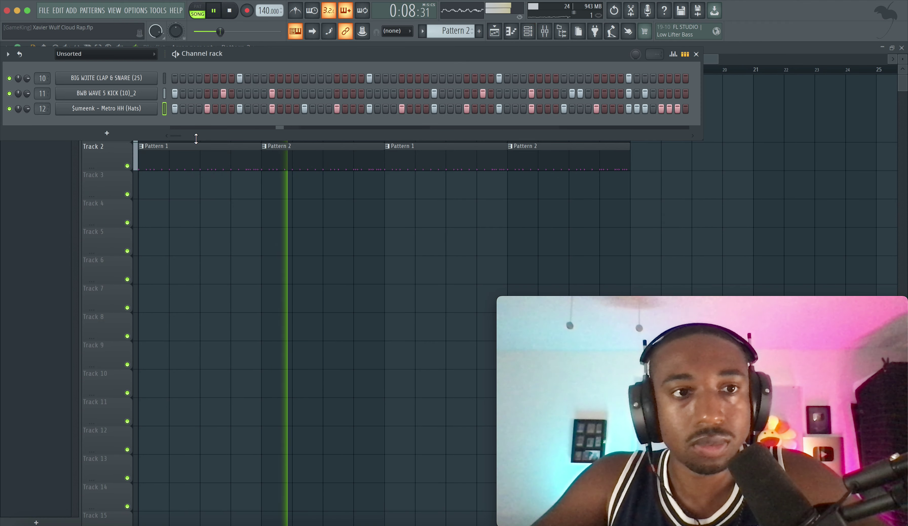
left_click(131, 108)
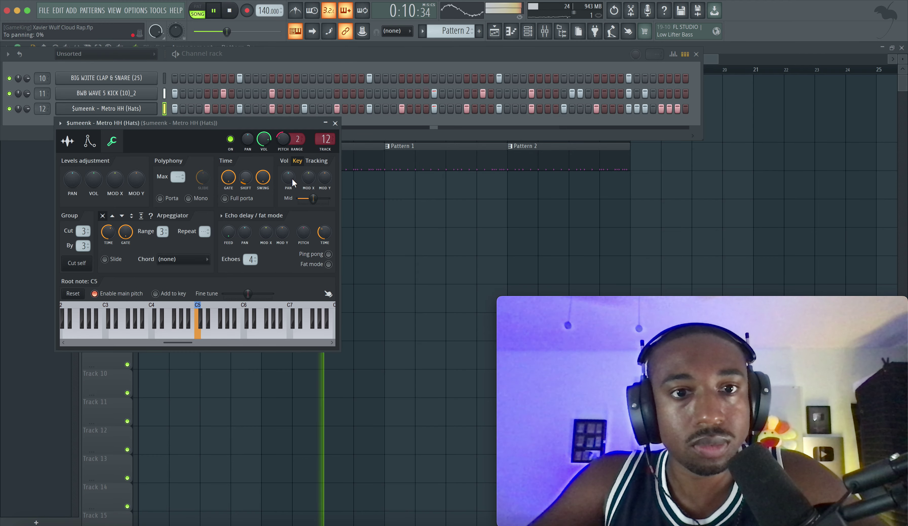
left_click_drag(115, 179, 114, 183)
left_click(90, 140)
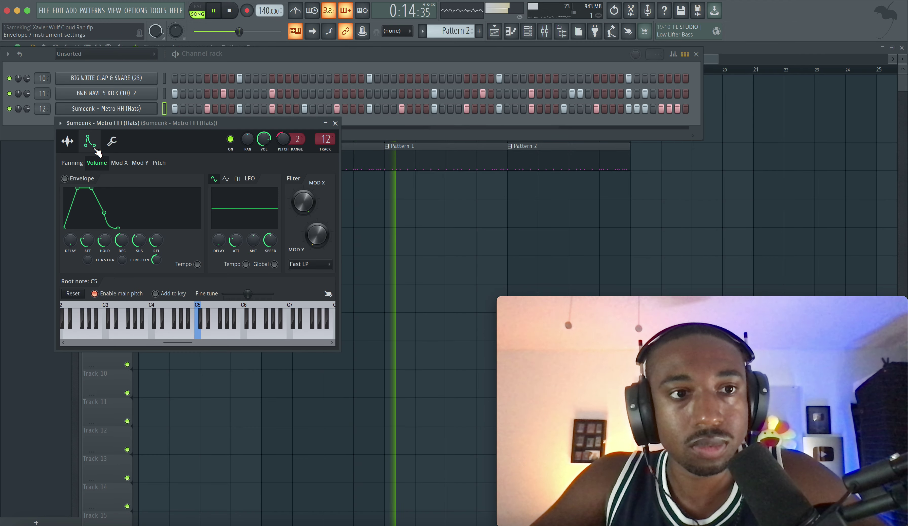
left_click(335, 123)
key("F6")
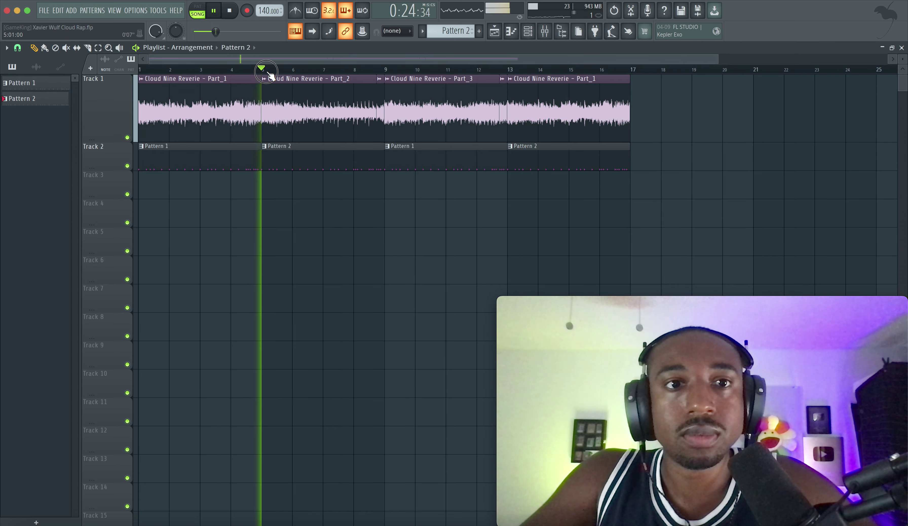
Replace the fourth sample clip at bar 13 on Track 1 with a copy of Cloud Nine Reverie - Part_2
right_click(552, 106)
left_click_drag(295, 112, 538, 111)
right_click(537, 111)
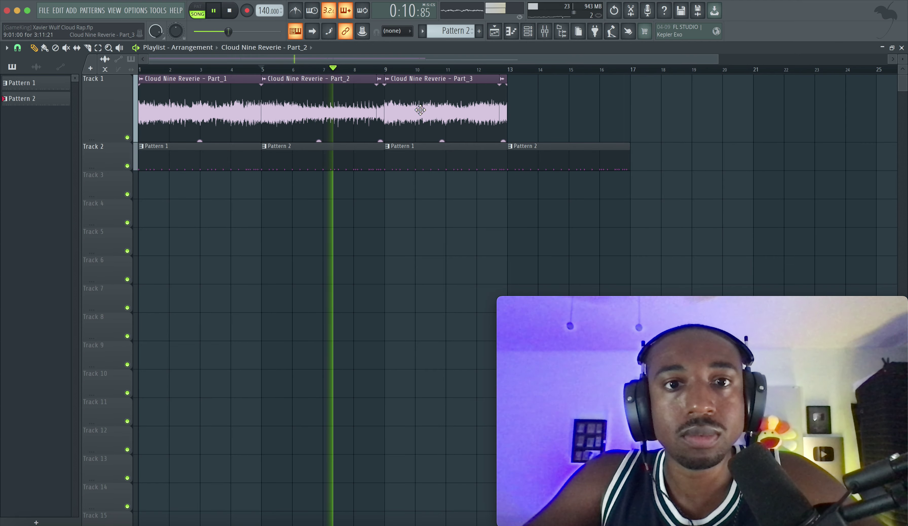
left_click(342, 112, "ctrl")
mouse_move(342, 109)
left_mouse_down()
mouse_move(594, 74)
mouse_move(579, 90)
left_mouse_up()
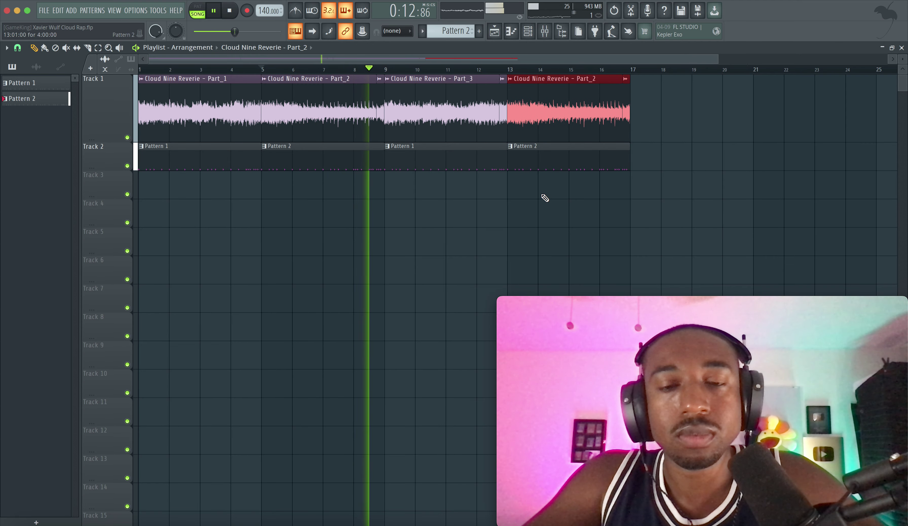
left_click(545, 197, "ctrl")
Stop playback, select the Keyboard mixer track and check the buffer length in the audio settings
left_click(546, 35)
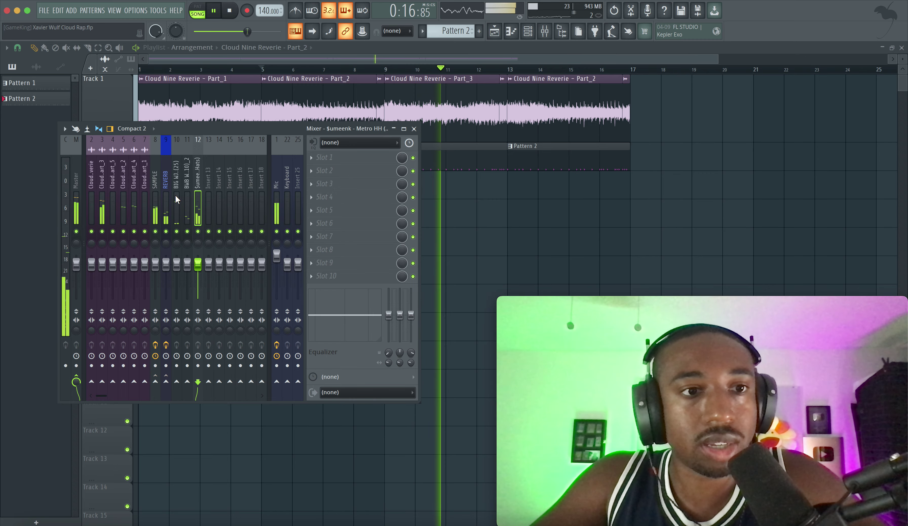
key("space")
left_click(288, 200)
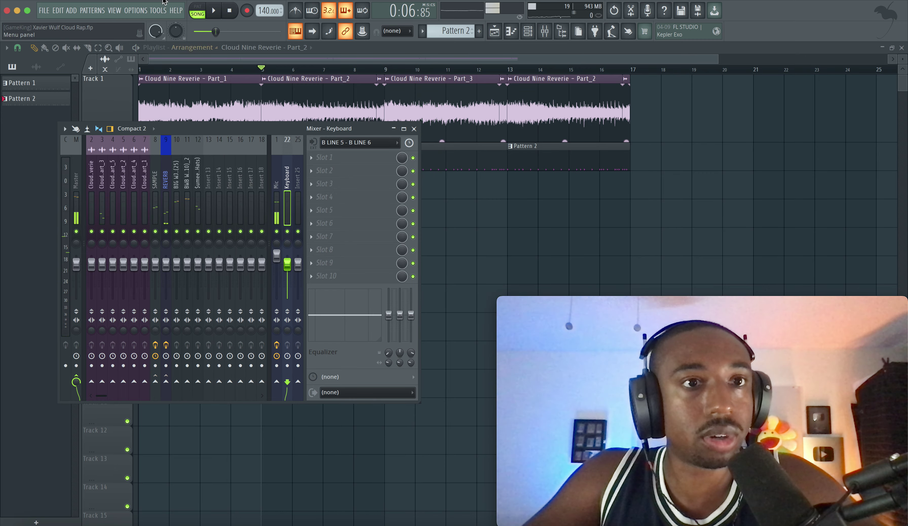
left_click(136, 10)
left_click(148, 39)
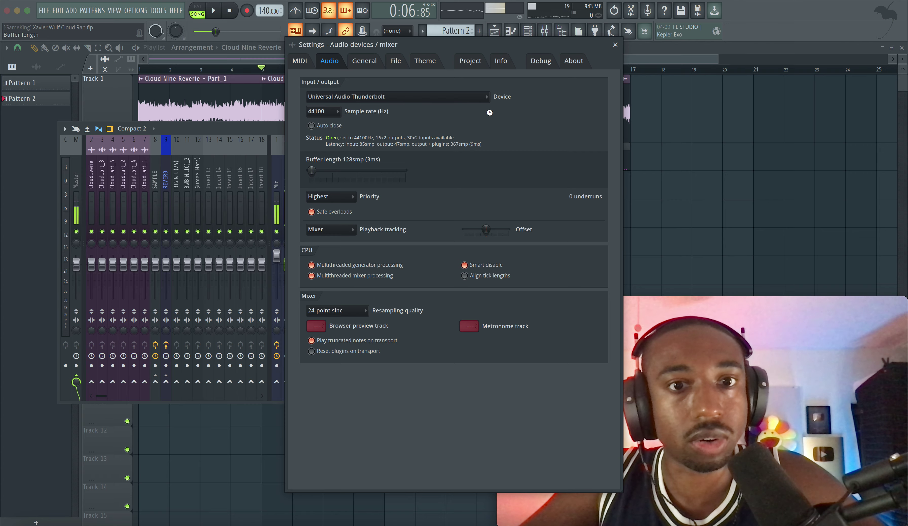
left_click(614, 45)
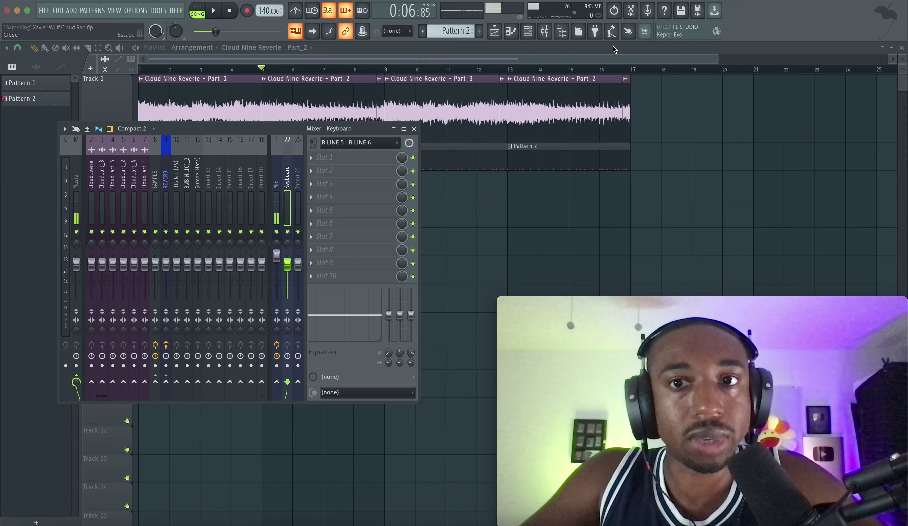
Minimise the Movie Recording window and check the MIDI input and output devices in the settings
mouse_move(515, 303)
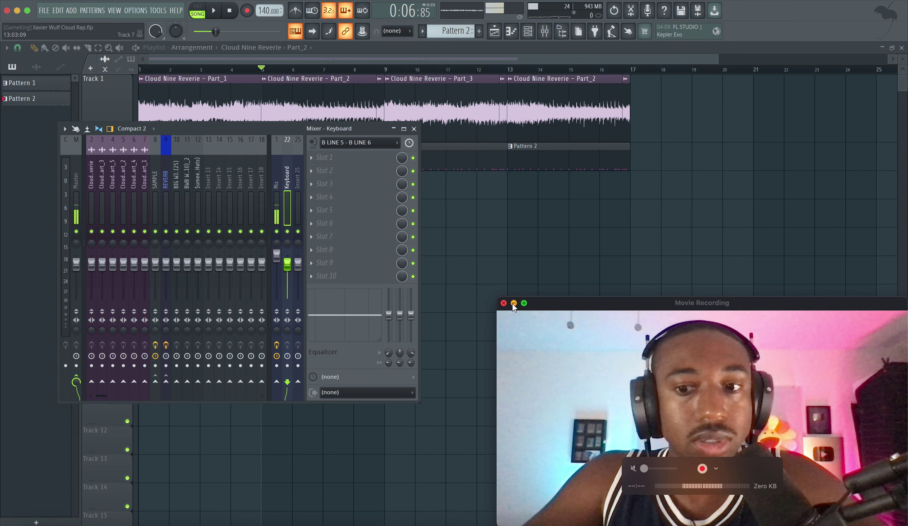
left_click(513, 303)
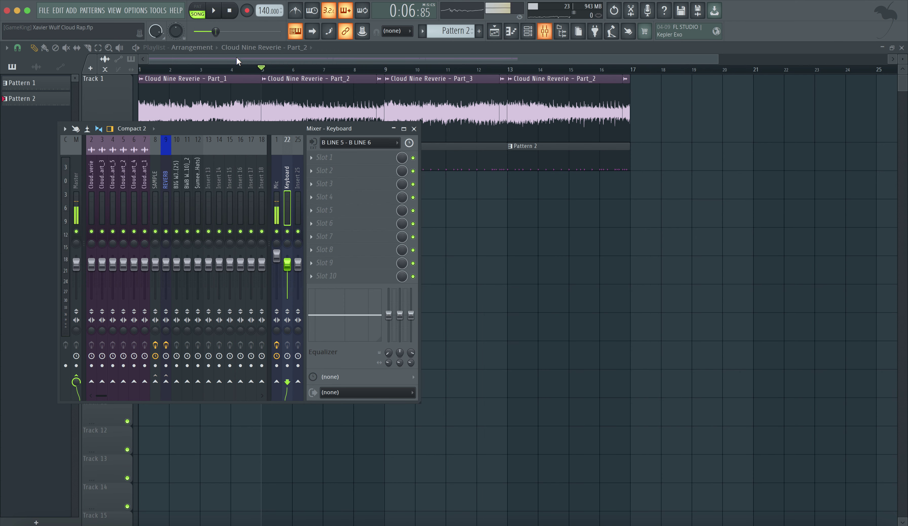
left_click(136, 10)
left_click(143, 35)
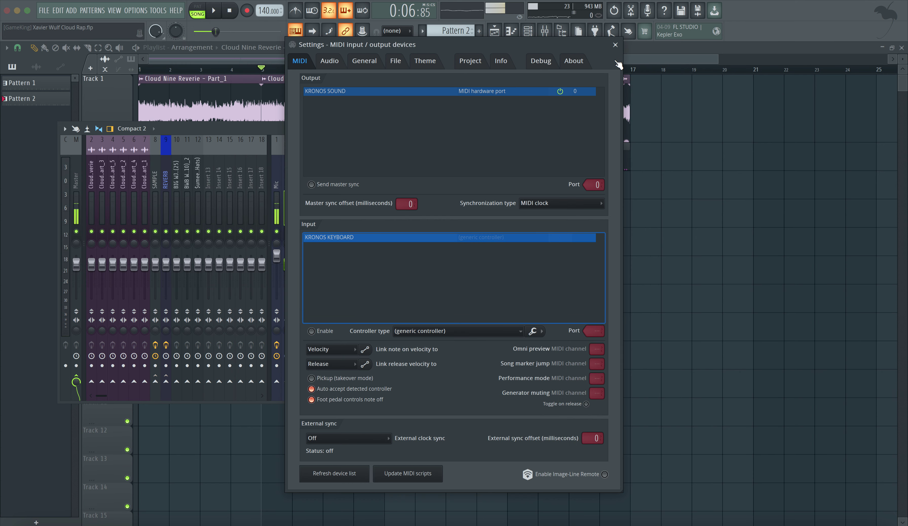
left_click(614, 46)
left_click(623, 337)
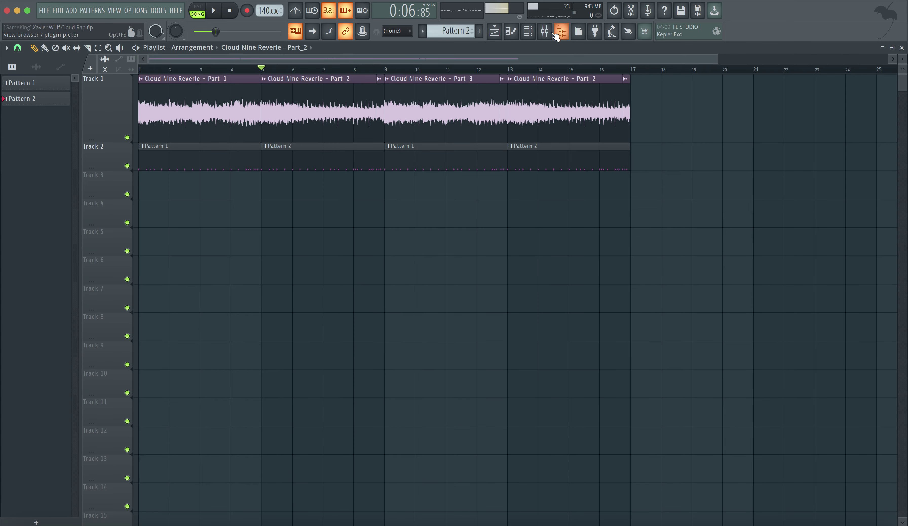
Mute the Mic mixer track and play the arrangement from bar 5 while checking the mixer
left_click(544, 31)
left_click(277, 232)
key("space")
left_click(498, 252)
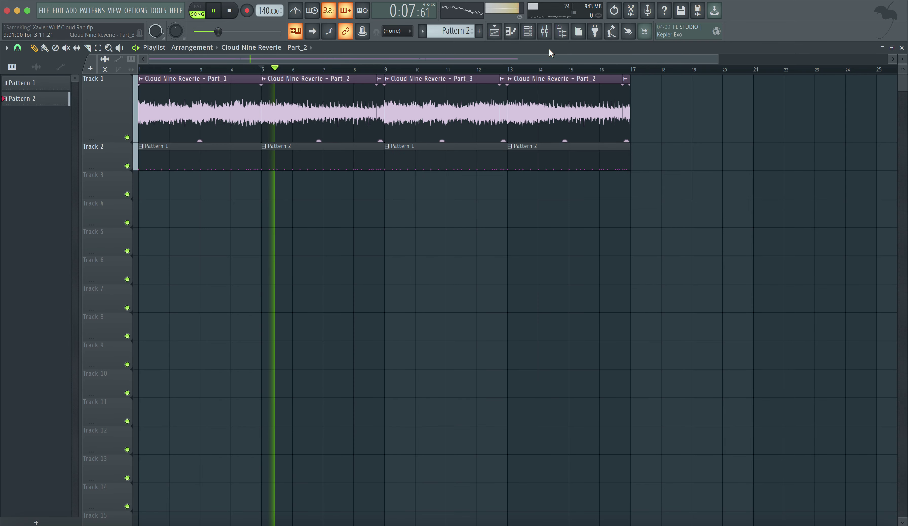
left_click(543, 32)
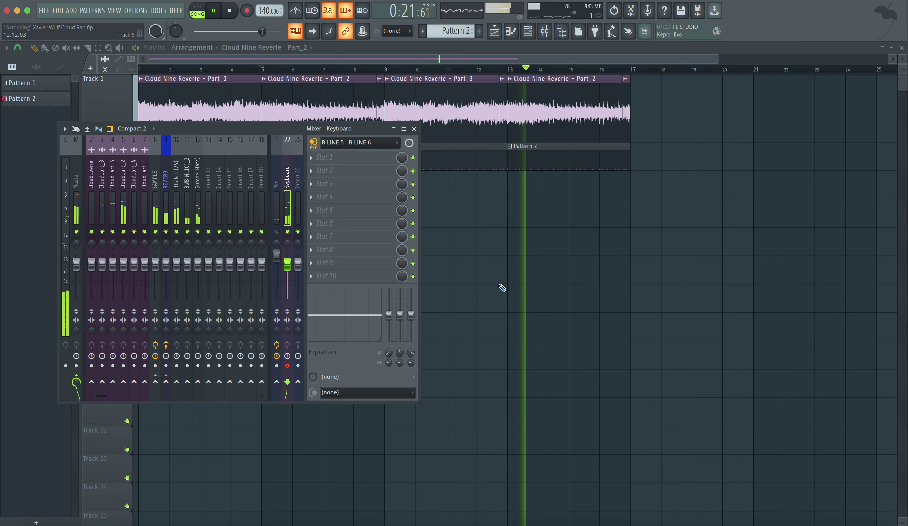
key("F9")
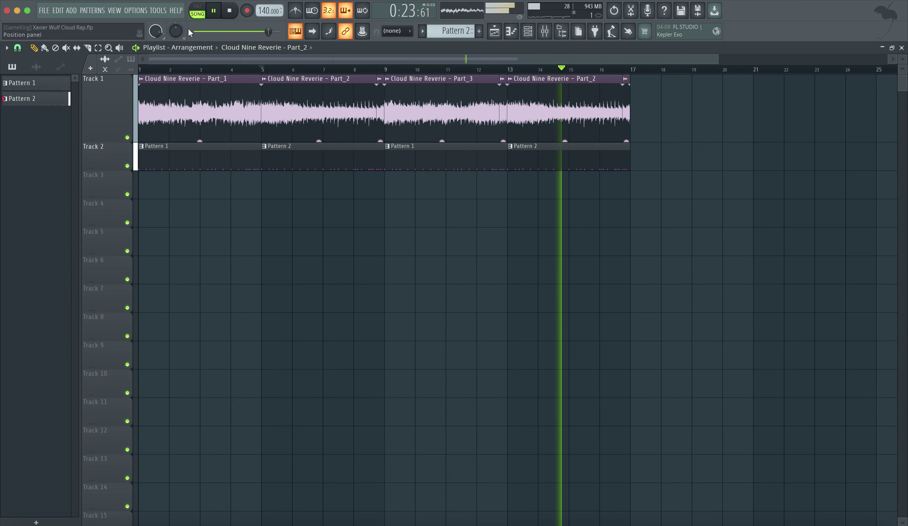
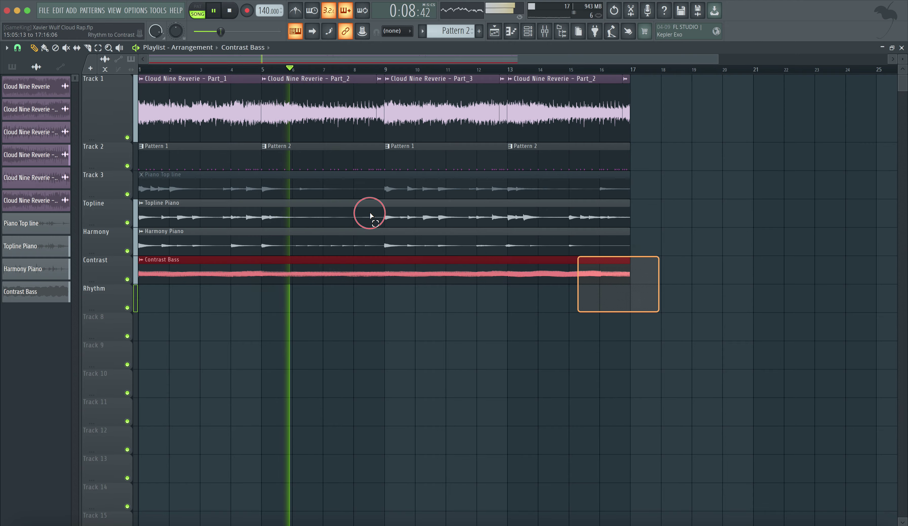
Duplicate the 16-bar arrangement to bar 17, delete the copied Contrast Bass clip and save the project
scroll(159, 91, "down", 3)
left_click_drag(160, 91, 488, 94)
right_click(516, 275)
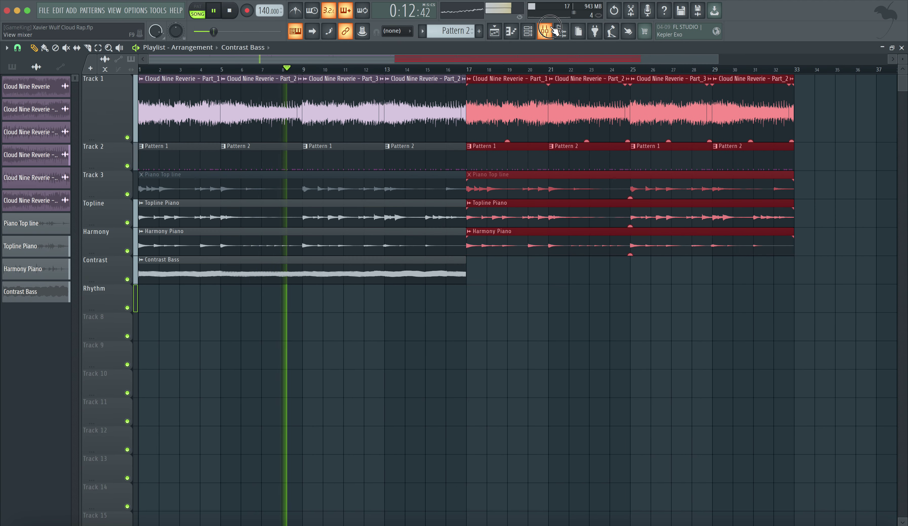
key("F9")
left_click(461, 281)
key("ctrl+s")
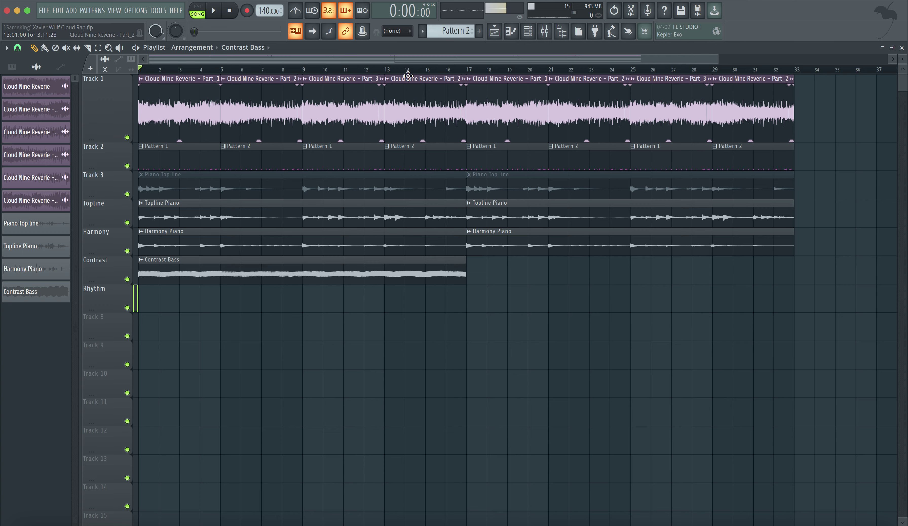
Record the keyboard onto the Rhythm track from about bar 15 to bar 33, redoing the first take
left_click(545, 34)
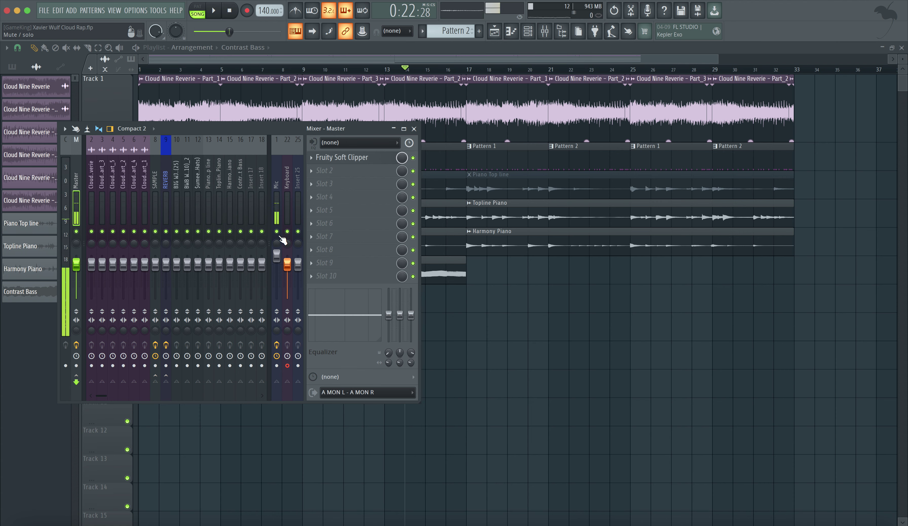
key("F9")
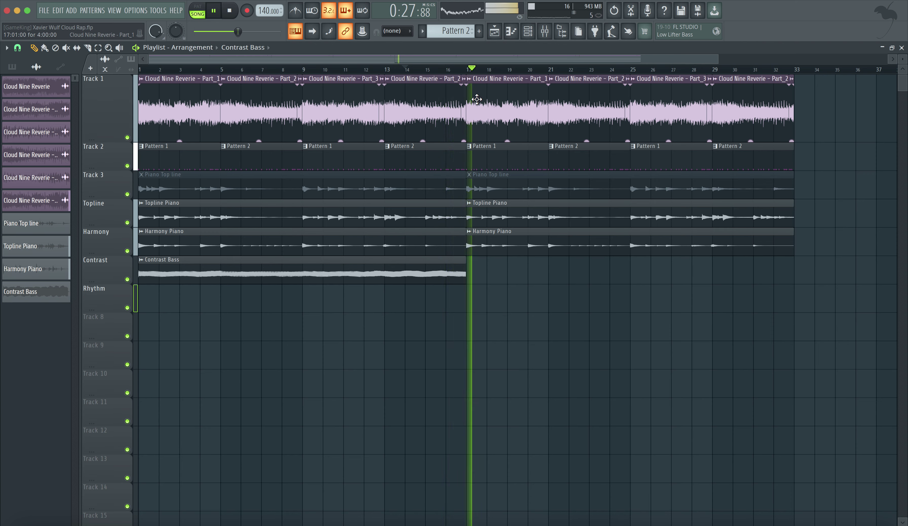
left_click(421, 70)
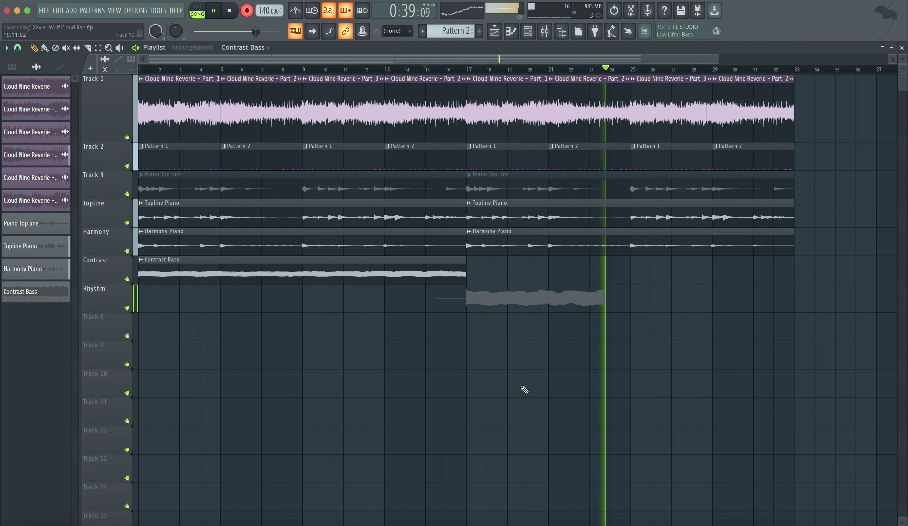
key("space")
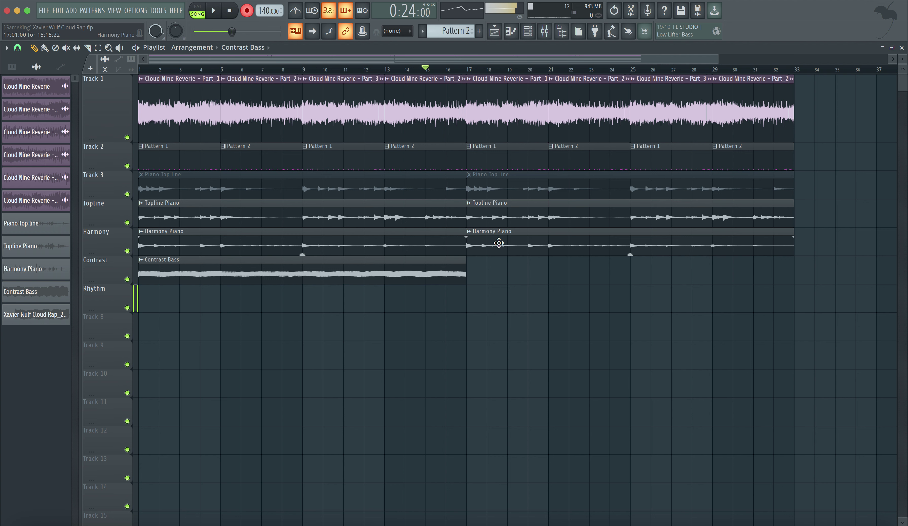
key("space")
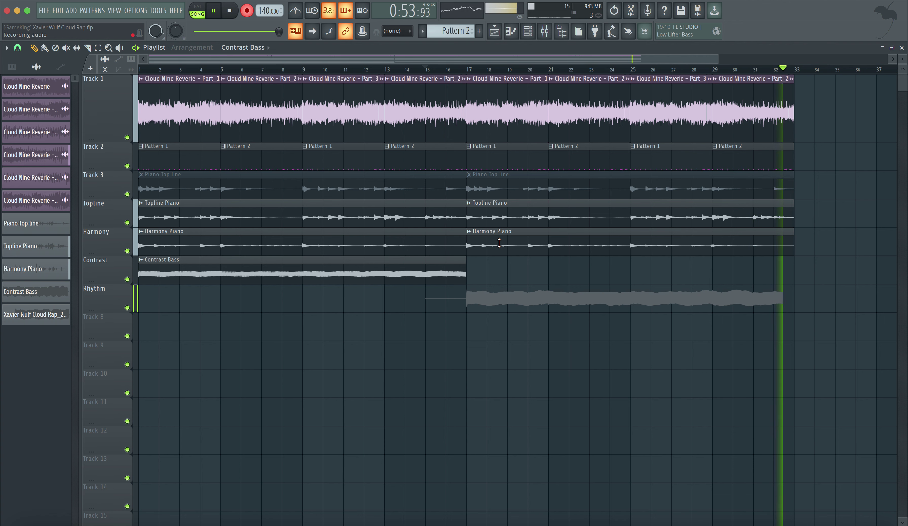
key("space")
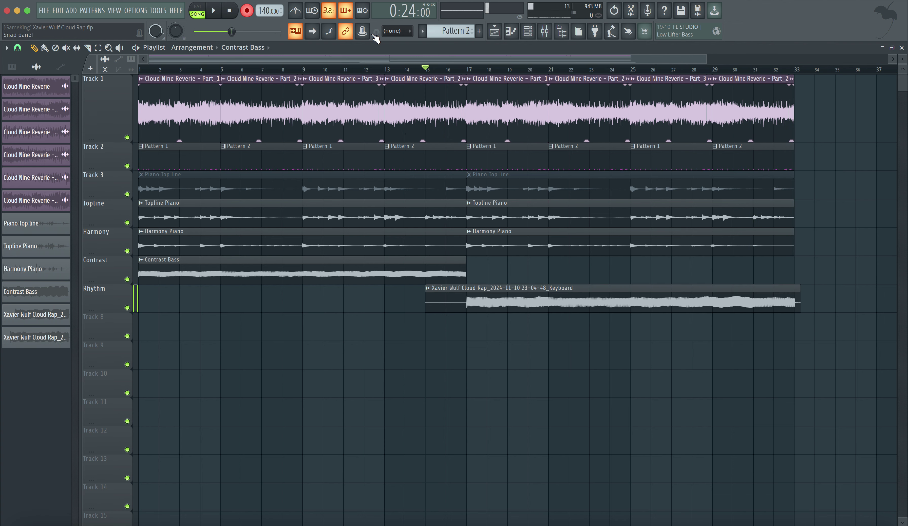
Trim the recorded Rhythm clip to run from bar 17 to bar 33 and rename it Contrast Bass 2
key("space")
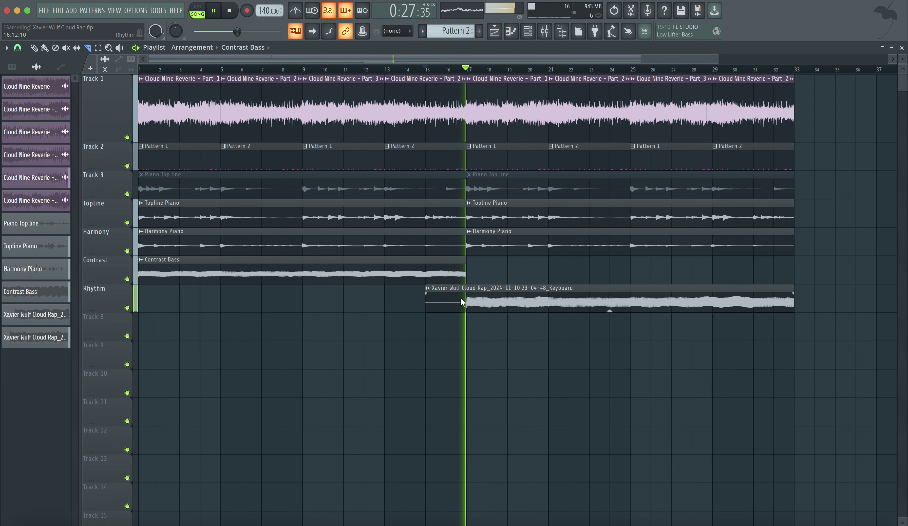
left_click_drag(465, 300, 465, 311)
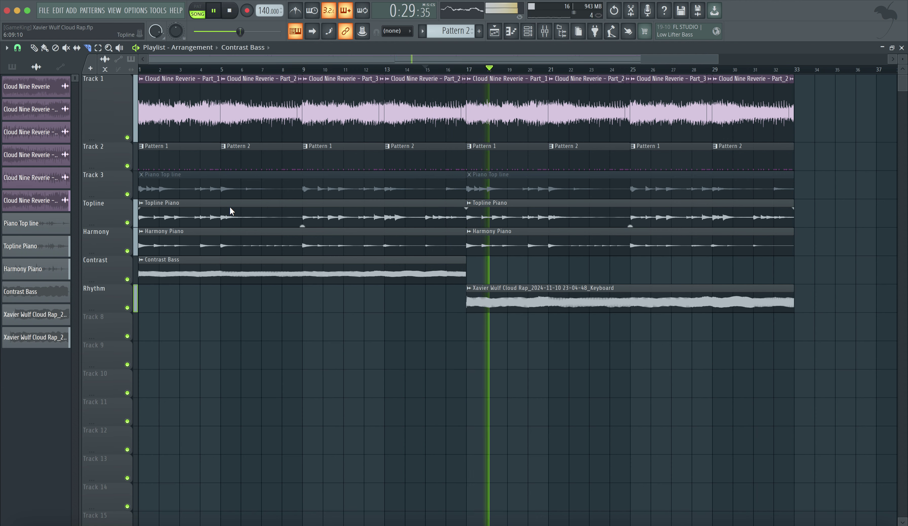
right_click(467, 289)
type("rContrast Bass")
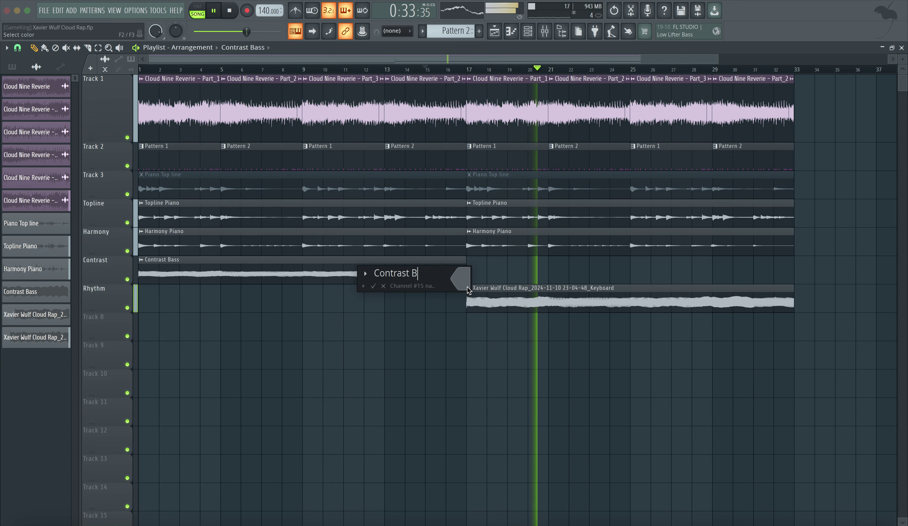
type(" 2")
key("Return")
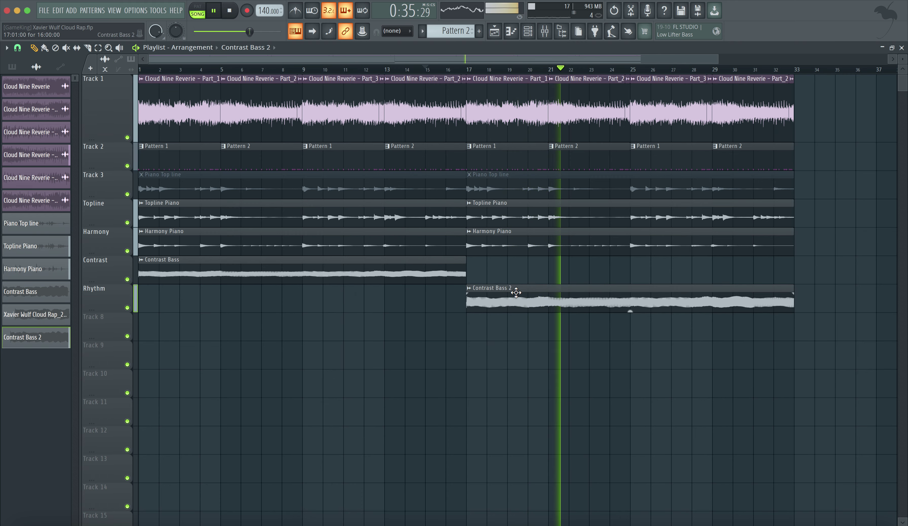
Route the Contrast Bass 2 channel to mixer track 17, save the project and replay from about bar 15
double_click(515, 292)
key("super+l")
right_click(472, 343)
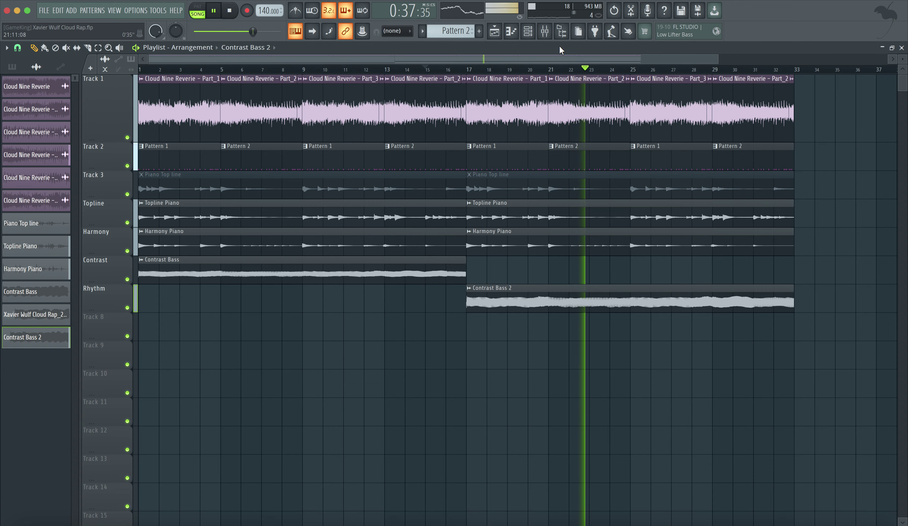
left_click(544, 31)
key("space")
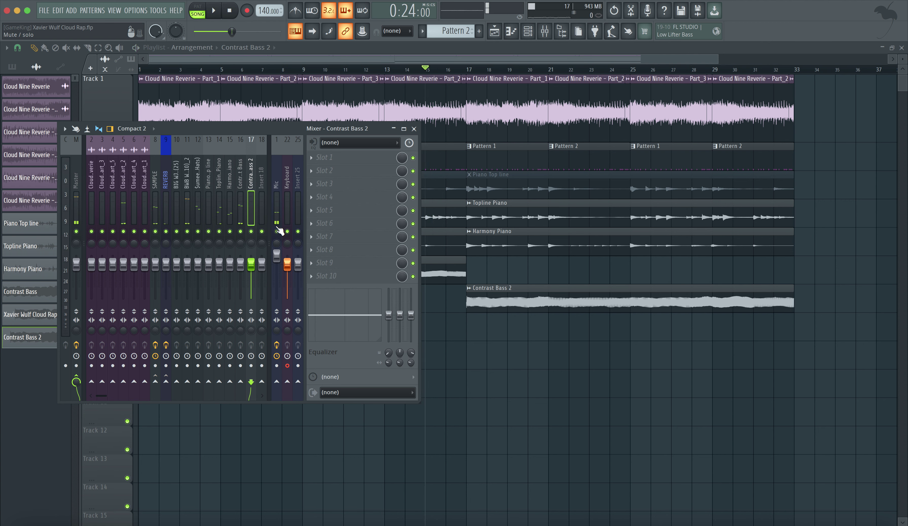
key("space")
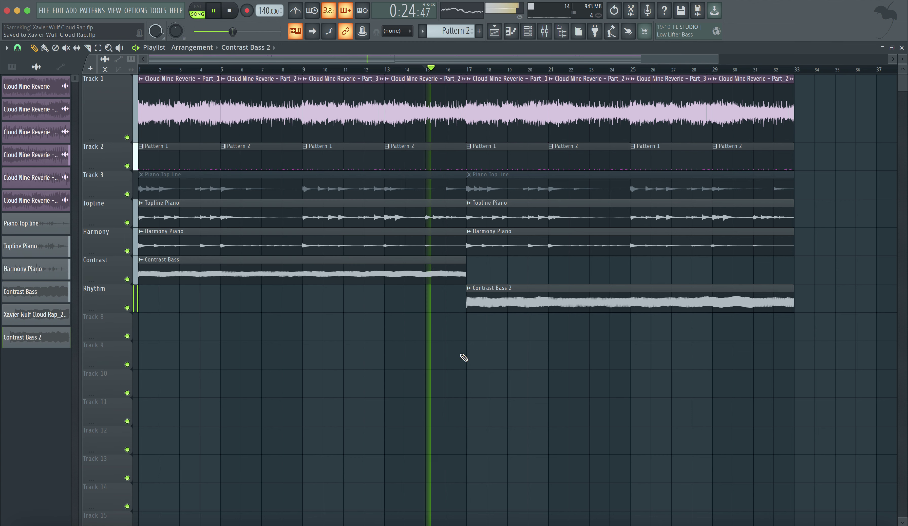
key("F9")
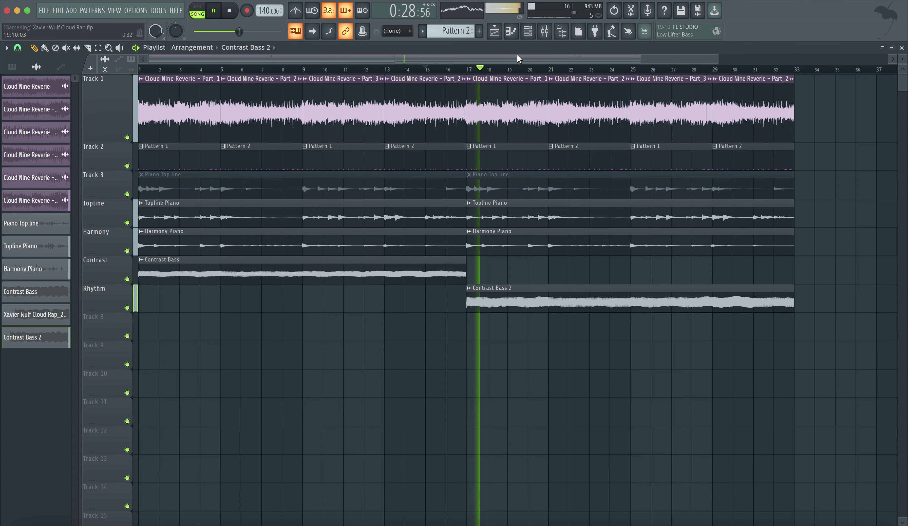
Add Fruity Stereo Enhancer to the third effect slot of the SAMPLE mixer track
left_click(544, 36)
left_click(156, 211)
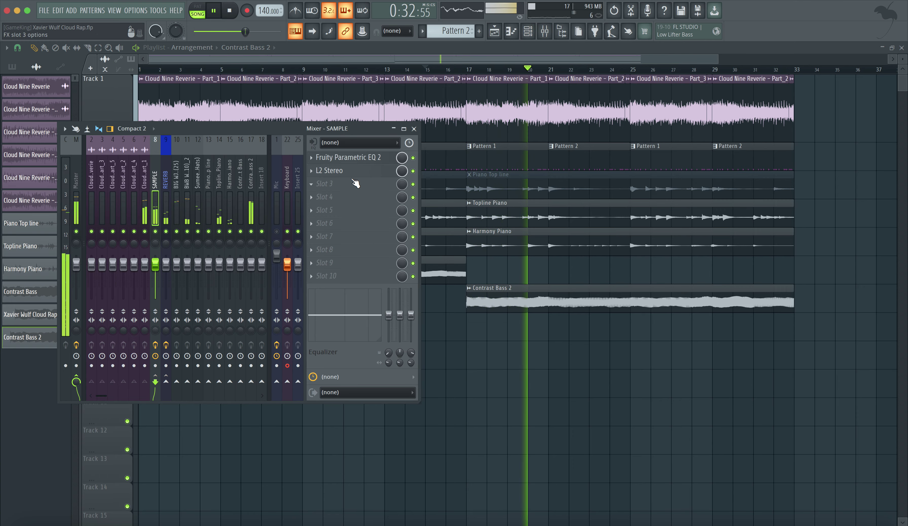
key("space")
left_click(331, 190)
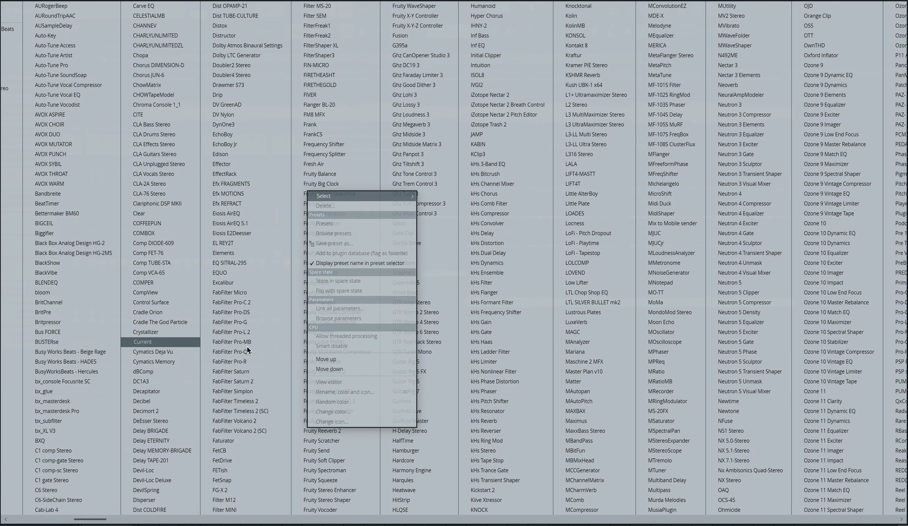
left_click(334, 490)
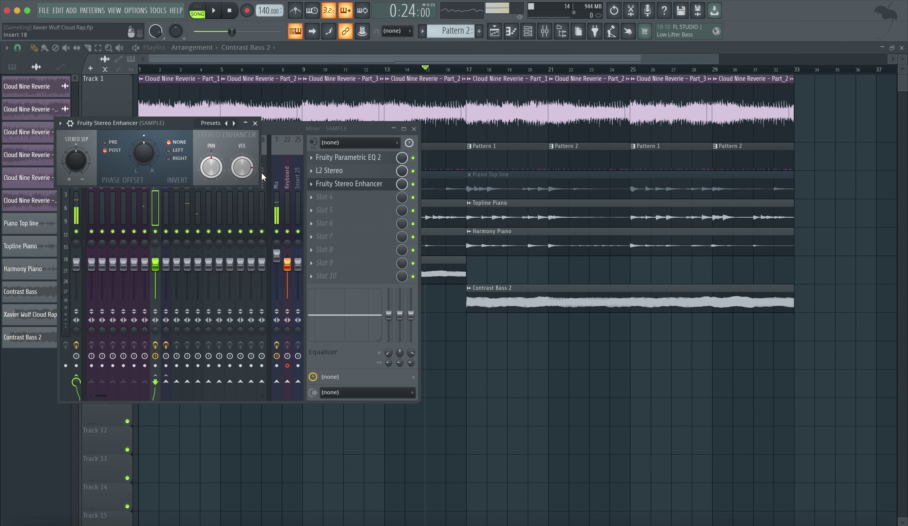
Set the SAMPLE track's Fruity Stereo Enhancer to invert the phase of the LEFT channel and close the effect
left_click(168, 150)
left_click(348, 184)
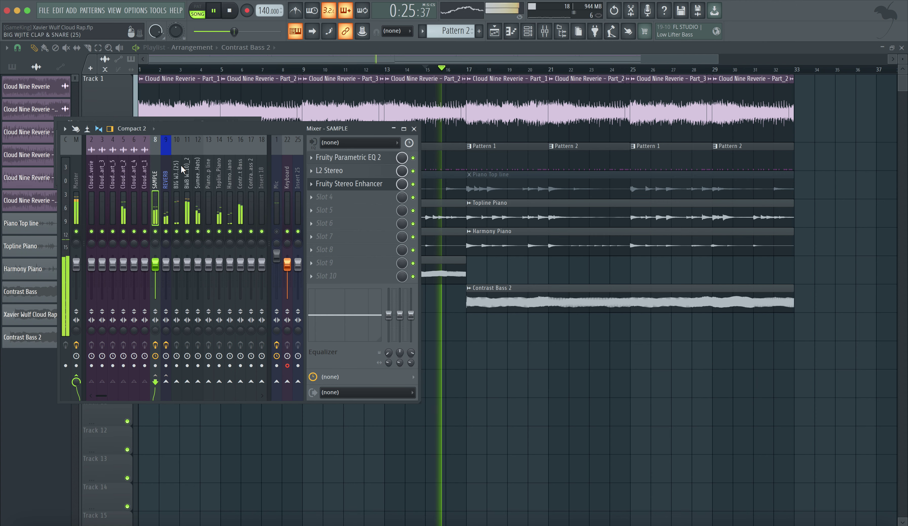
left_click(347, 184)
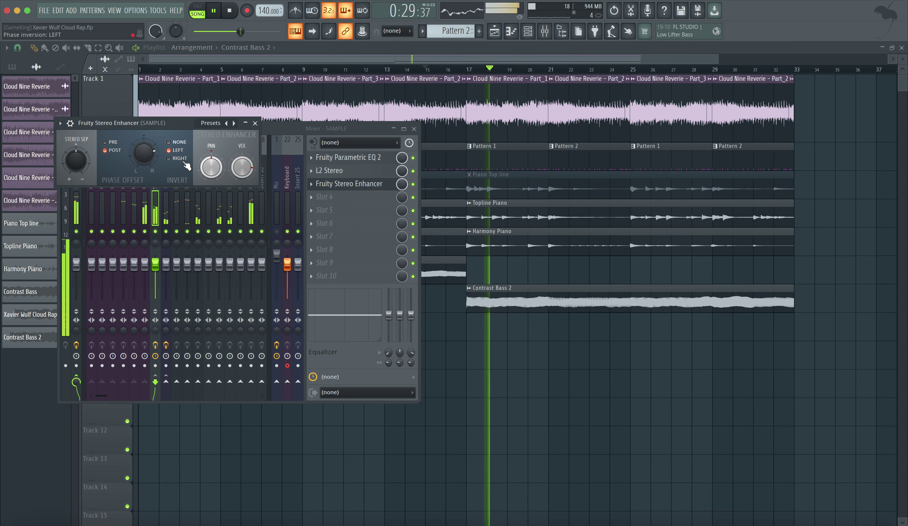
left_click(255, 124)
left_click(474, 346)
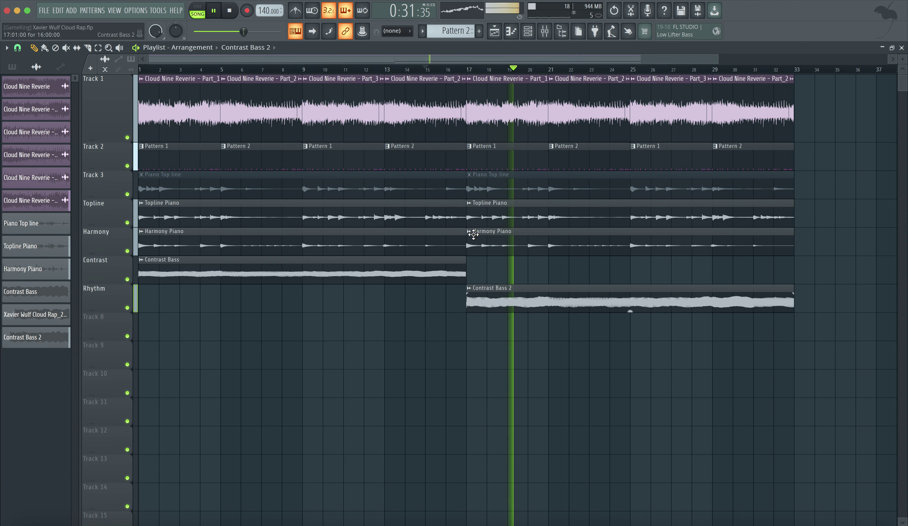
Replay the arrangement from about bar 15, toggling the Mic track's mute in the mixer
left_click(546, 35)
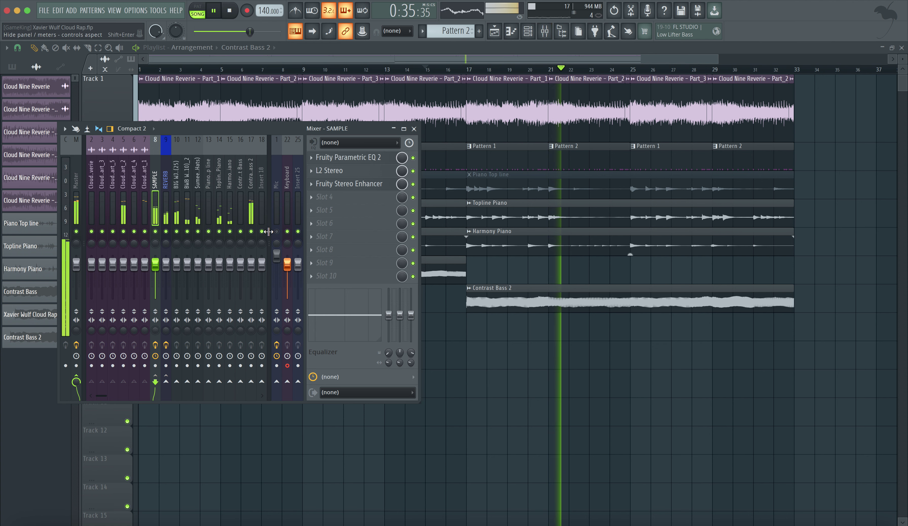
key("space")
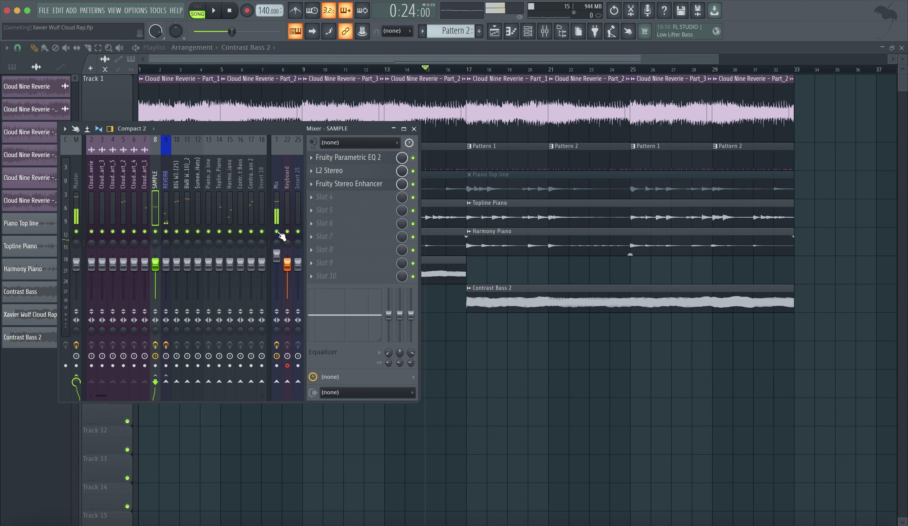
key("space")
key("space")
left_click(279, 231)
key("F9")
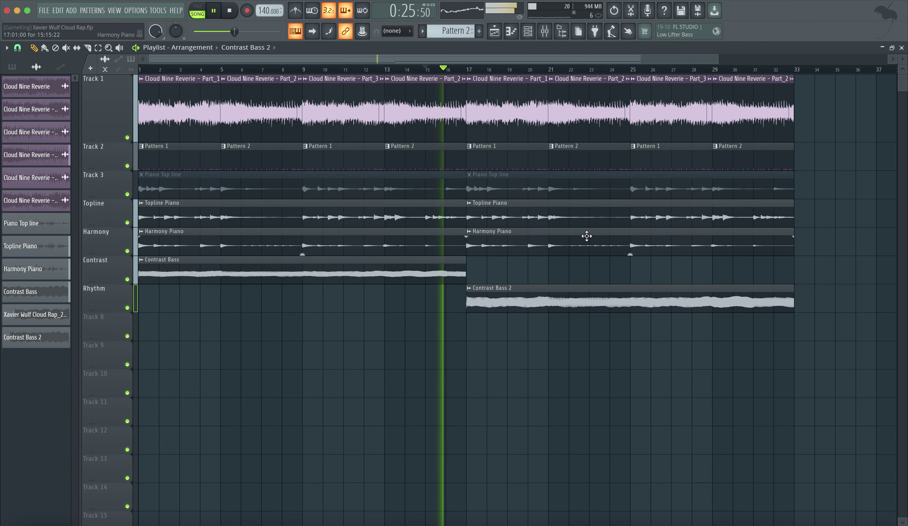
key("F9")
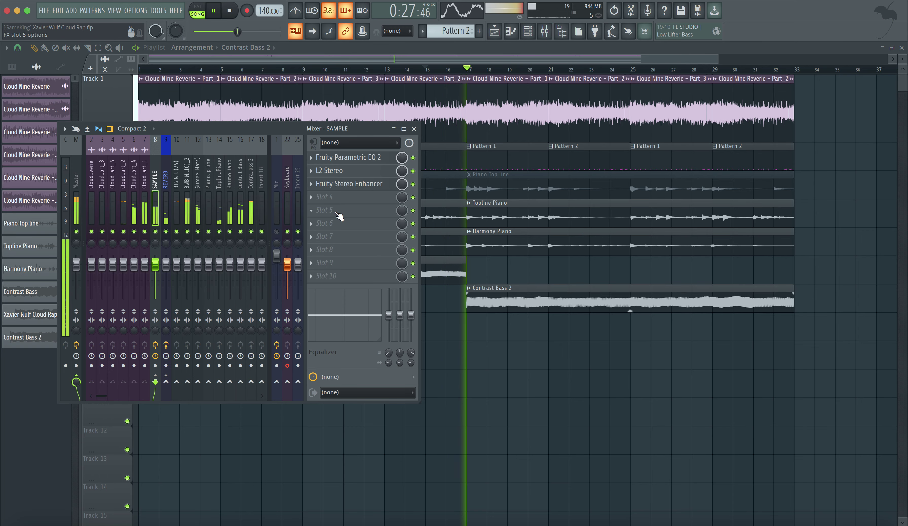
Save the project and play the arrangement from bar 1 with recording turned off
left_click(288, 210)
left_click(461, 377)
key("ctrl+s")
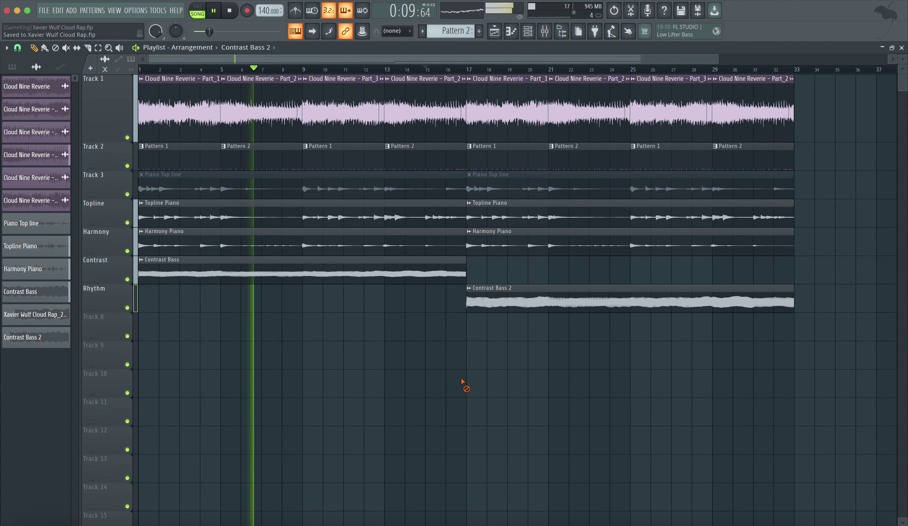
key("space")
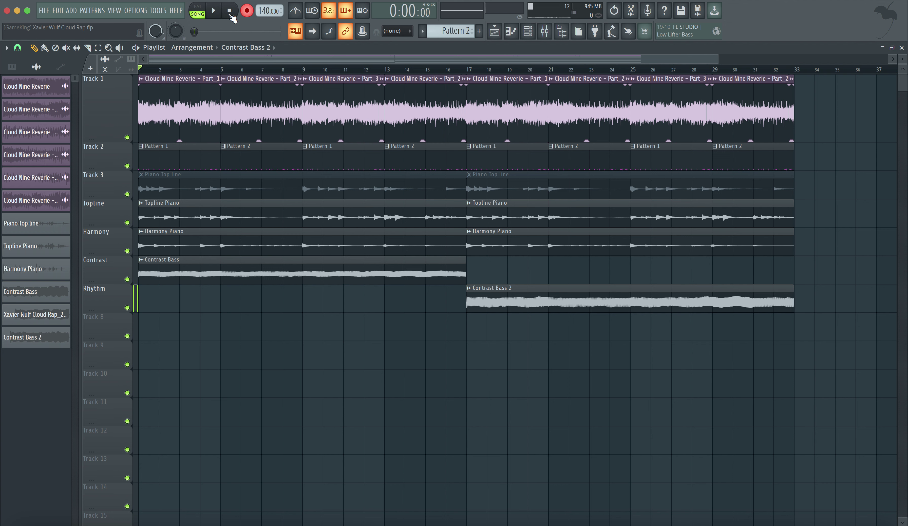
key("space")
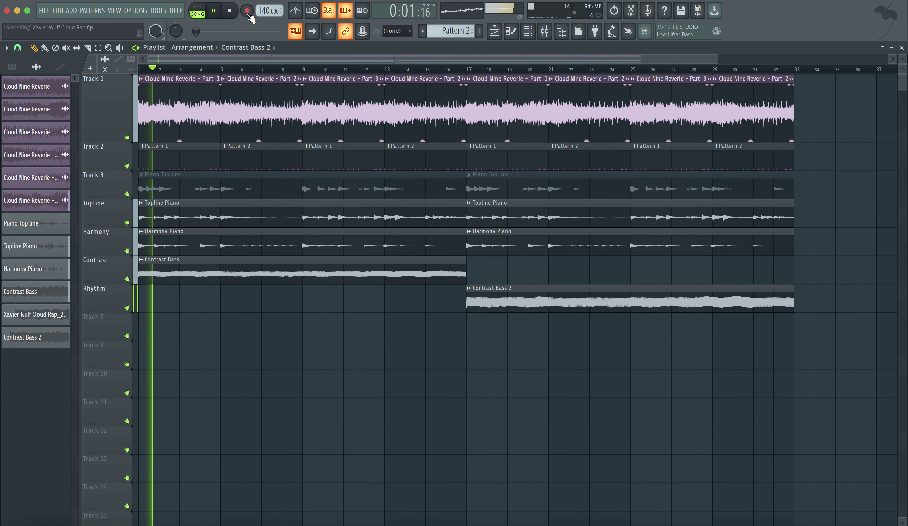
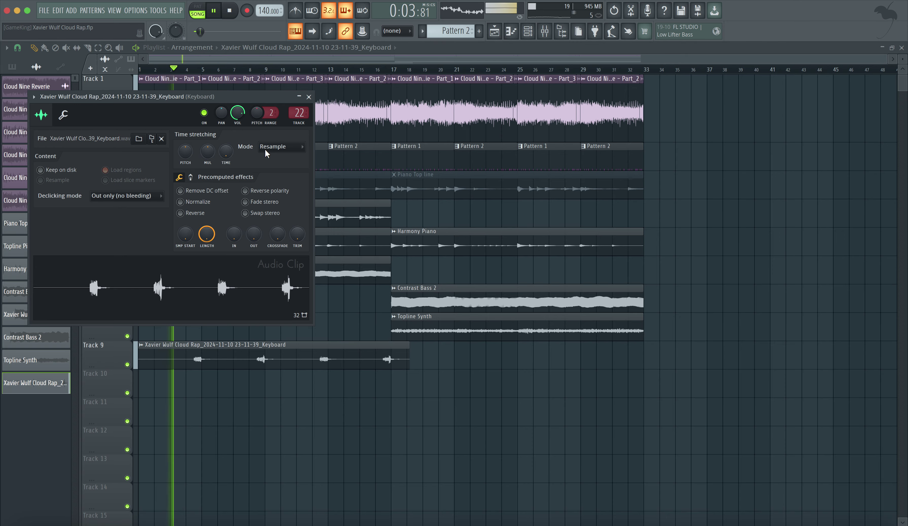
Close the recorded clip's channel settings and rename the keyboard clip on Track 9 to Topline Synth EXPRESS
left_click(309, 97)
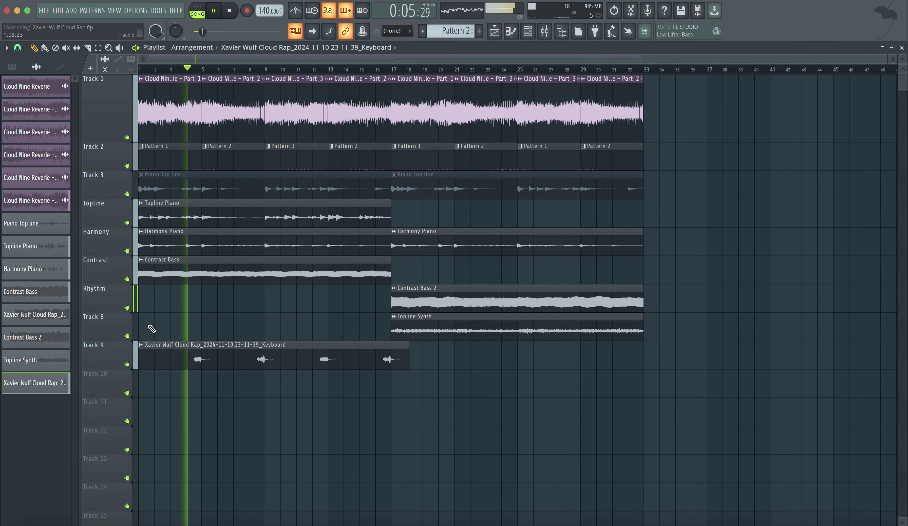
left_click(141, 345)
key("F2")
type("Sn")
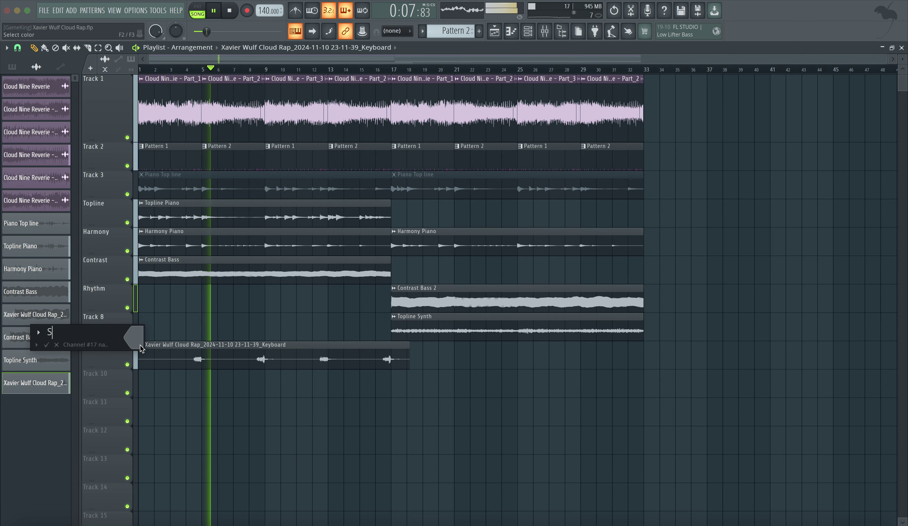
key("BackSpace")
key("BackSpace")
type("Topline")
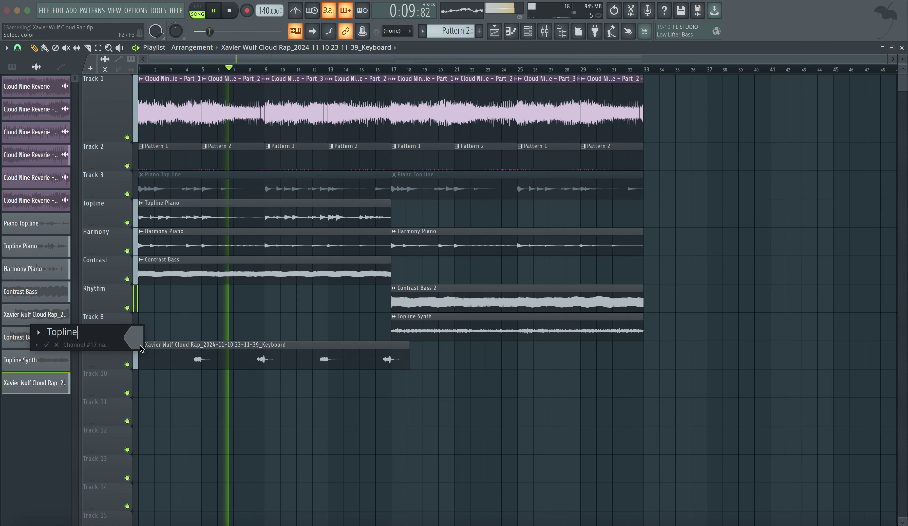
type(" Synth E")
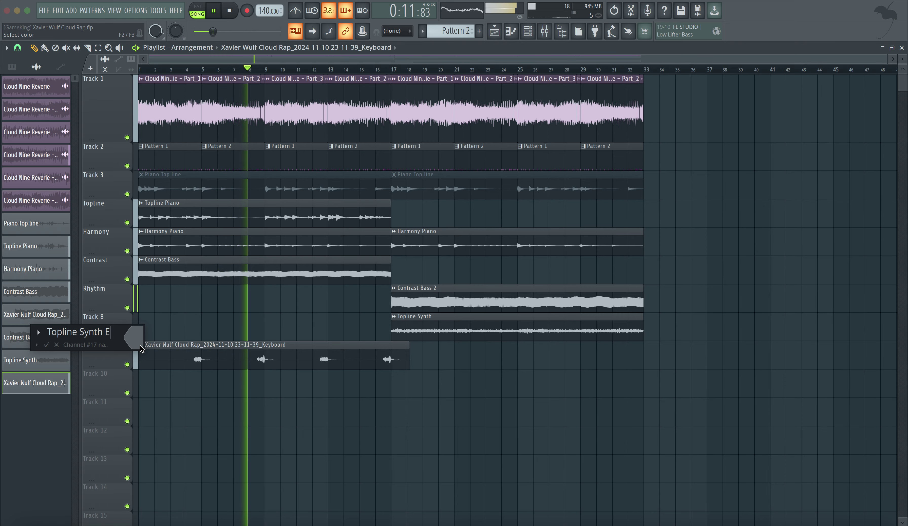
type("XPRESS")
key("Return")
Route the Topline Synth EXPRESS channel to mixer track 19 and send that track to the REVERB track
double_click(177, 347)
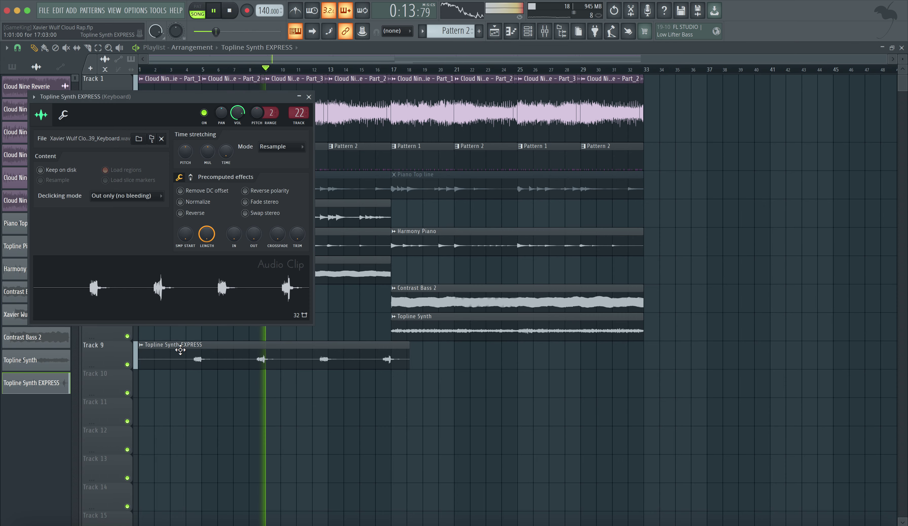
key("F9")
key("F12")
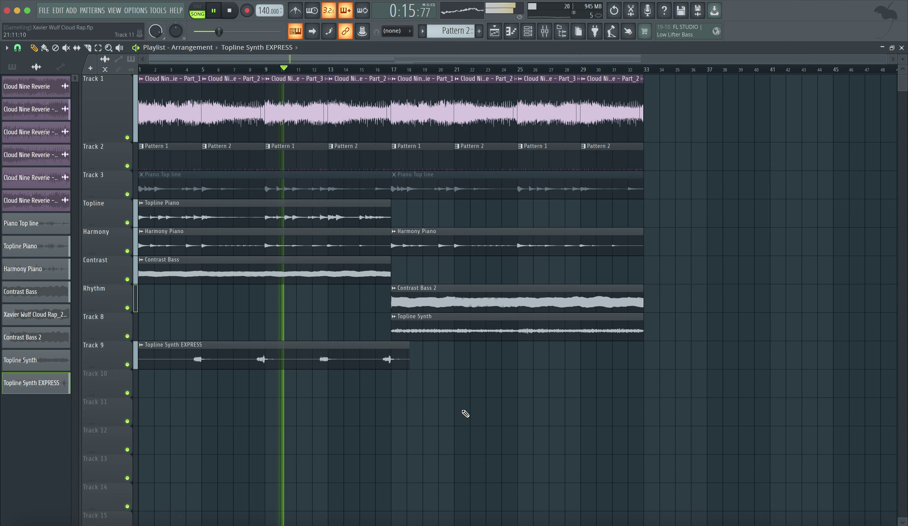
left_click(549, 37)
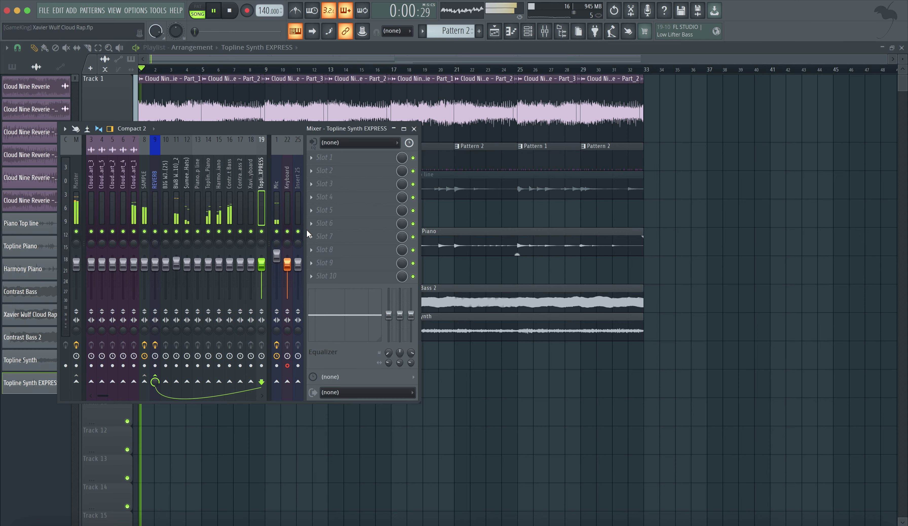
key("F9")
left_click(546, 36)
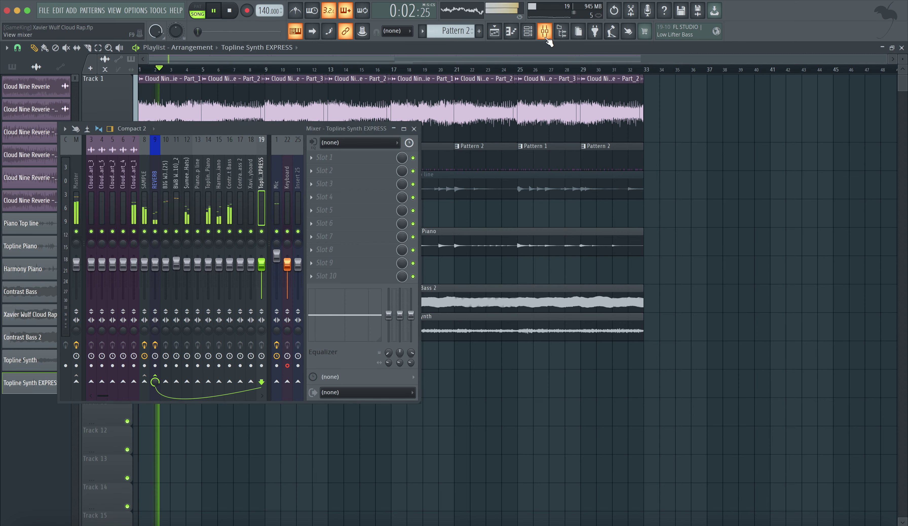
key("F9")
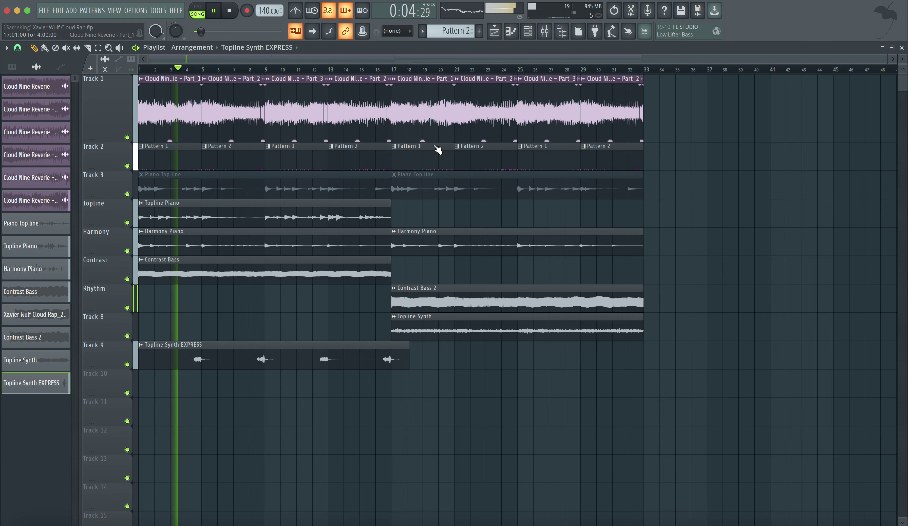
Lower the gain of the Topline Synth EXPRESS clip on Track 9 to about -4.9 dB
left_click(88, 48)
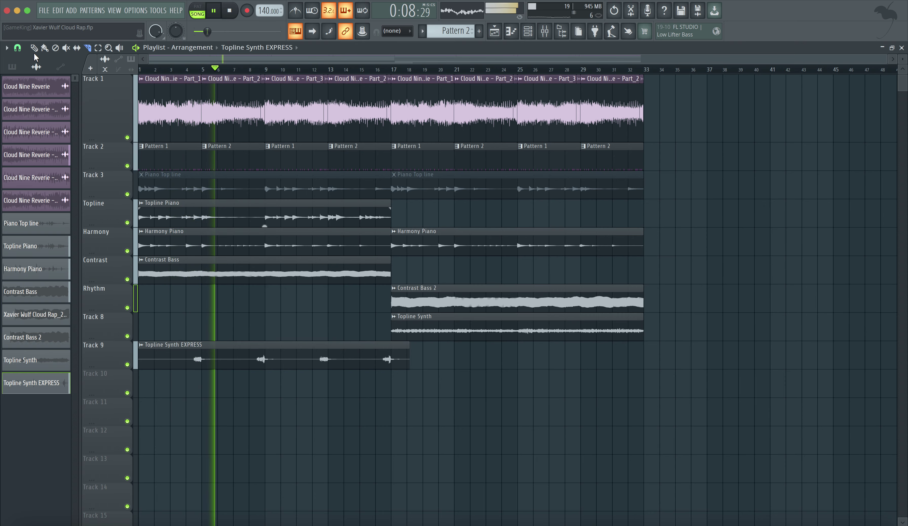
key("p")
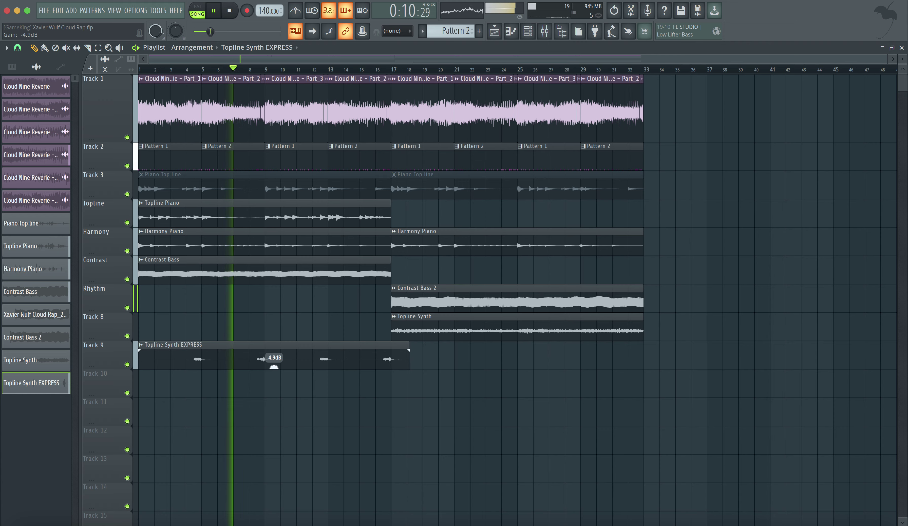
left_click(88, 48)
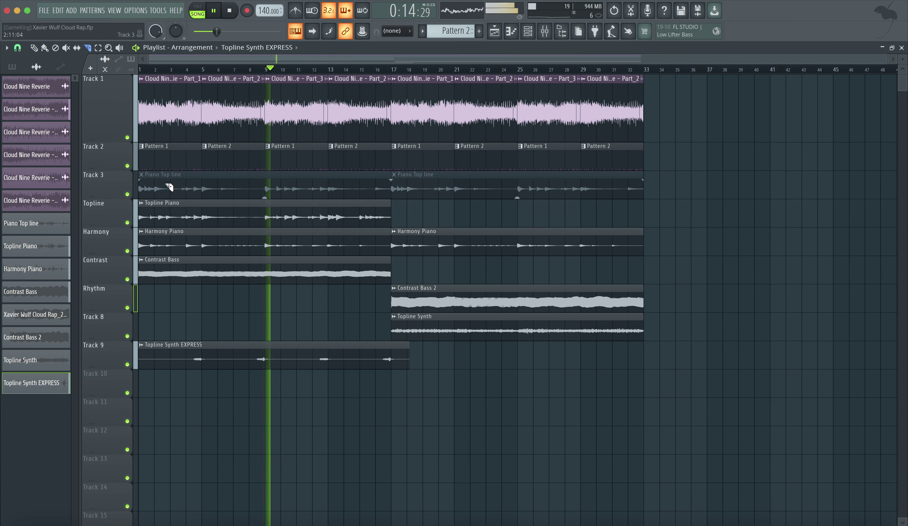
left_click(34, 48)
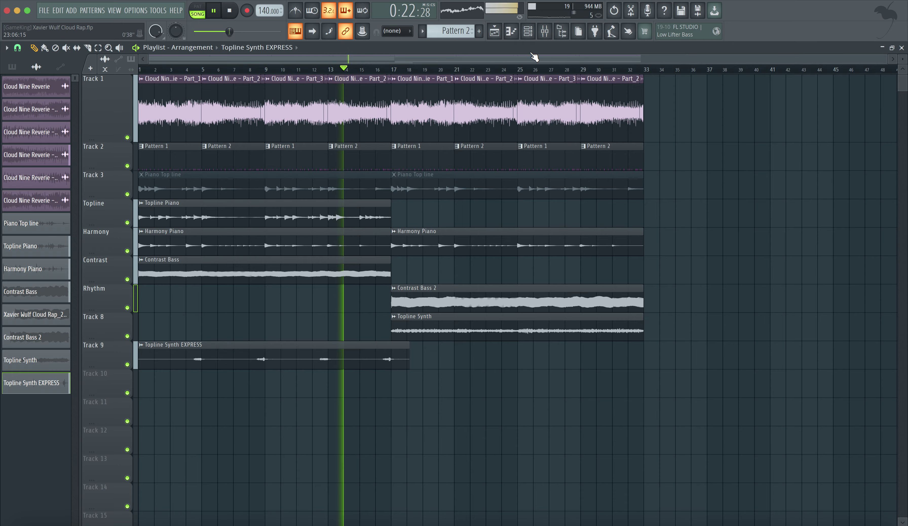
Set band 1 of the SAMPLE track's Fruity Parametric EQ 2 to 268 Hz and save the project
left_click(544, 31)
left_click(145, 203)
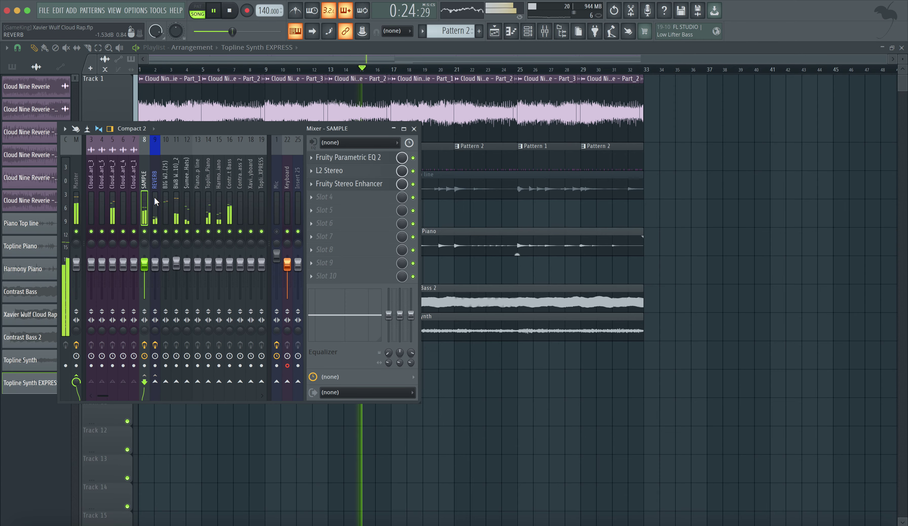
left_click(367, 161)
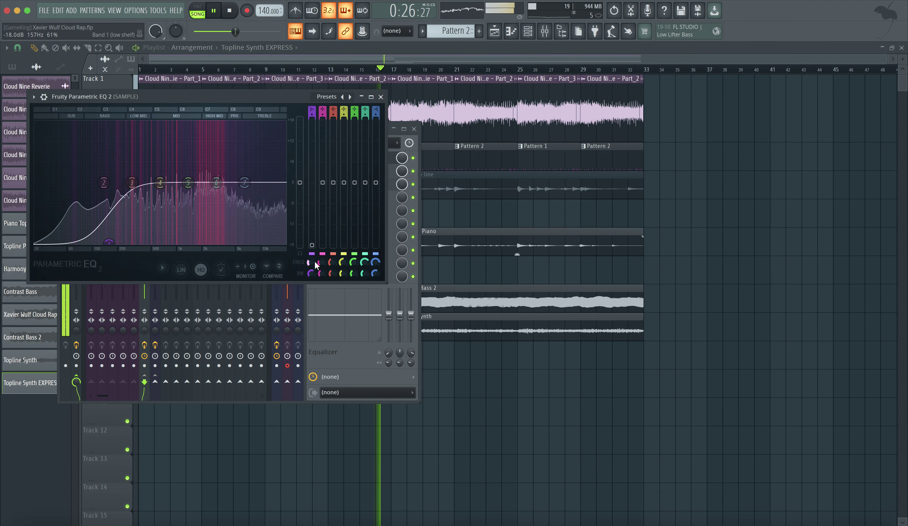
left_click_drag(313, 263, 313, 261)
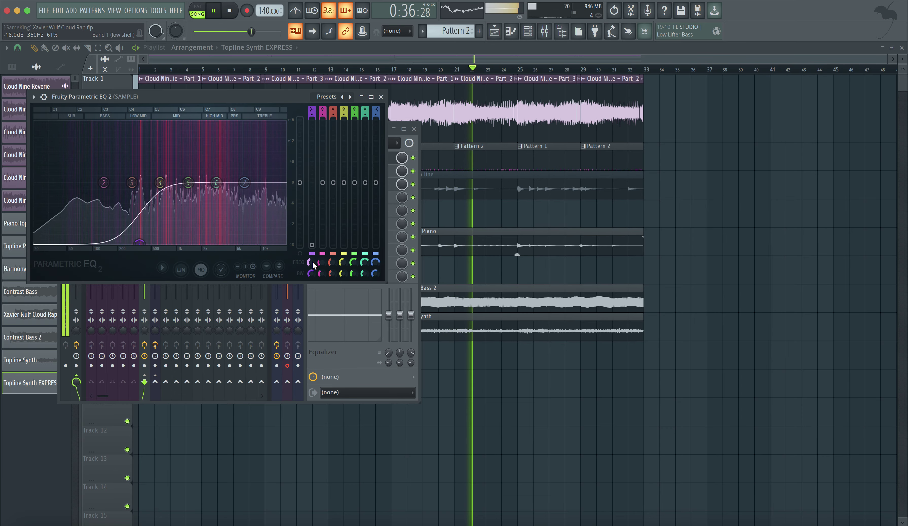
mouse_move(312, 260)
left_mouse_down()
mouse_move(312, 276)
mouse_move(311, 262)
left_mouse_up()
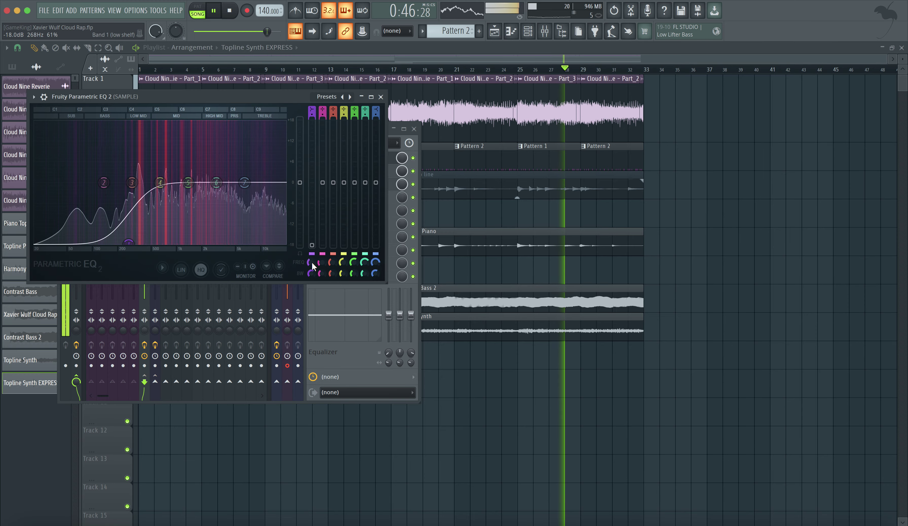
left_click(381, 97)
left_click(549, 37)
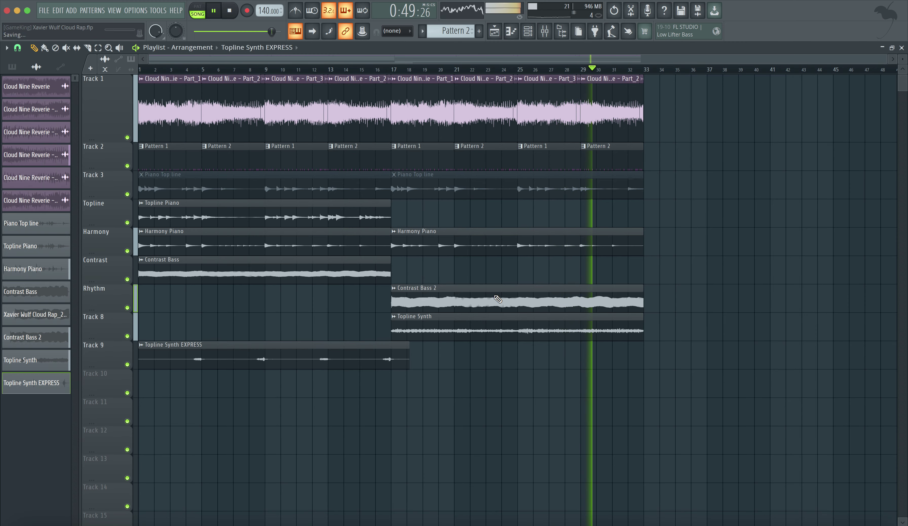
Check the Contrast Bass 2 mixer track while the arrangement plays, then return to the playlist
left_click(550, 38)
left_click(449, 303)
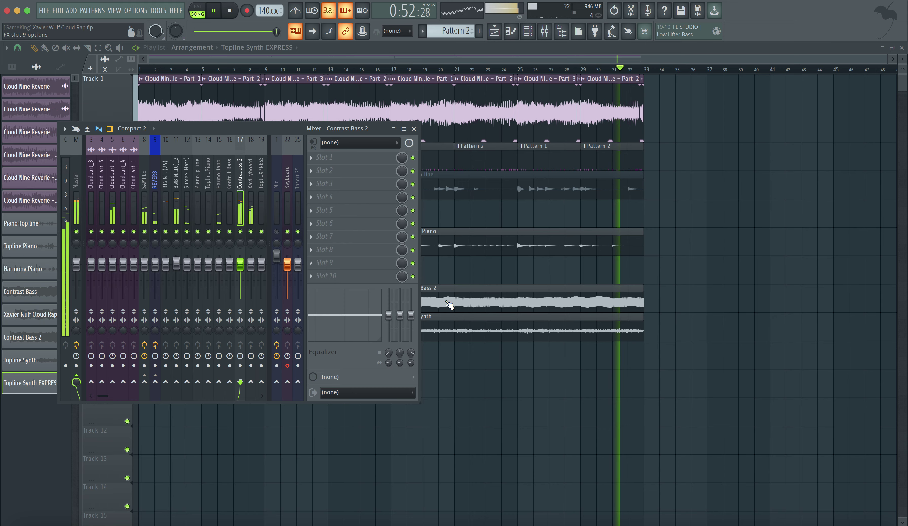
left_click(497, 406)
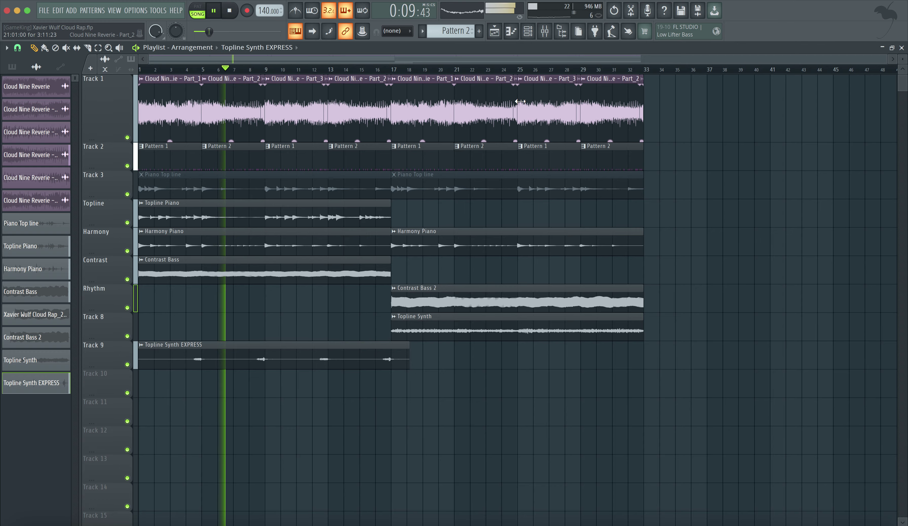
key("F9")
key("F9")
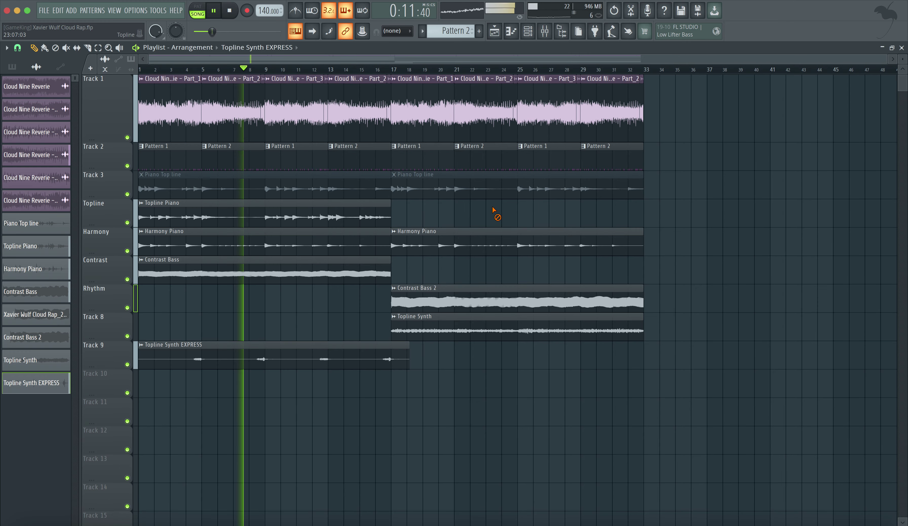
Lower the gain of the Topline Piano clip to about -4.4 dB and save the project
left_click(532, 33)
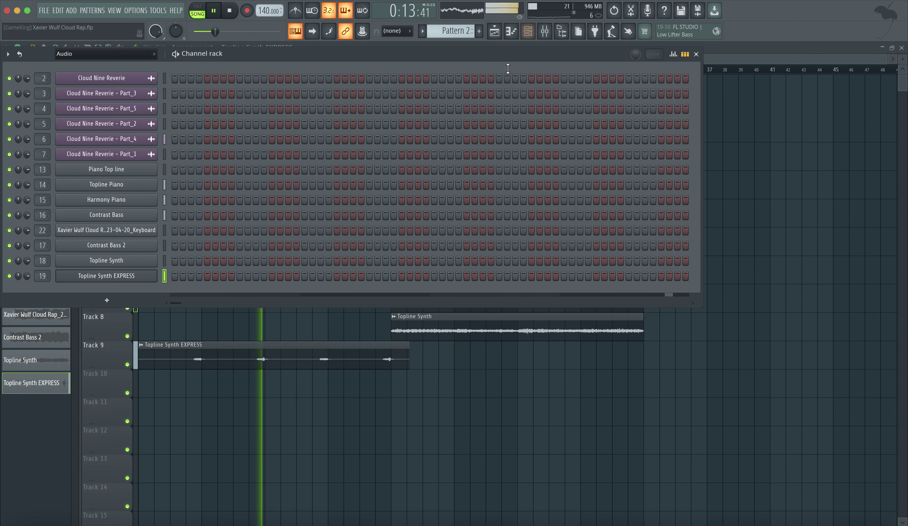
key("F6")
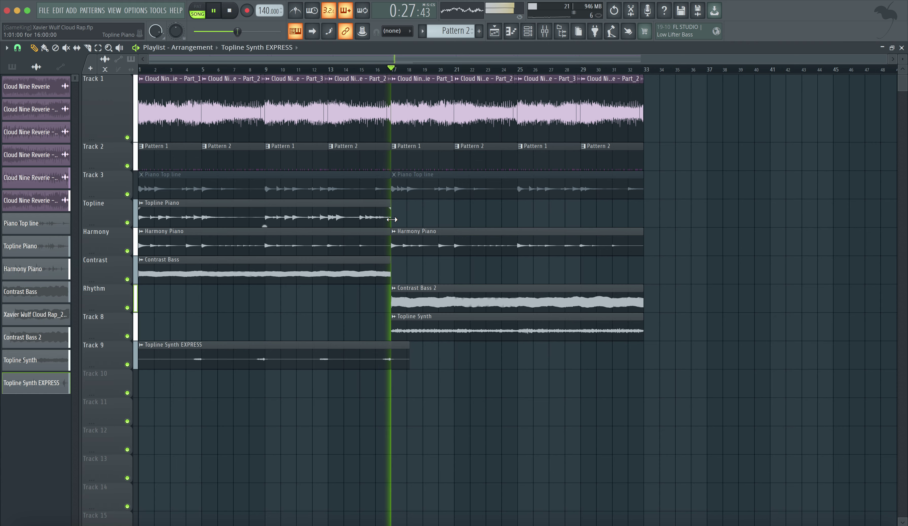
mouse_move(265, 224)
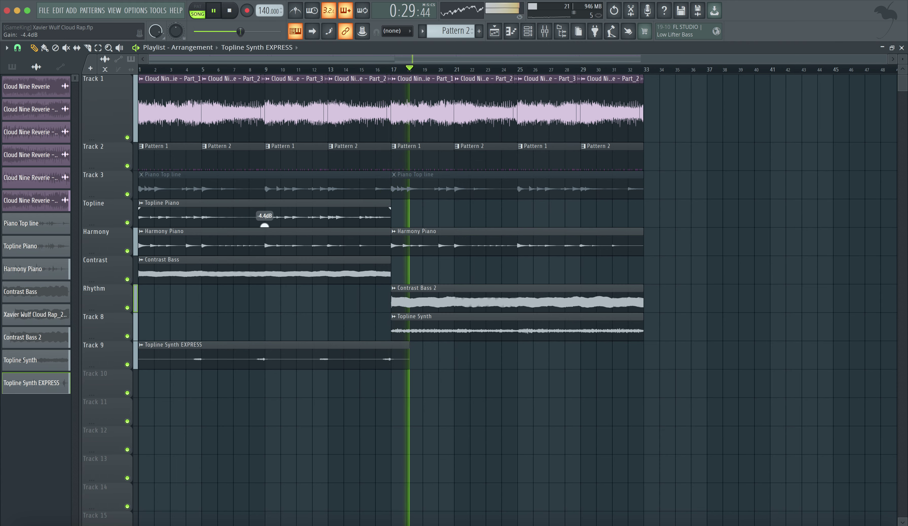
mouse_move(267, 255)
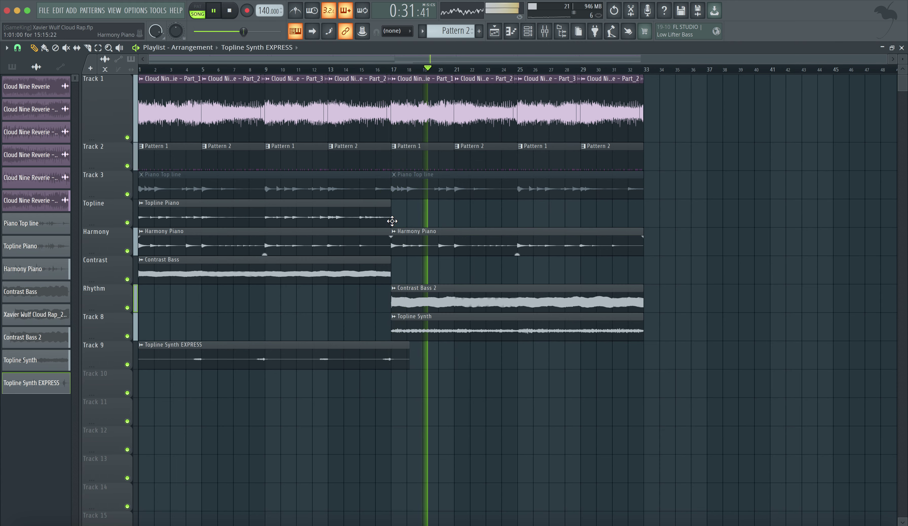
key("ctrl+s")
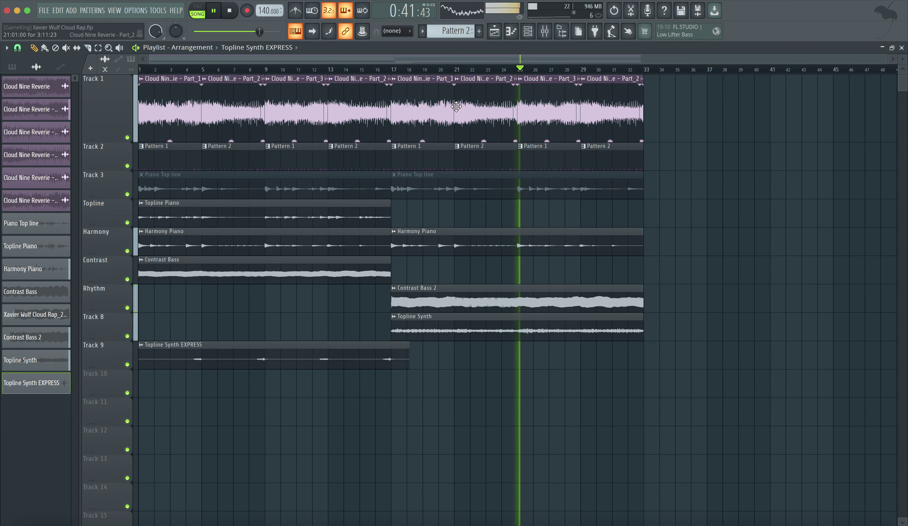
Recolour all audio clips with a gradient from magenta (palette colour 3) to purple (palette colour 4)
left_click(66, 89)
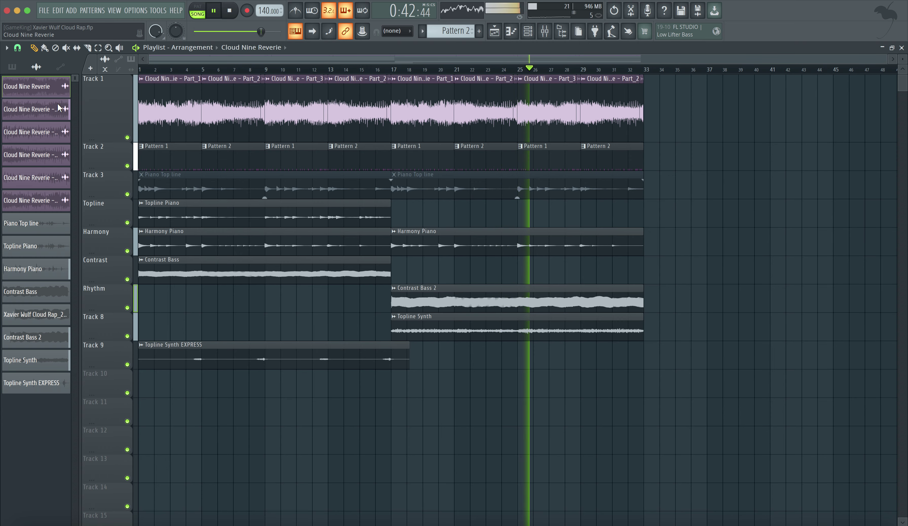
right_click(43, 382)
left_click(68, 424)
left_click(110, 416)
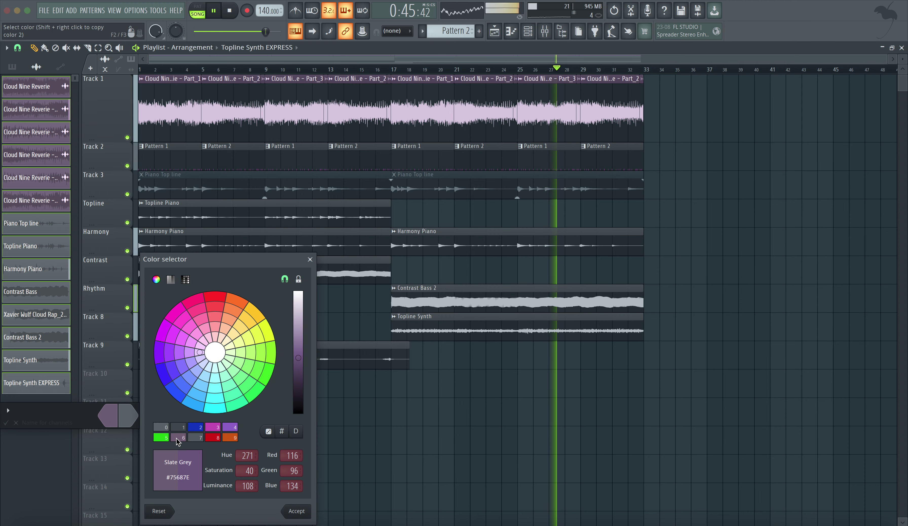
left_click(213, 426)
left_click(296, 510)
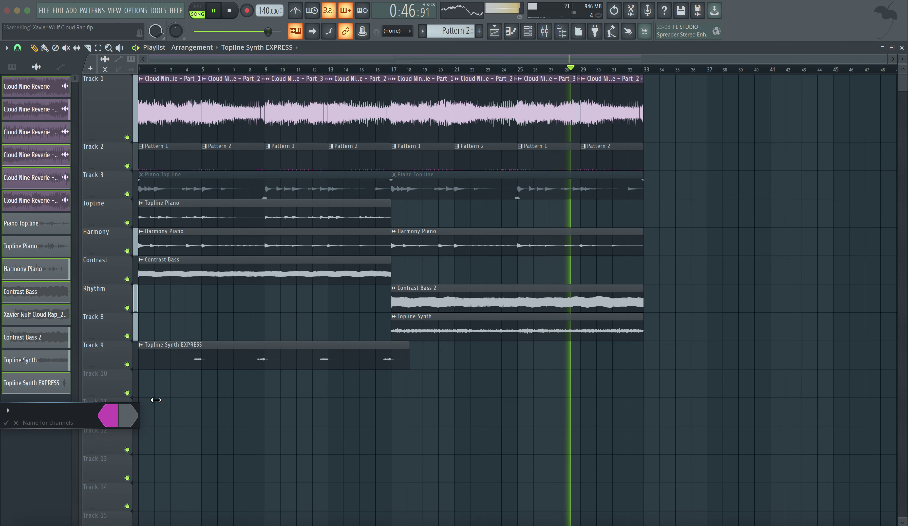
left_click(127, 420)
double_click(231, 428)
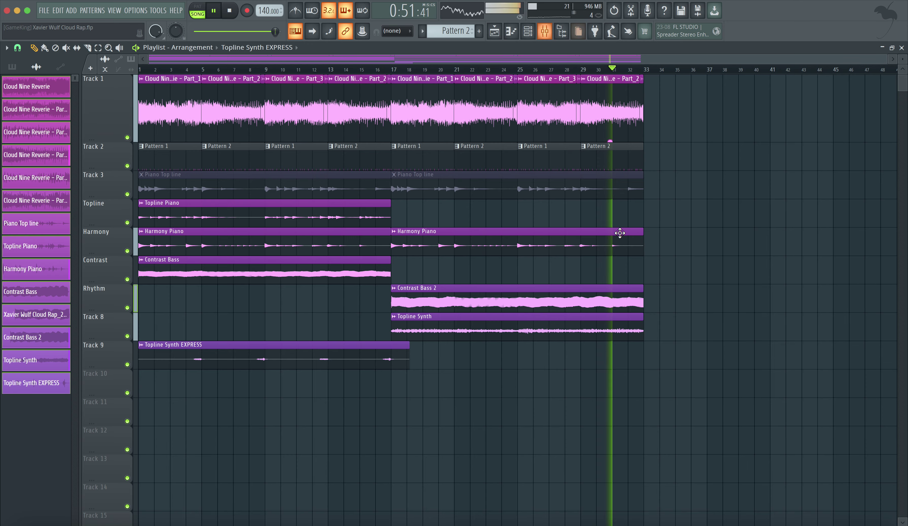
Duplicate the whole arrangement to start at bar 33 and delete the copied pattern clips in bars 33 to 48 on Track 2
key("ctrl+a")
left_click_drag(146, 100, 651, 105)
right_click(659, 149)
right_click(713, 158)
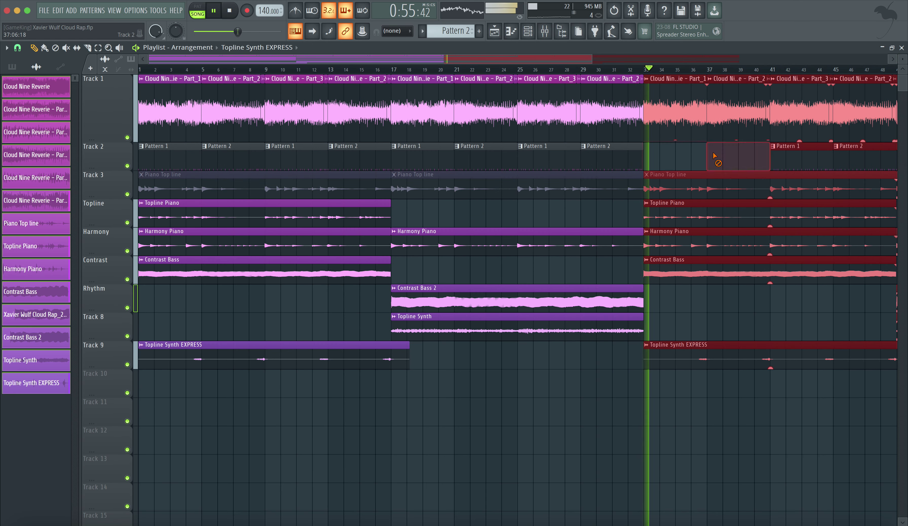
scroll(714, 159, "right", 3)
right_click(693, 158)
right_click(749, 160)
scroll(704, 166, "right", 7)
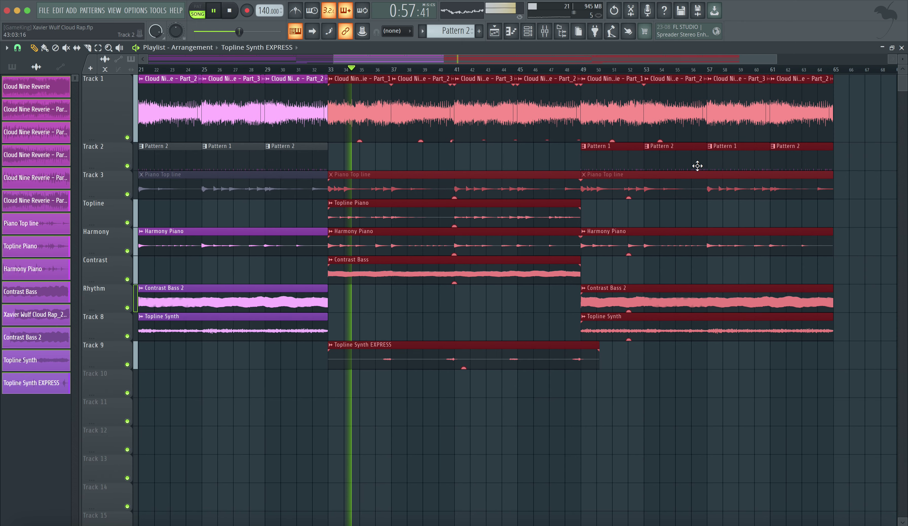
Delete the copied Topline Piano clip at bar 33 and the Track 2 pattern clips from bar 49 onward, and save the project
left_click(520, 162)
right_click(501, 216)
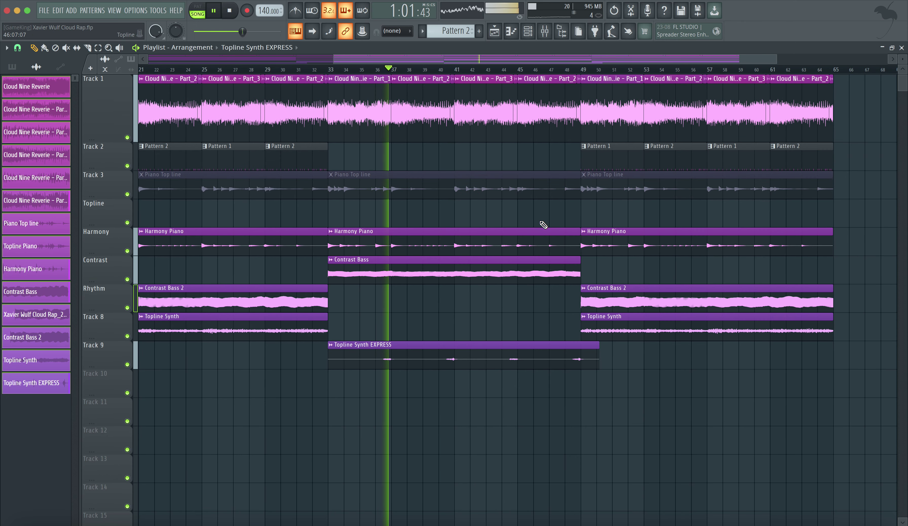
right_click(613, 168)
right_click(675, 156)
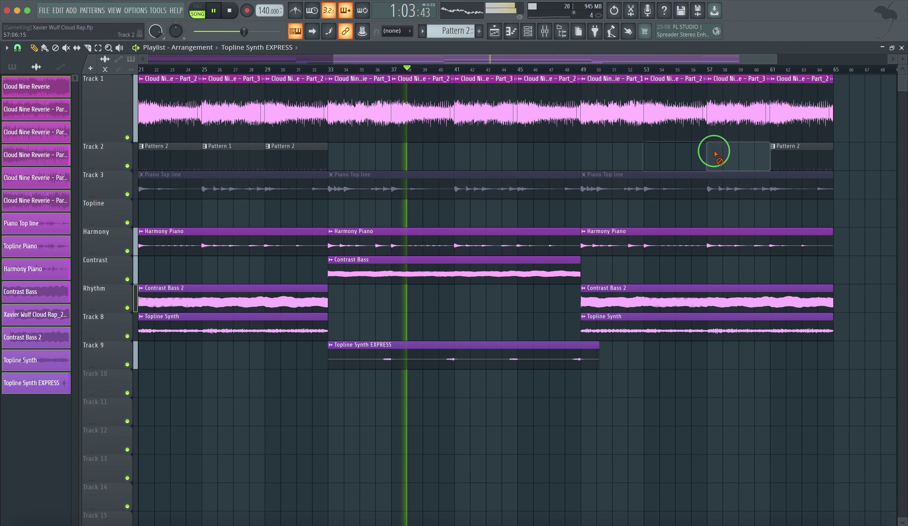
right_click(718, 150)
right_click(783, 156)
scroll(615, 171, "down", 2)
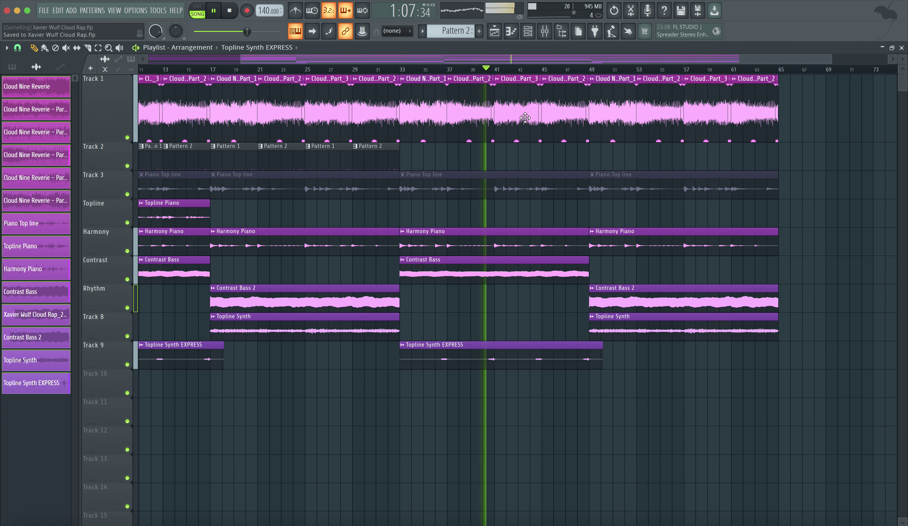
scroll(478, 149, "down", 2)
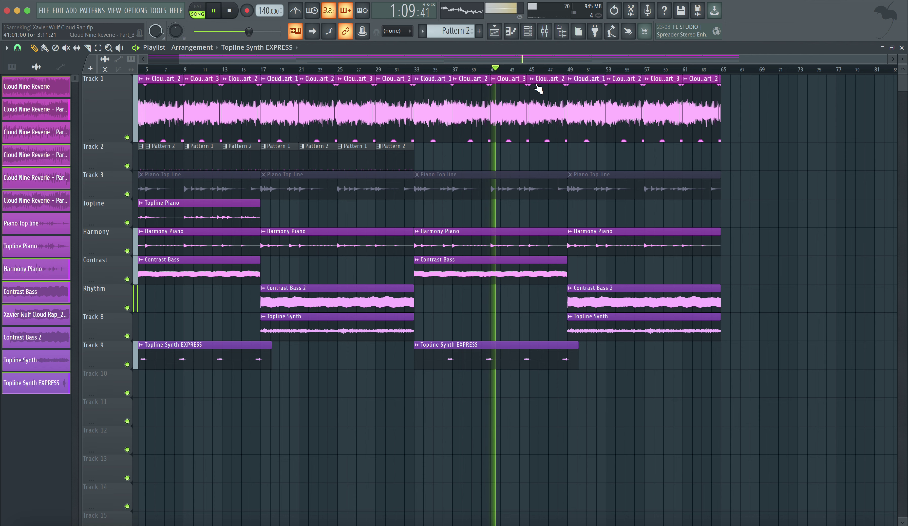
Load FabFilter Pro-DS into slot 4 of the SAMPLE mixer track and set its mode to Allround
left_click(549, 36)
left_click(149, 193)
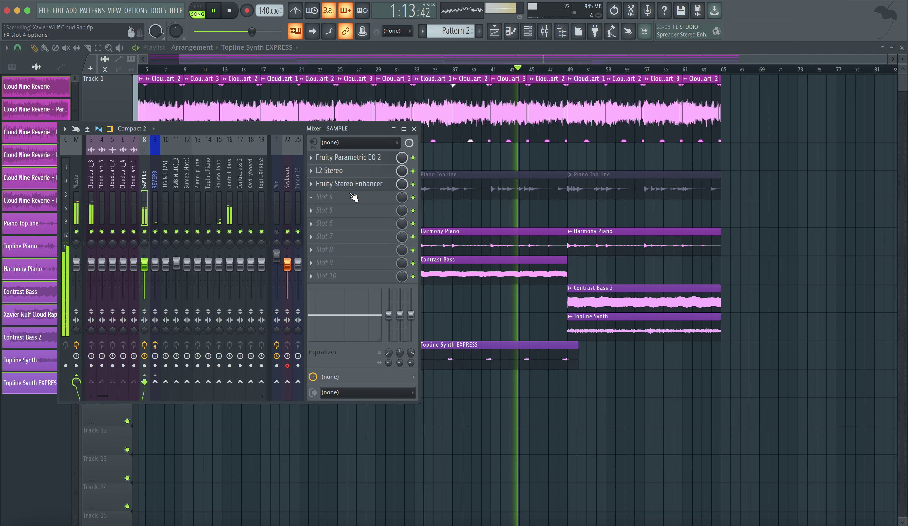
left_click(353, 196)
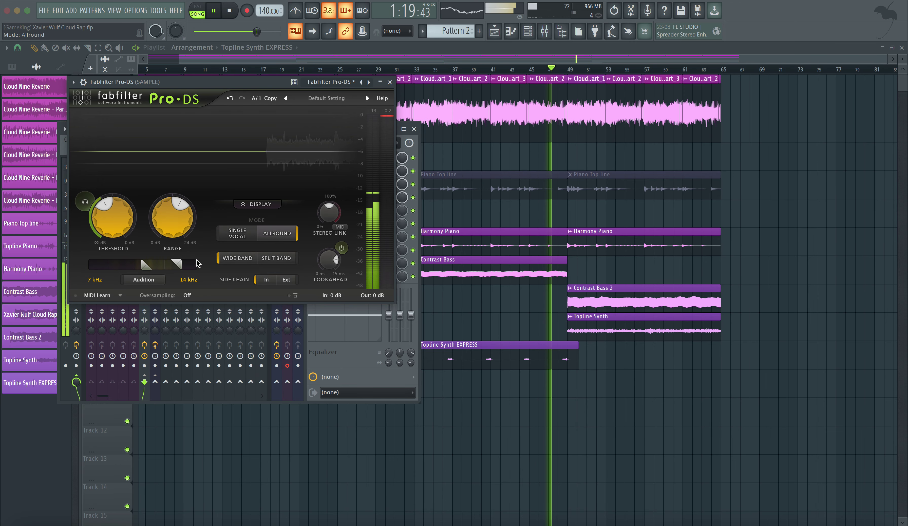
Set the Pro-DS lookahead to 15 ms and its high-pass frequency to 2 kHz, and close the plugin and mixer
left_click_drag(146, 267, 124, 267)
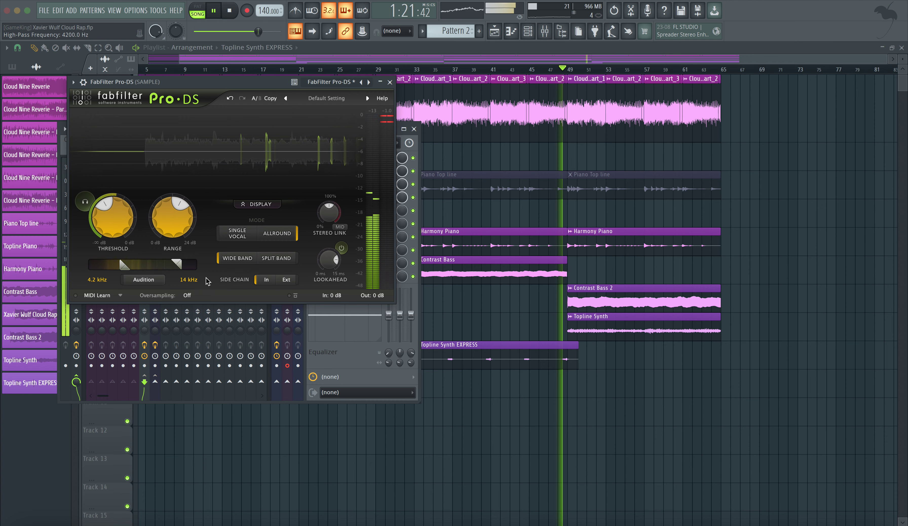
left_click_drag(327, 263, 331, 254)
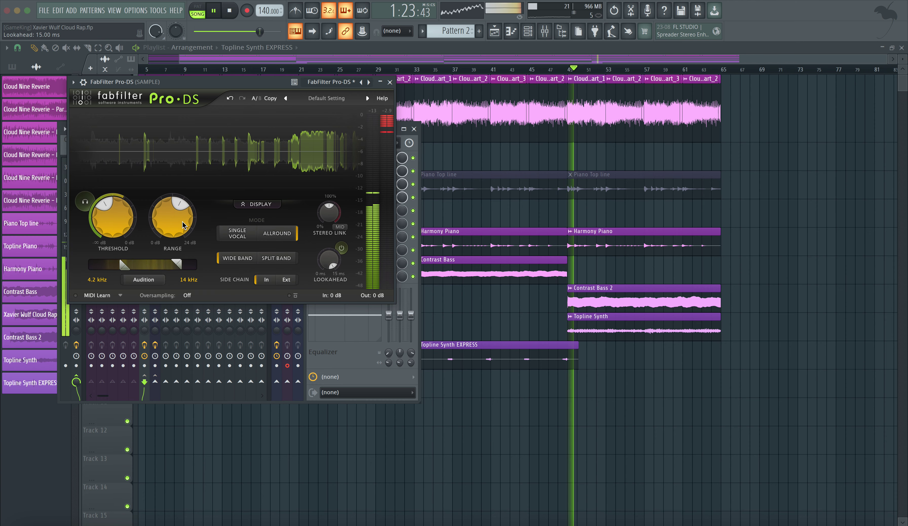
mouse_move(164, 219)
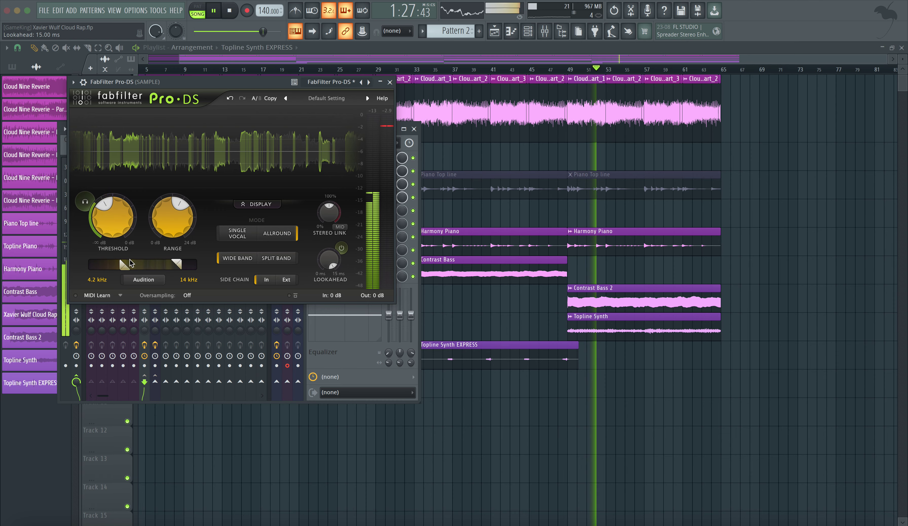
left_click_drag(130, 263, 96, 269)
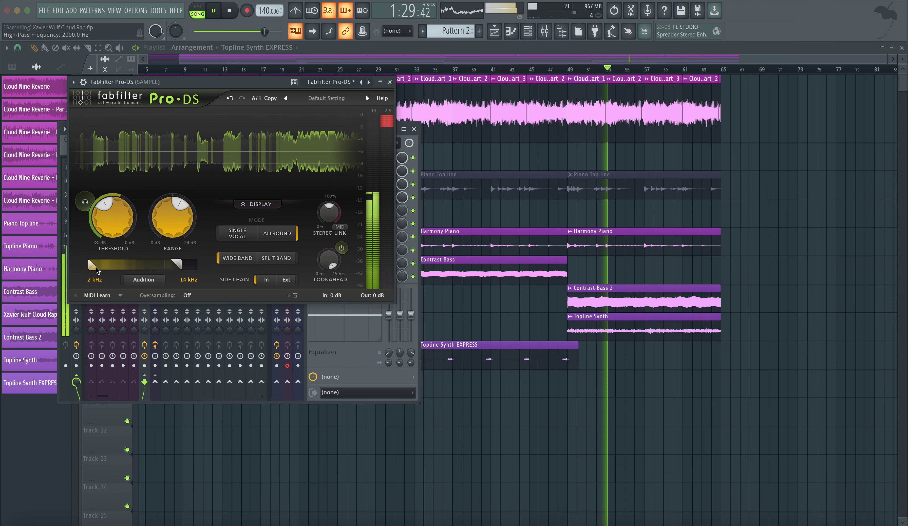
left_click(389, 82)
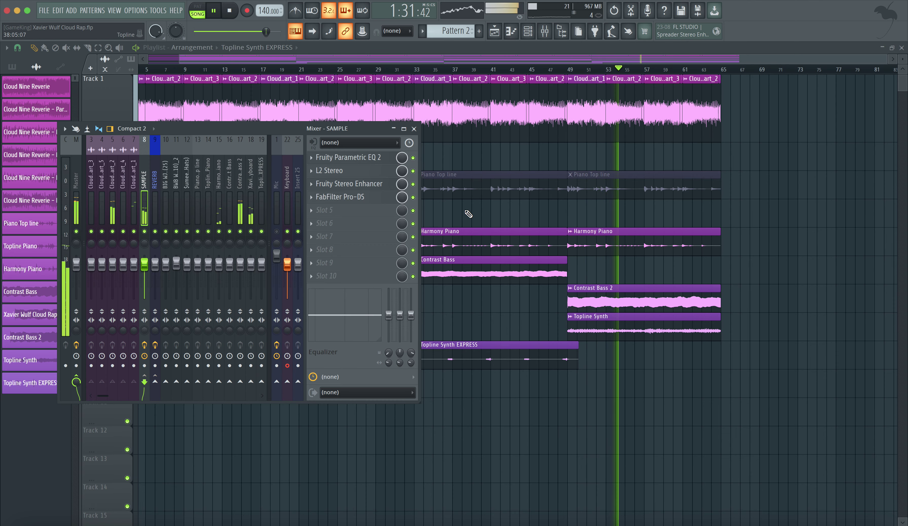
key("F9")
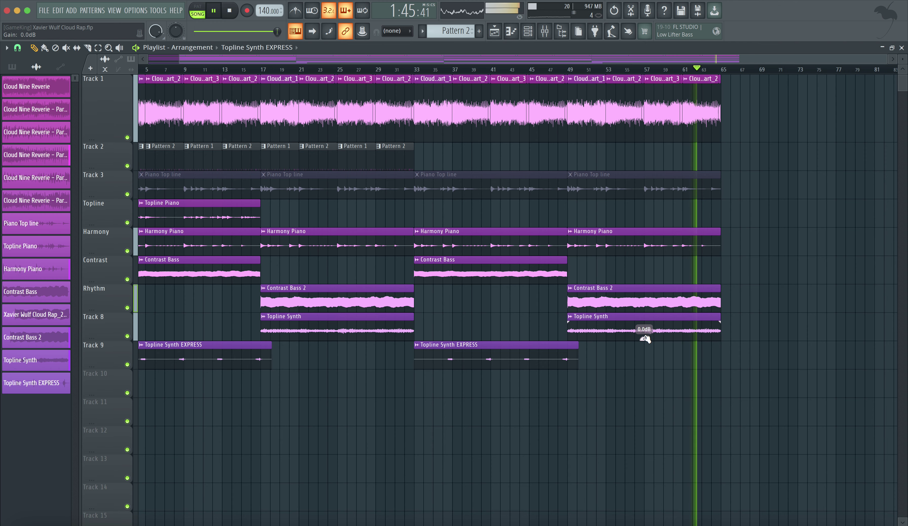
Check the audio settings and close them
right_click(619, 272)
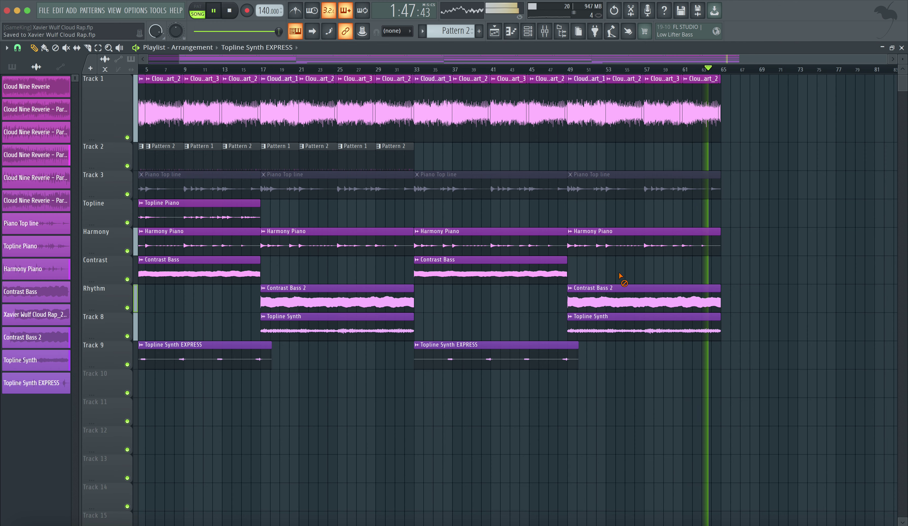
left_click(135, 10)
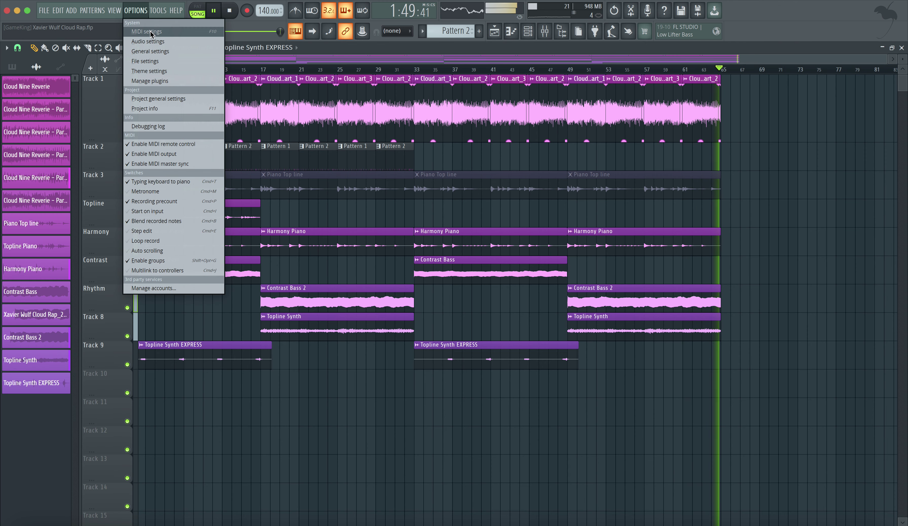
left_click(186, 41)
left_click(615, 45)
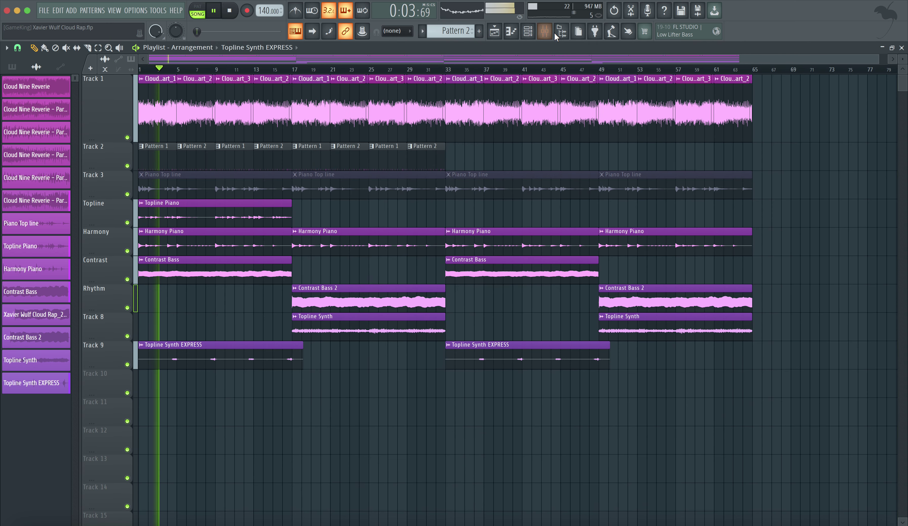
In Pattern 1, place BWB WAVE 5 KICK hits on steps 13 and 31 and clear the one on step 7
double_click(162, 157)
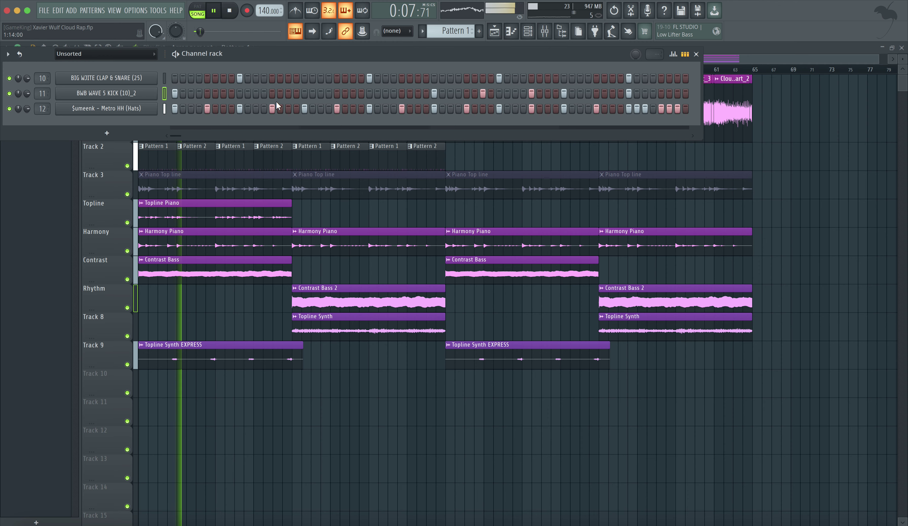
key("ctrl+z")
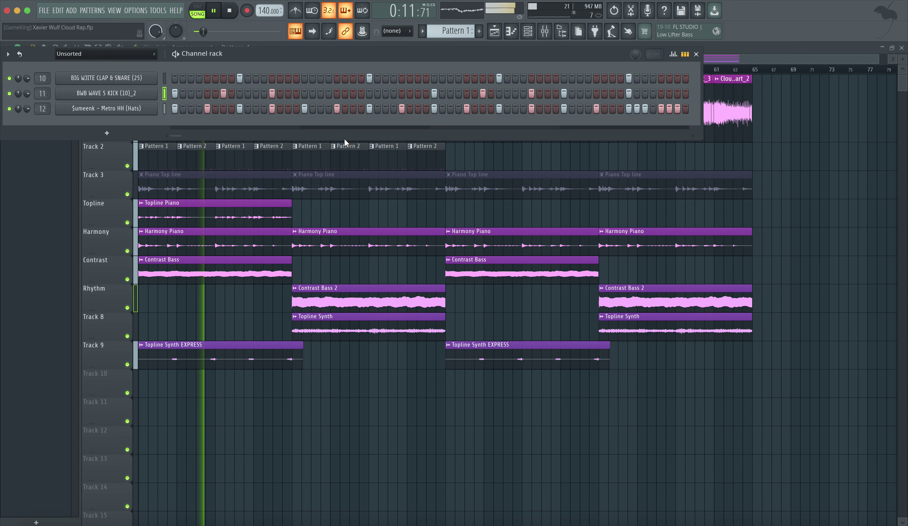
left_click(223, 93)
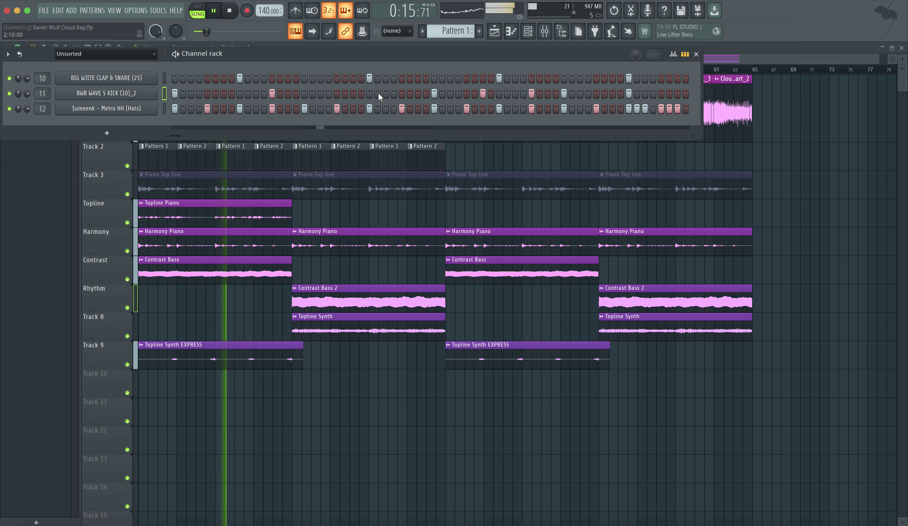
left_click(418, 94)
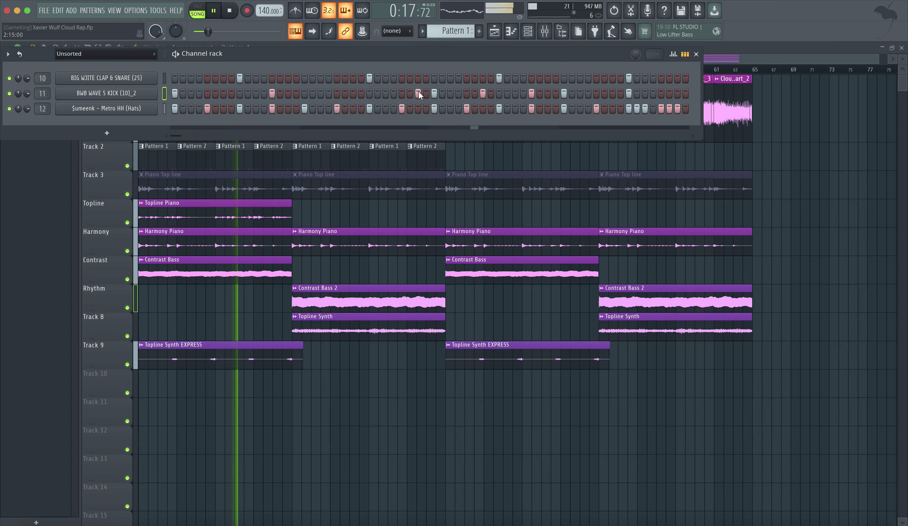
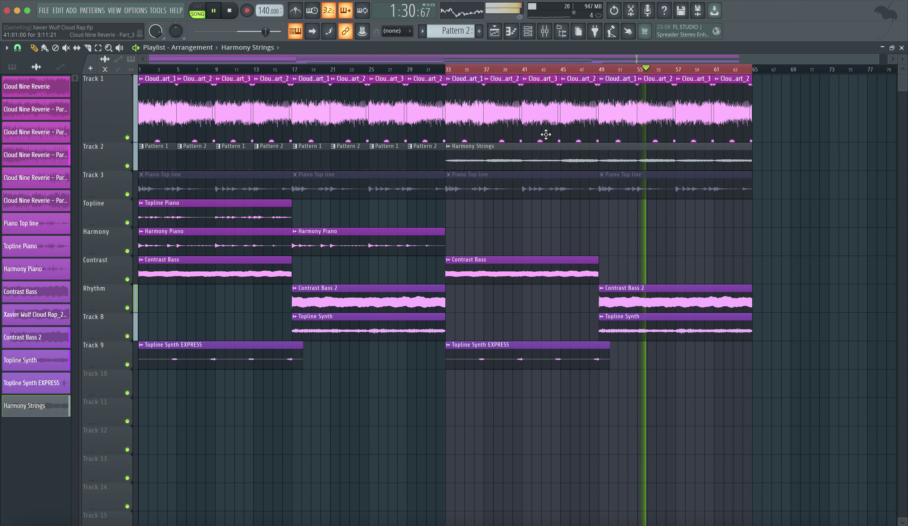
Save the project and check the channel settings of the Harmony Strings clip
key("super+s")
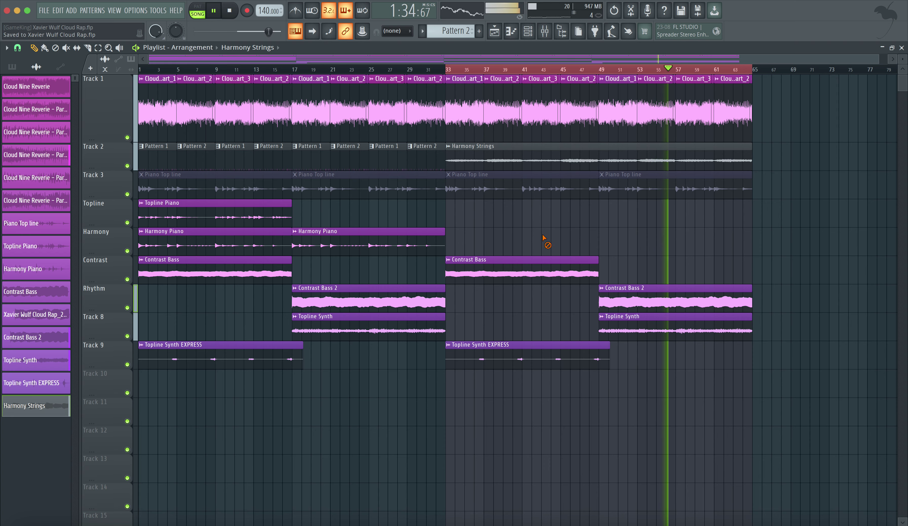
scroll(544, 239, "down", 2)
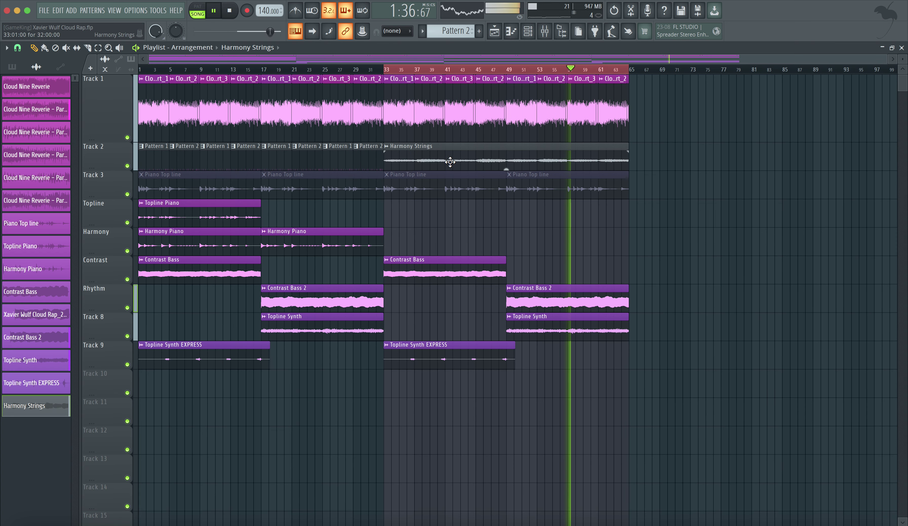
double_click(411, 153)
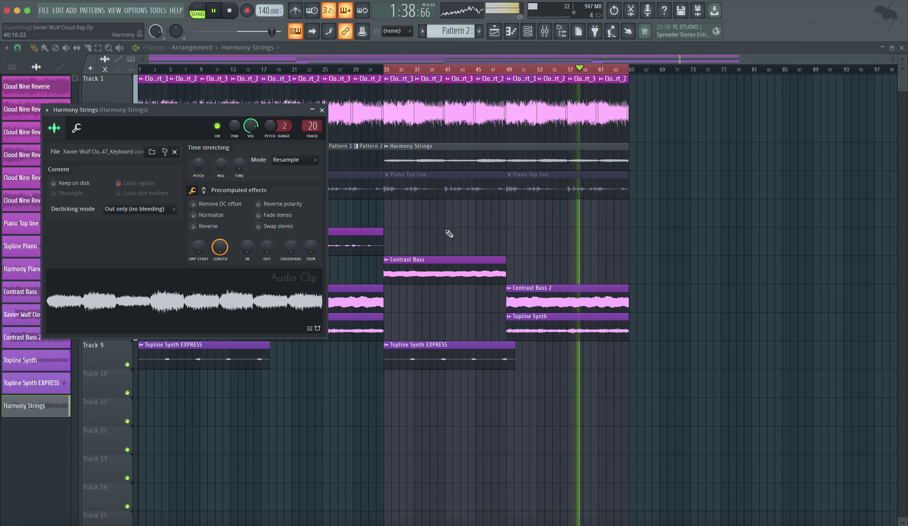
key("Escape")
scroll(449, 238, "down", 1)
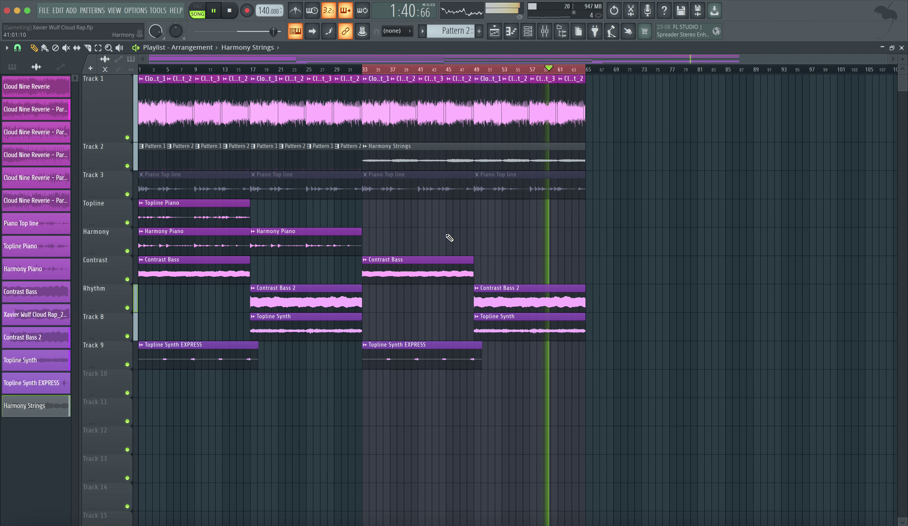
Clear the loop selection over bars 33 to 64 and save the project as a new version, Xavier Wulf Cloud Rap_2.flp
right_click(421, 67)
key("ctrl+n")
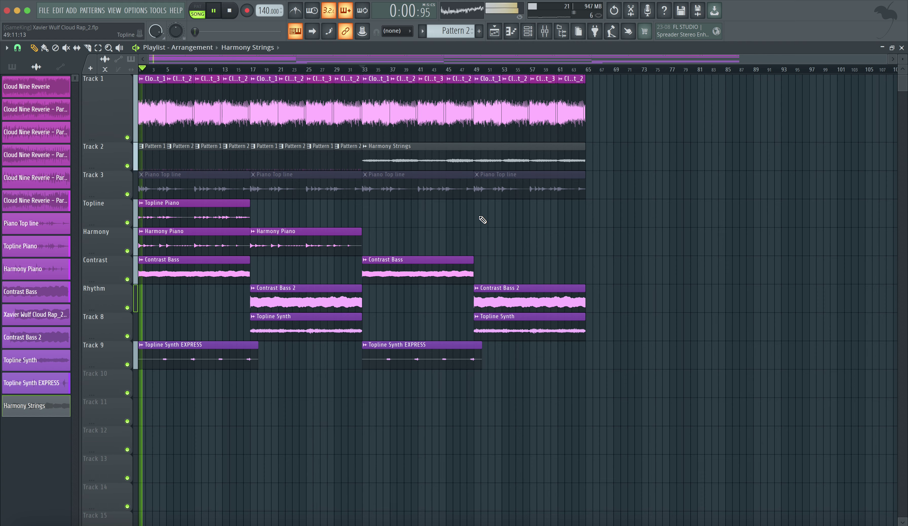
scroll(395, 207, "up", 2)
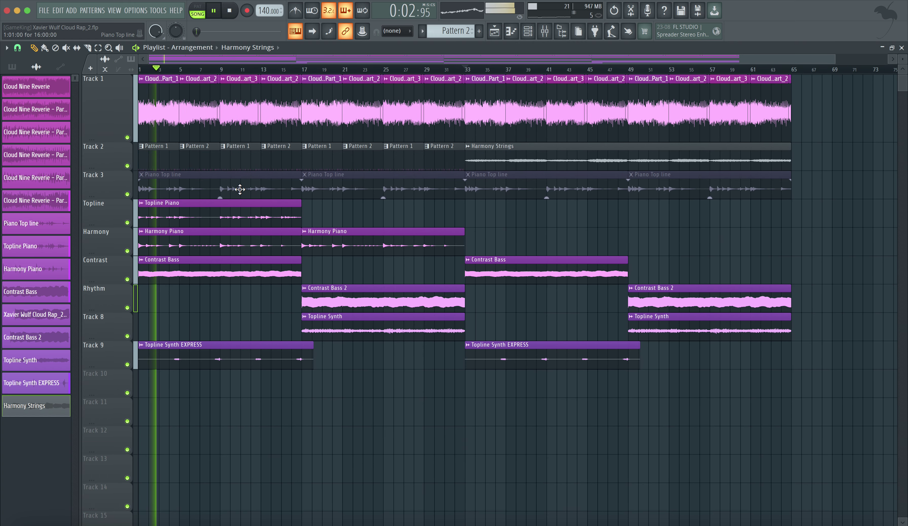
Show the Unsorted channels and set the BWB WAVE 5 KICK channel's fine time shift to 0:01
left_click(528, 31)
left_click(153, 55)
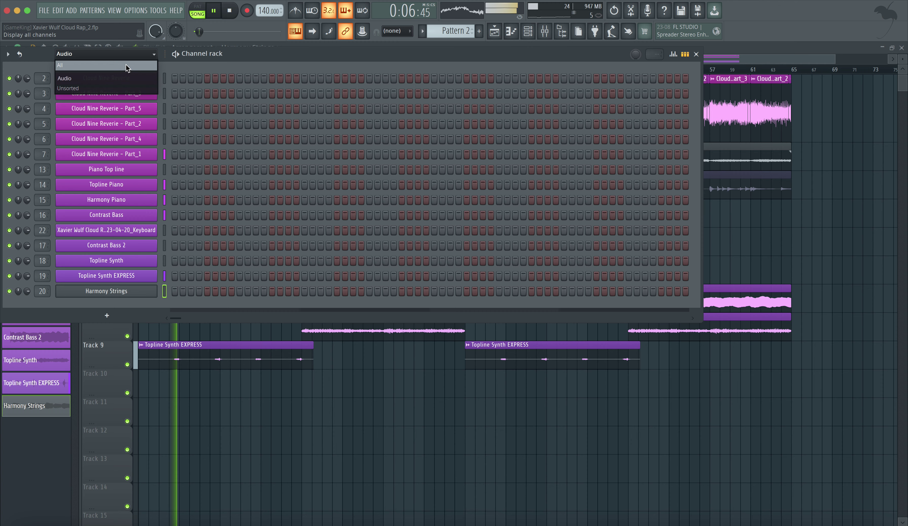
left_click(108, 84)
left_click(143, 94)
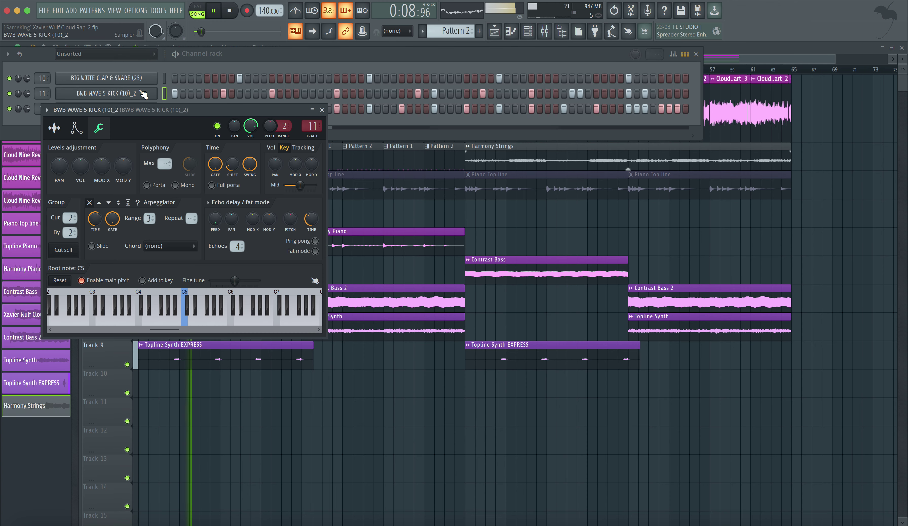
right_click(234, 166)
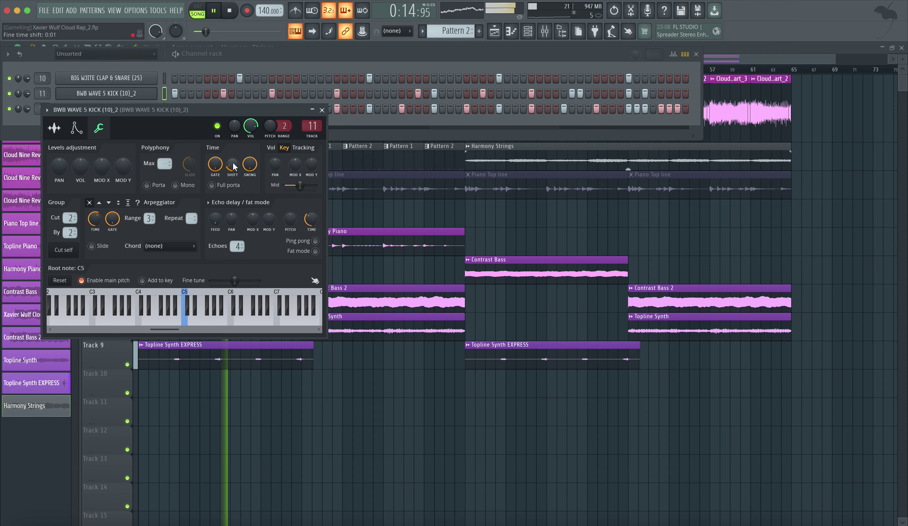
left_click(321, 110)
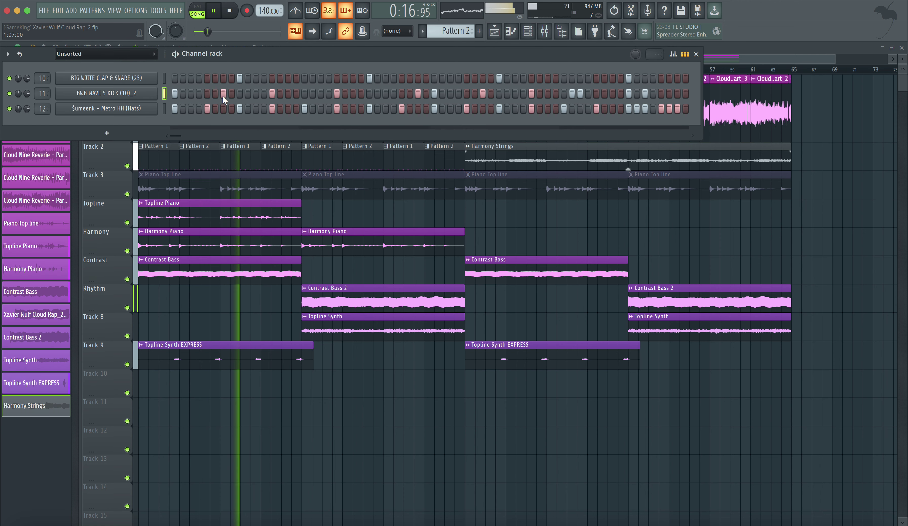
Clear the BWB WAVE 5 KICK hit on step 7 in Patterns 2 and 1, add one on step 21 of Pattern 1, and save
left_click(223, 95)
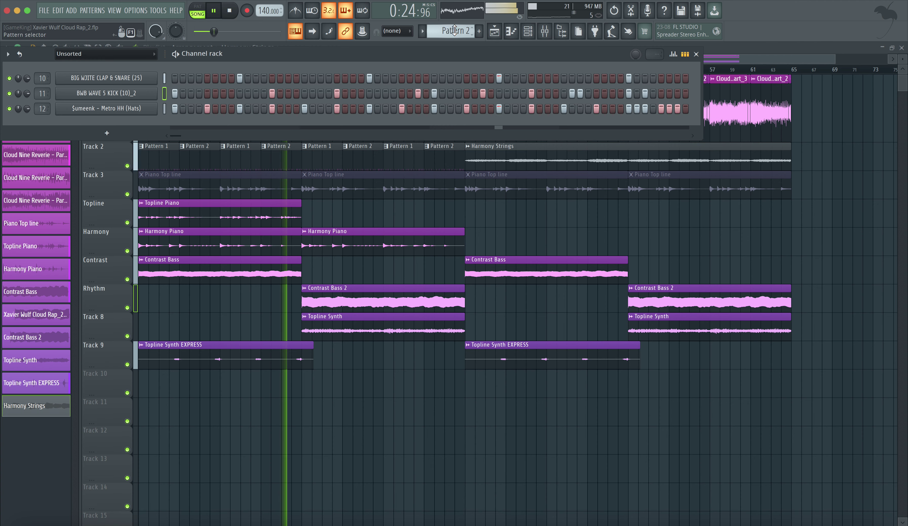
left_click_drag(457, 31, 456, 37)
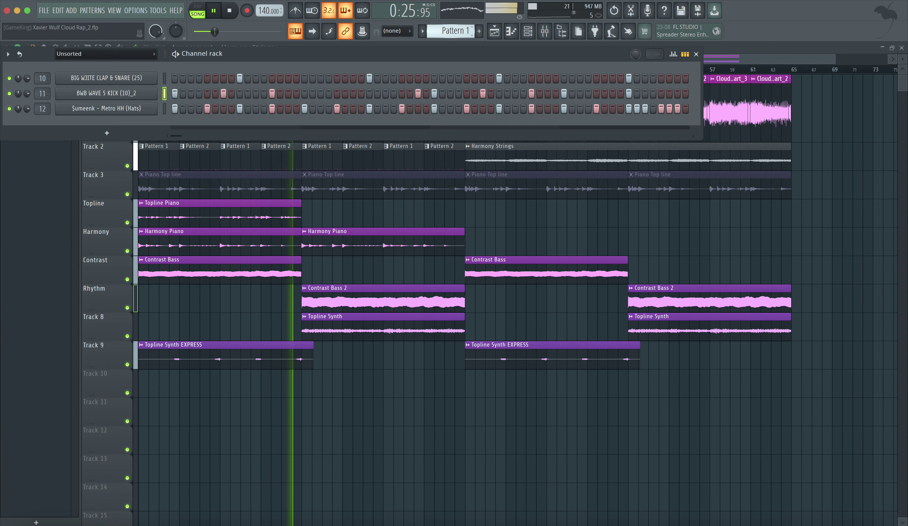
left_click(223, 94)
left_click(336, 94)
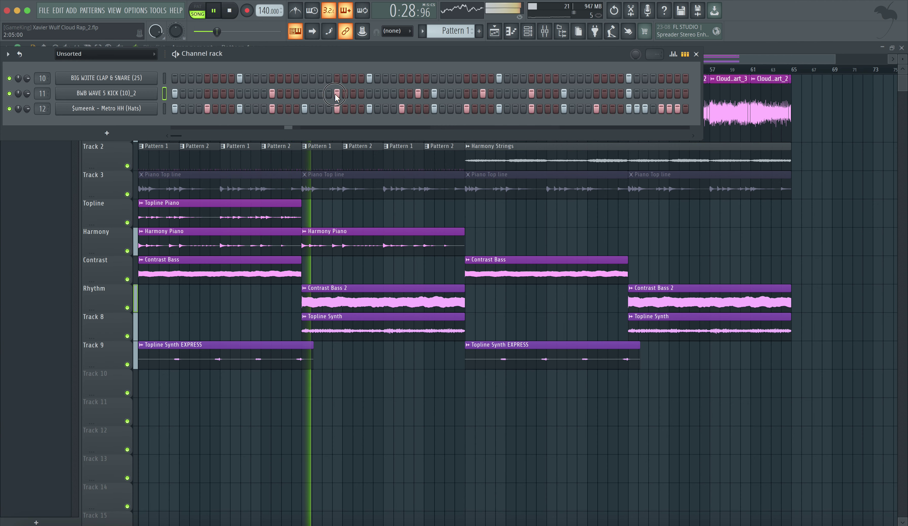
left_click(696, 54)
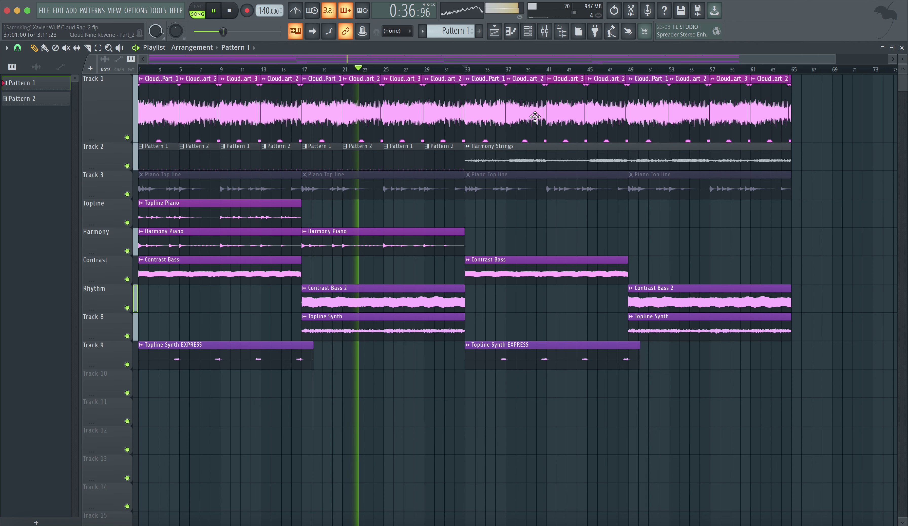
key("ctrl+s")
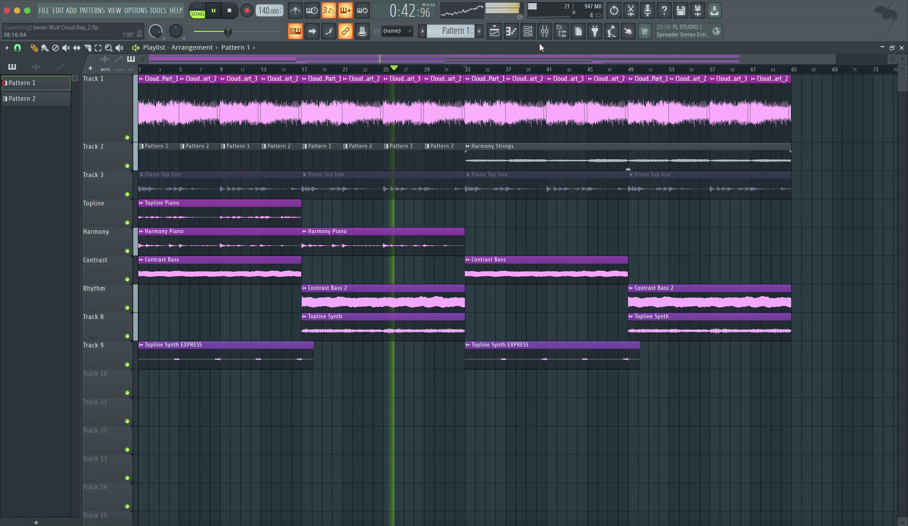
left_click(544, 33)
right_click(492, 221)
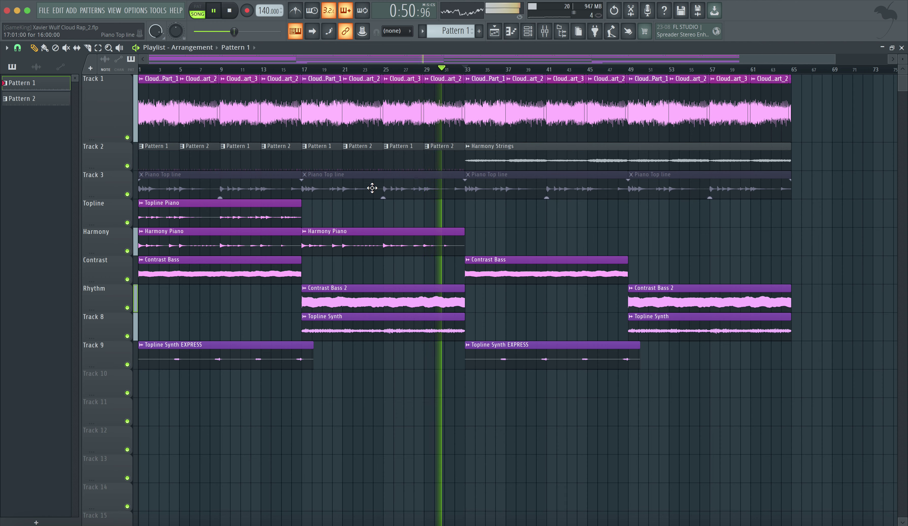
left_click(528, 31)
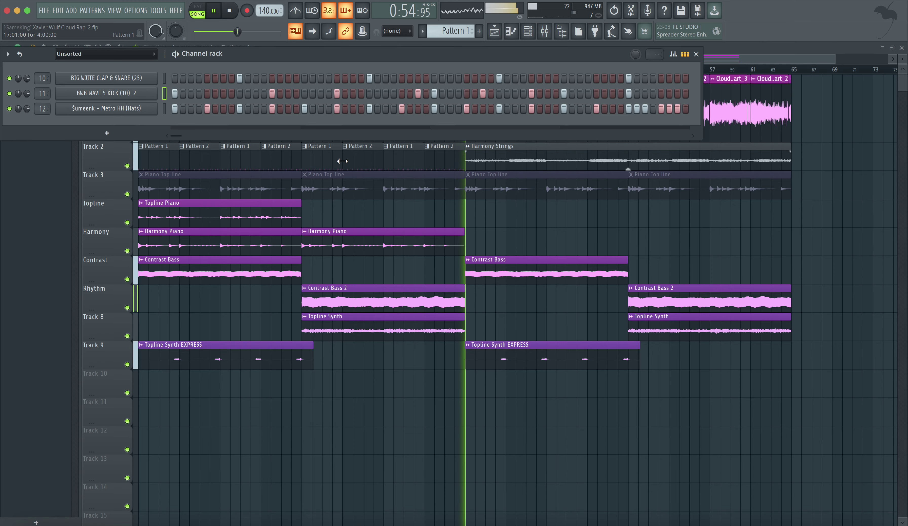
key("F6")
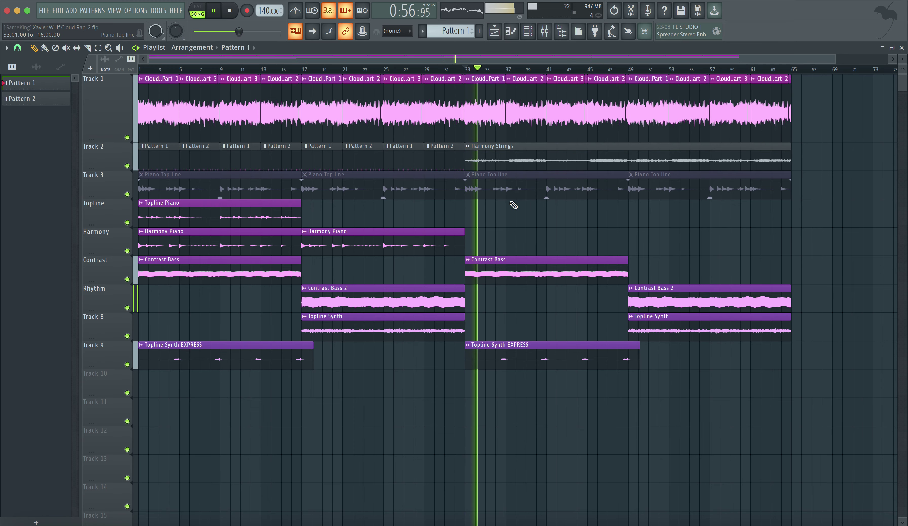
Load Fruity Parametric EQ 2 into slot 5 of the SAMPLE mixer track
left_click(544, 32)
left_click(277, 231)
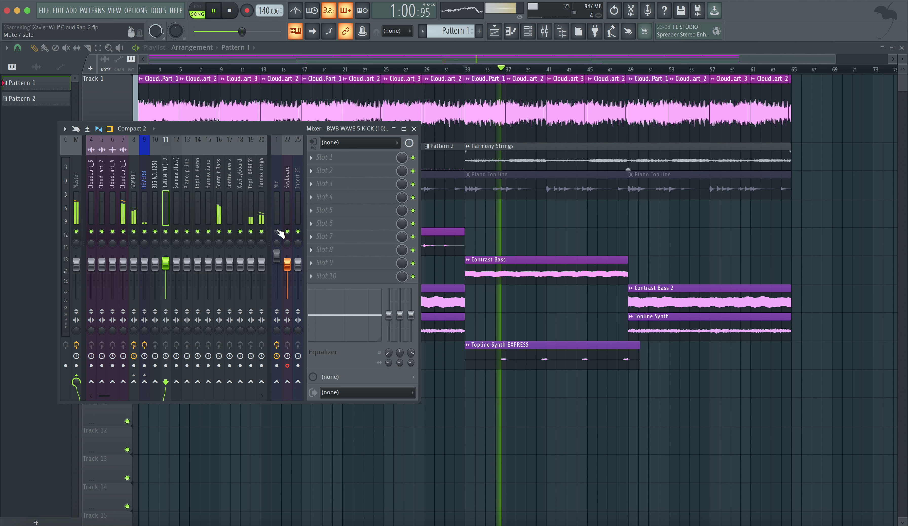
key("space")
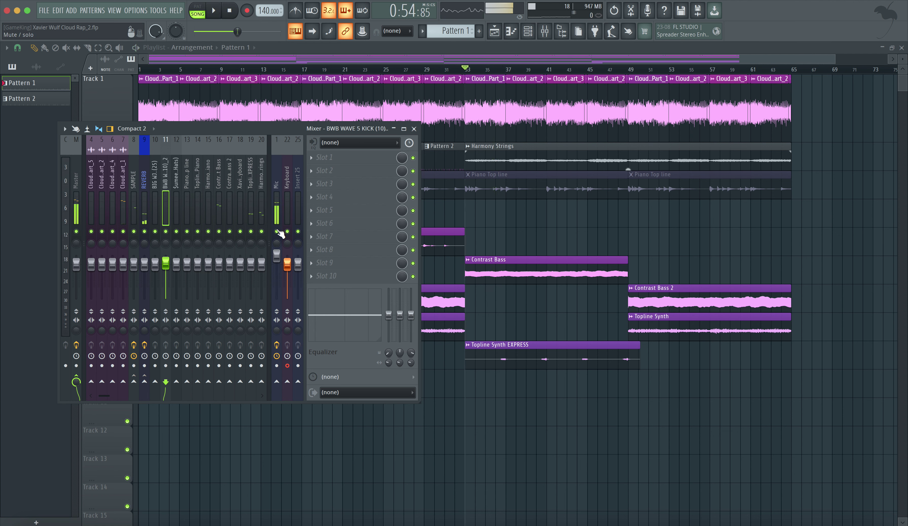
key("space")
left_click(135, 203)
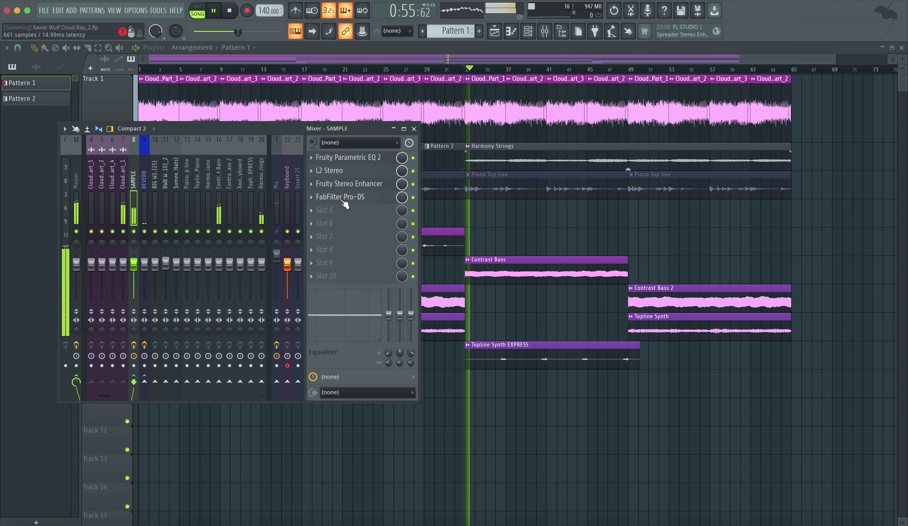
left_click(339, 210)
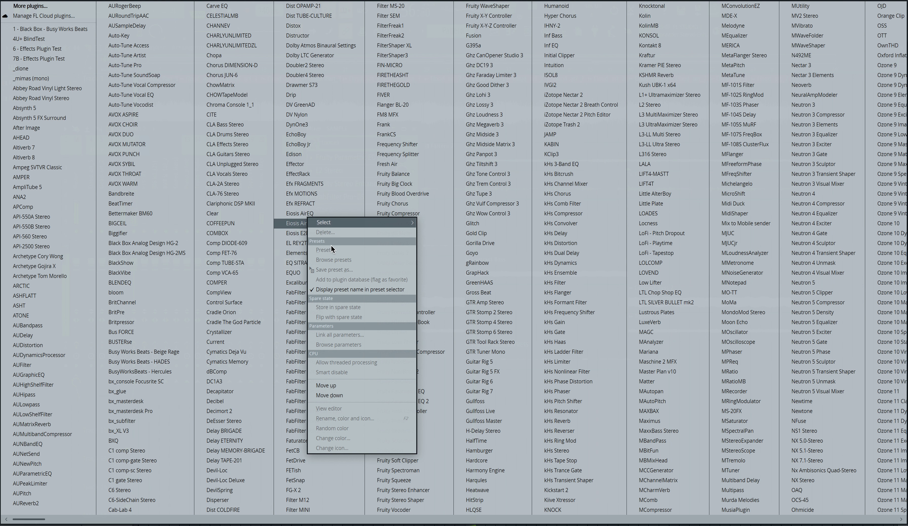
left_click(434, 402)
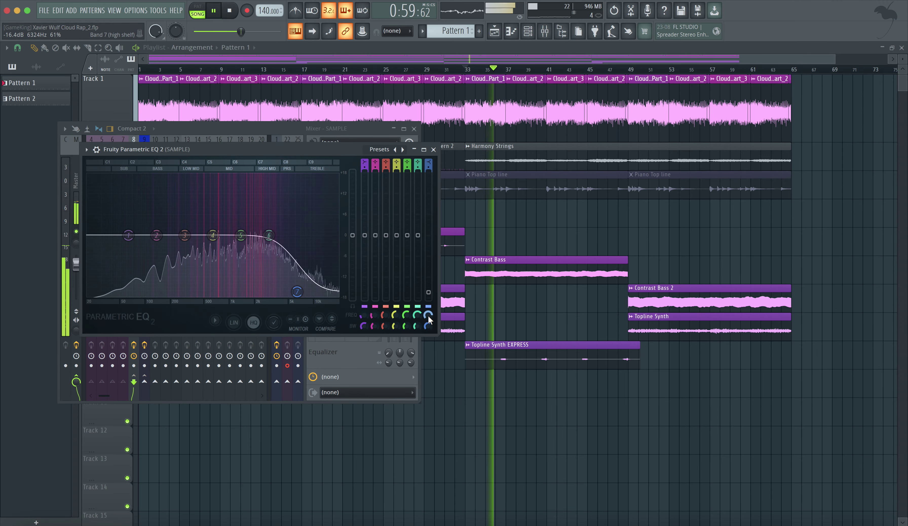
Lower the new EQ's band 7 frequency to about 1322 Hz and create an automation clip for it
mouse_move(428, 318)
left_mouse_down()
mouse_move(428, 334)
mouse_move(427, 315)
left_mouse_up()
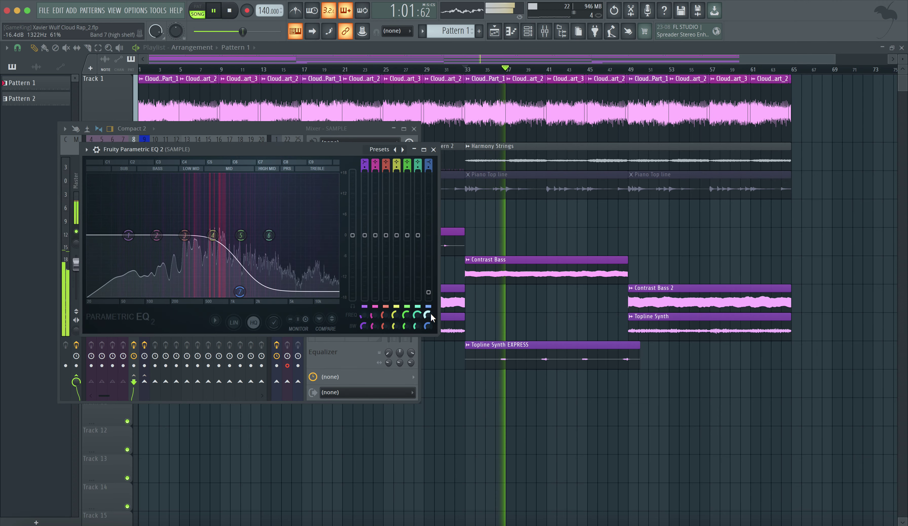
right_click(428, 315)
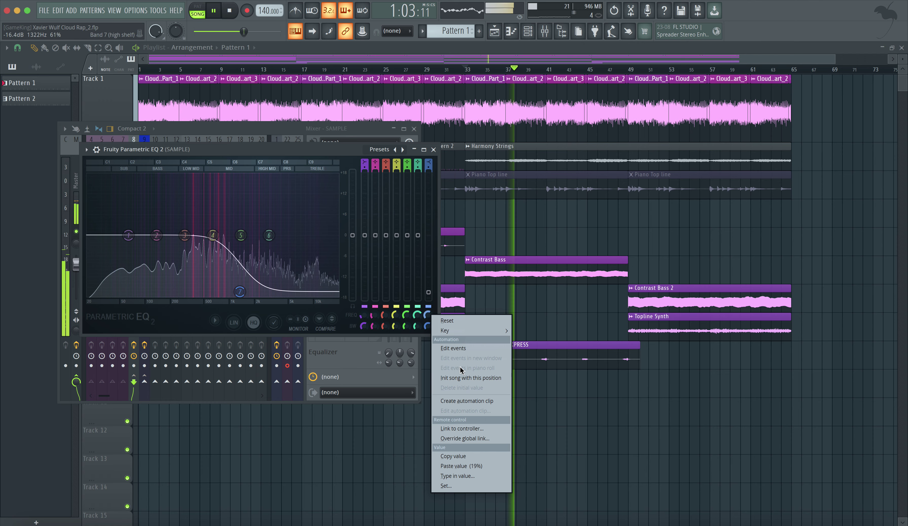
left_click(461, 398)
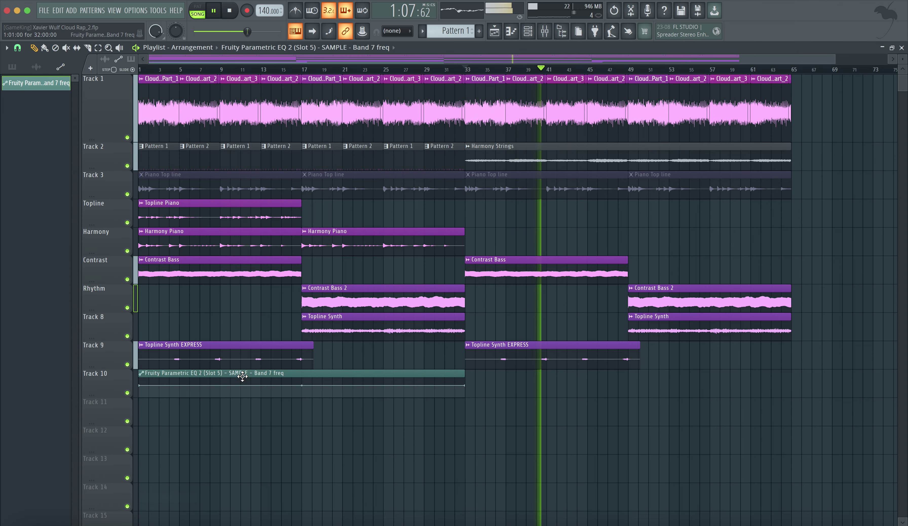
Extend the Band 7 frequency clip to bar 65, ramping it up from bar 33 to bar 49 and holding it high to the end
left_click_drag(242, 376, 196, 377)
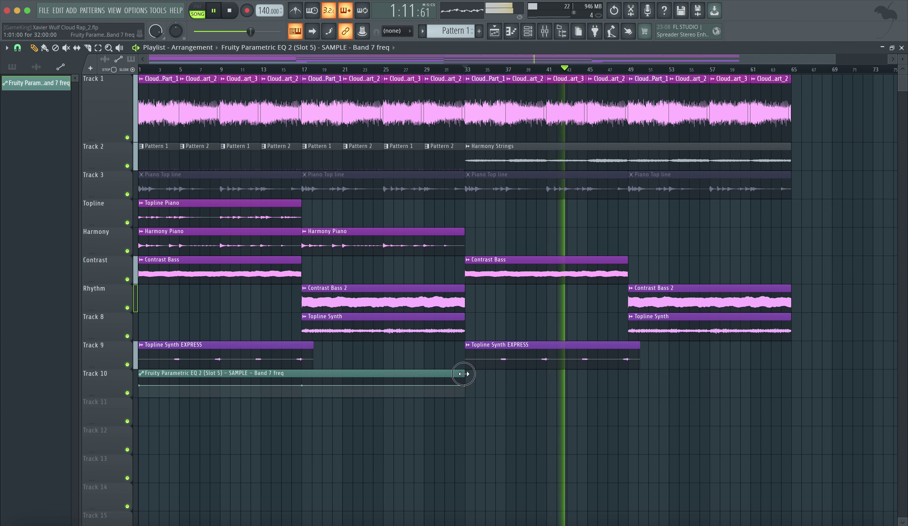
left_click_drag(463, 374, 789, 364)
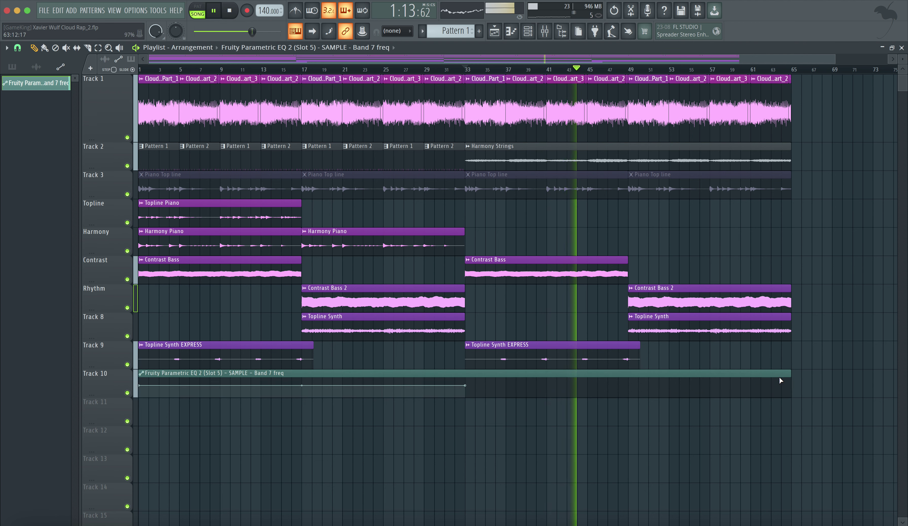
left_click_drag(627, 386, 628, 378)
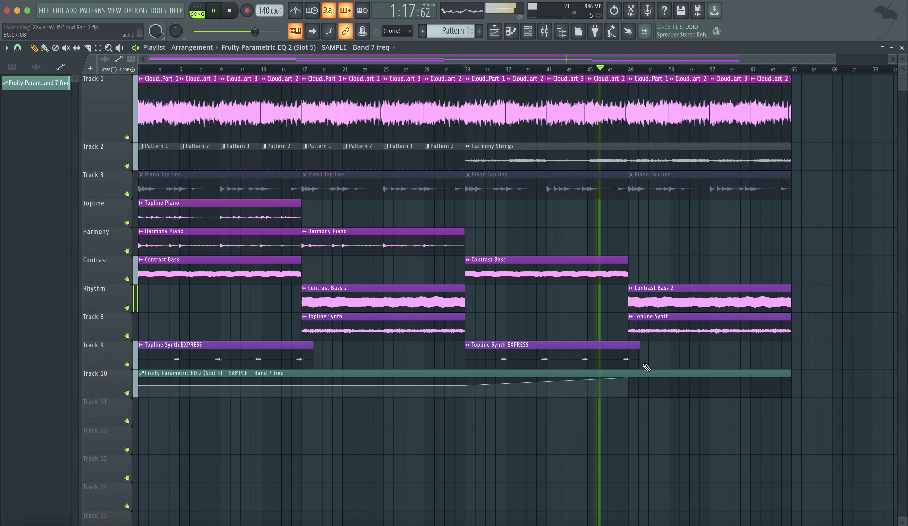
left_click_drag(642, 384, 795, 362)
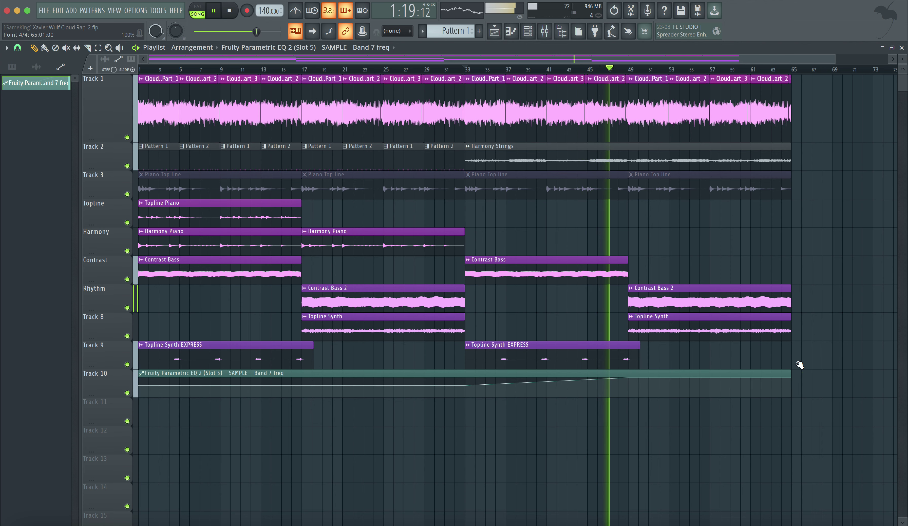
Check the band 7 movement in the slot 5 EQ, close it, and create an automation clip for that slot's mute switch
left_click(544, 31)
left_click(352, 213)
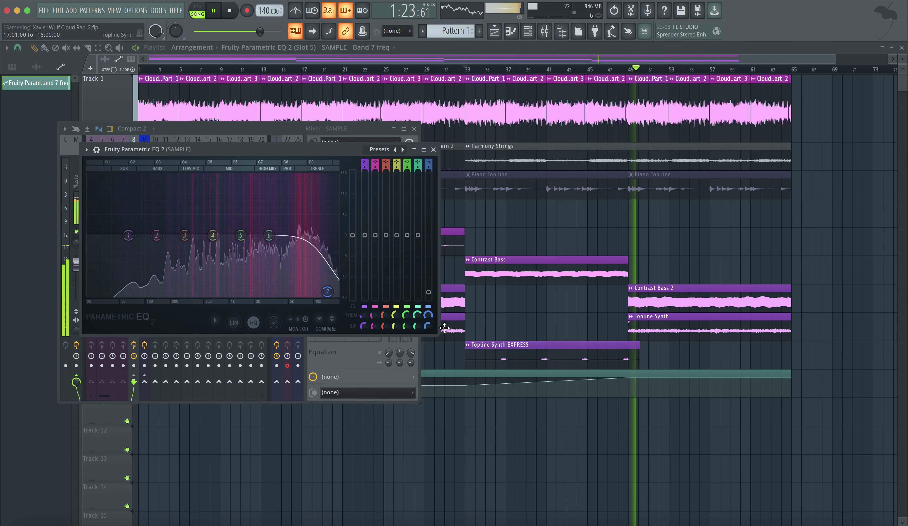
left_click(433, 149)
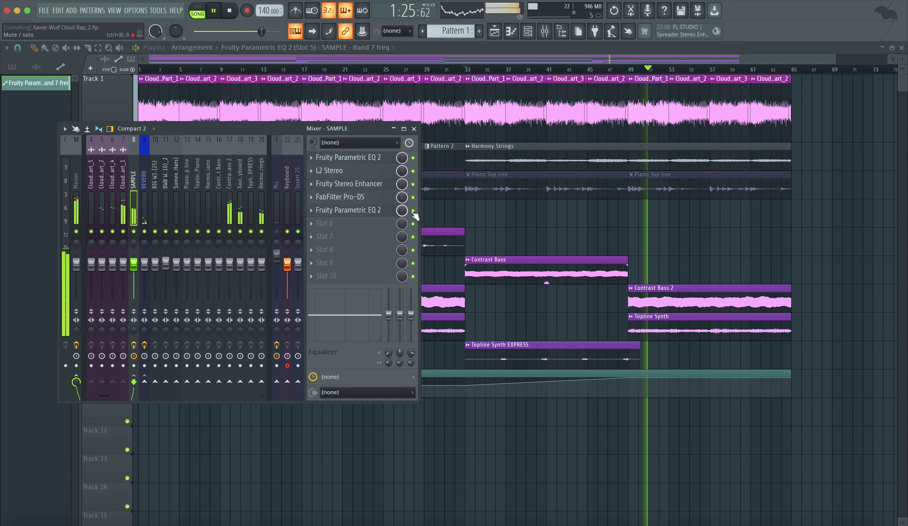
right_click(402, 209)
left_click(440, 301)
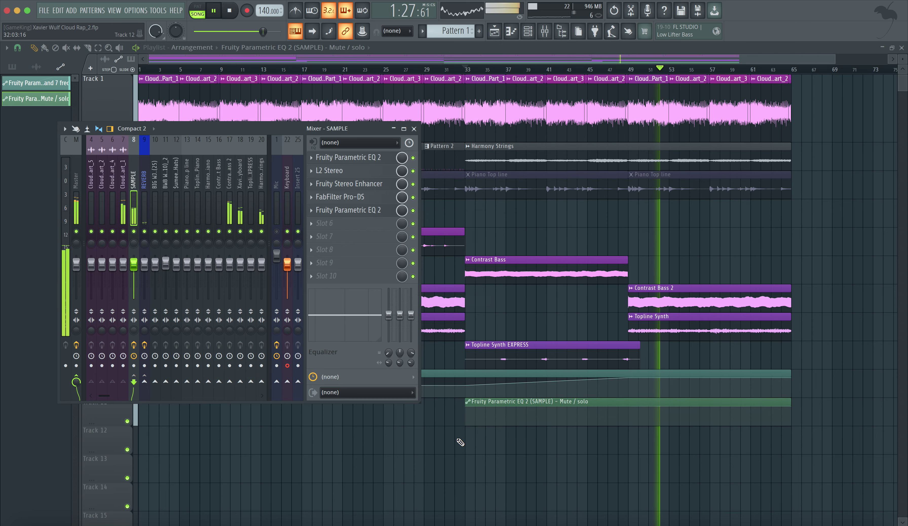
Move the EQ mute clip to bar 1, extend it to bar 65, and draw it low until bar 33 and high from there on
left_click(483, 411)
left_click_drag(483, 411, 200, 410)
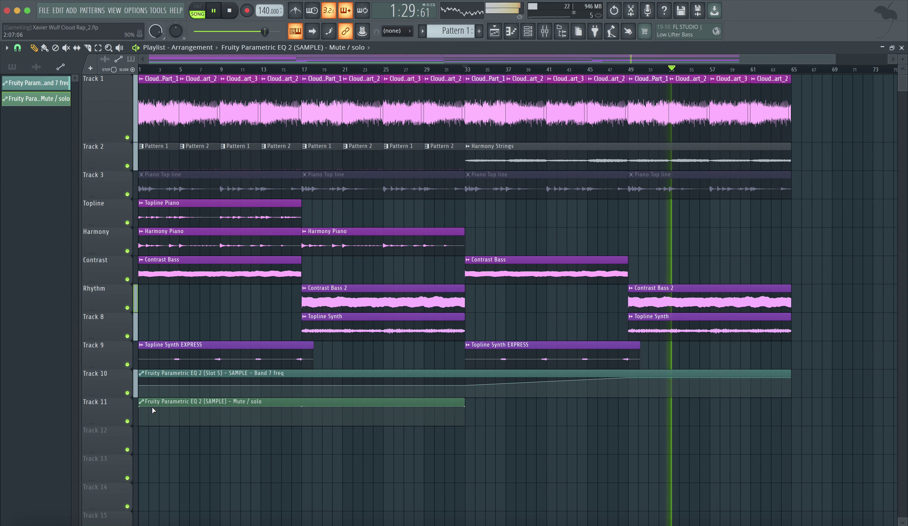
left_click_drag(139, 406, 138, 442)
left_click_drag(465, 401, 791, 395)
left_click_drag(468, 409, 469, 436)
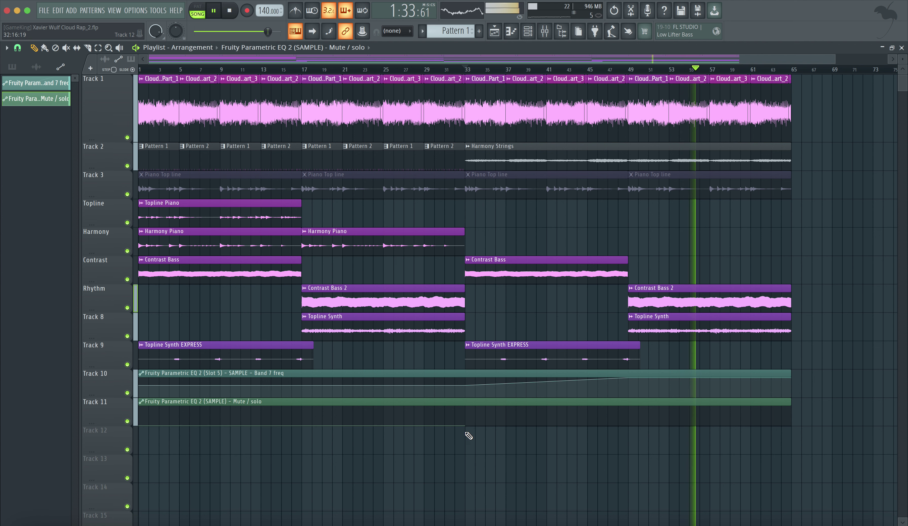
left_click_drag(782, 435, 790, 399)
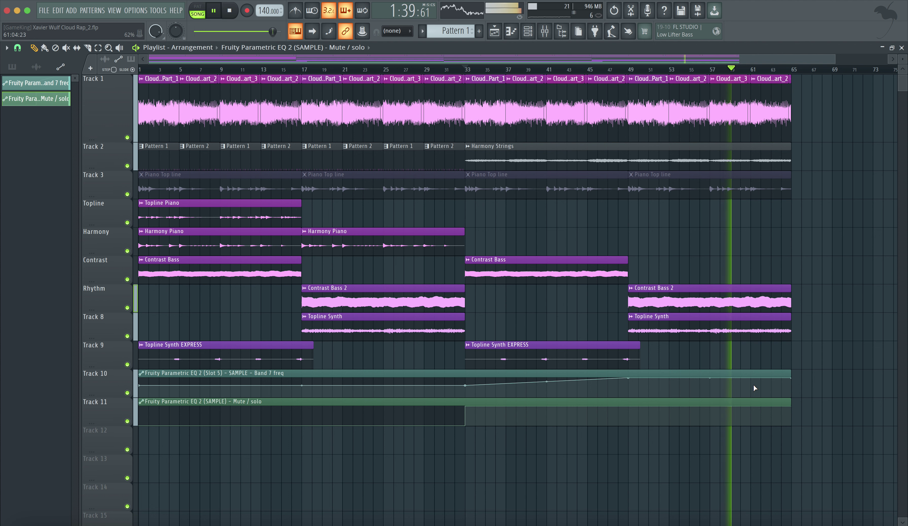
Shift the EQ mute clip's switch-on point to bar 29 and keep the curve high through bar 65
left_click(451, 69)
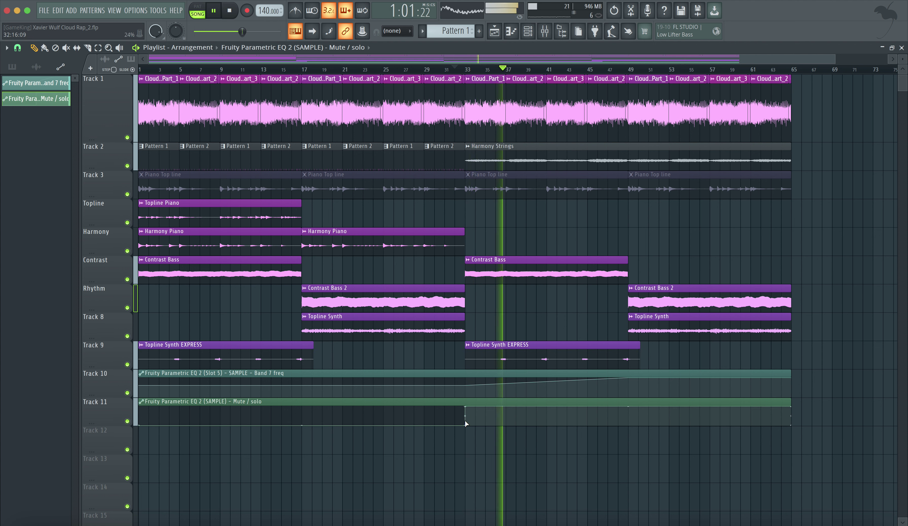
left_click_drag(465, 425, 424, 426)
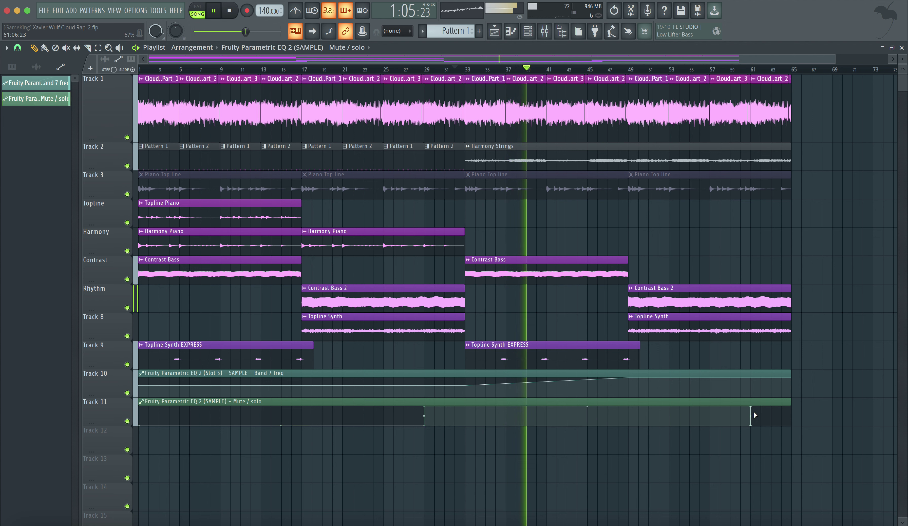
left_click_drag(771, 406, 782, 406)
Shape the Band 7 frequency automation to peak at bar 29, hold until bar 33 and drop there instantly, saving the project along the way
left_click_drag(468, 380, 425, 378)
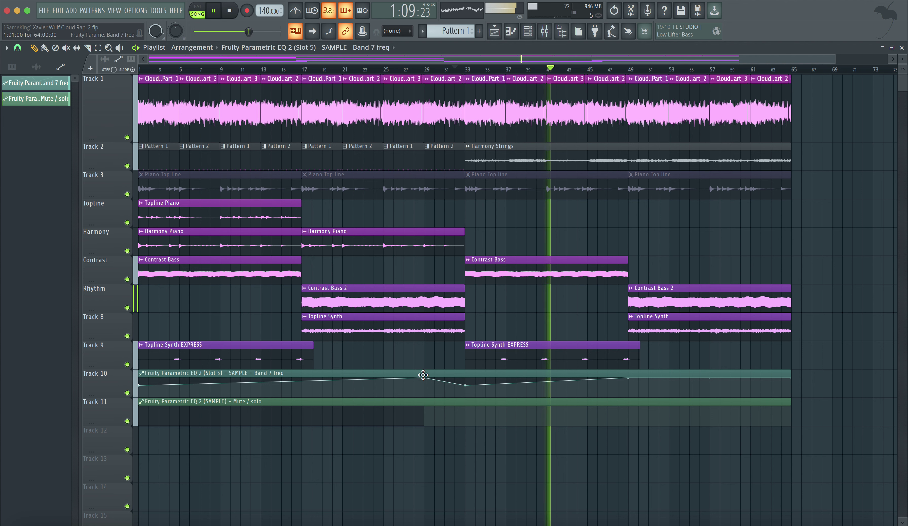
left_click(427, 71)
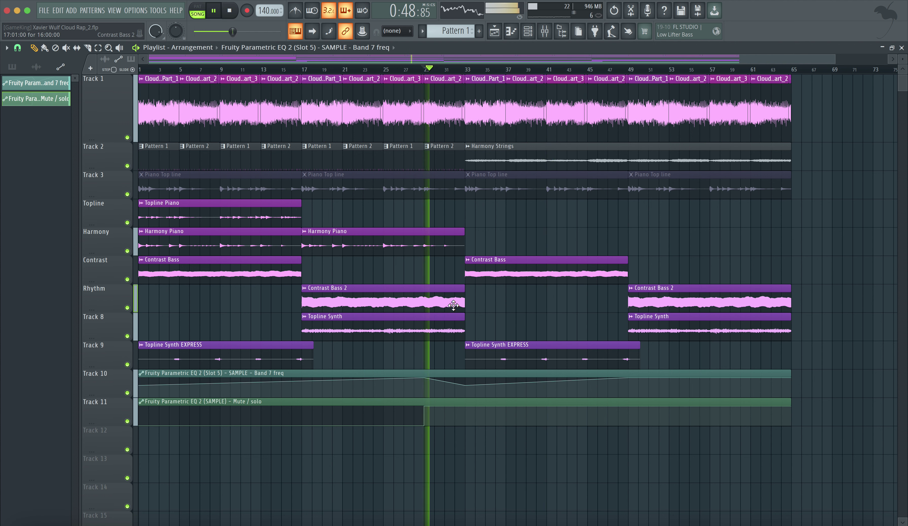
key("super+s")
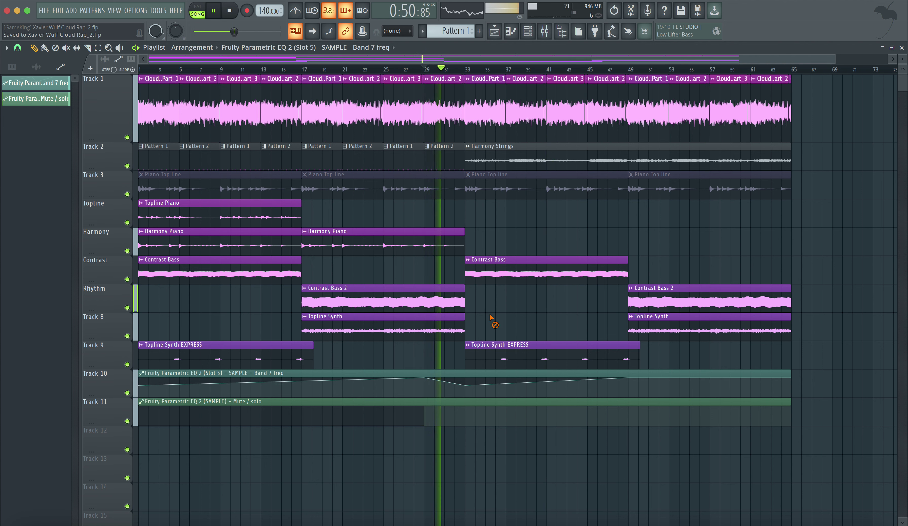
mouse_move(465, 385)
left_mouse_down()
mouse_move(465, 376)
mouse_move(466, 385)
left_mouse_up()
right_click(467, 378)
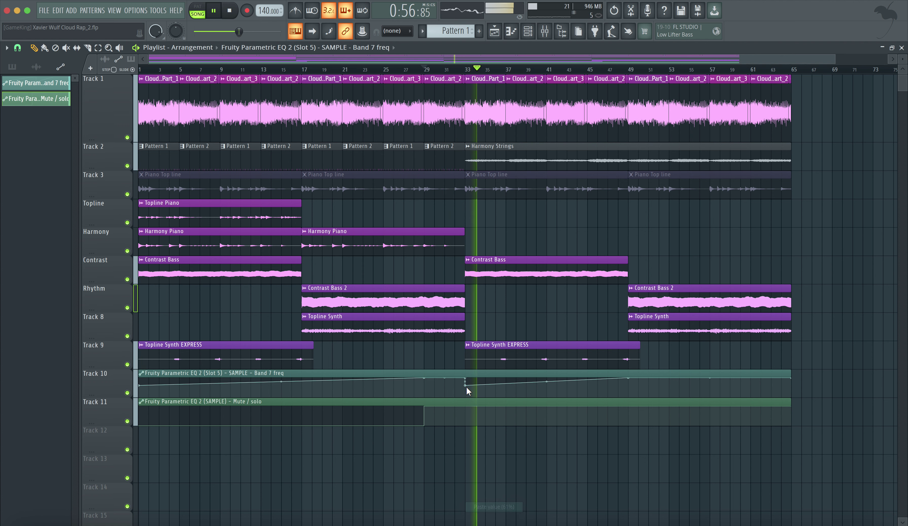